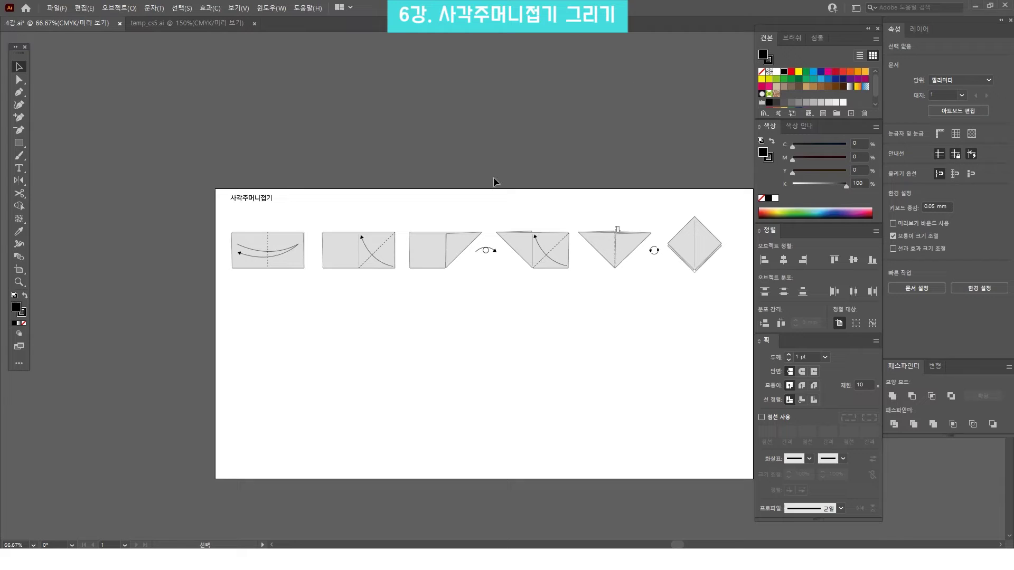
Survey the existing pouch diagrams and zoom in on the row of diagrams.
{"action": "left_click_drag", "start_coordinate": [496, 248], "coordinate": [455, 202]}
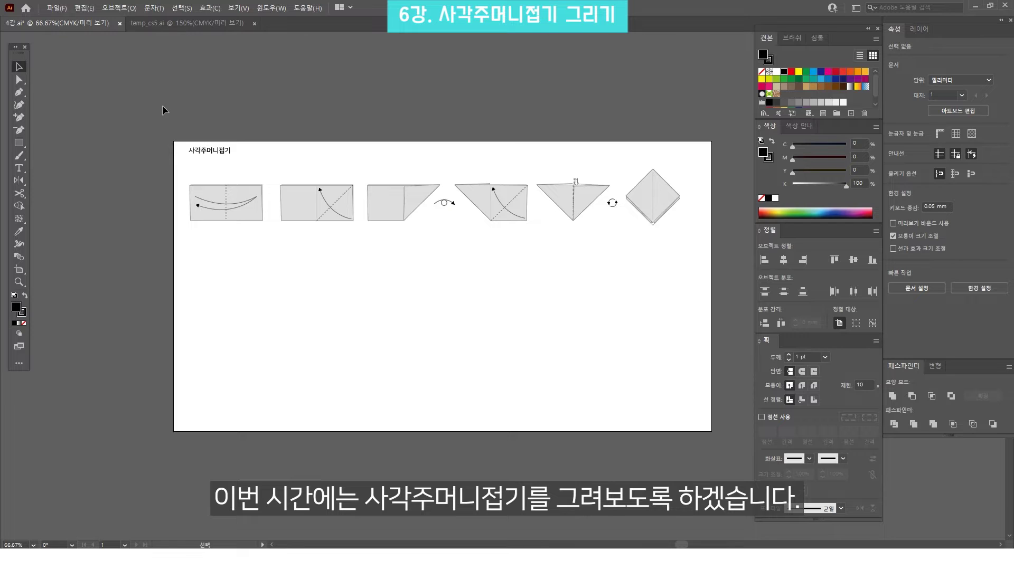
{"action": "left_click", "coordinate": [269, 148]}
{"action": "left_click", "coordinate": [316, 154]}
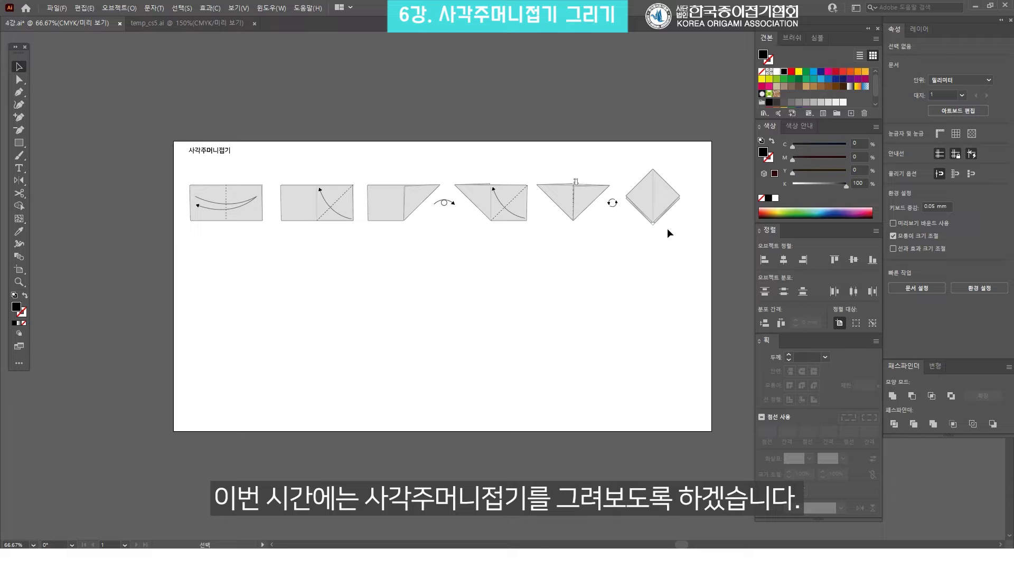
{"action": "left_click_drag", "start_coordinate": [695, 253], "coordinate": [188, 164]}
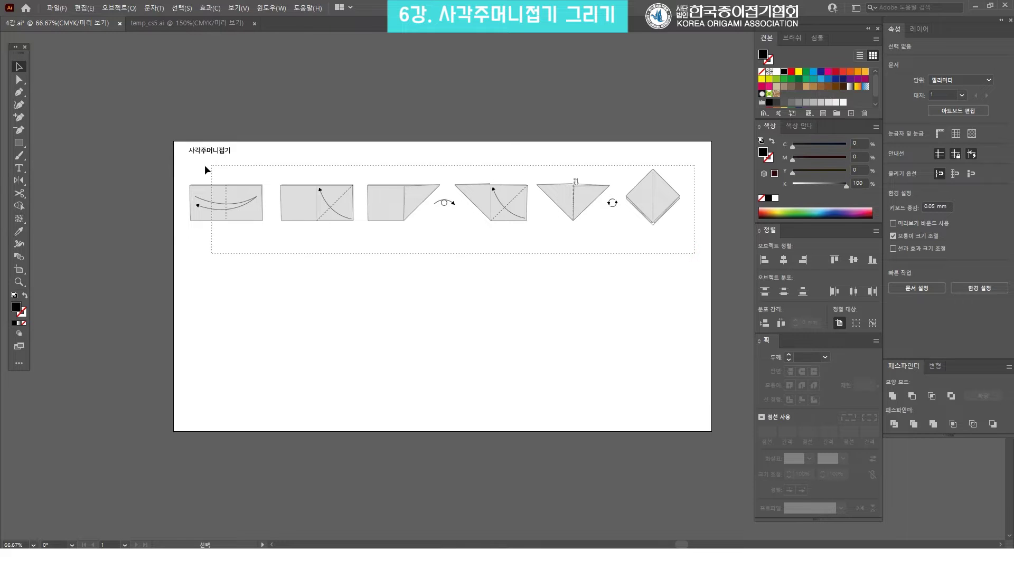
{"action": "left_click", "coordinate": [456, 92]}
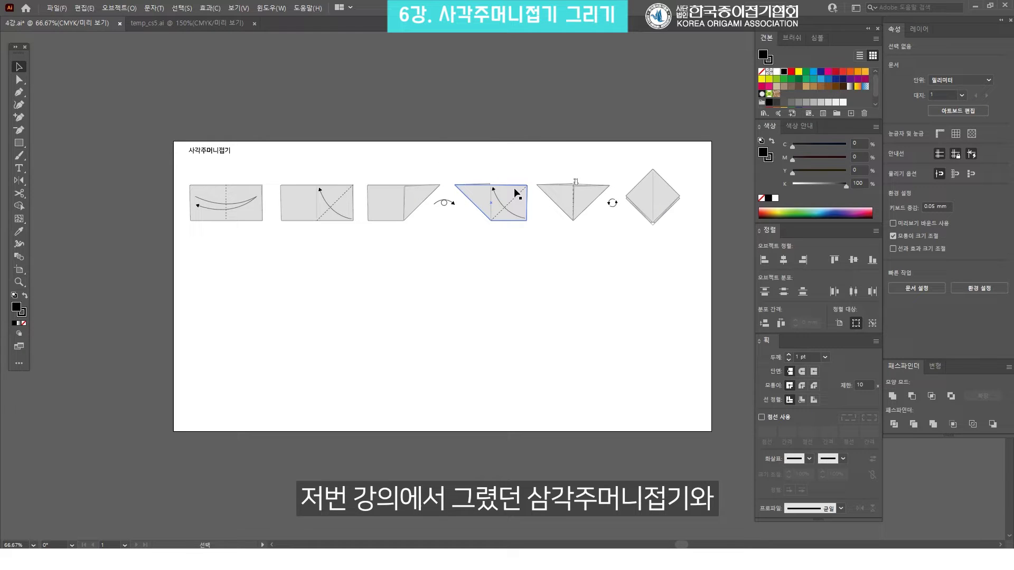
{"action": "key", "text": "z"}
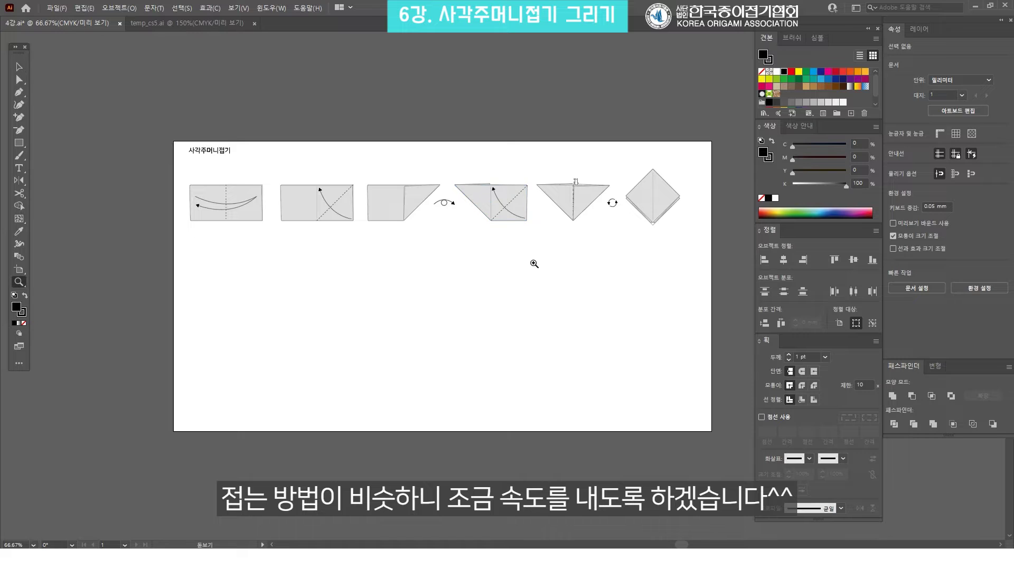
{"action": "left_click", "coordinate": [473, 251]}
{"action": "key", "text": "v"}
Pan to the first folding diagram and select its grey panel.
{"action": "left_click", "coordinate": [260, 181]}
{"action": "left_click", "coordinate": [318, 123]}
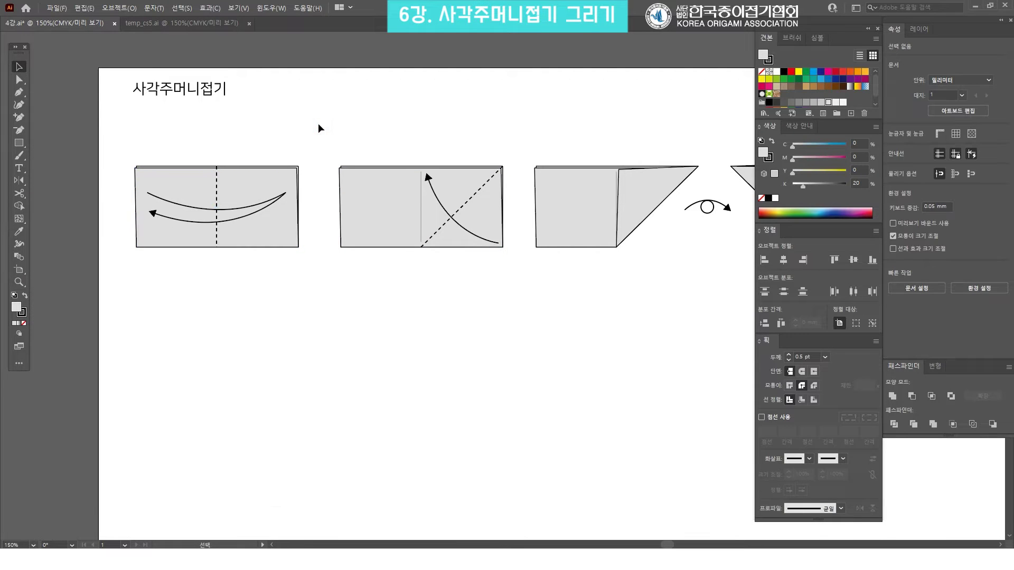
{"action": "left_click_drag", "start_coordinate": [353, 141], "coordinate": [467, 121]}
{"action": "mouse_move", "coordinate": [448, 270]}
{"action": "left_mouse_down"}
{"action": "mouse_move", "coordinate": [194, 112]}
{"action": "mouse_move", "coordinate": [319, 109]}
{"action": "left_mouse_up"}
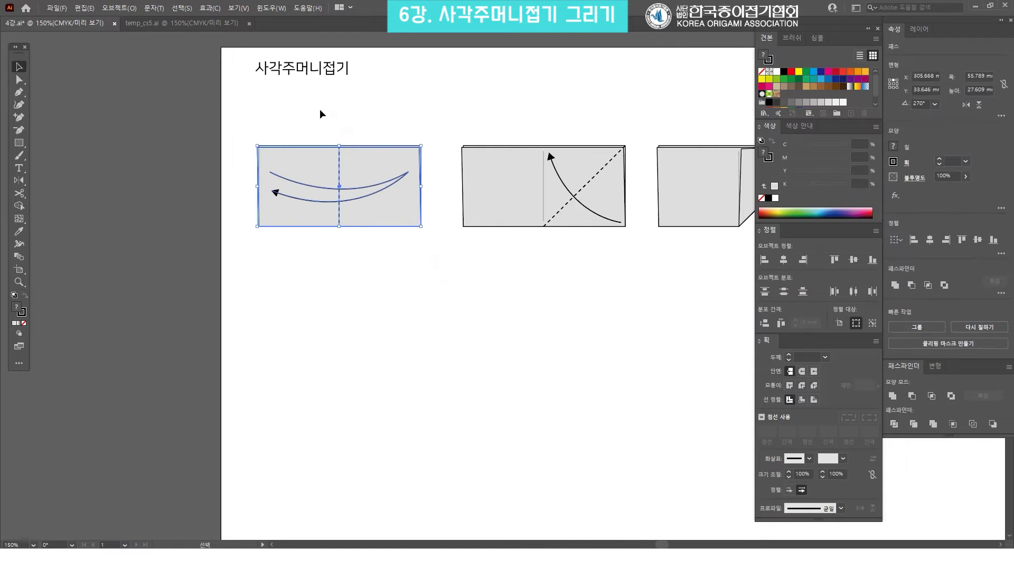
{"action": "left_click", "coordinate": [414, 129]}
{"action": "scroll", "coordinate": [431, 141], "scroll_direction": "up", "scroll_amount": 2}
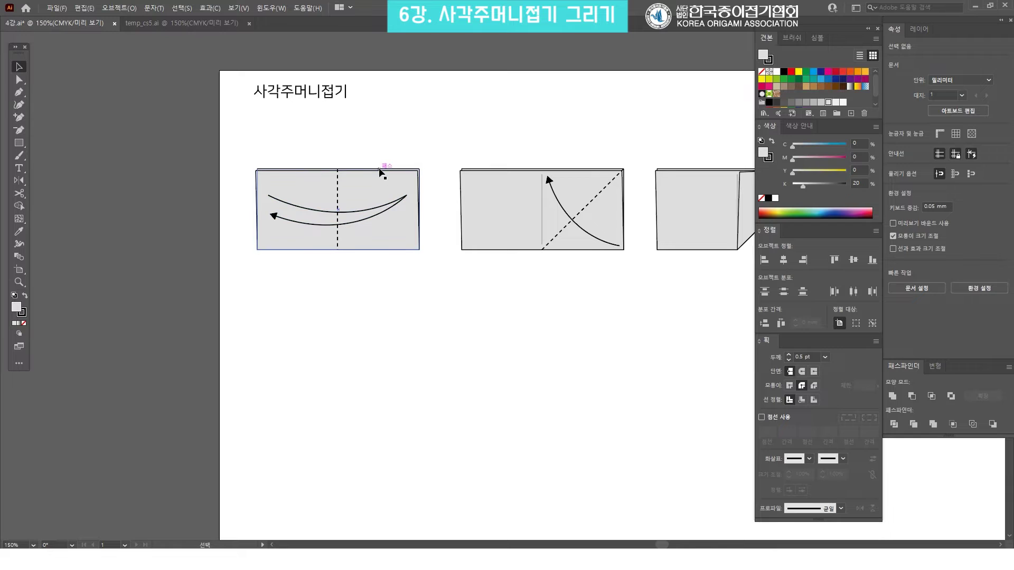
{"action": "left_click", "coordinate": [384, 170]}
Draw a square below the first diagram and nudge it into alignment.
{"action": "left_click", "coordinate": [19, 143]}
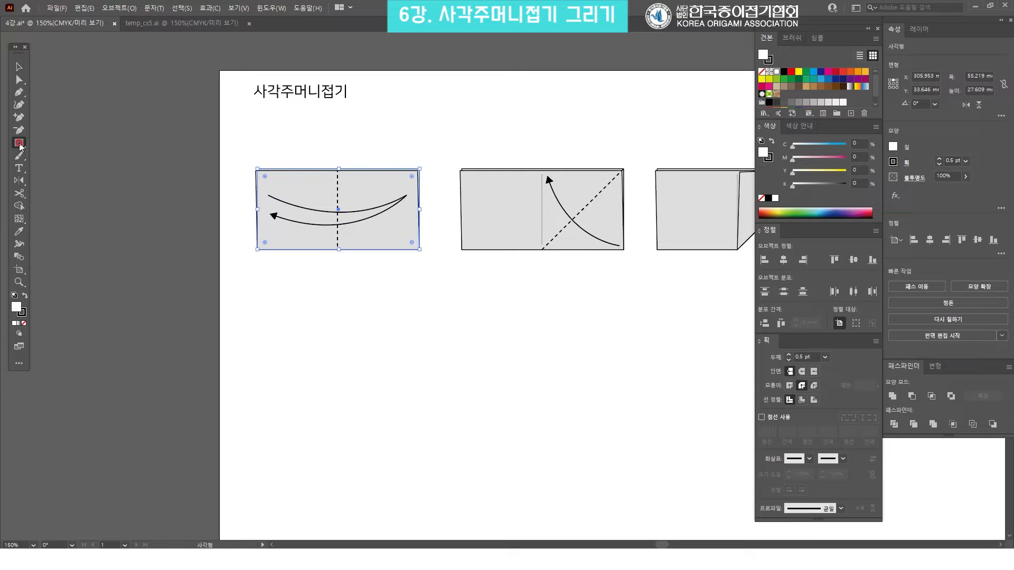
{"action": "left_click_drag", "start_coordinate": [257, 284], "coordinate": [421, 425]}
{"action": "key", "text": "v"}
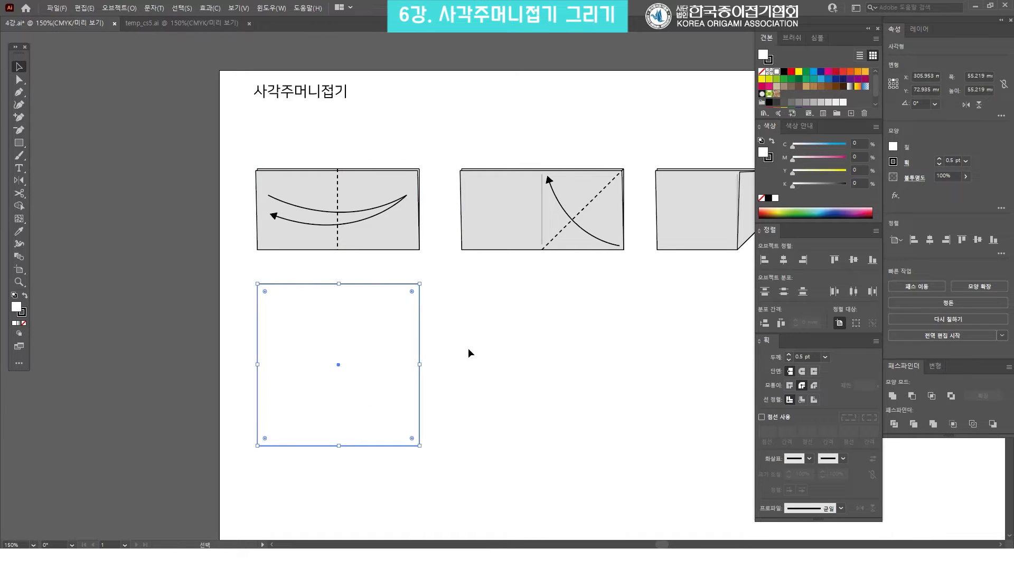
{"action": "left_click", "coordinate": [471, 353]}
{"action": "scroll", "coordinate": [518, 363], "scroll_direction": "down", "scroll_amount": 2}
{"action": "left_click_drag", "start_coordinate": [387, 278], "coordinate": [388, 285]}
{"action": "left_click", "coordinate": [493, 287]}
Pan up to check the page title, then return to the new square.
{"action": "left_click_drag", "start_coordinate": [430, 255], "coordinate": [512, 234]}
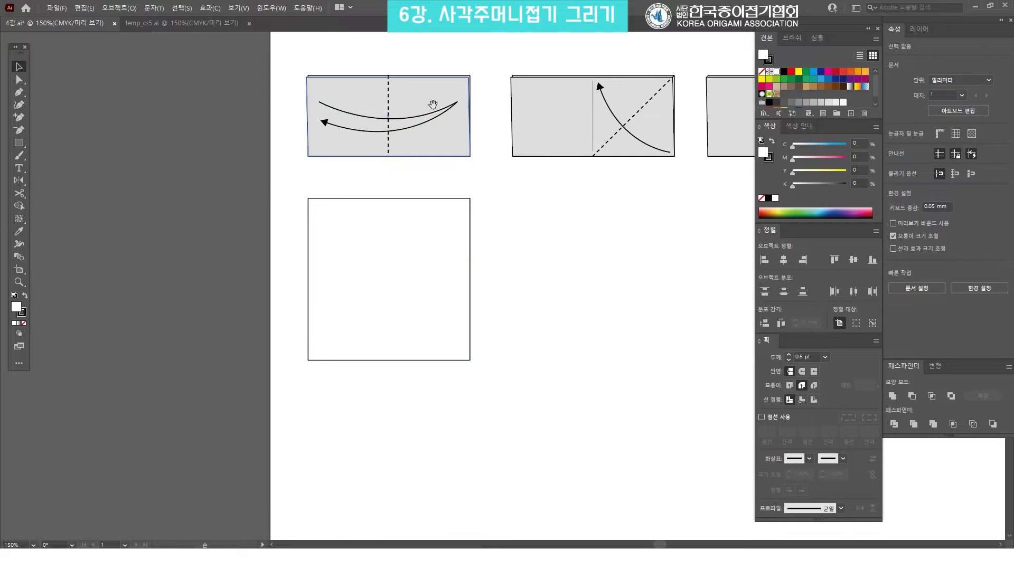
{"action": "left_click_drag", "start_coordinate": [430, 102], "coordinate": [419, 158]}
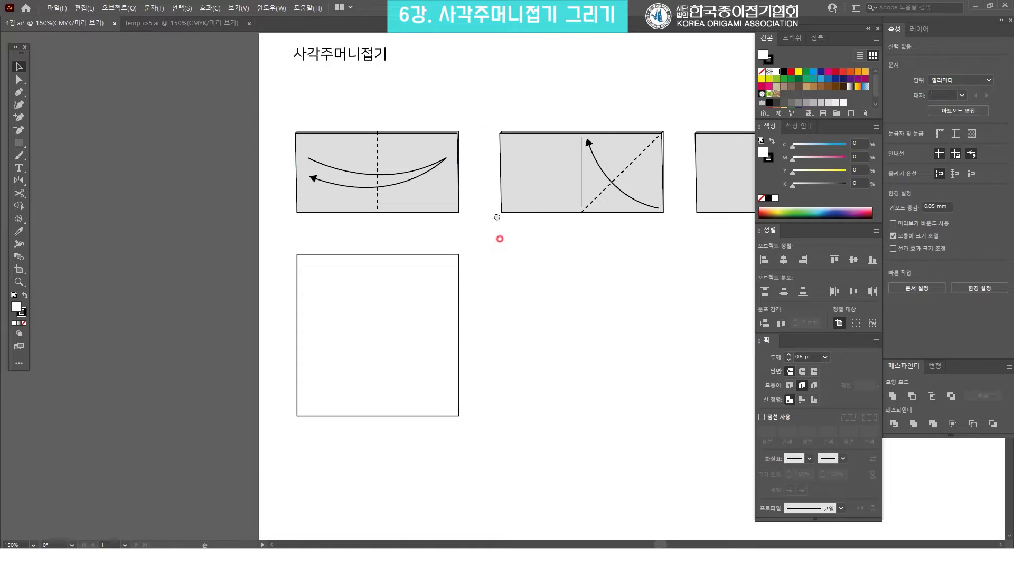
{"action": "left_click_drag", "start_coordinate": [499, 240], "coordinate": [502, 190]}
{"action": "left_click_drag", "start_coordinate": [19, 142], "coordinate": [58, 194]}
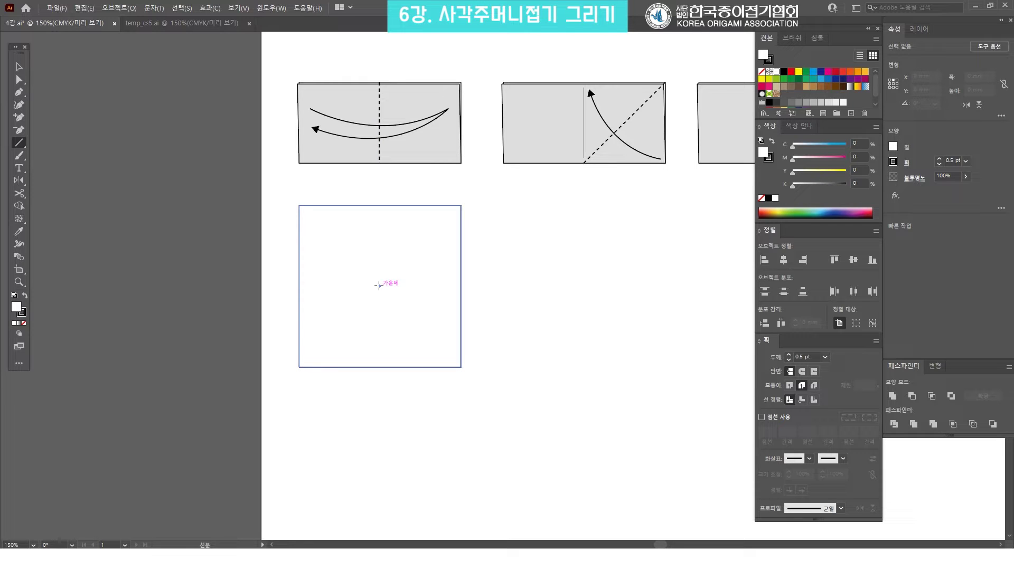
Draw a horizontal line through the square's middle, extending past both sides.
{"action": "left_click_drag", "start_coordinate": [378, 286], "coordinate": [461, 286]}
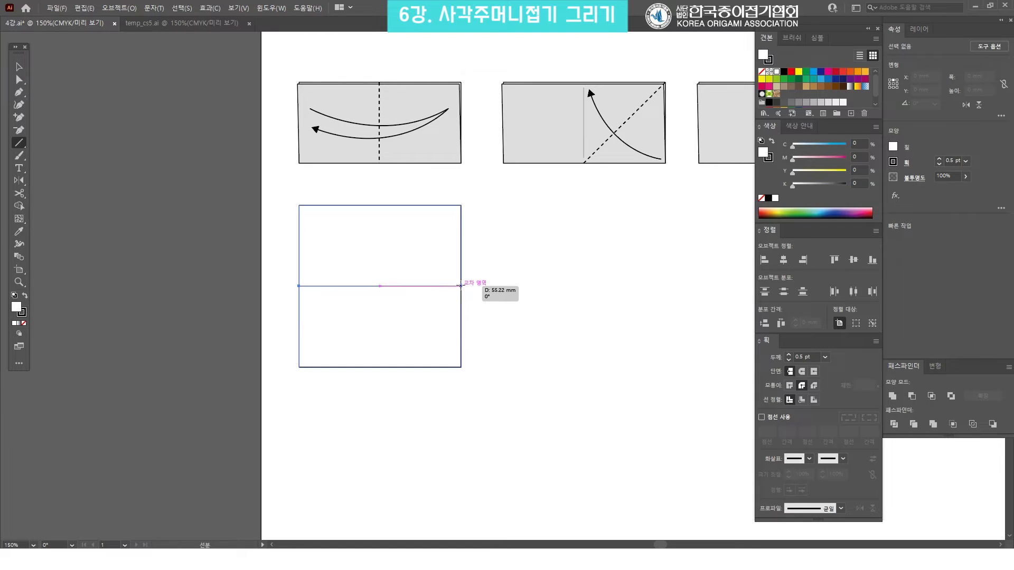
{"action": "left_click_drag", "start_coordinate": [461, 286], "coordinate": [461, 286]}
{"action": "key", "text": "v"}
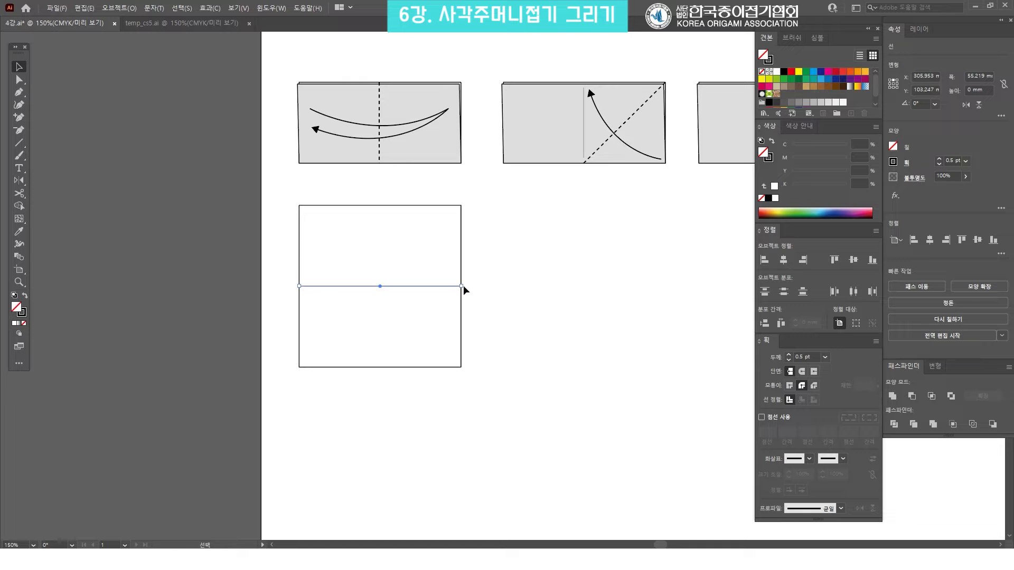
{"action": "left_click_drag", "start_coordinate": [462, 286], "coordinate": [475, 285]}
{"action": "left_click", "coordinate": [503, 252]}
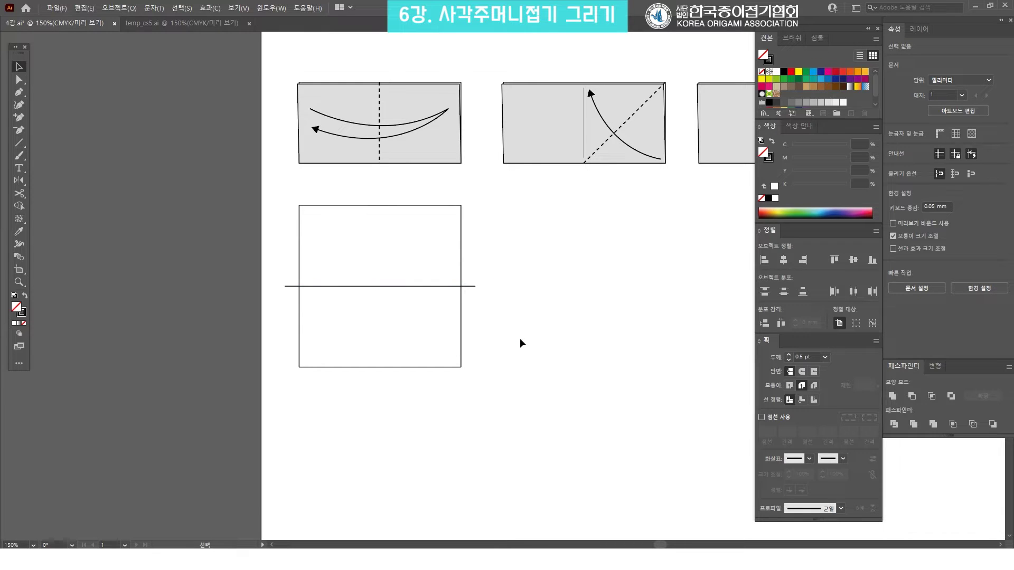
Divide the square along the line with Pathfinder and ungroup the resulting pieces.
{"action": "left_click_drag", "start_coordinate": [521, 343], "coordinate": [338, 286]}
{"action": "left_click", "coordinate": [523, 238]}
{"action": "left_click_drag", "start_coordinate": [519, 317], "coordinate": [319, 225]}
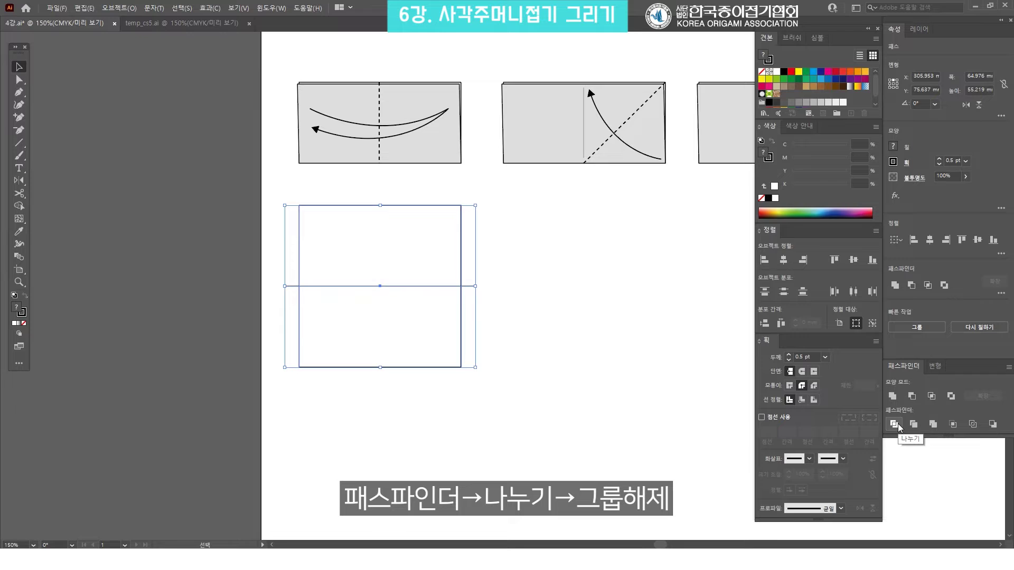
{"action": "left_click", "coordinate": [894, 424]}
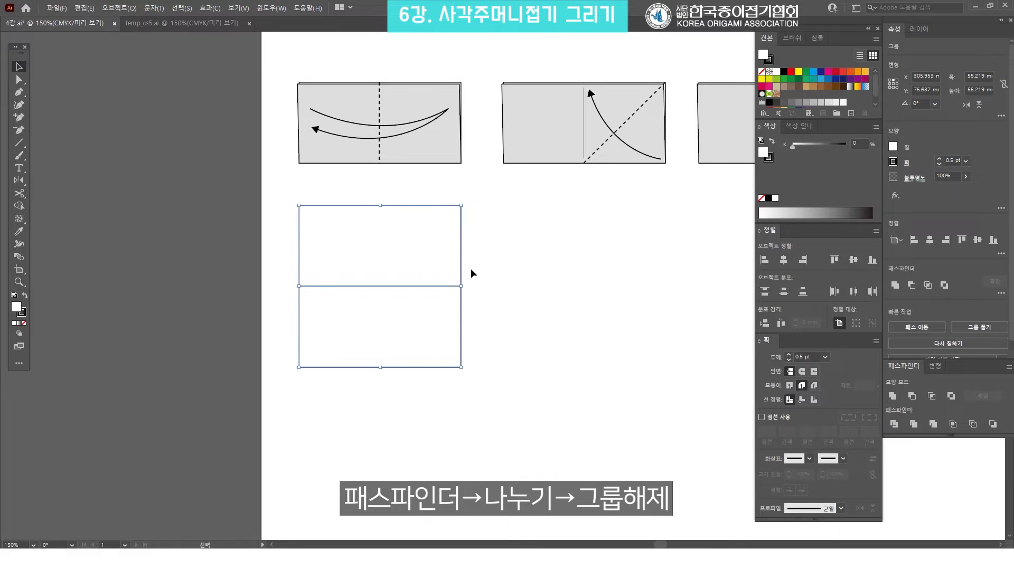
{"action": "key", "text": "ctrl+shift+g"}
{"action": "left_click", "coordinate": [503, 255]}
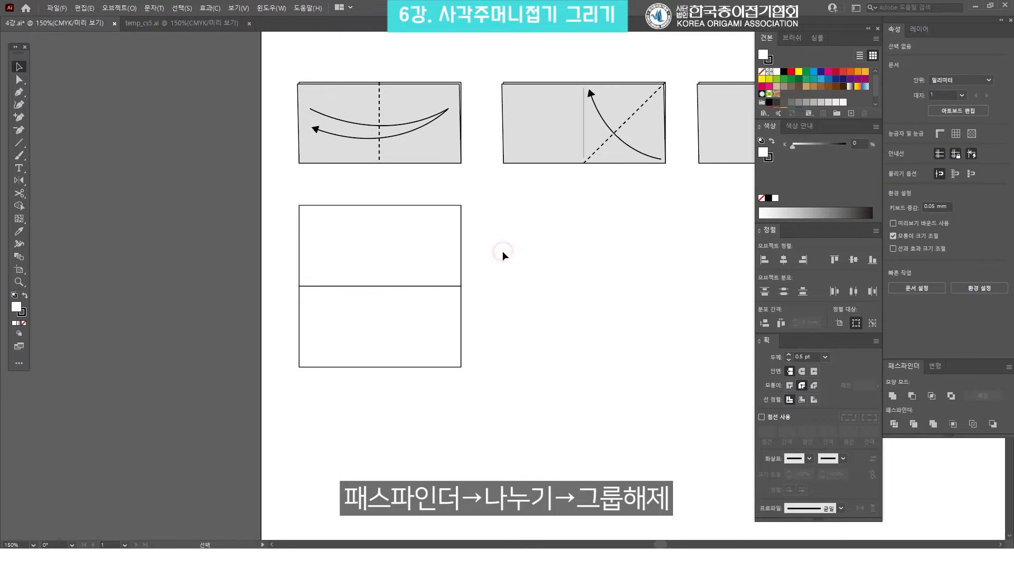
{"action": "left_click_drag", "start_coordinate": [496, 247], "coordinate": [414, 249]}
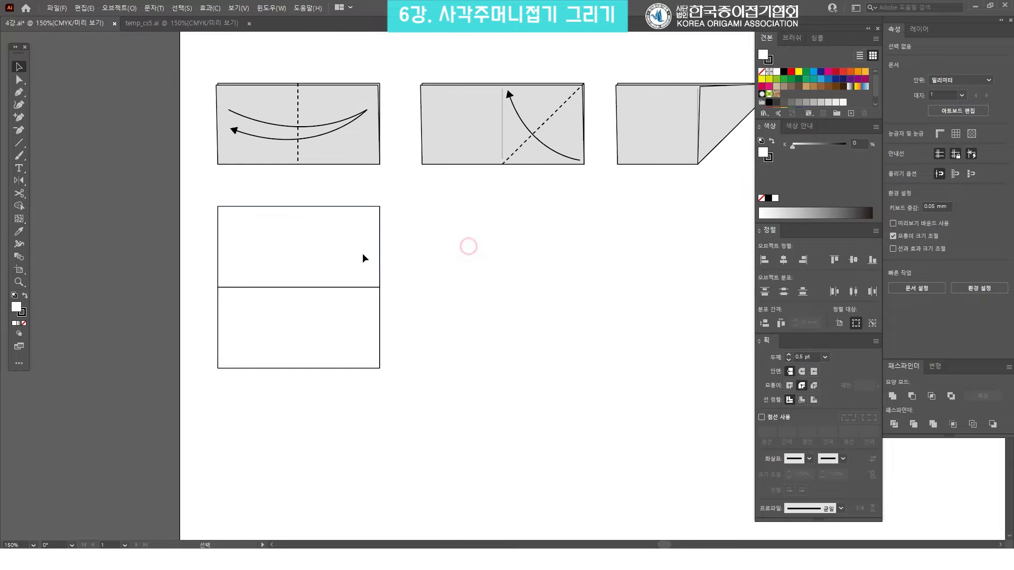
Stack the two halves with bottom and left alignment, then fill the rectangle grey.
{"action": "left_click_drag", "start_coordinate": [350, 335], "coordinate": [401, 315]}
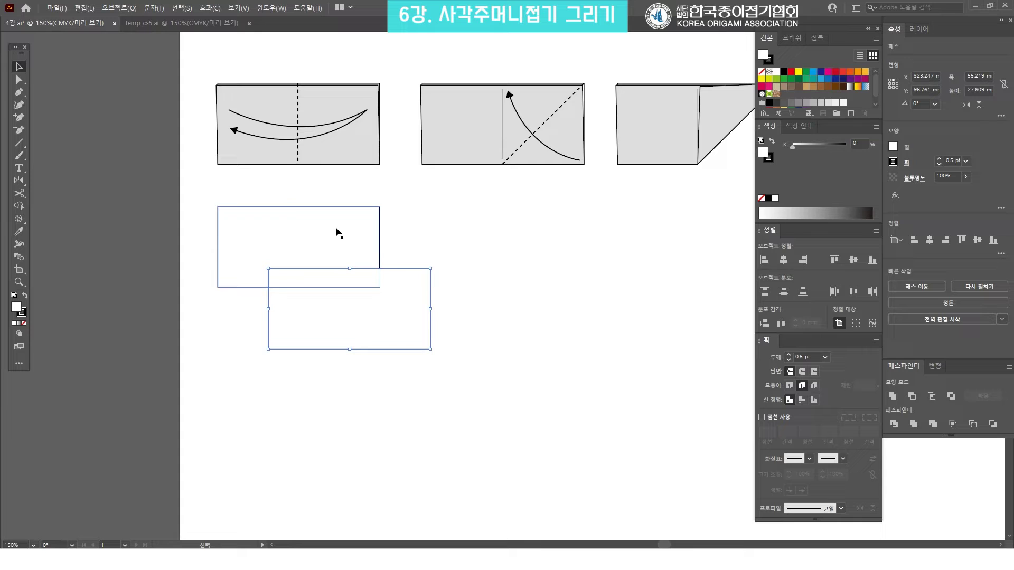
{"action": "left_click_drag", "start_coordinate": [398, 310], "coordinate": [411, 229]}
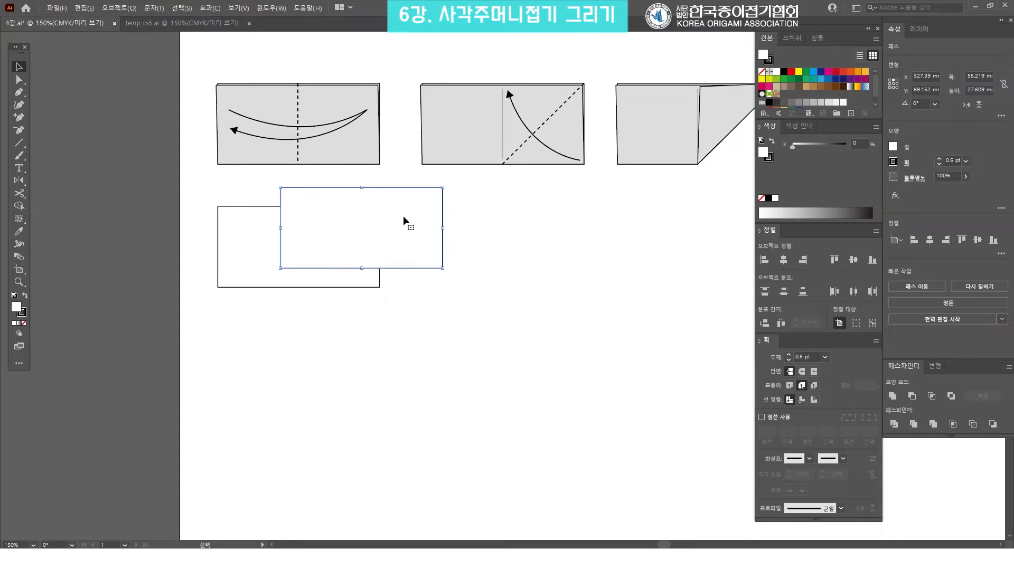
{"action": "left_click", "coordinate": [256, 245]}
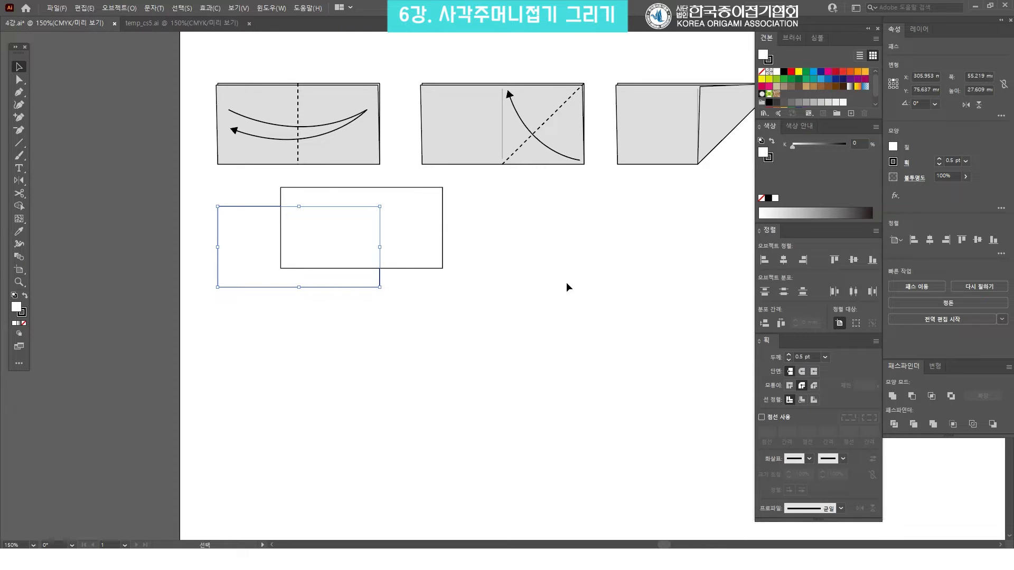
{"action": "left_click", "coordinate": [397, 267], "text": "shift"}
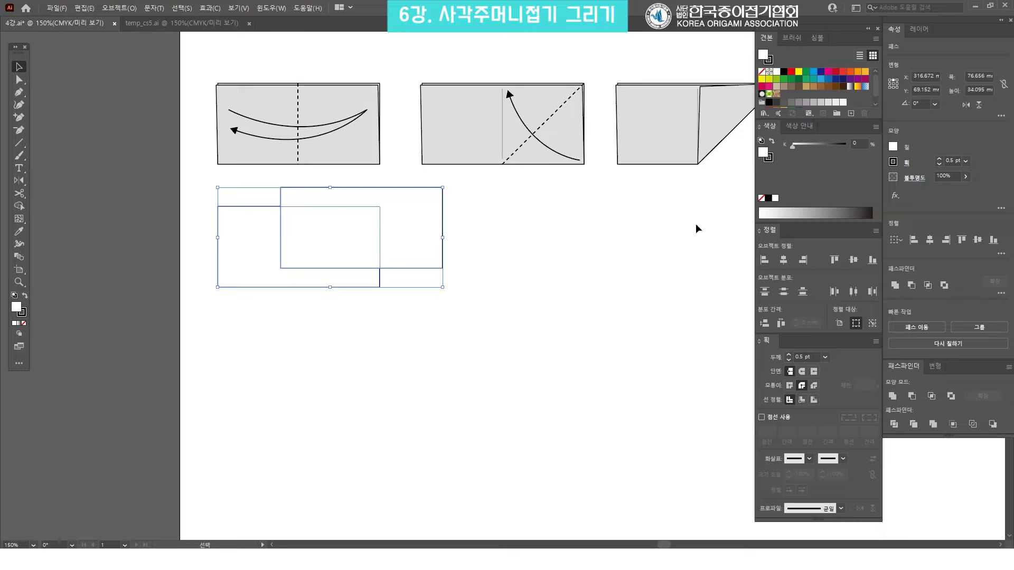
{"action": "left_click", "coordinate": [873, 259]}
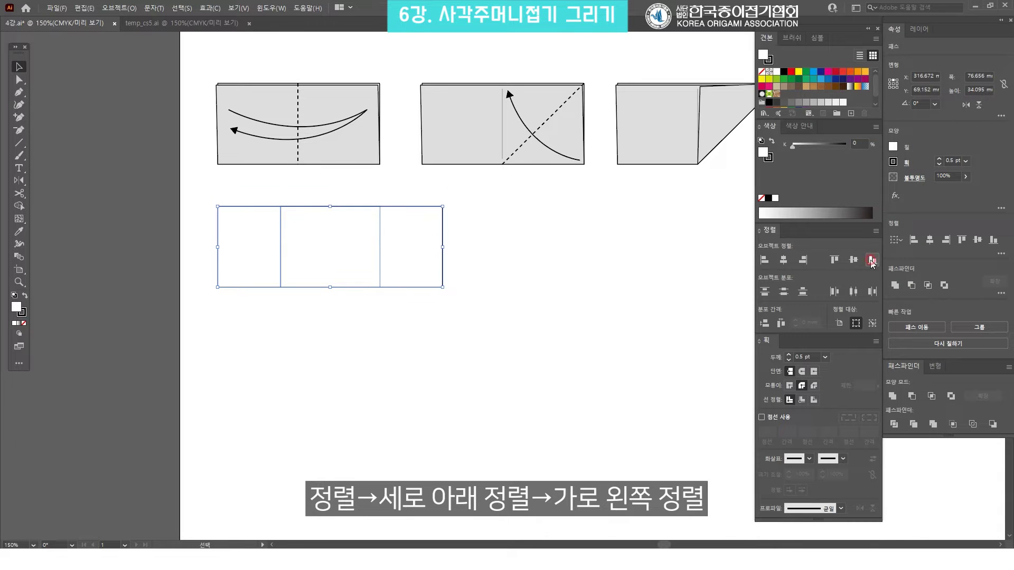
{"action": "left_click", "coordinate": [764, 259]}
{"action": "left_click", "coordinate": [410, 245]}
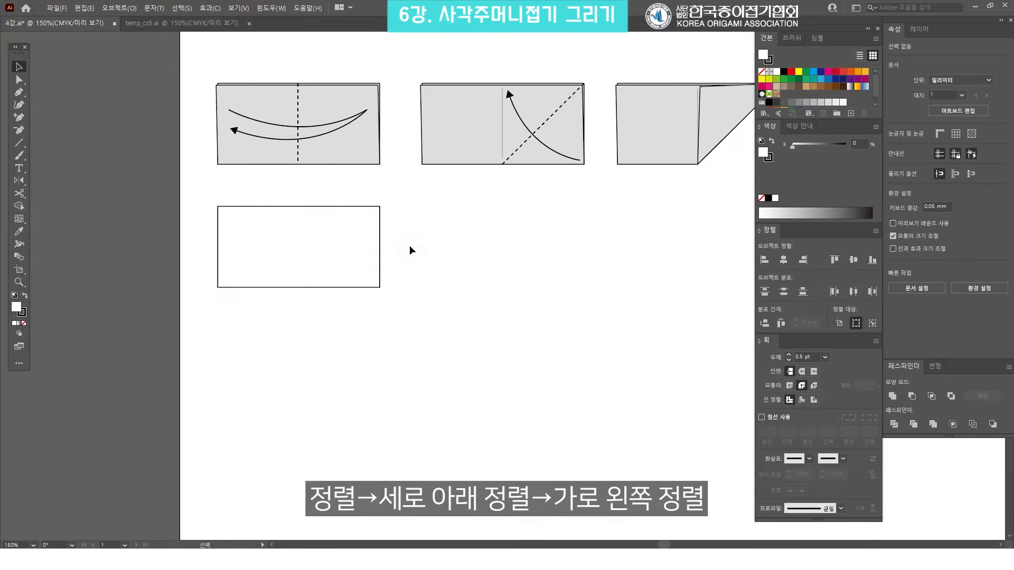
{"action": "left_click", "coordinate": [314, 238]}
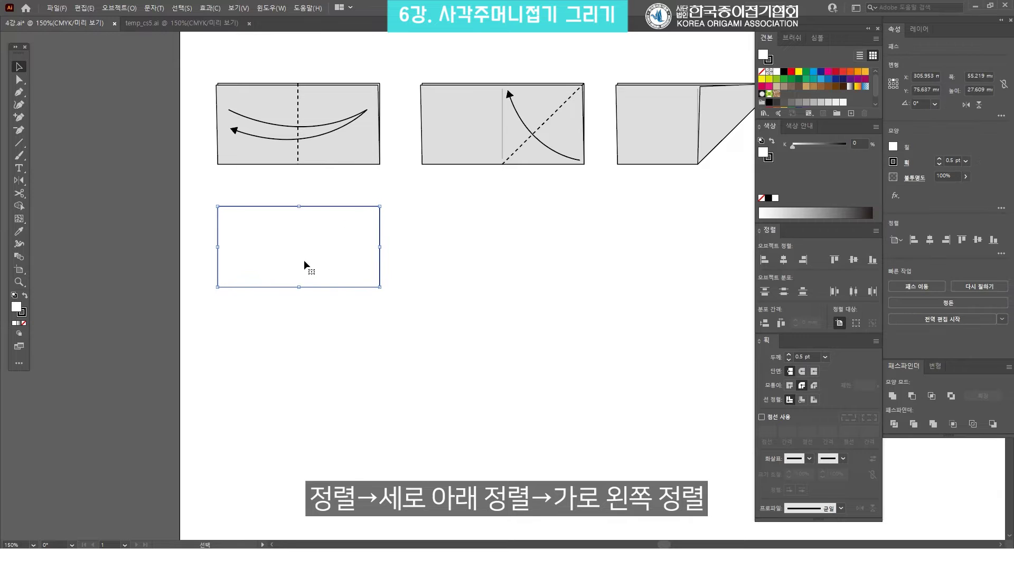
{"action": "left_click", "coordinate": [828, 102]}
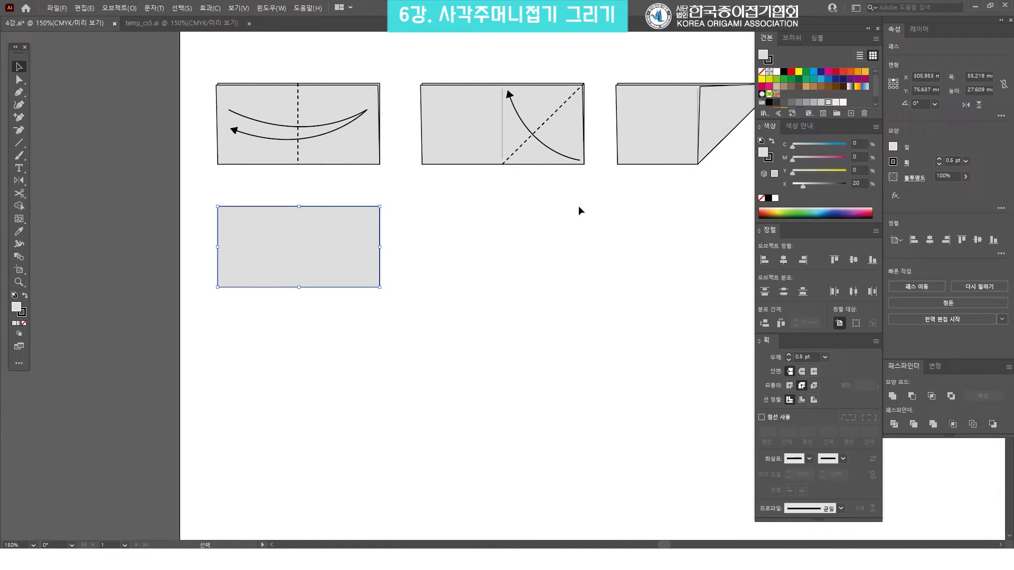
Shift the grey rectangle slightly down below the first diagram.
{"action": "left_click", "coordinate": [578, 205]}
{"action": "left_click_drag", "start_coordinate": [373, 222], "coordinate": [414, 191]}
{"action": "left_click_drag", "start_coordinate": [303, 192], "coordinate": [303, 208]}
{"action": "left_click", "coordinate": [461, 223]}
{"action": "left_click_drag", "start_coordinate": [412, 271], "coordinate": [432, 302]}
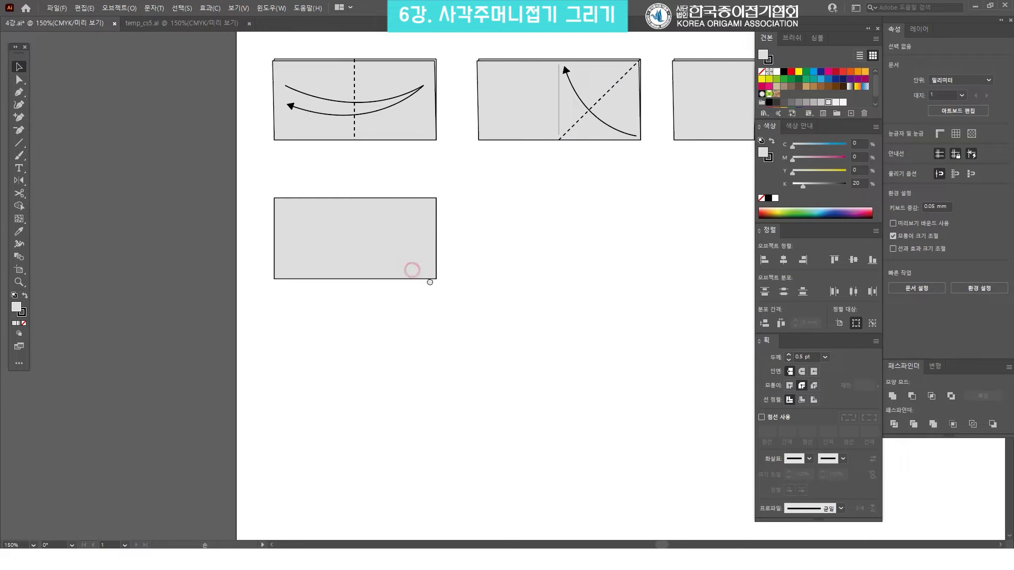
Select the top two corner points with Direct Selection and nudge them down and left.
{"action": "key", "text": "a"}
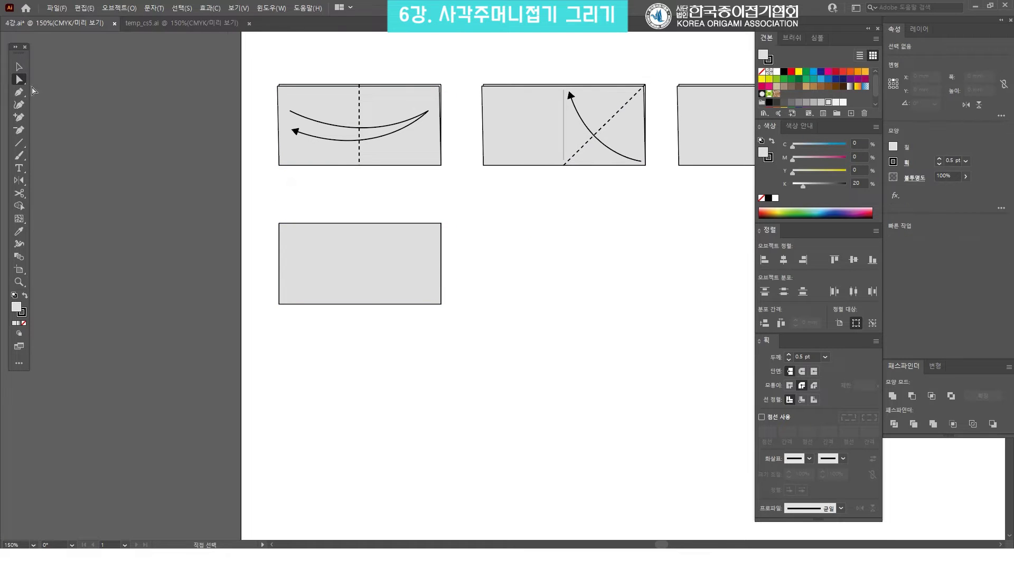
{"action": "left_click", "coordinate": [279, 224]}
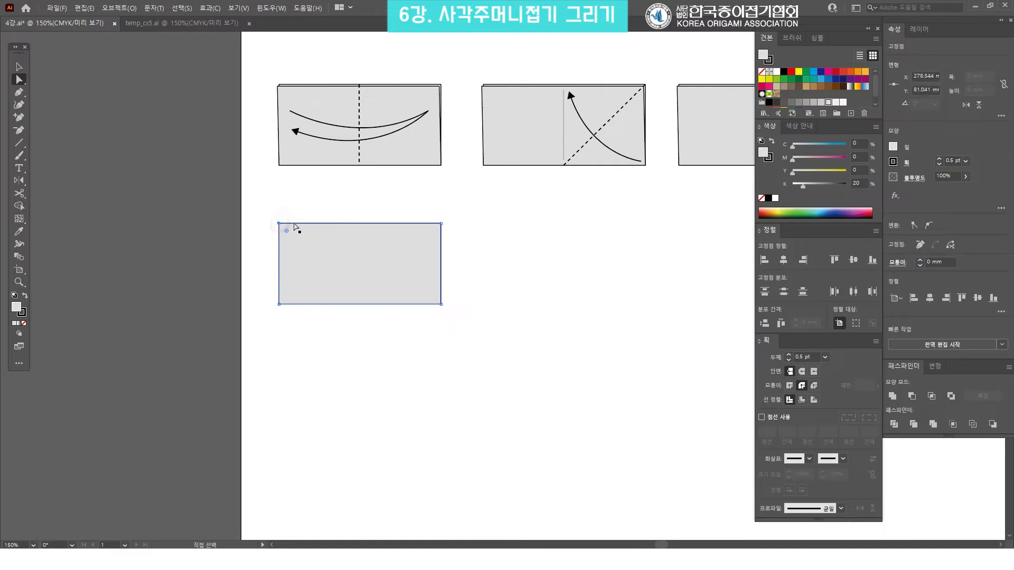
{"action": "left_click", "coordinate": [441, 223], "text": "shift"}
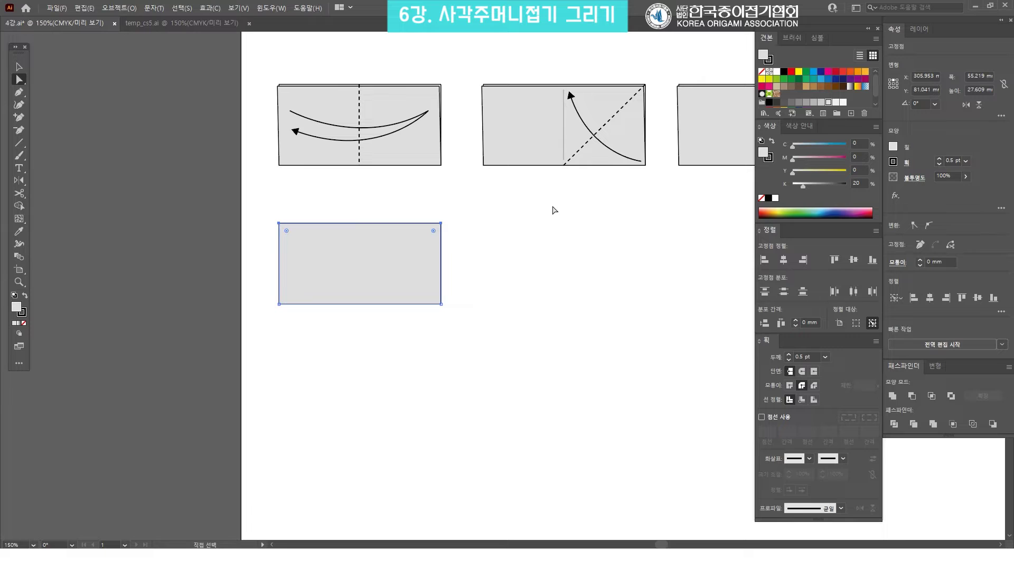
{"action": "key", "text": "Down"}
{"action": "key", "text": "Left"}
{"action": "key", "text": "Left"}
{"action": "key", "text": "Down"}
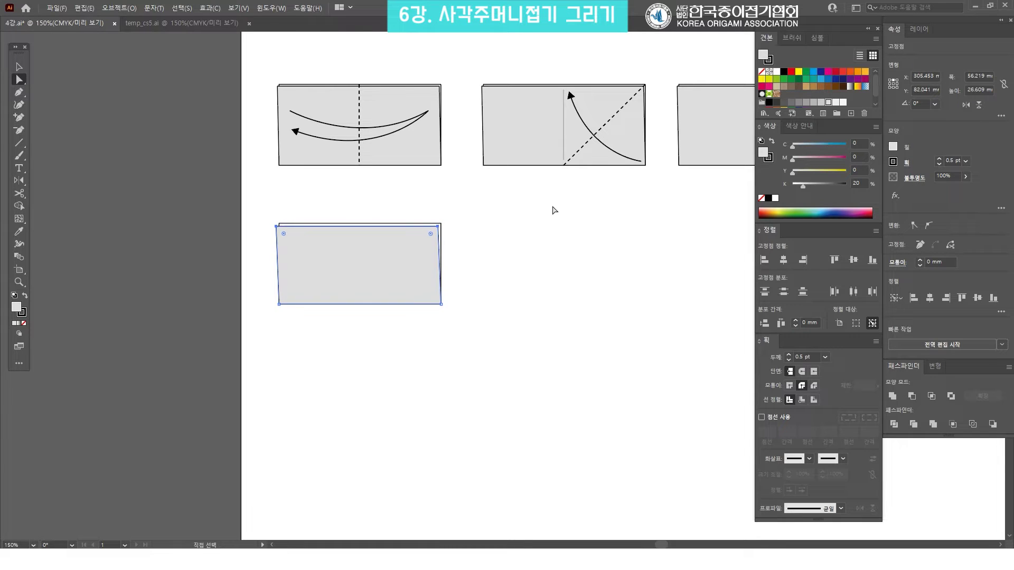
Select the whole reshaped lower rectangle to check it, then deselect it.
{"action": "left_click", "coordinate": [554, 210]}
{"action": "key", "text": "v"}
{"action": "left_click_drag", "start_coordinate": [479, 314], "coordinate": [315, 215]}
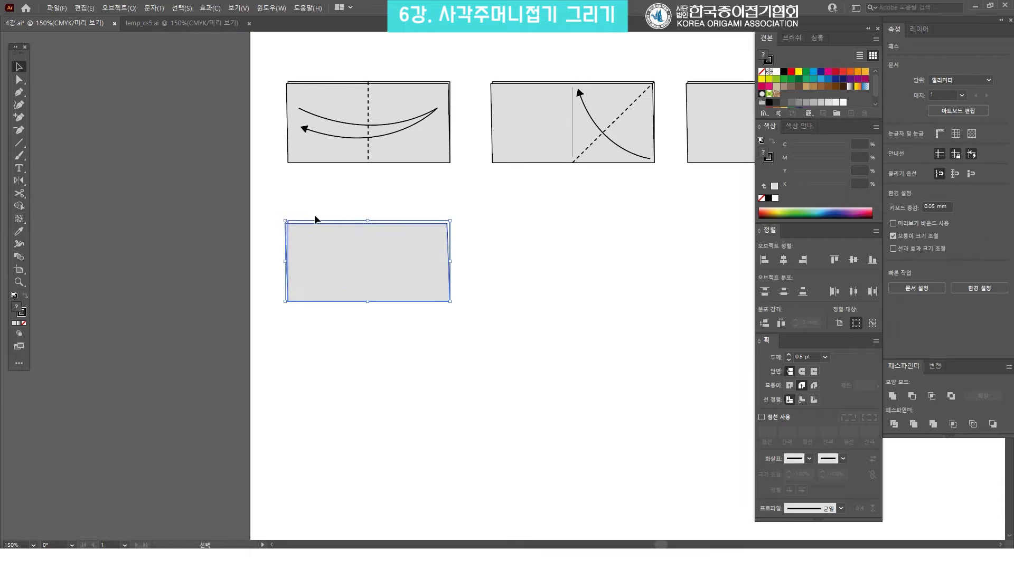
{"action": "left_click", "coordinate": [522, 242]}
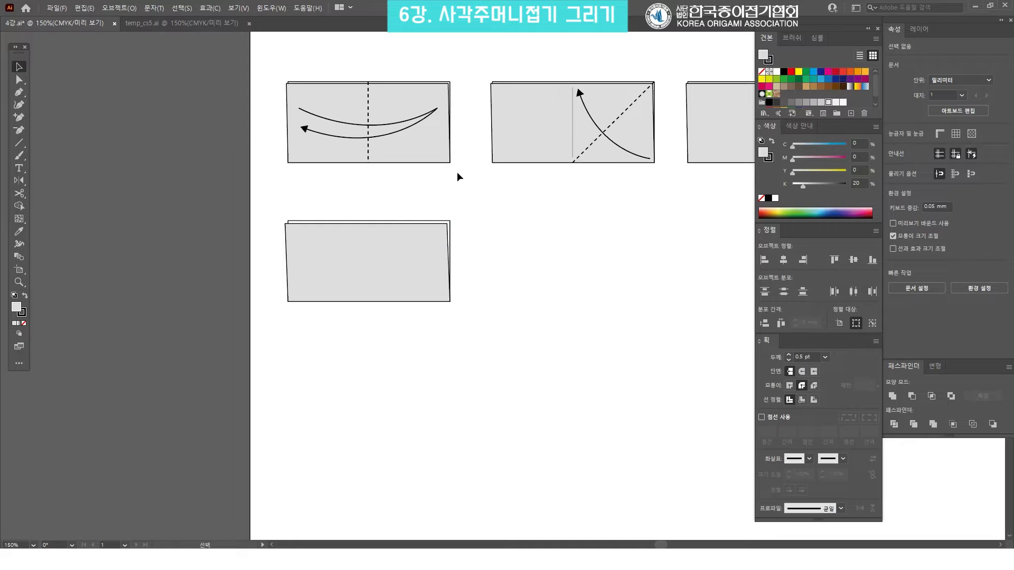
{"action": "left_click_drag", "start_coordinate": [365, 189], "coordinate": [406, 217]}
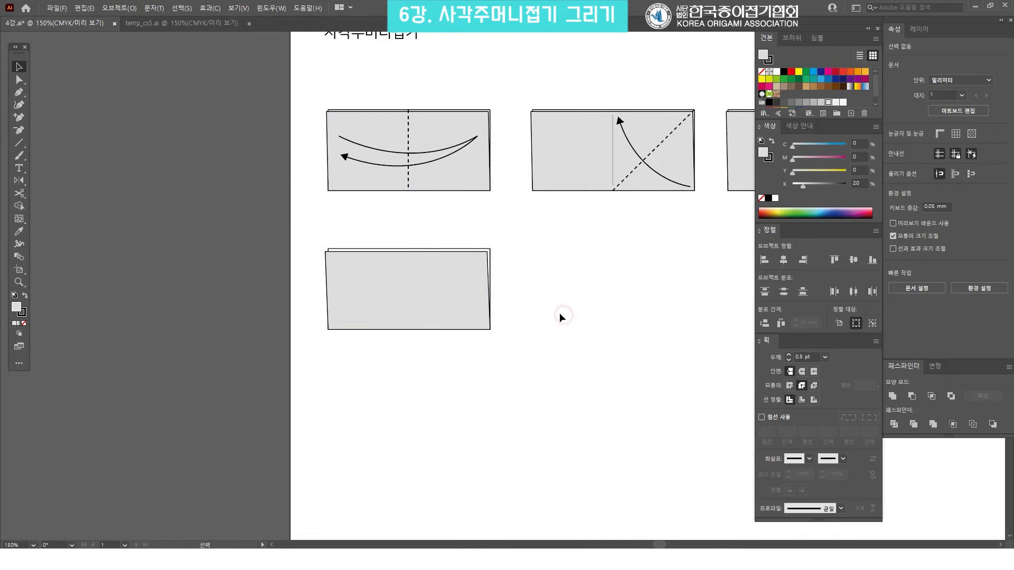
Draw a vertical line through the lower panel's centre up to its top edge.
{"action": "left_click", "coordinate": [19, 142]}
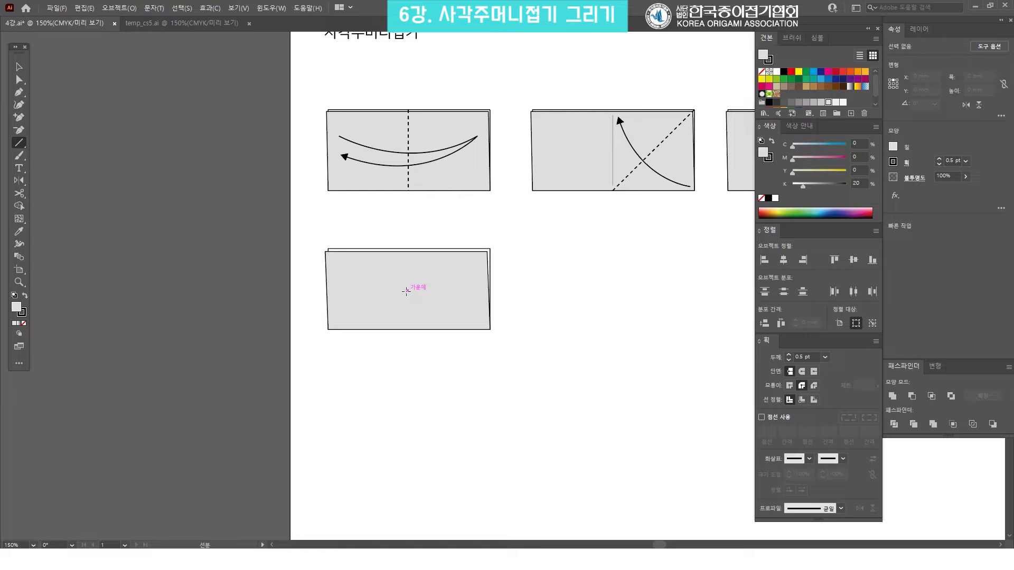
{"action": "left_click_drag", "start_coordinate": [408, 290], "coordinate": [407, 330]}
{"action": "key", "text": "v"}
{"action": "left_click_drag", "start_coordinate": [408, 252], "coordinate": [408, 248]}
{"action": "key", "text": "ctrl+shift+a"}
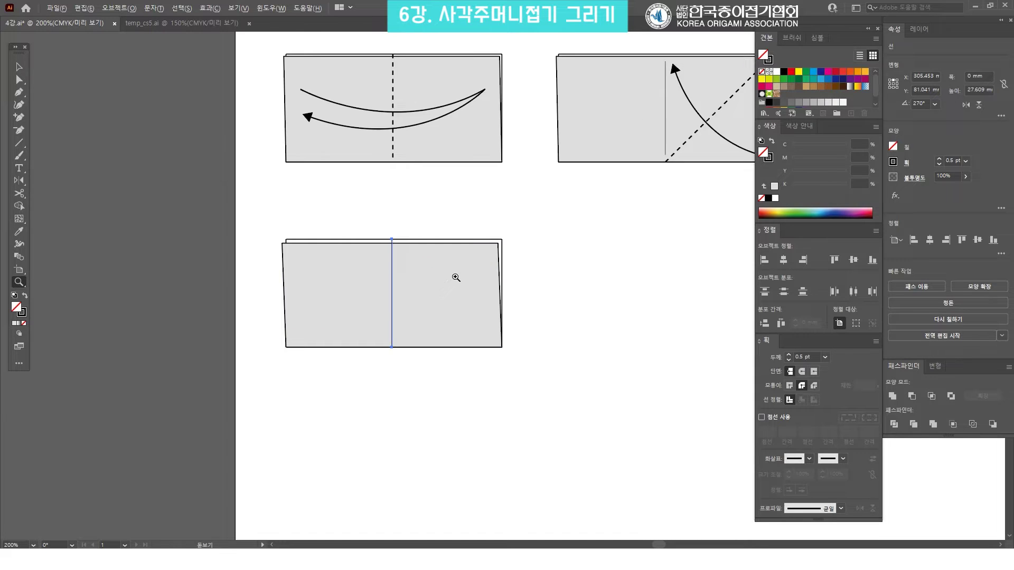
{"action": "left_click", "coordinate": [457, 273], "text": "ctrl"}
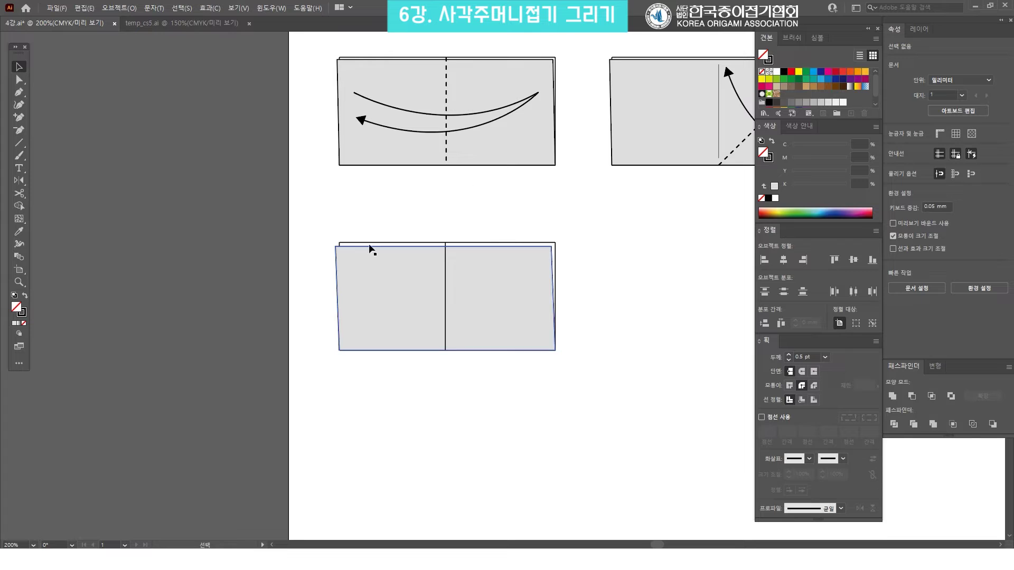
Give the centre line a 0.75 pt stroke, dashed with 3 pt dashes.
{"action": "left_click", "coordinate": [445, 272]}
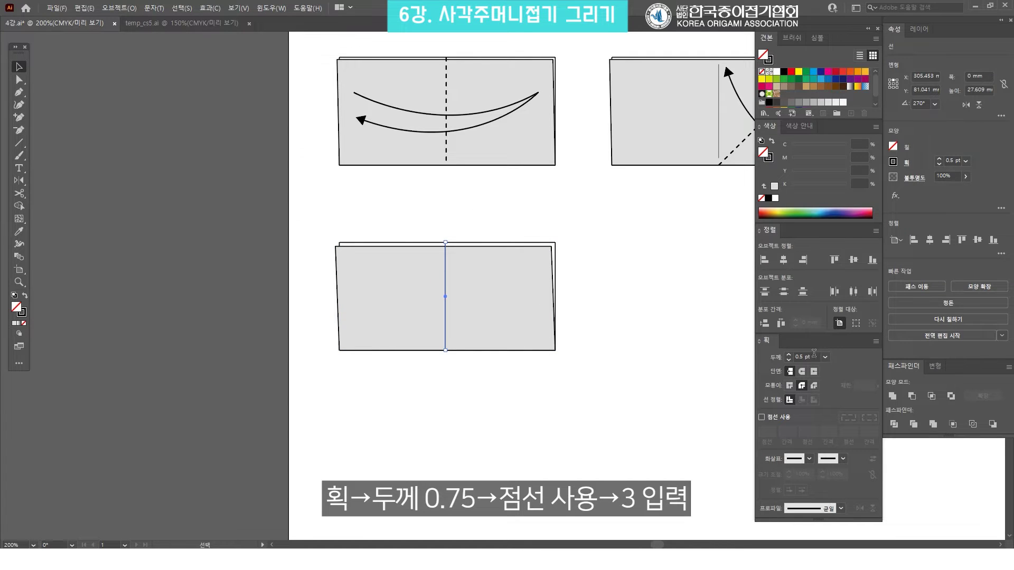
{"action": "left_click", "coordinate": [825, 357]}
{"action": "left_click", "coordinate": [848, 125]}
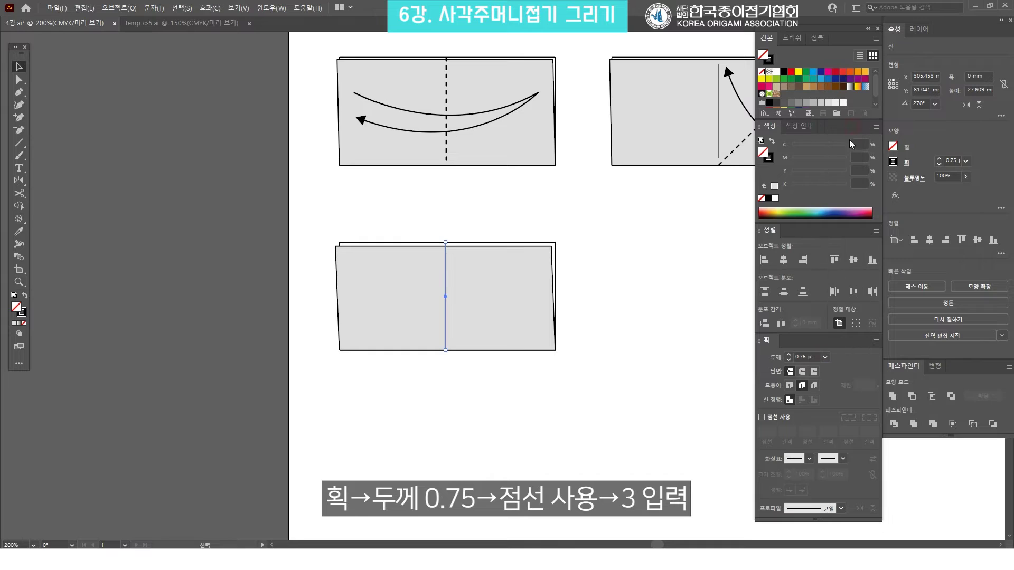
{"action": "left_click", "coordinate": [762, 418]}
{"action": "type", "text": "3"}
{"action": "key", "text": "Tab"}
{"action": "key", "text": "Tab"}
{"action": "key", "text": "Tab"}
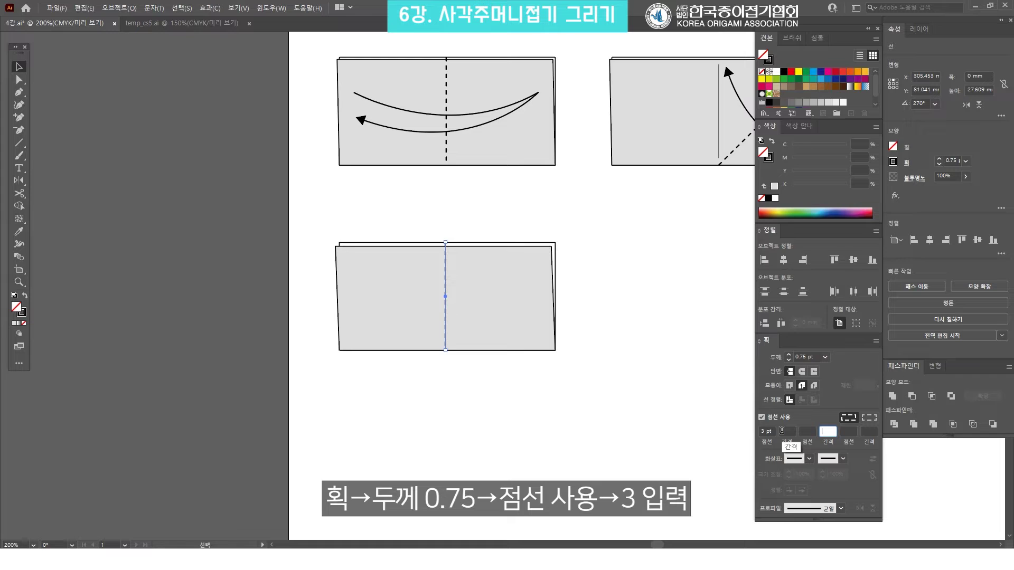
{"action": "left_click", "coordinate": [637, 317]}
{"action": "mouse_move", "coordinate": [635, 297]}
{"action": "left_mouse_down"}
{"action": "mouse_move", "coordinate": [567, 337]}
{"action": "mouse_move", "coordinate": [500, 324]}
{"action": "left_mouse_up"}
Inspect the curved arrow on the first diagram as a reference.
{"action": "left_click_drag", "start_coordinate": [473, 398], "coordinate": [245, 270]}
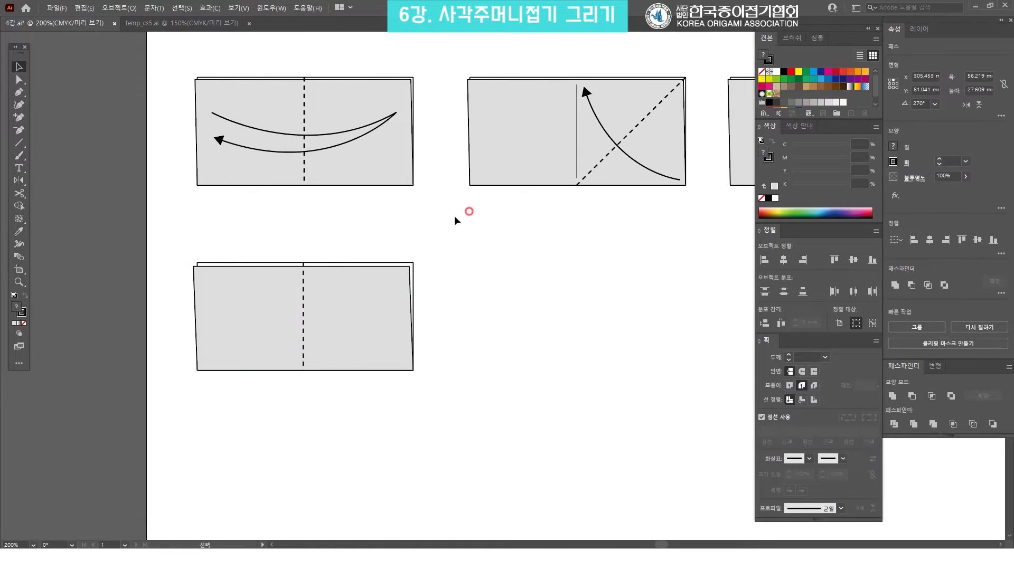
{"action": "left_click", "coordinate": [303, 296]}
{"action": "left_click", "coordinate": [359, 220]}
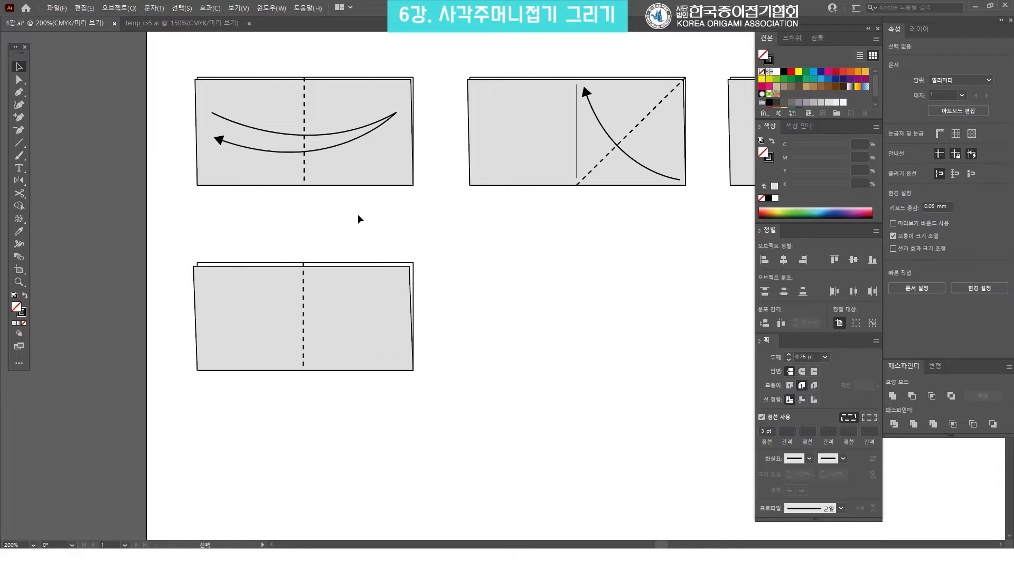
{"action": "left_click", "coordinate": [331, 149]}
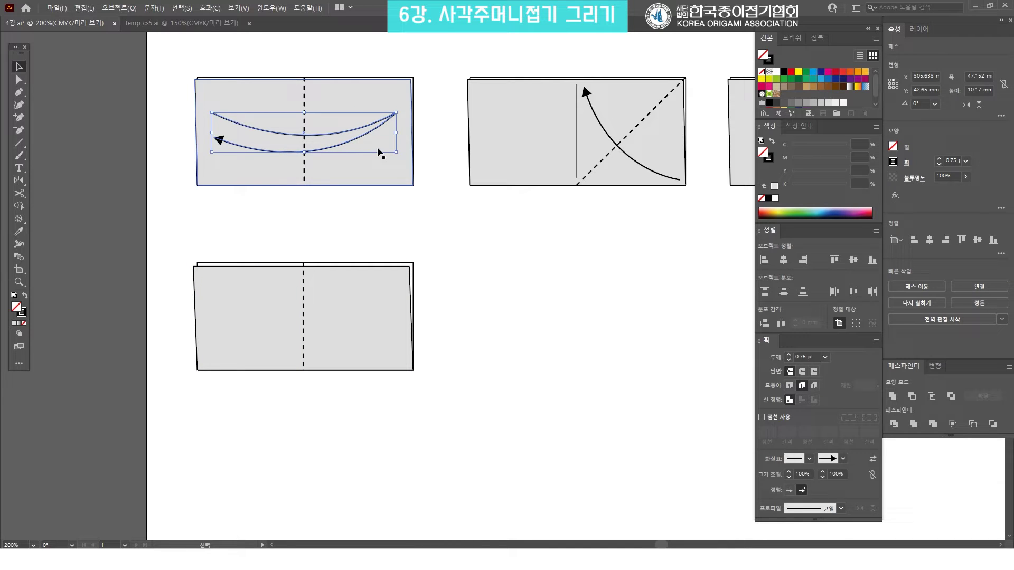
{"action": "left_click_drag", "start_coordinate": [339, 247], "coordinate": [410, 243]}
{"action": "left_click", "coordinate": [546, 226]}
Draw a two-part Pen curve across the lower panel, arcing right and back left.
{"action": "left_click", "coordinate": [19, 93]}
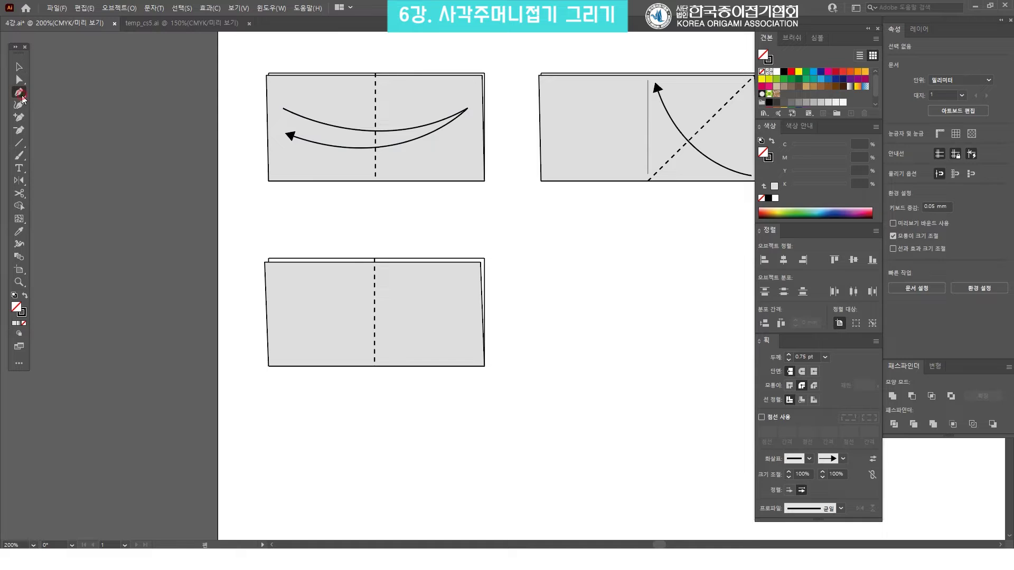
{"action": "left_click", "coordinate": [283, 286]}
{"action": "left_click_drag", "start_coordinate": [466, 287], "coordinate": [567, 244]}
{"action": "left_click", "coordinate": [465, 287]}
{"action": "left_click_drag", "start_coordinate": [289, 324], "coordinate": [174, 292]}
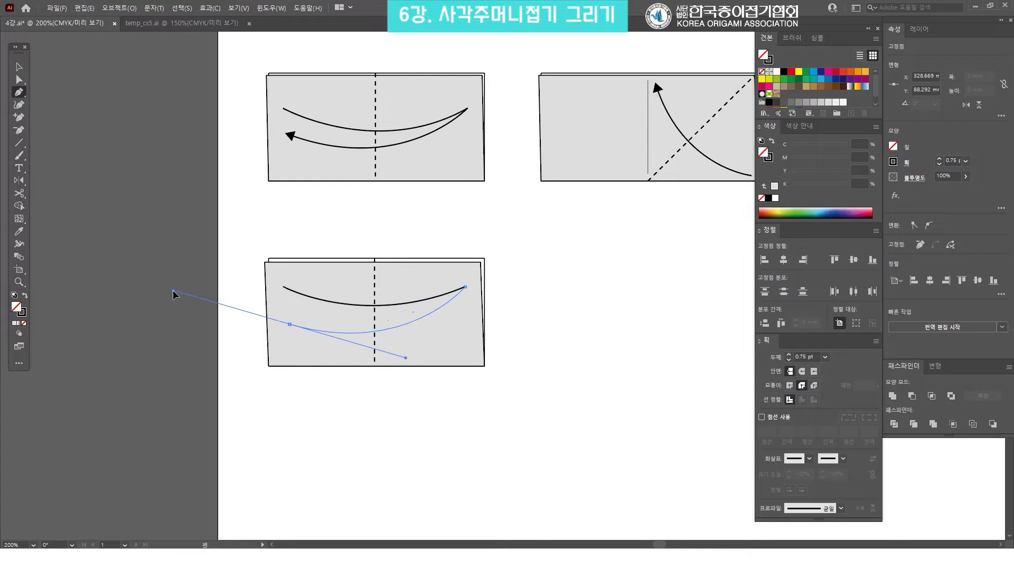
{"action": "key", "text": "v"}
Give the curve an Arrowhead 7 end arrow, then zoom out.
{"action": "left_click", "coordinate": [829, 459]}
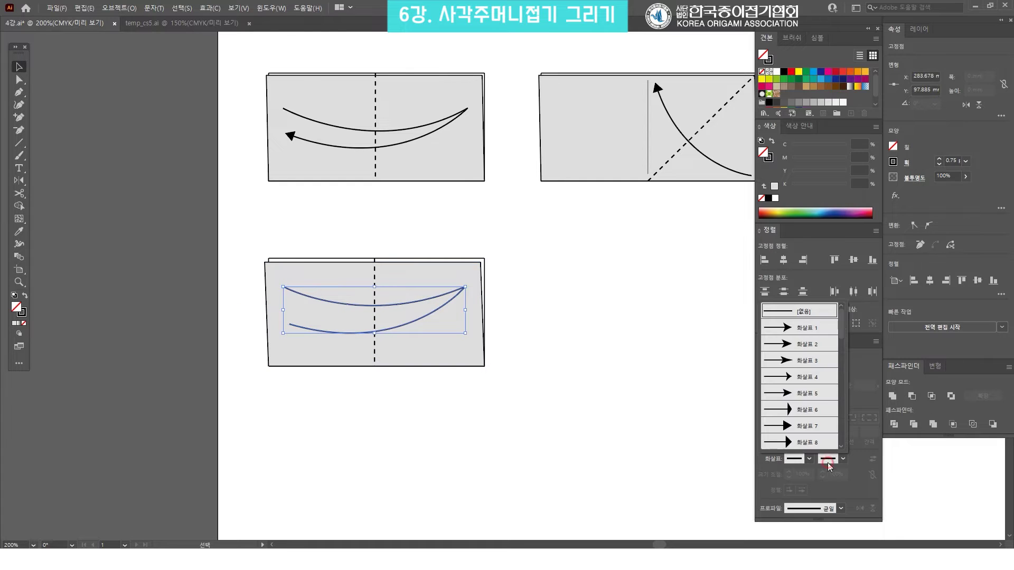
{"action": "left_click", "coordinate": [818, 427]}
{"action": "left_click", "coordinate": [581, 290]}
{"action": "left_click_drag", "start_coordinate": [613, 288], "coordinate": [475, 297]}
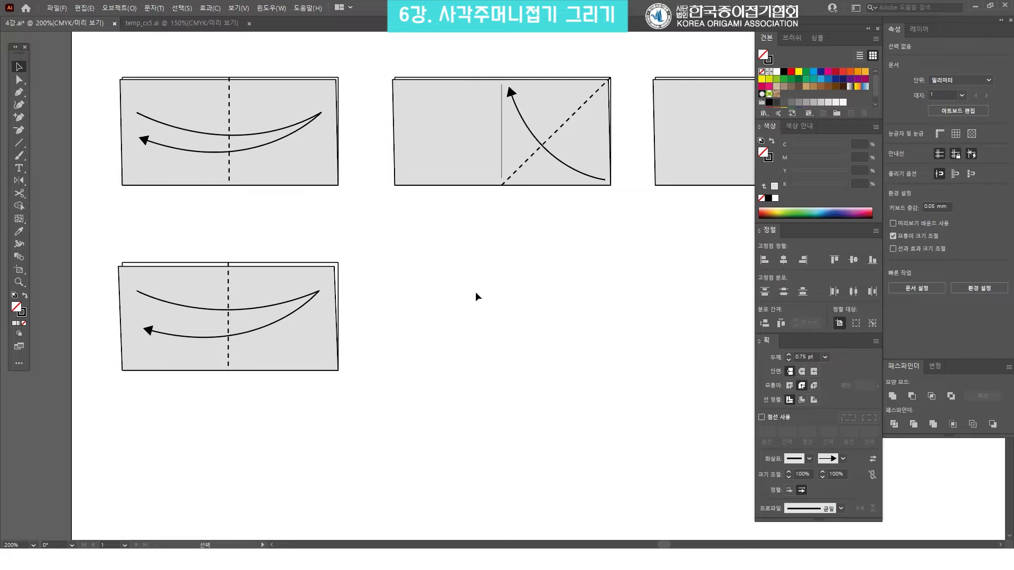
{"action": "key", "text": "z"}
{"action": "left_click", "coordinate": [494, 292], "text": "alt"}
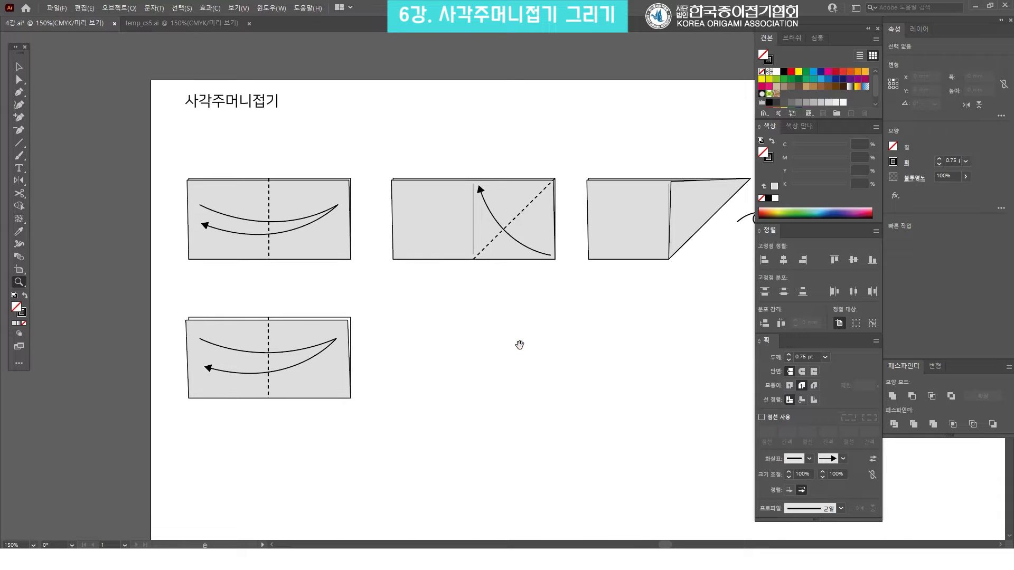
Preview selections of the left-hand and middle-top diagrams while repositioning the view.
{"action": "key", "text": "v"}
{"action": "left_click_drag", "start_coordinate": [432, 372], "coordinate": [226, 136]}
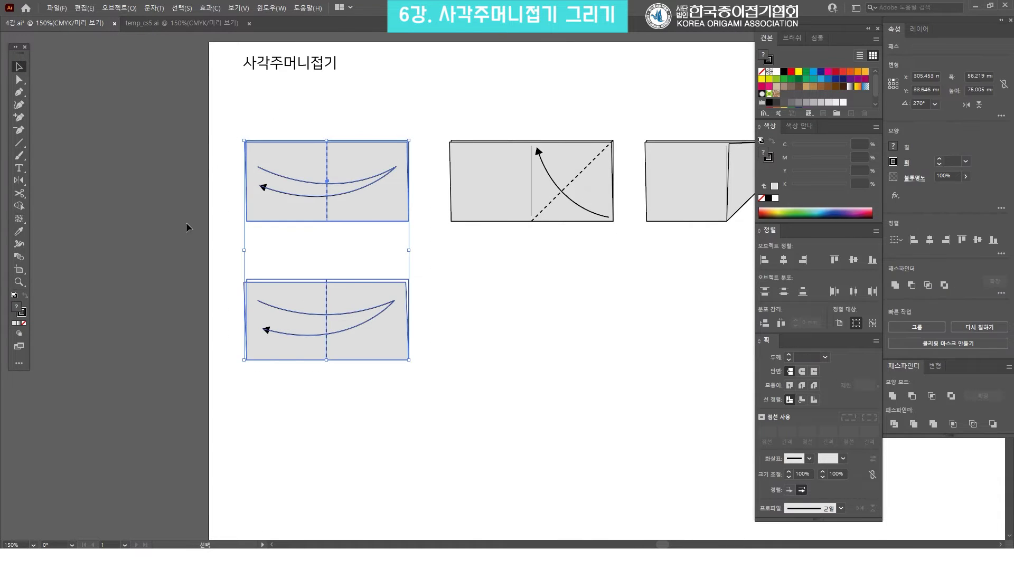
{"action": "left_click", "coordinate": [495, 293]}
{"action": "left_click_drag", "start_coordinate": [540, 194], "coordinate": [451, 186]}
{"action": "left_click_drag", "start_coordinate": [532, 242], "coordinate": [352, 122]}
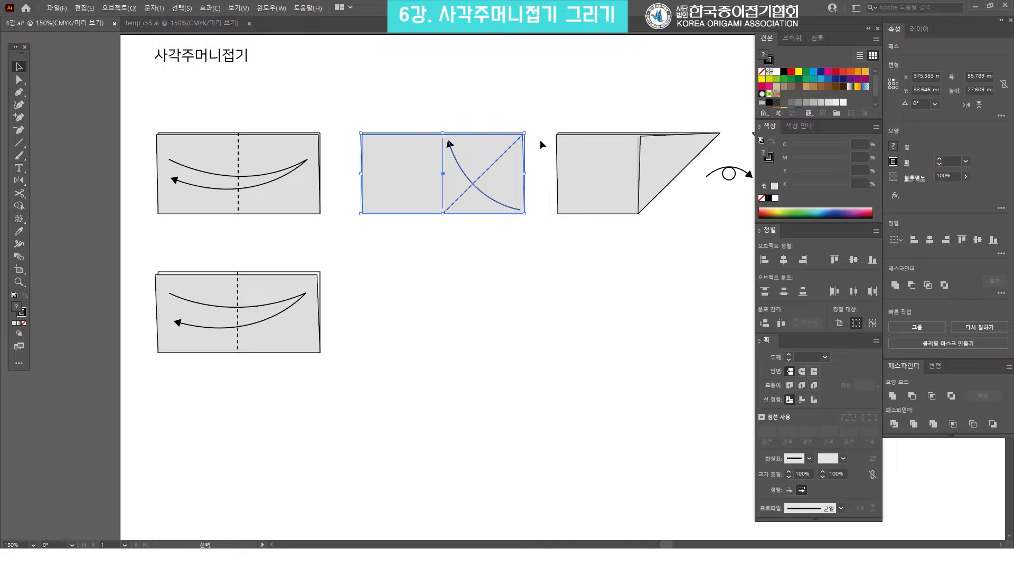
{"action": "left_click", "coordinate": [512, 267]}
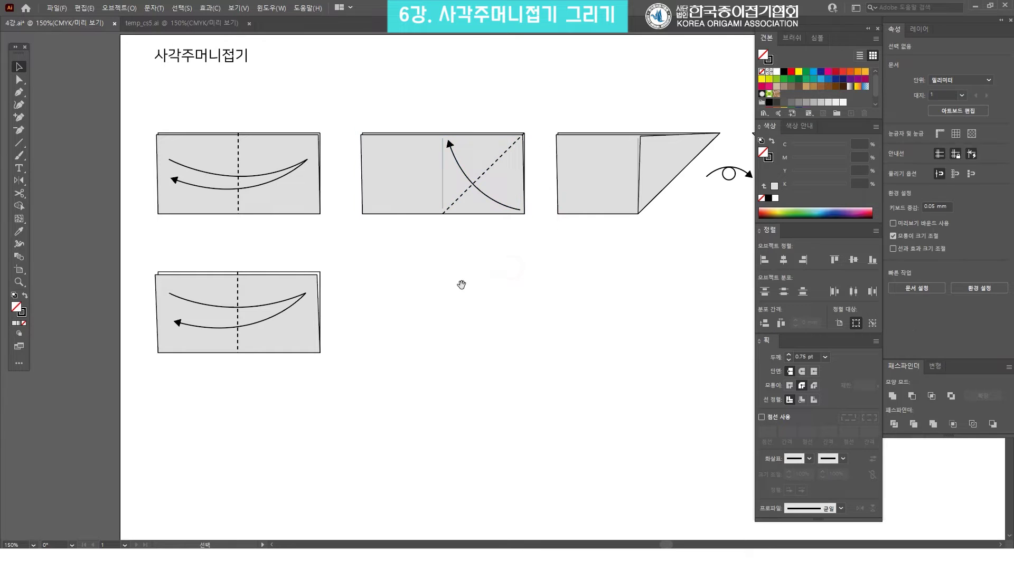
{"action": "left_click_drag", "start_coordinate": [462, 283], "coordinate": [429, 270]}
Select the whole lower-left diagram and drag a copy straight to its right.
{"action": "left_click_drag", "start_coordinate": [299, 349], "coordinate": [77, 237]}
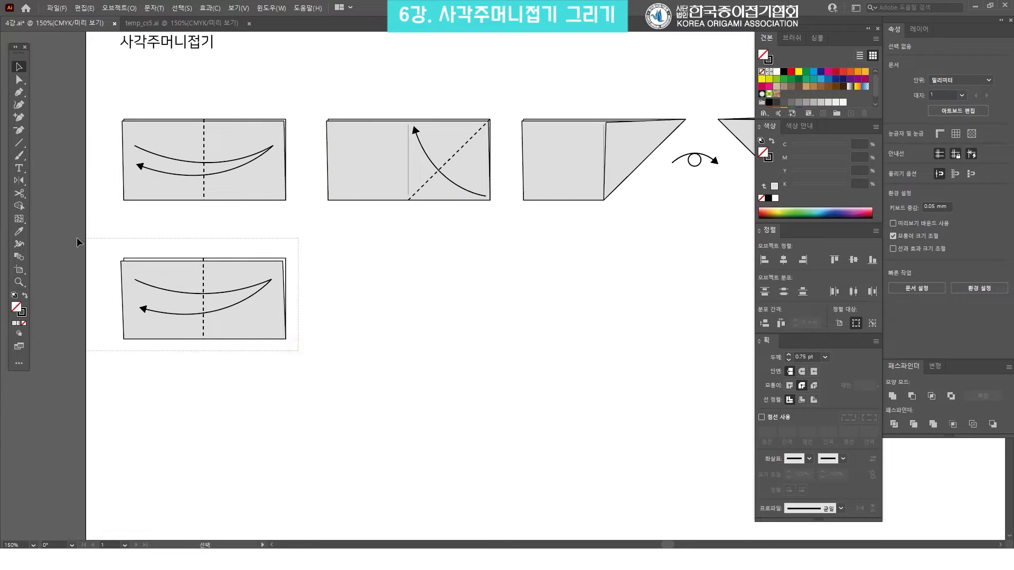
{"action": "left_click_drag", "start_coordinate": [169, 283], "coordinate": [377, 282]}
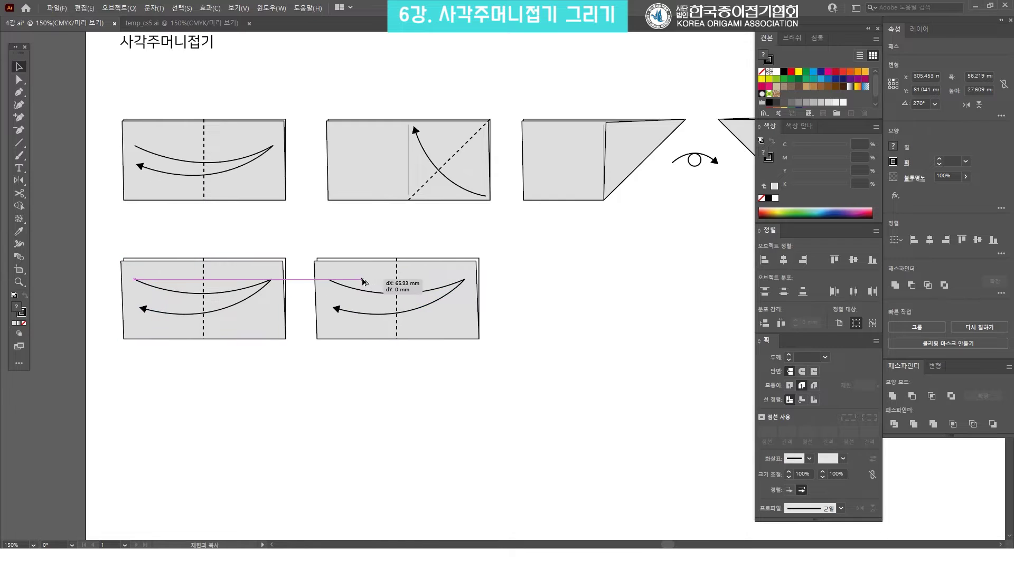
{"action": "left_click_drag", "start_coordinate": [377, 282], "coordinate": [380, 282]}
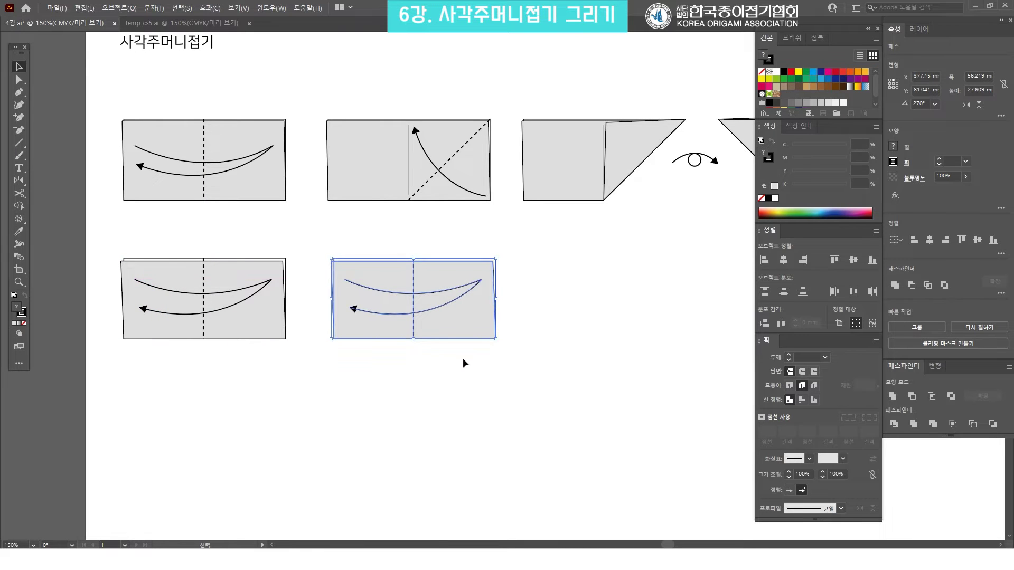
{"action": "left_click", "coordinate": [554, 309]}
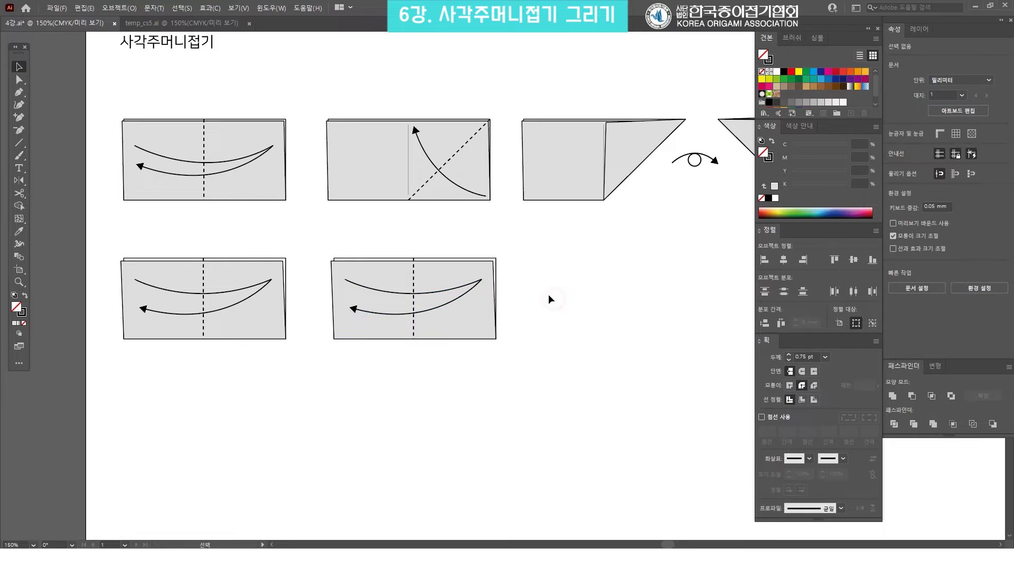
{"action": "left_click_drag", "start_coordinate": [549, 294], "coordinate": [467, 299]}
Delete the copy's curved arrow and shorten its fold line from the top.
{"action": "left_click", "coordinate": [396, 292]}
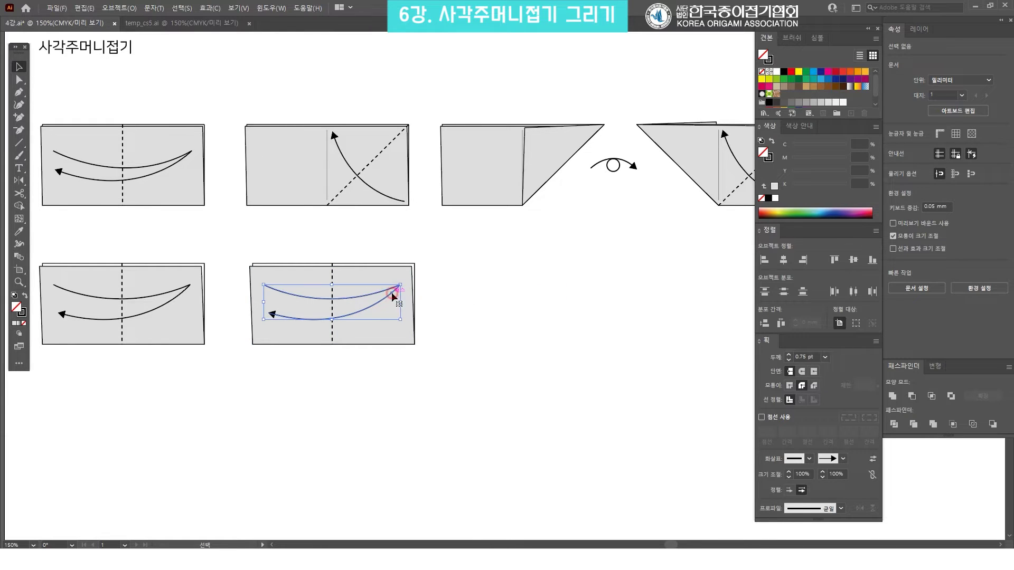
{"action": "key", "text": "Delete"}
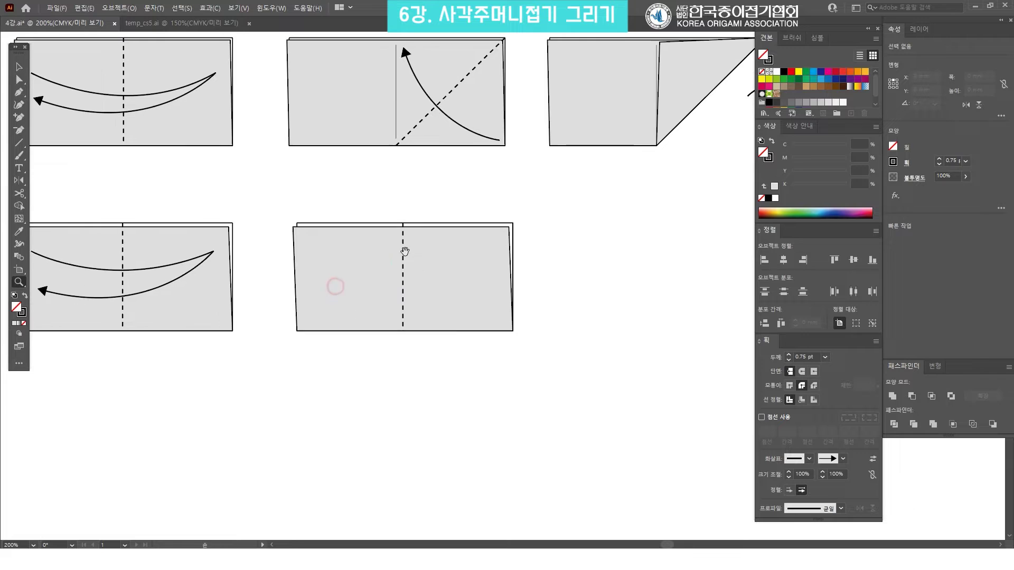
{"action": "key", "text": "v"}
{"action": "left_click", "coordinate": [402, 242]}
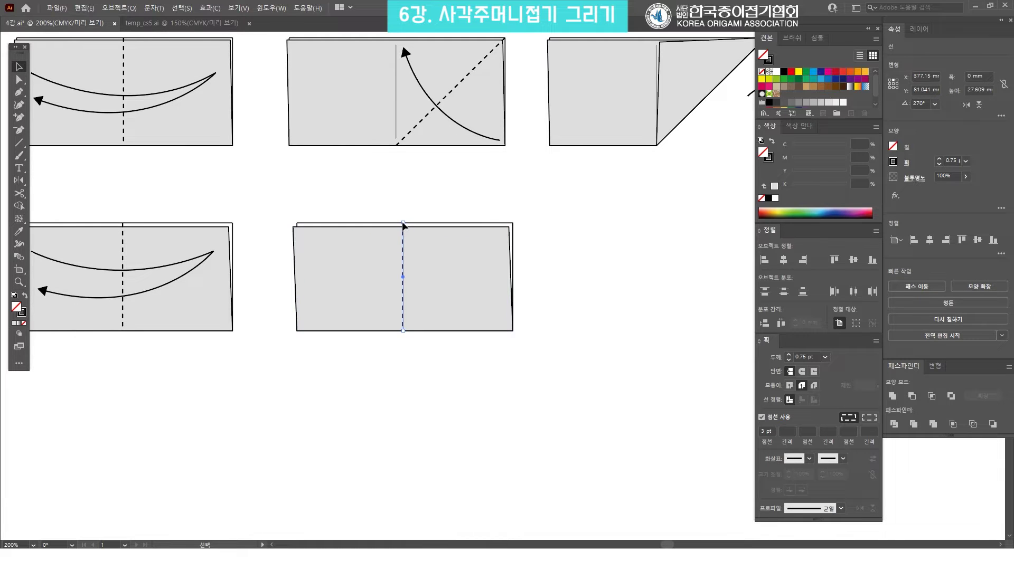
{"action": "left_click_drag", "start_coordinate": [402, 225], "coordinate": [403, 236]}
Make the fold line solid with a thin 0.25 pt stroke.
{"action": "left_click", "coordinate": [761, 417]}
{"action": "left_click", "coordinate": [825, 357]}
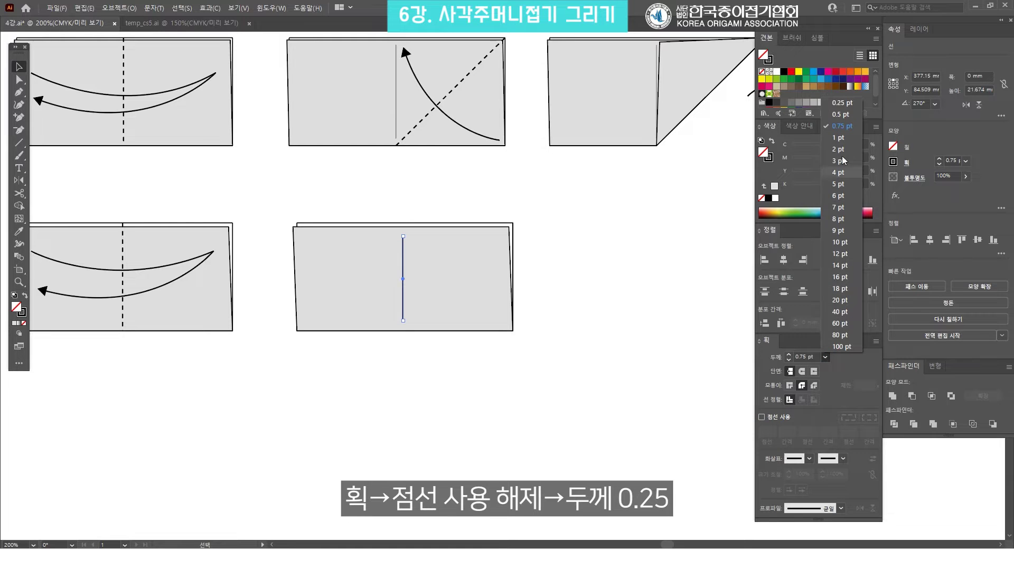
{"action": "left_click", "coordinate": [841, 103]}
{"action": "left_click", "coordinate": [628, 199]}
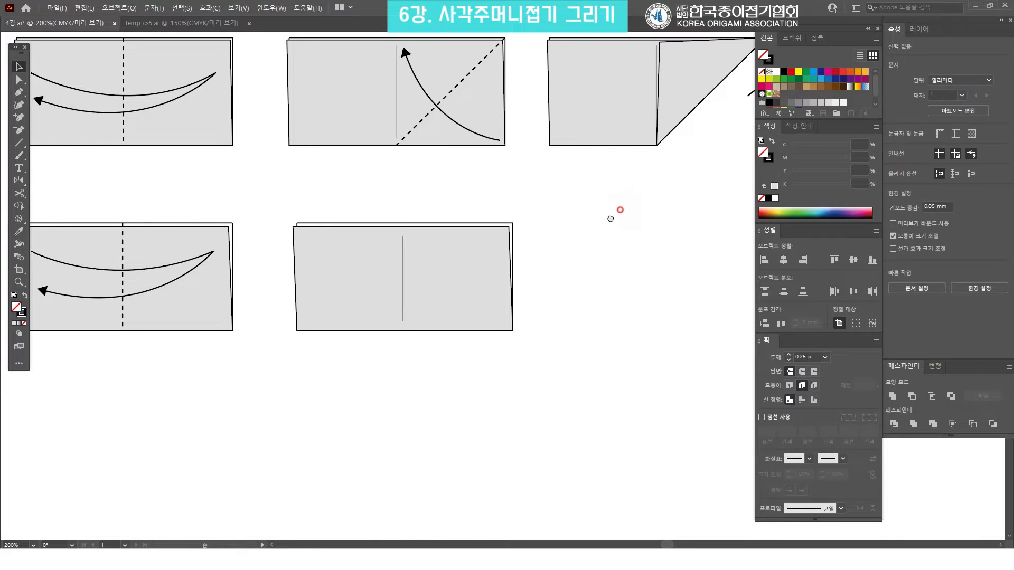
{"action": "left_click_drag", "start_coordinate": [619, 211], "coordinate": [588, 273]}
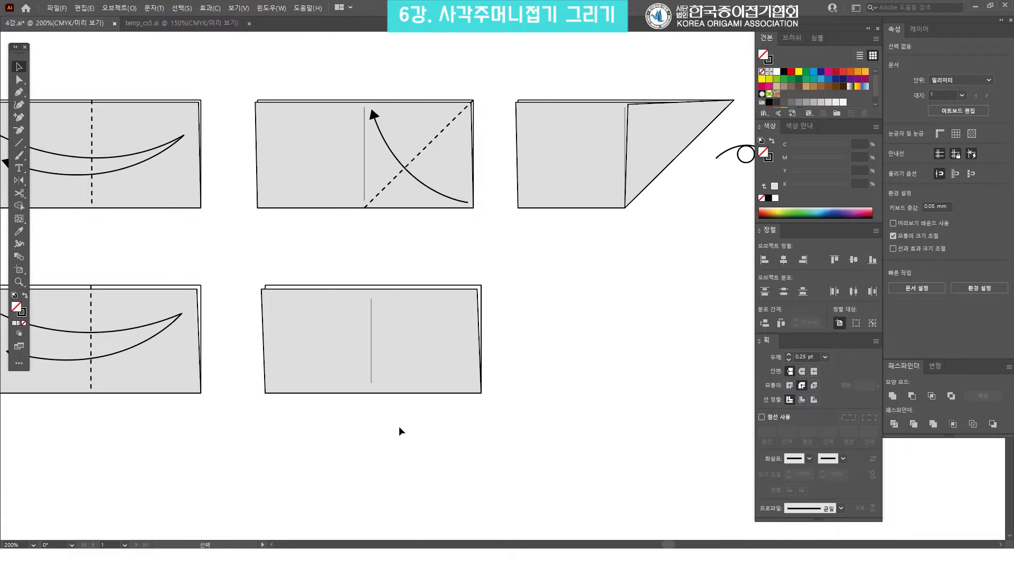
{"action": "left_click_drag", "start_coordinate": [499, 279], "coordinate": [544, 273]}
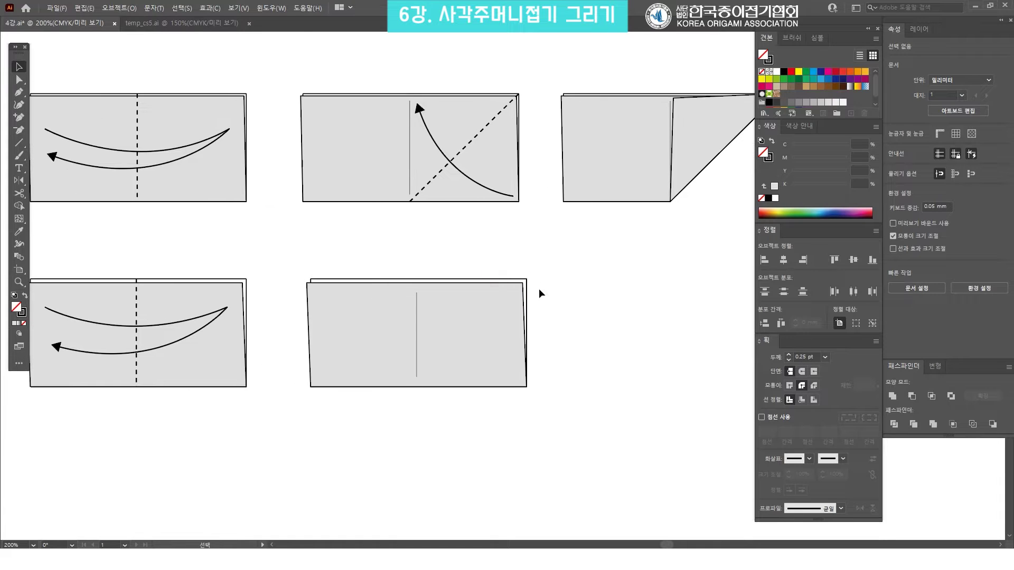
Draw a diagonal line from the panel's bottom centre to its top-right corner.
{"action": "left_click", "coordinate": [22, 146]}
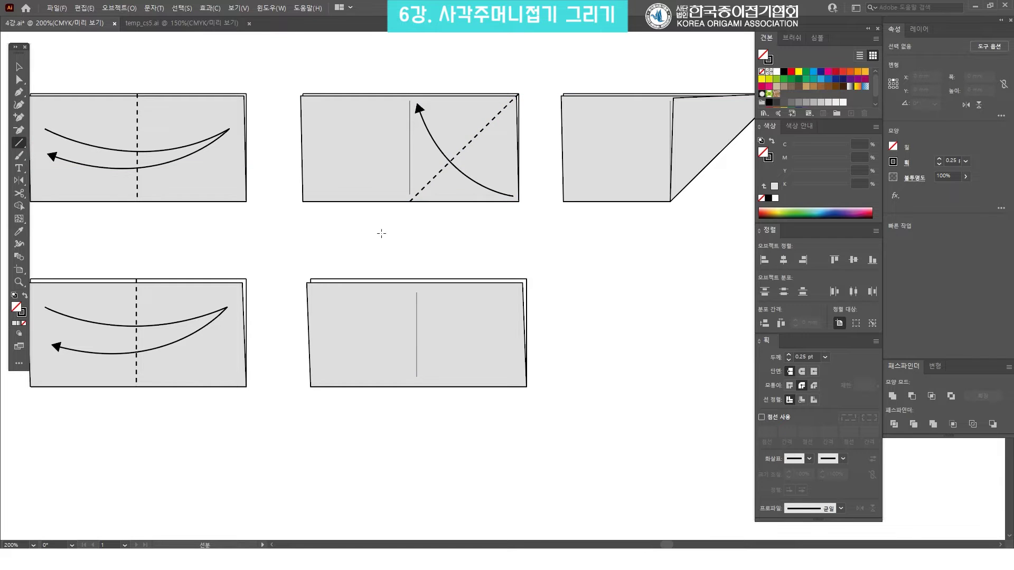
{"action": "left_click_drag", "start_coordinate": [417, 335], "coordinate": [417, 387]}
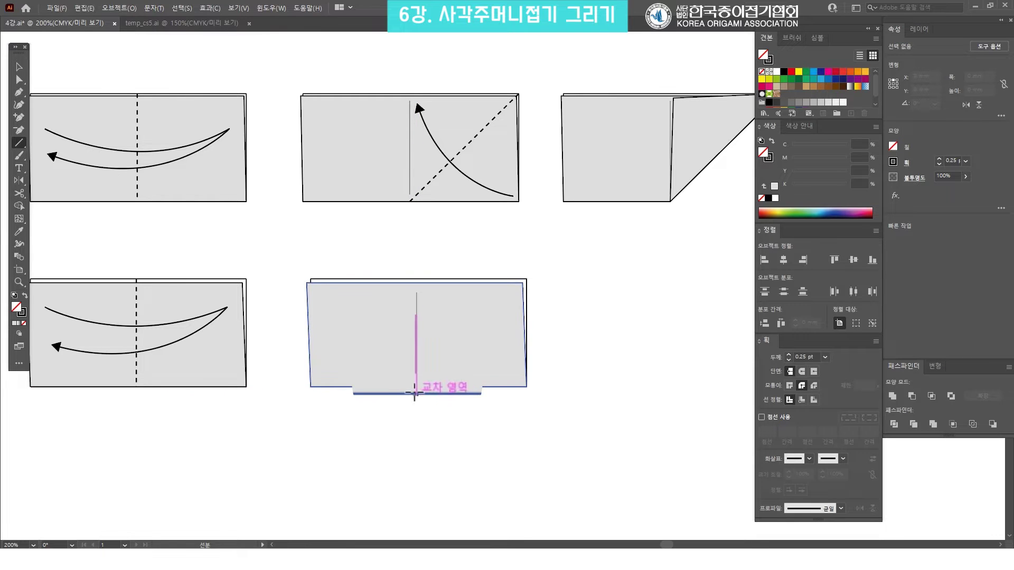
{"action": "left_click_drag", "start_coordinate": [416, 386], "coordinate": [527, 279]}
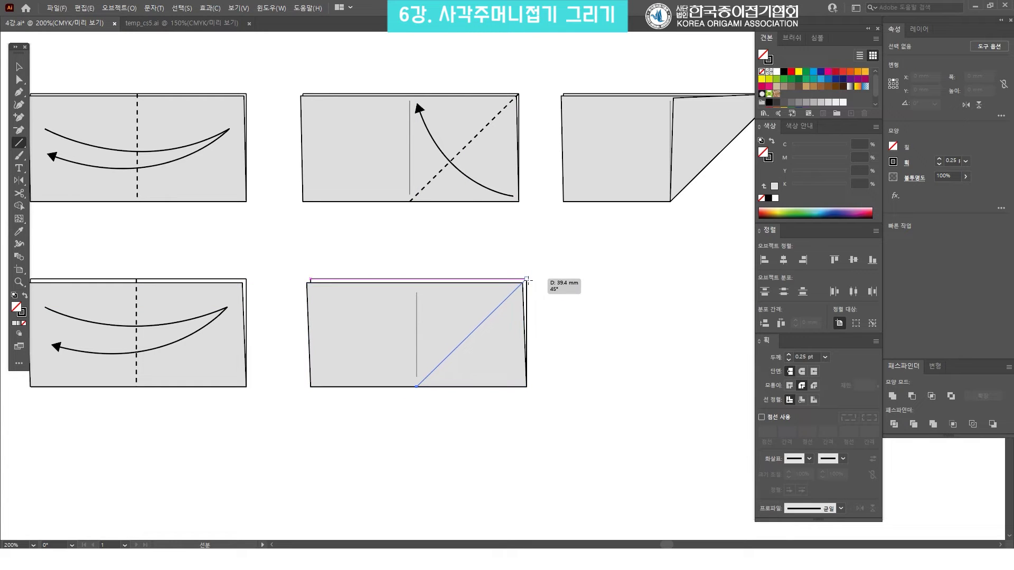
{"action": "key", "text": "v"}
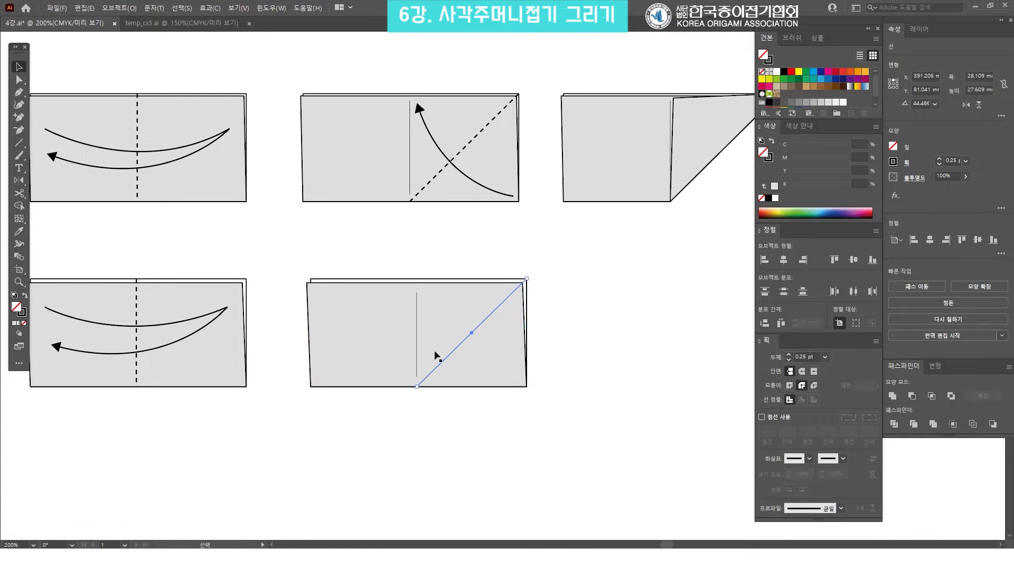
{"action": "scroll", "coordinate": [475, 317], "scroll_direction": "left", "scroll_amount": 2}
{"action": "left_click", "coordinate": [683, 335]}
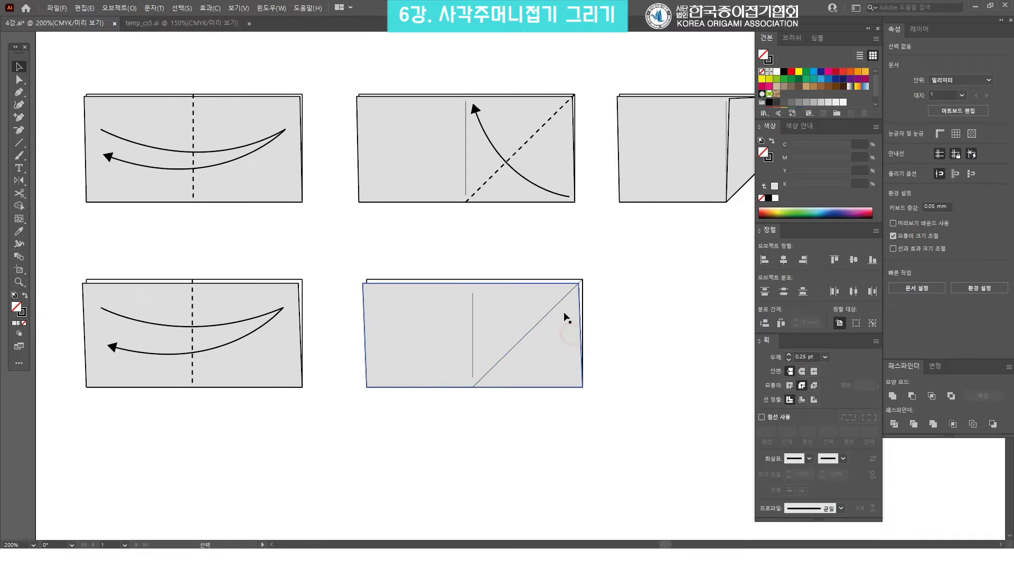
Give the diagonal a 0.75 pt stroke, dashed with 3 pt dashes.
{"action": "left_click", "coordinate": [551, 315]}
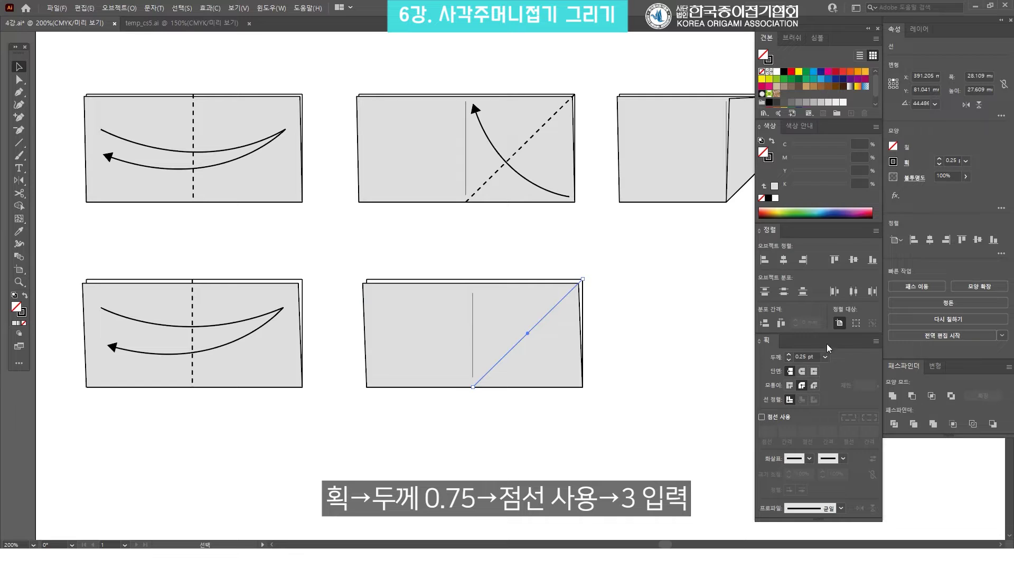
{"action": "left_click", "coordinate": [825, 357]}
{"action": "left_click", "coordinate": [840, 135]}
{"action": "left_click", "coordinate": [762, 417]}
{"action": "type", "text": "3"}
{"action": "key", "text": "Return"}
{"action": "left_click", "coordinate": [627, 265]}
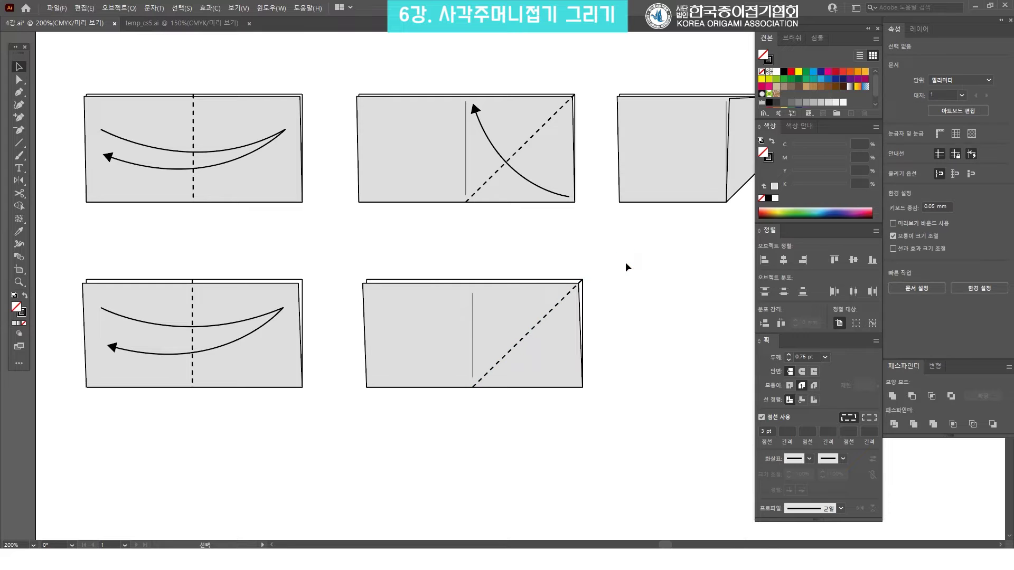
{"action": "scroll", "coordinate": [639, 321], "scroll_direction": "down", "scroll_amount": 1}
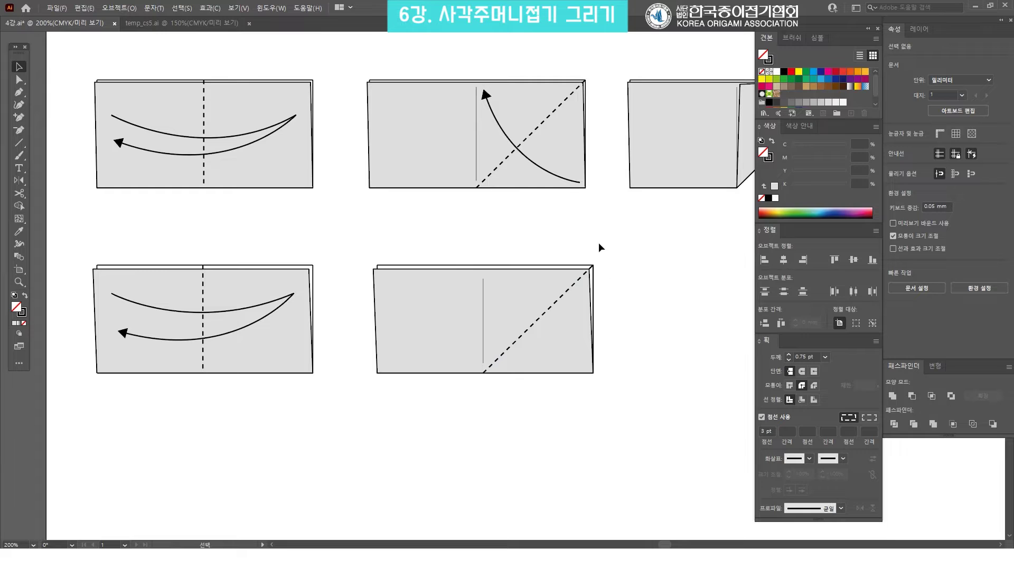
Draw a curved path from the lower-middle panel's bottom-right corner up to the crease top.
{"action": "left_click", "coordinate": [563, 178]}
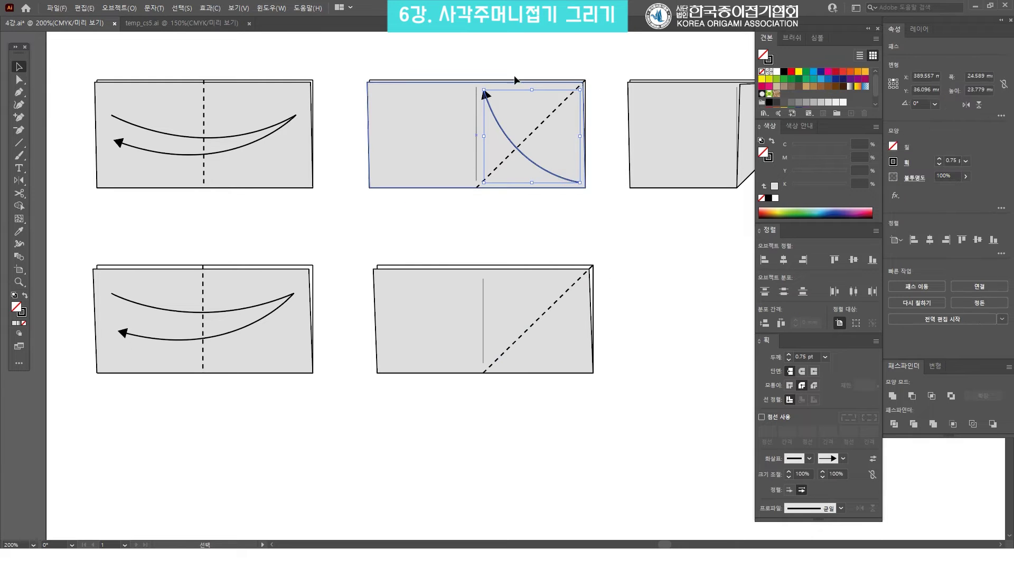
{"action": "left_click", "coordinate": [668, 215]}
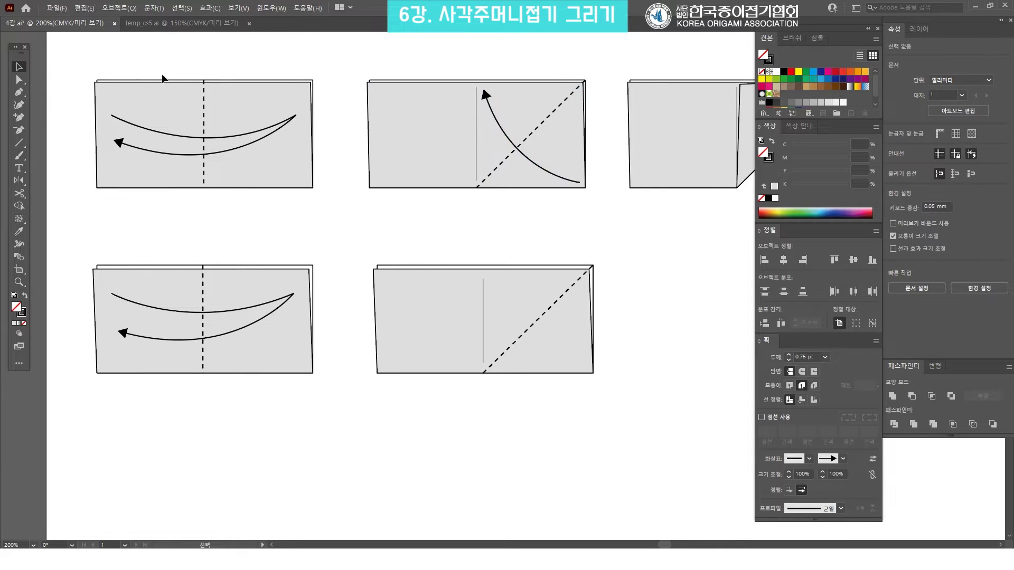
{"action": "left_click", "coordinate": [19, 94]}
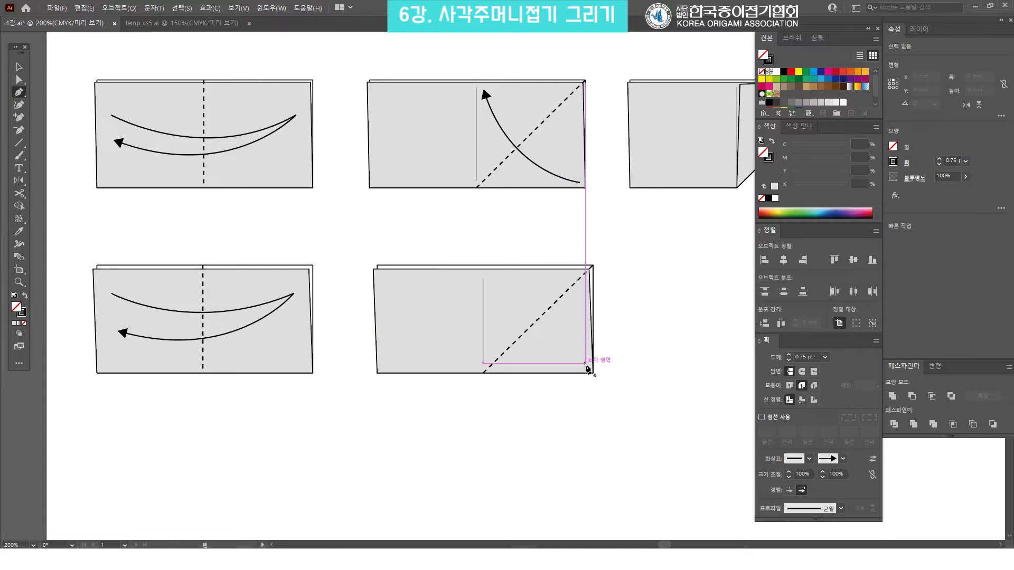
{"action": "left_click", "coordinate": [585, 363]}
{"action": "left_click_drag", "start_coordinate": [494, 279], "coordinate": [463, 186]}
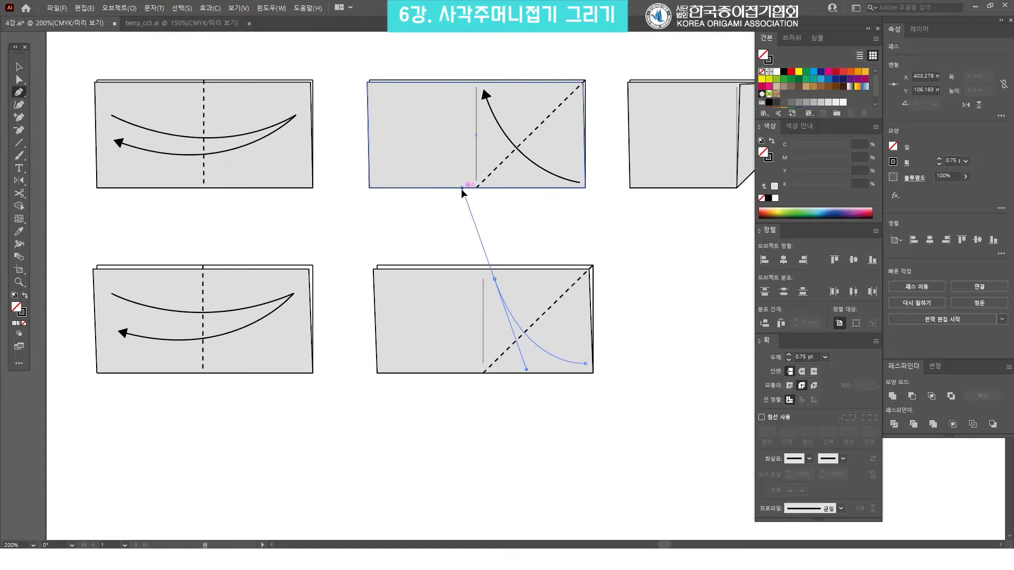
{"action": "key", "text": "v"}
Put Arrowhead 7 on the curve's end and check the finished lower-middle diagram.
{"action": "left_click", "coordinate": [832, 459]}
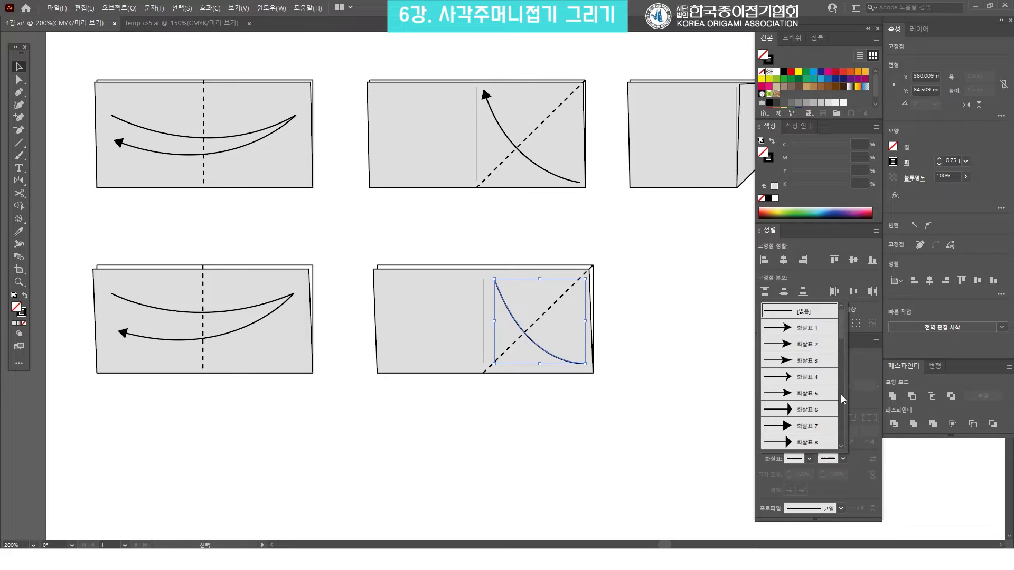
{"action": "left_click", "coordinate": [821, 430]}
{"action": "left_click", "coordinate": [650, 303]}
{"action": "left_click_drag", "start_coordinate": [696, 253], "coordinate": [526, 272]}
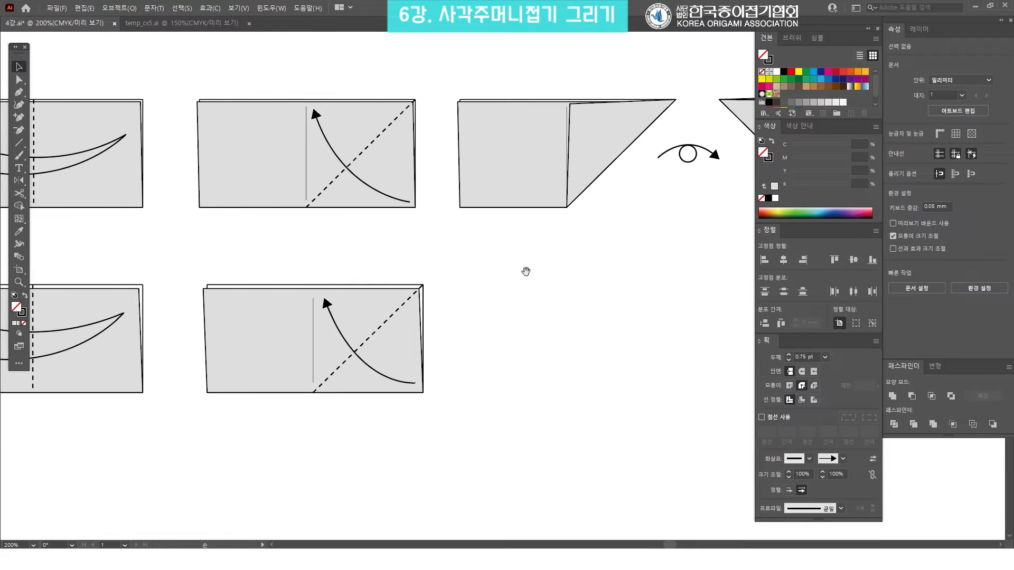
{"action": "left_click_drag", "start_coordinate": [444, 450], "coordinate": [196, 240]}
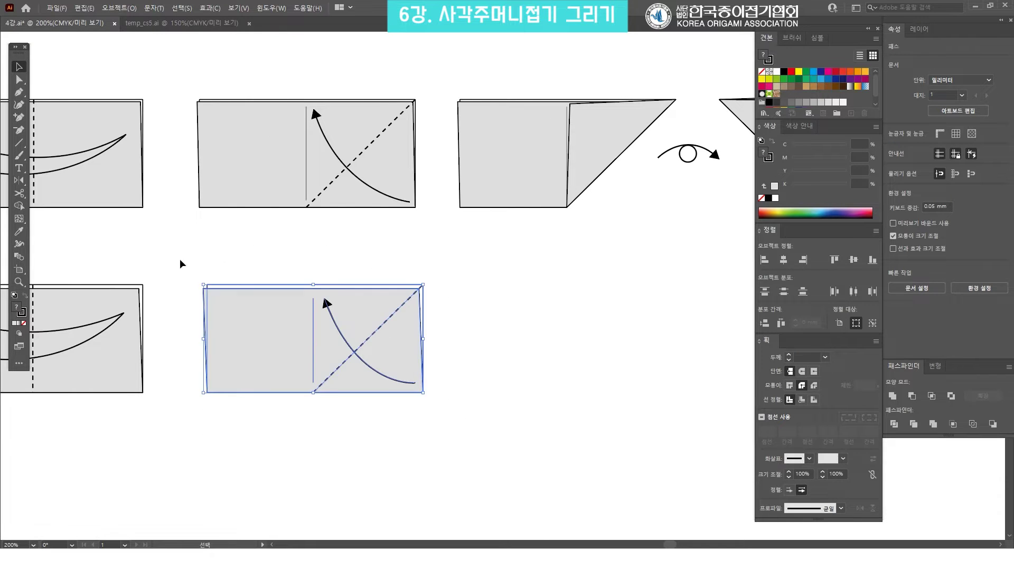
{"action": "left_click_drag", "start_coordinate": [442, 462], "coordinate": [195, 237]}
{"action": "left_click", "coordinate": [492, 324]}
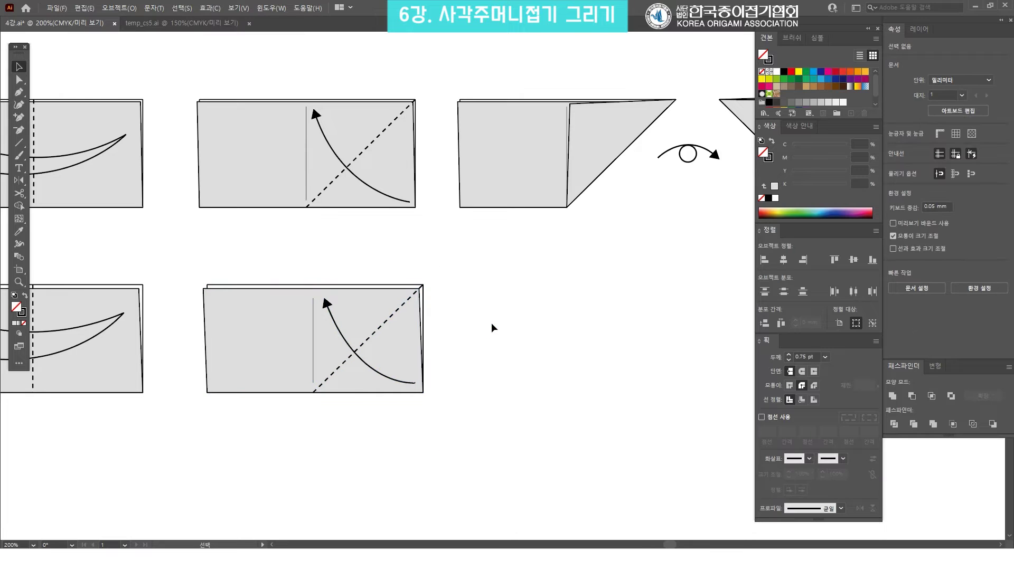
{"action": "left_click_drag", "start_coordinate": [554, 237], "coordinate": [538, 263]}
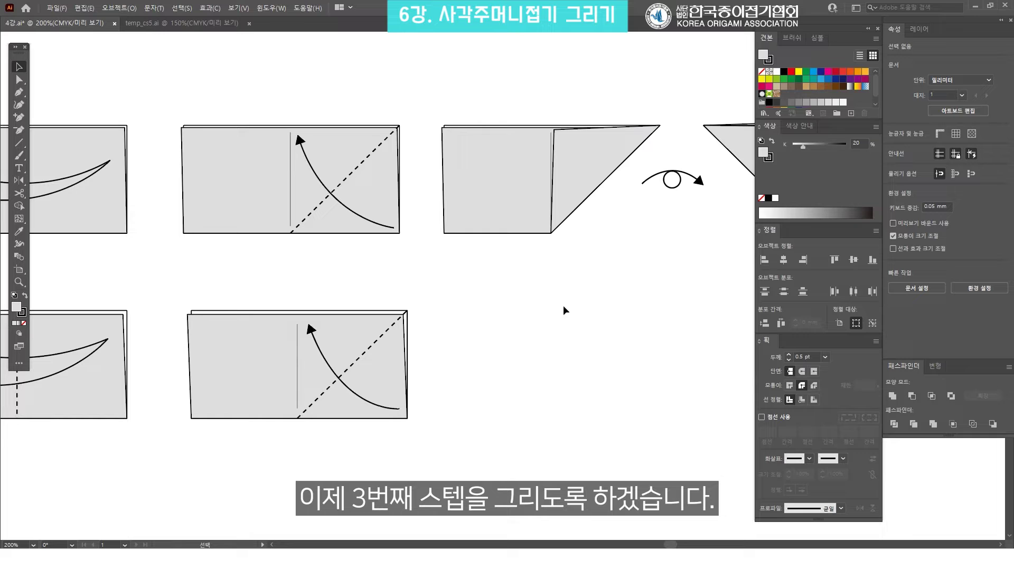
Alt-drag a duplicate of the lower-middle diagram into the space to its right.
{"action": "left_click_drag", "start_coordinate": [438, 447], "coordinate": [182, 283]}
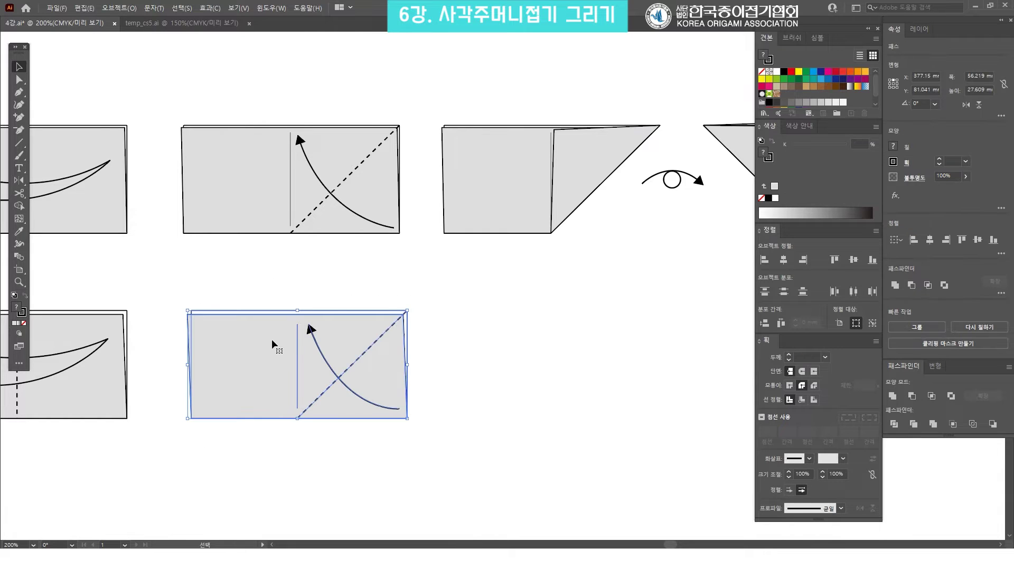
{"action": "left_click_drag", "start_coordinate": [275, 340], "coordinate": [529, 341]}
{"action": "mouse_move", "coordinate": [705, 325]}
{"action": "left_mouse_down"}
{"action": "mouse_move", "coordinate": [625, 294]}
{"action": "mouse_move", "coordinate": [603, 258]}
{"action": "left_mouse_up"}
{"action": "left_click", "coordinate": [659, 282]}
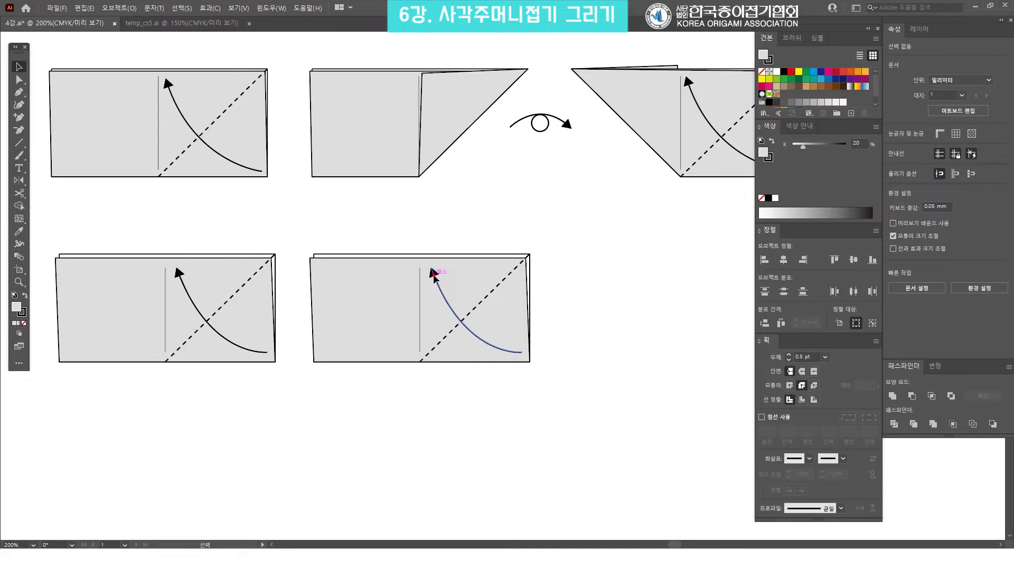
Delete the curved arrow from the new copy.
{"action": "left_click", "coordinate": [433, 273]}
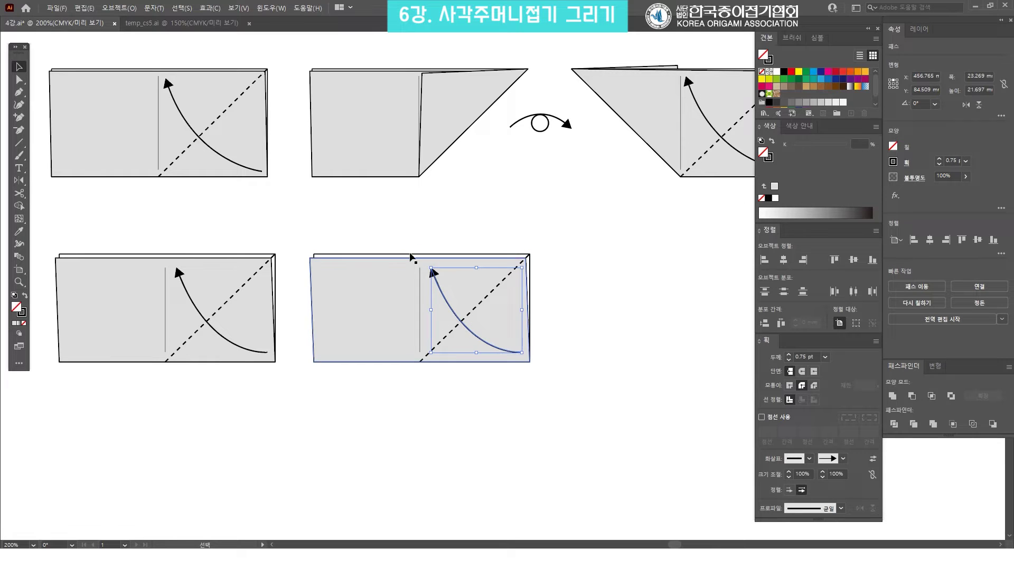
{"action": "key", "text": "Delete"}
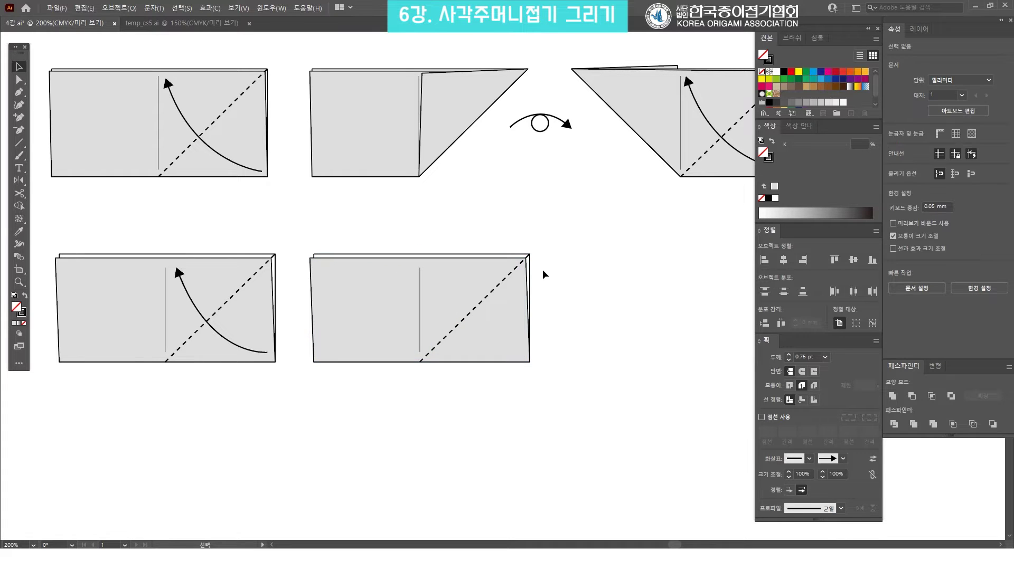
{"action": "key", "text": "ctrl+plus"}
Extend the dashed diagonal past the gray rectangle and Divide the rectangle along it.
{"action": "left_click", "coordinate": [606, 242]}
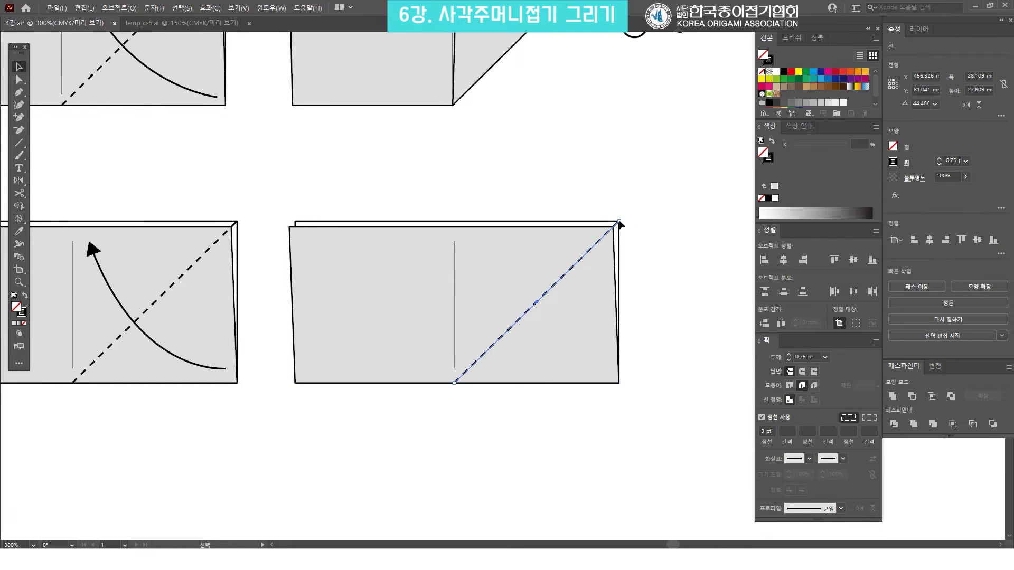
{"action": "left_click_drag", "start_coordinate": [620, 222], "coordinate": [637, 203]}
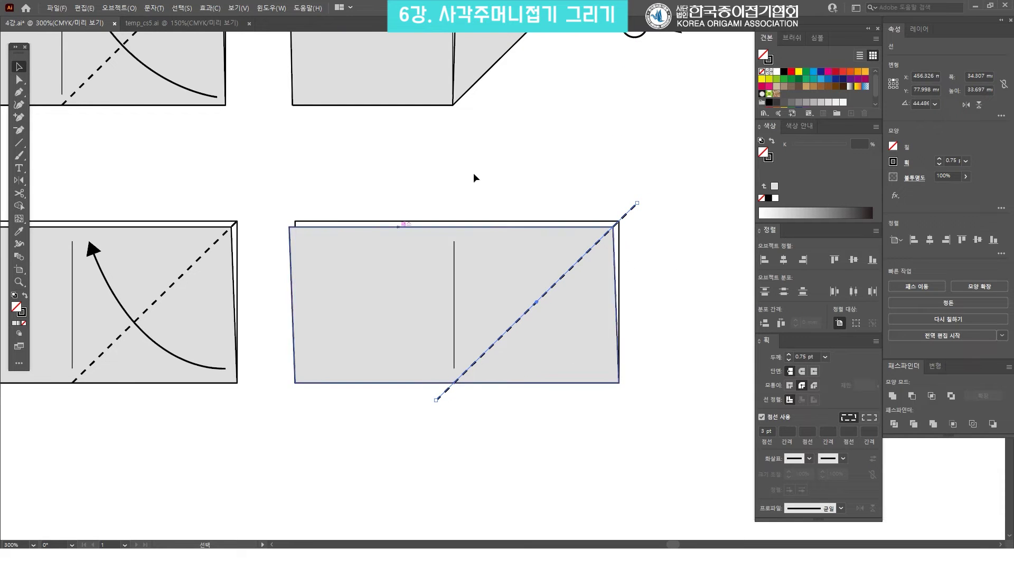
{"action": "left_click_drag", "start_coordinate": [691, 273], "coordinate": [666, 288]}
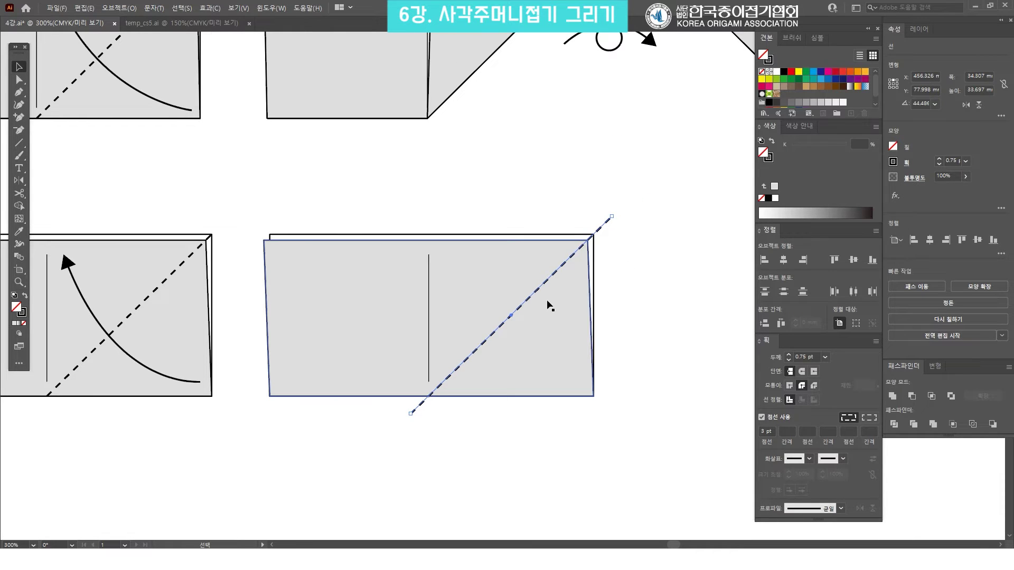
{"action": "left_click", "coordinate": [564, 308], "text": "shift"}
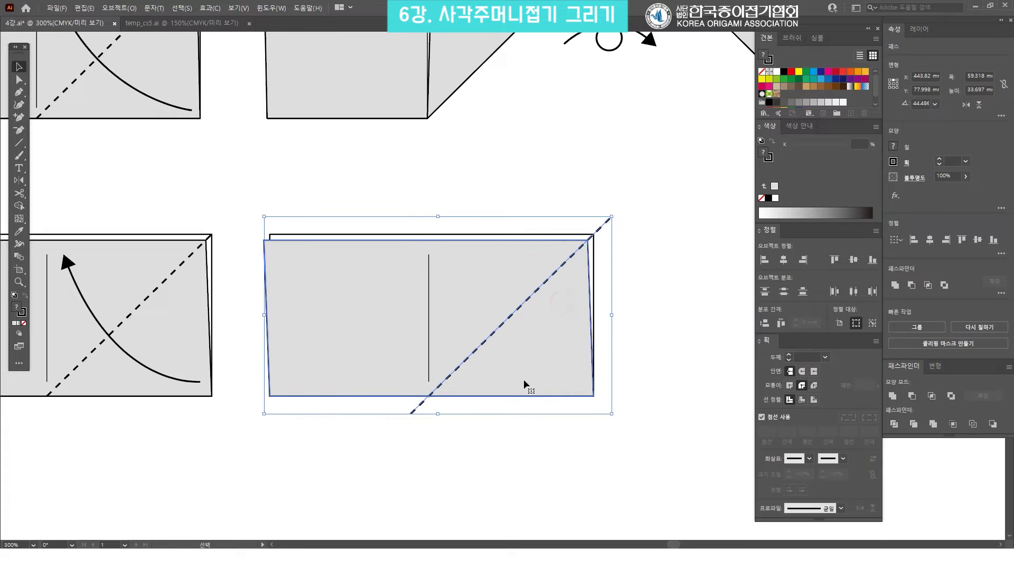
{"action": "left_click", "coordinate": [899, 426]}
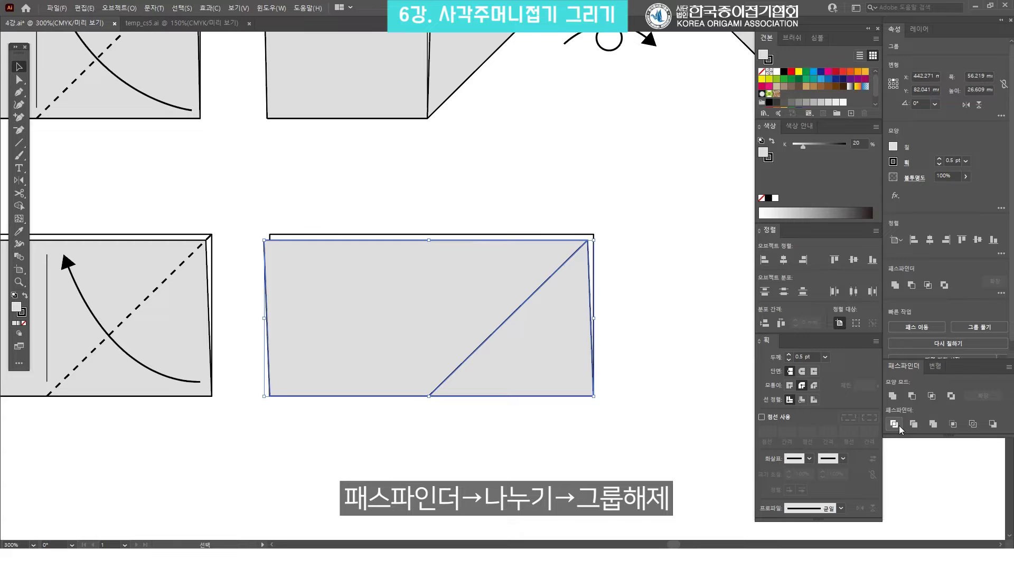
Ungroup the divided pieces and send them backward behind the vertical crease.
{"action": "key", "text": "ctrl+shift+g"}
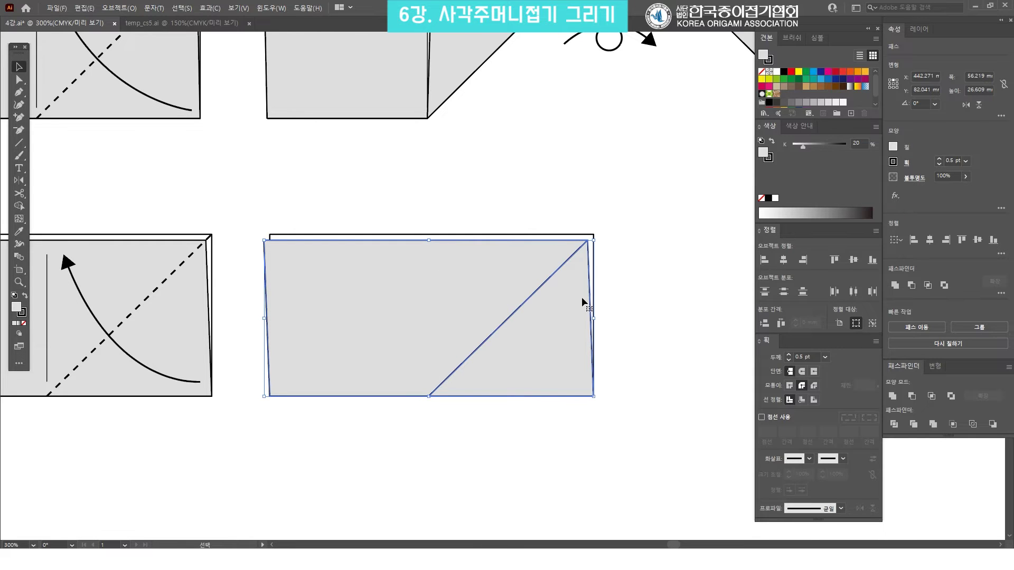
{"action": "key", "text": "ctrl+bracketleft"}
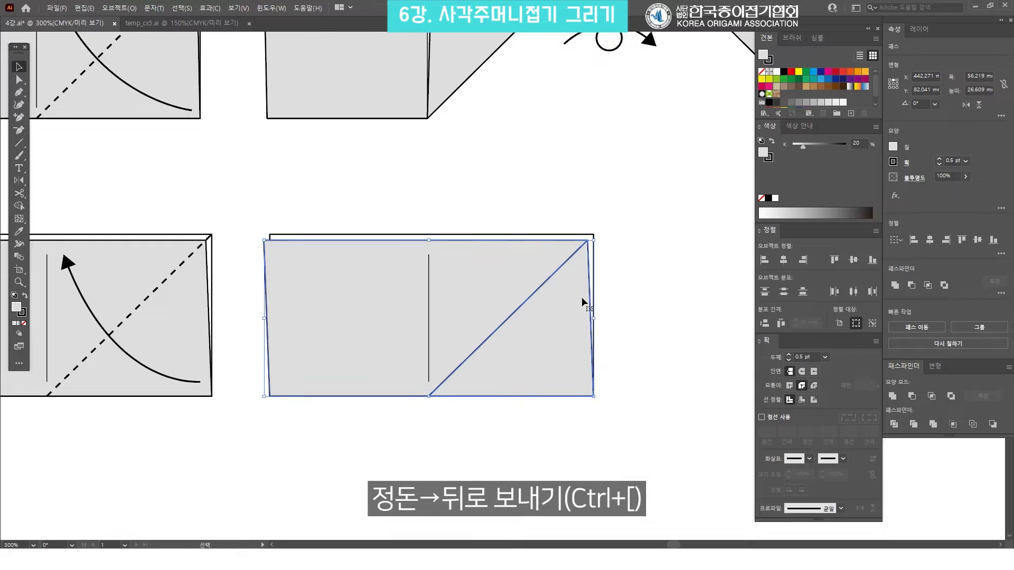
{"action": "left_click", "coordinate": [686, 294]}
{"action": "scroll", "coordinate": [623, 289], "scroll_direction": "down", "scroll_amount": 1, "text": "alt"}
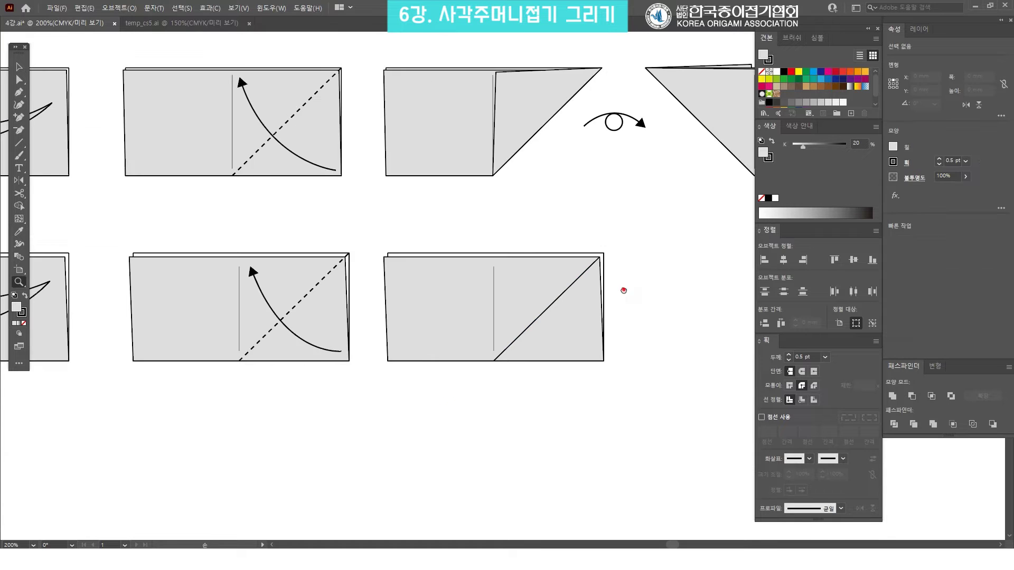
Undo a trial flap move and zoom in on the divided panel.
{"action": "left_click_drag", "start_coordinate": [581, 328], "coordinate": [631, 321]}
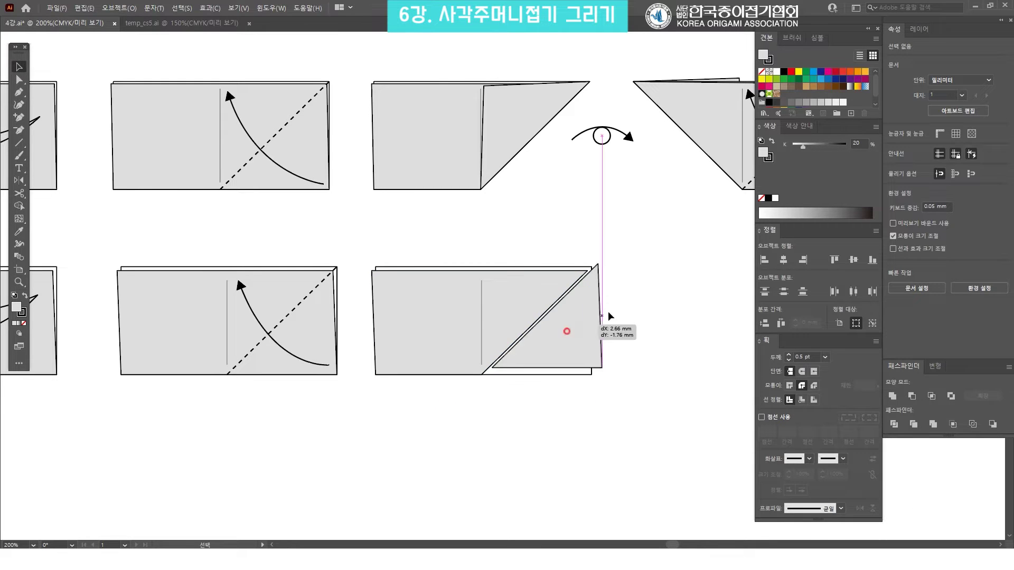
{"action": "key", "text": "ctrl+z"}
{"action": "key", "text": "z"}
{"action": "left_click", "coordinate": [593, 310]}
{"action": "key", "text": "v"}
{"action": "left_click", "coordinate": [655, 304]}
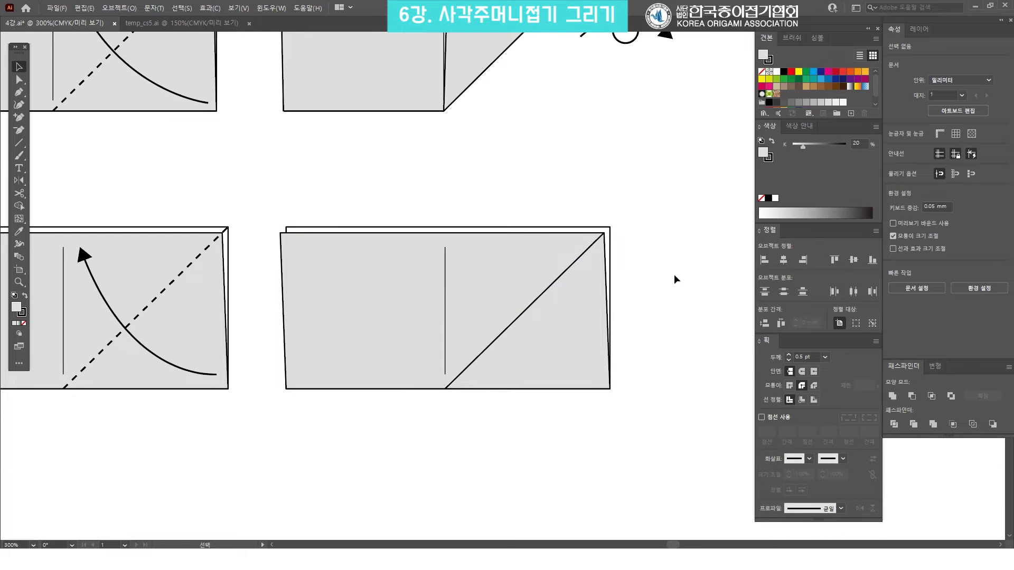
{"action": "left_click", "coordinate": [587, 334]}
{"action": "left_click", "coordinate": [670, 297]}
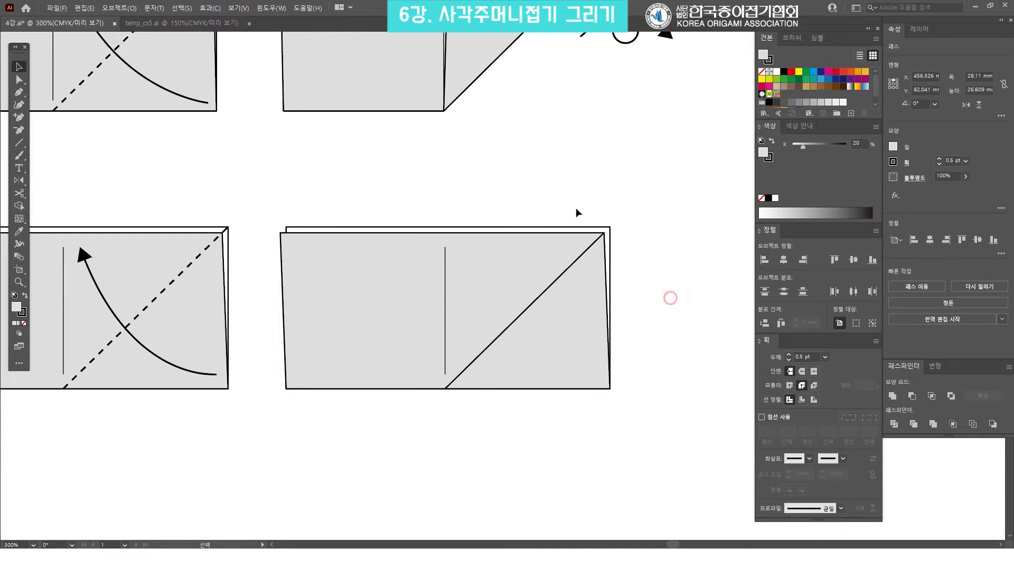
Drag the flap's bottom-right anchor up to the top edge and bring the triangle to front.
{"action": "left_click", "coordinate": [19, 79]}
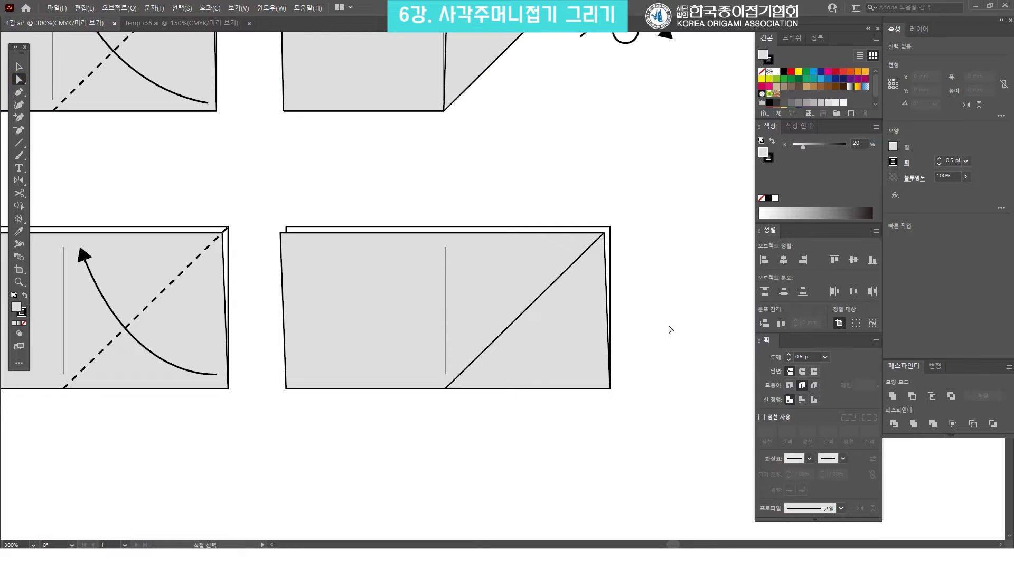
{"action": "left_click", "coordinate": [611, 389]}
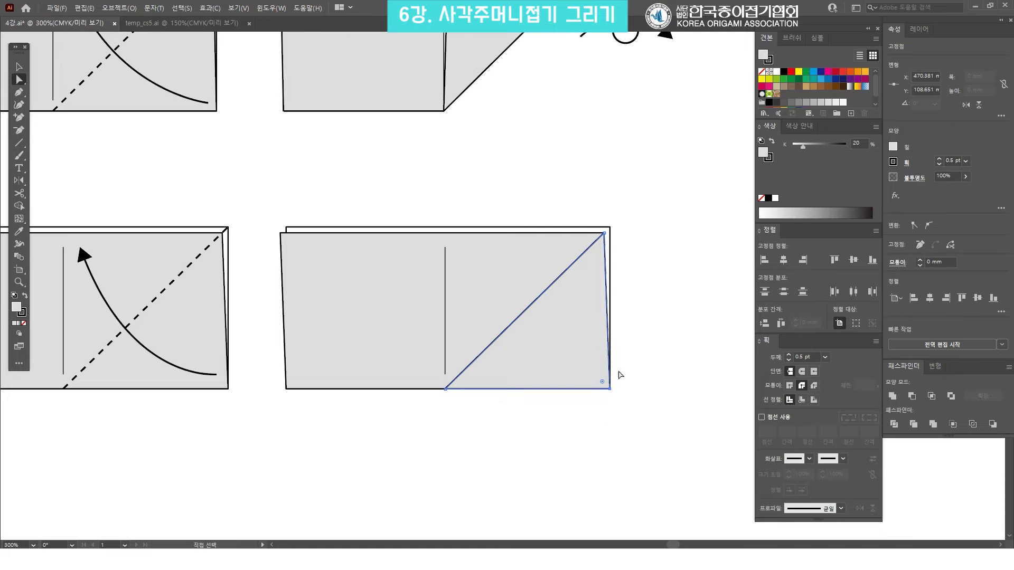
{"action": "left_click_drag", "start_coordinate": [610, 390], "coordinate": [451, 238]}
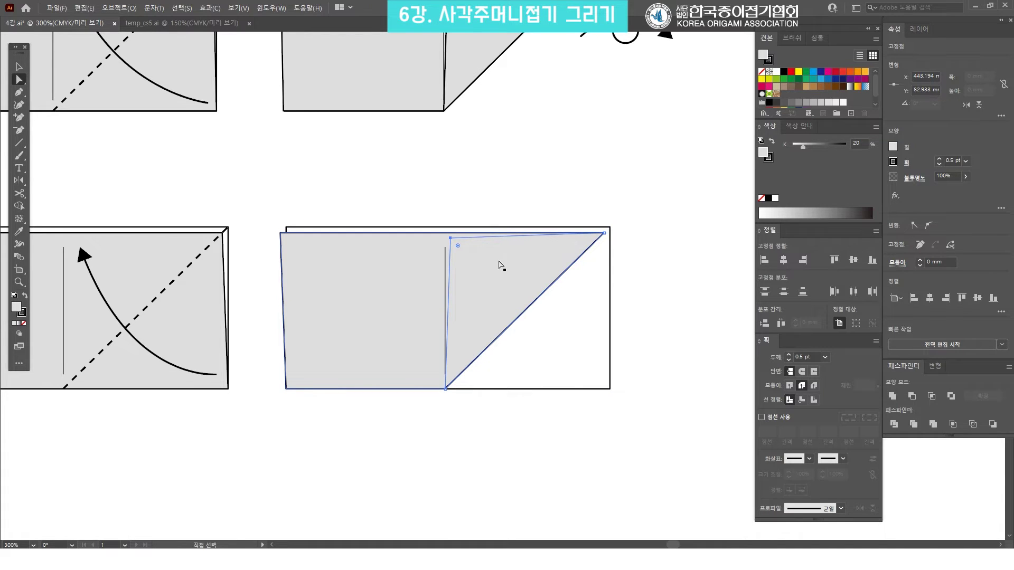
{"action": "key", "text": "ctrl+shift+bracketright"}
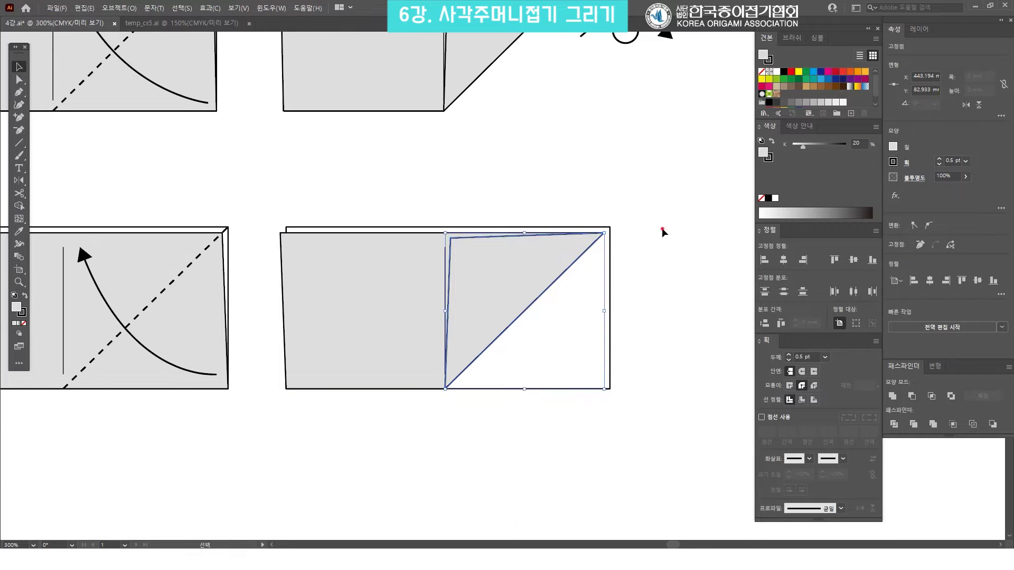
{"action": "key", "text": "v"}
{"action": "mouse_move", "coordinate": [482, 272]}
{"action": "left_mouse_down"}
{"action": "mouse_move", "coordinate": [511, 270]}
{"action": "mouse_move", "coordinate": [480, 270]}
{"action": "left_mouse_up"}
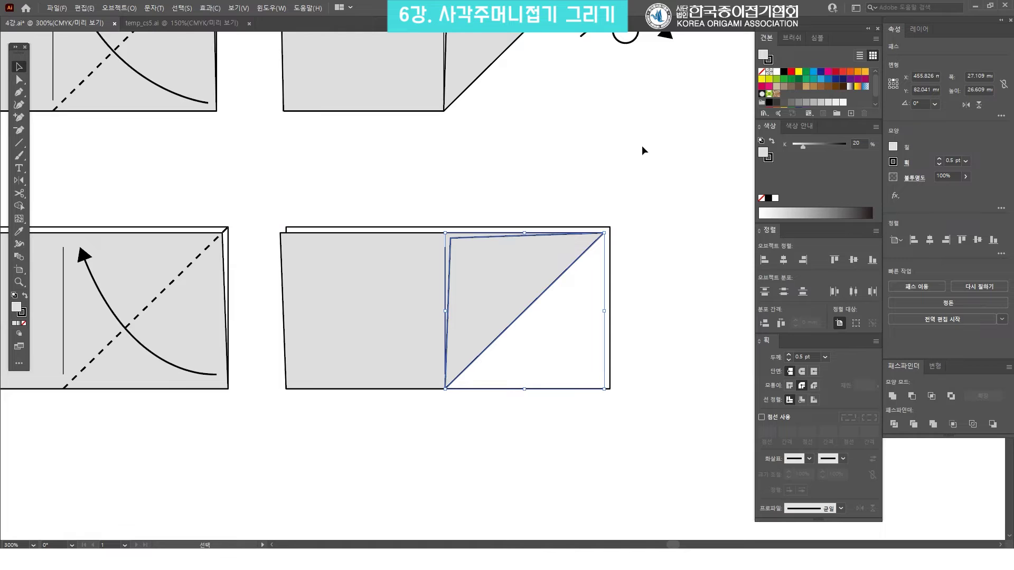
Nudge the back rectangle slightly to offset it behind the flap.
{"action": "scroll", "coordinate": [634, 227], "scroll_direction": "up", "scroll_amount": 2}
{"action": "left_click", "coordinate": [655, 311]}
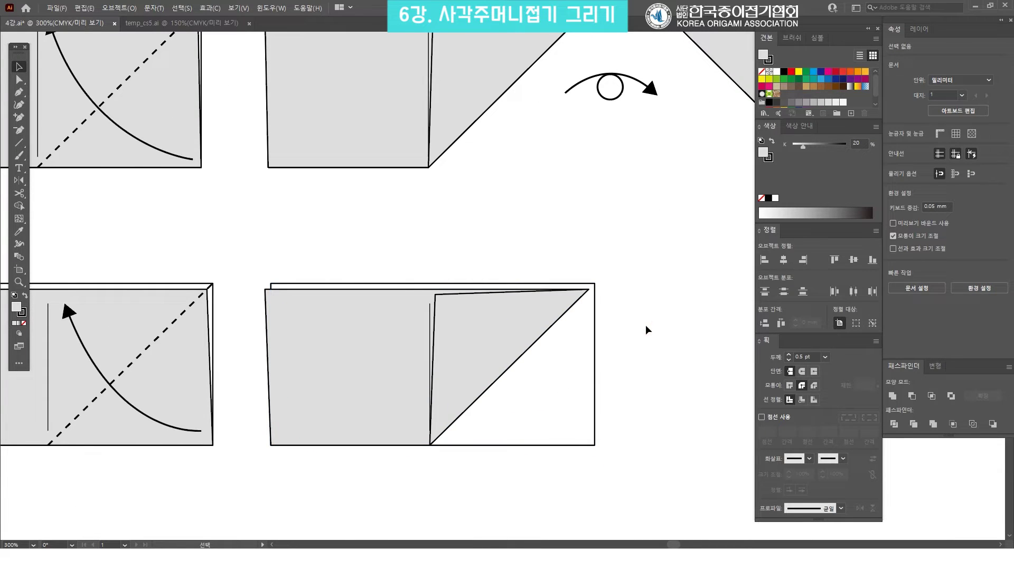
{"action": "key", "text": "a"}
{"action": "left_click", "coordinate": [98, 104]}
{"action": "key", "text": "v"}
{"action": "left_click_drag", "start_coordinate": [575, 363], "coordinate": [572, 372]}
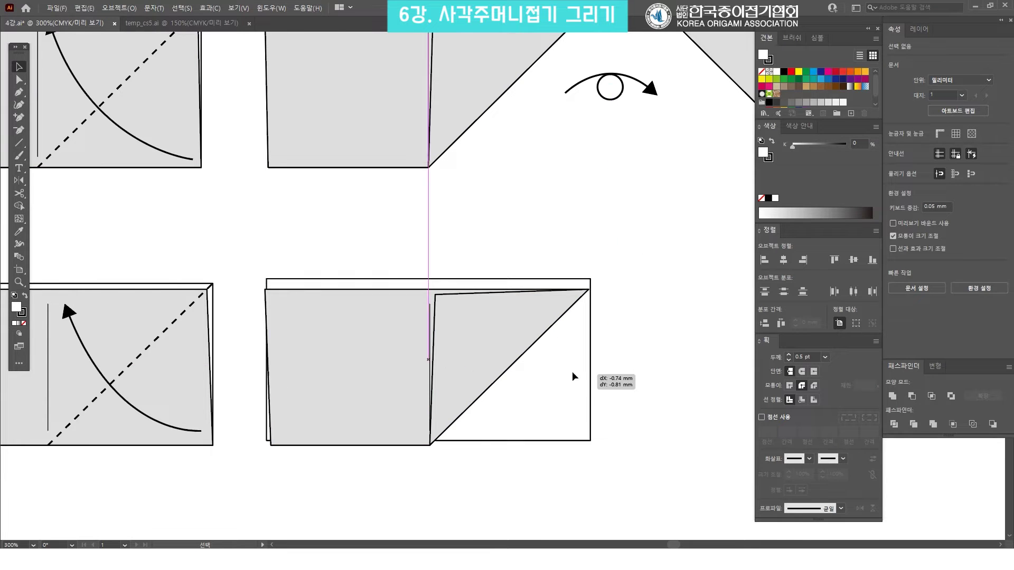
{"action": "scroll", "coordinate": [602, 368], "scroll_direction": "down", "scroll_amount": 2}
{"action": "left_click_drag", "start_coordinate": [552, 339], "coordinate": [558, 346]}
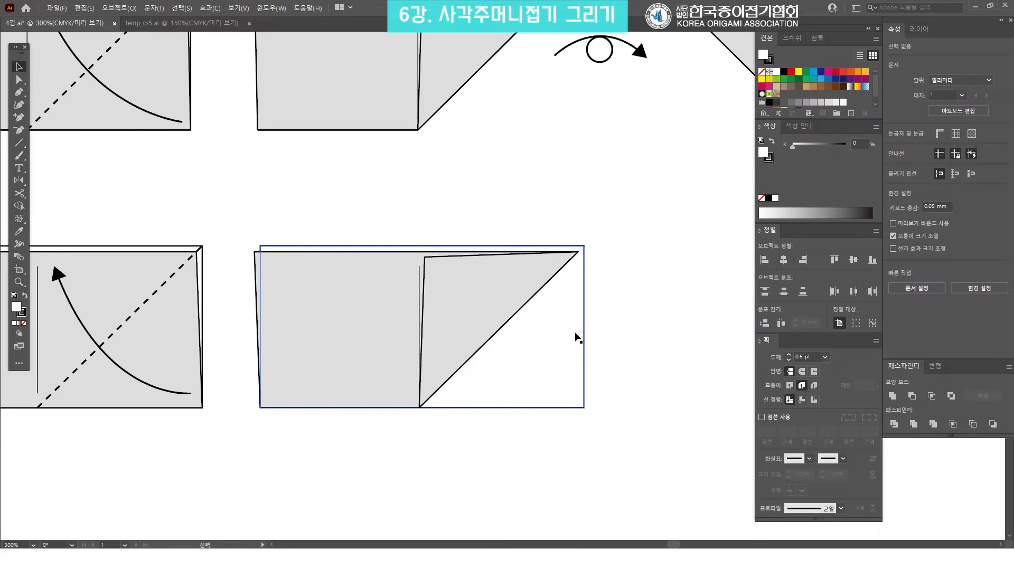
Pull the back rectangle's bottom-right anchor left to the diagonal fold line.
{"action": "left_click", "coordinate": [575, 332]}
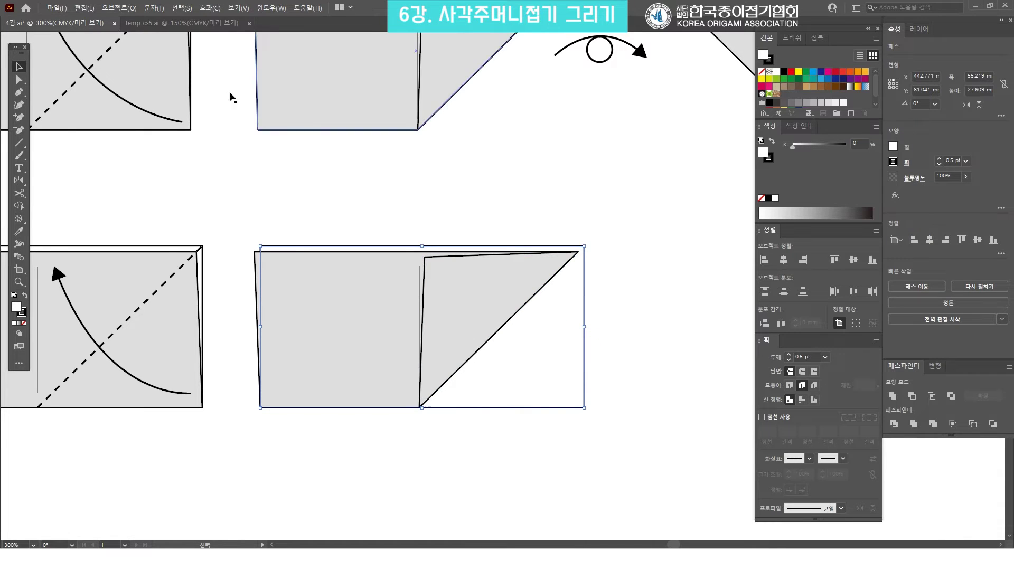
{"action": "left_click", "coordinate": [19, 80]}
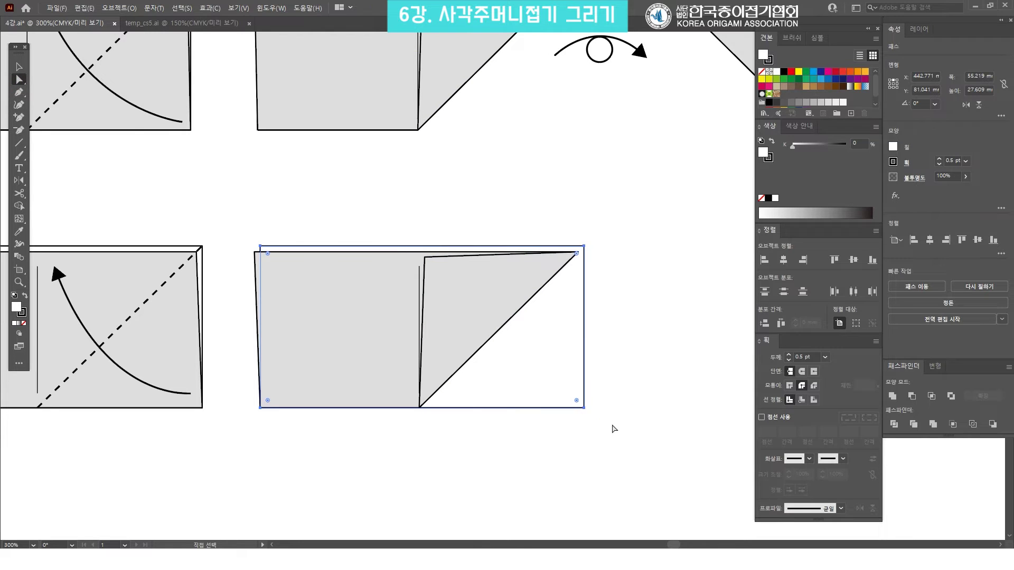
{"action": "left_click_drag", "start_coordinate": [610, 425], "coordinate": [567, 397]}
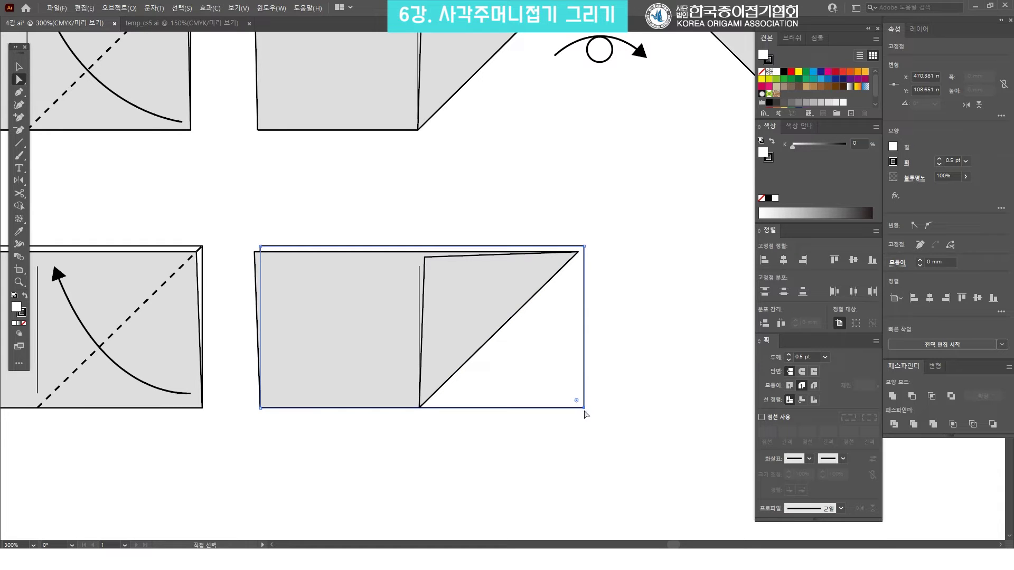
{"action": "left_click_drag", "start_coordinate": [584, 408], "coordinate": [420, 408]}
{"action": "left_click", "coordinate": [614, 316]}
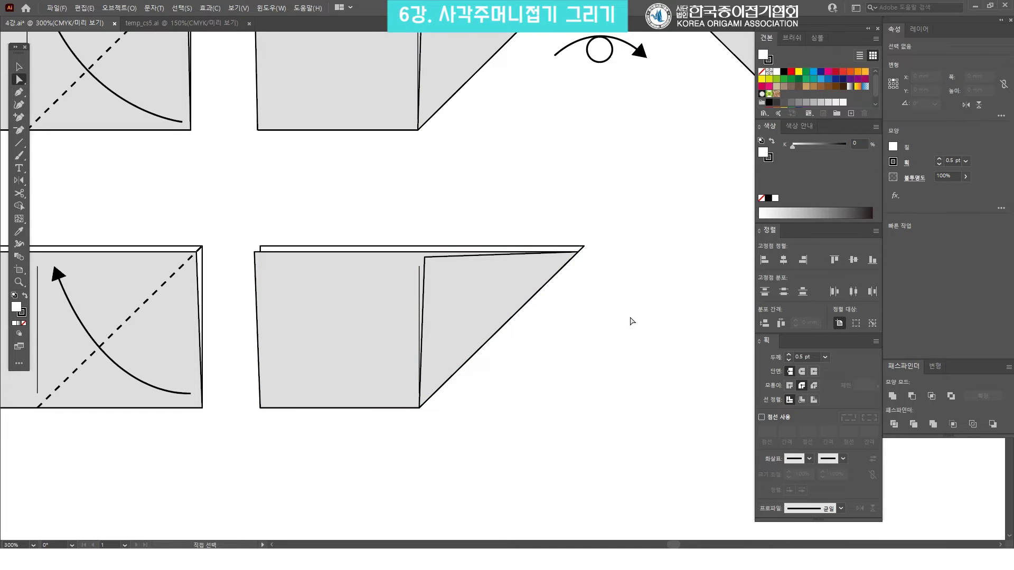
{"action": "key", "text": "v"}
{"action": "left_click_drag", "start_coordinate": [546, 385], "coordinate": [618, 421]}
{"action": "left_click_drag", "start_coordinate": [532, 165], "coordinate": [507, 331]}
{"action": "left_click", "coordinate": [572, 151]}
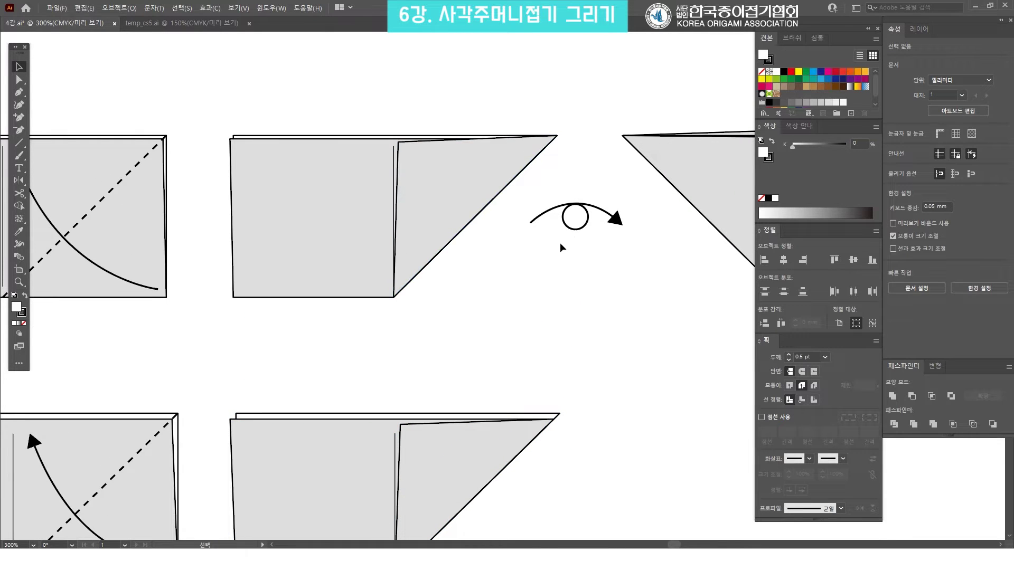
Drag the lower flap's top-right tip point onto the back layer's corner.
{"action": "left_click", "coordinate": [554, 135]}
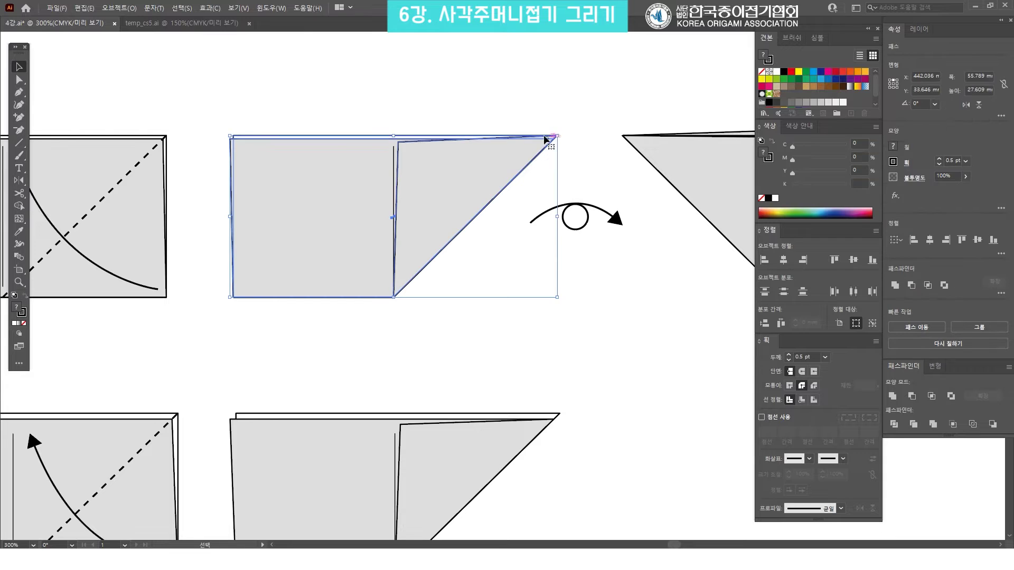
{"action": "left_click", "coordinate": [574, 143]}
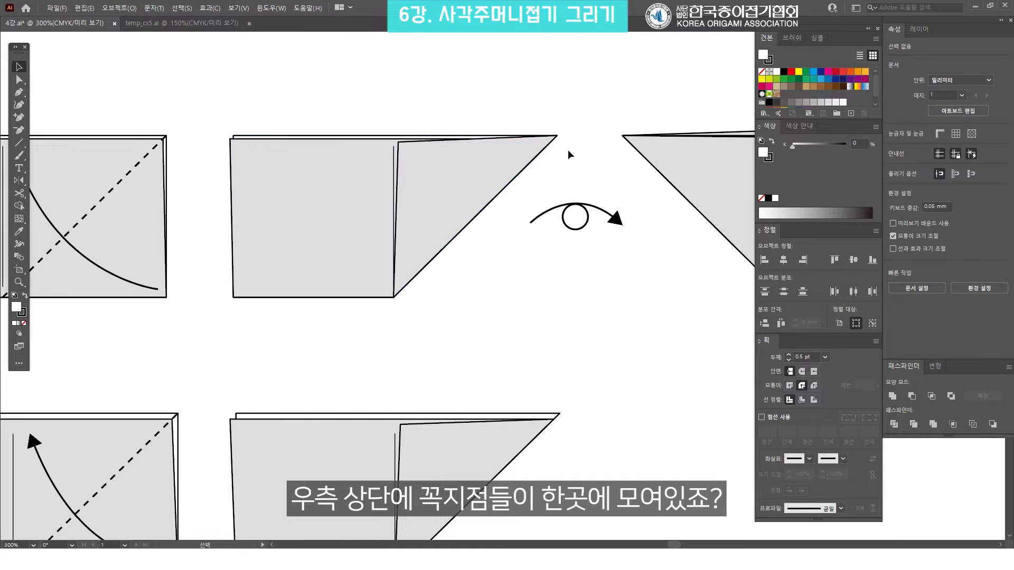
{"action": "scroll", "coordinate": [565, 340], "scroll_direction": "down", "scroll_amount": 3}
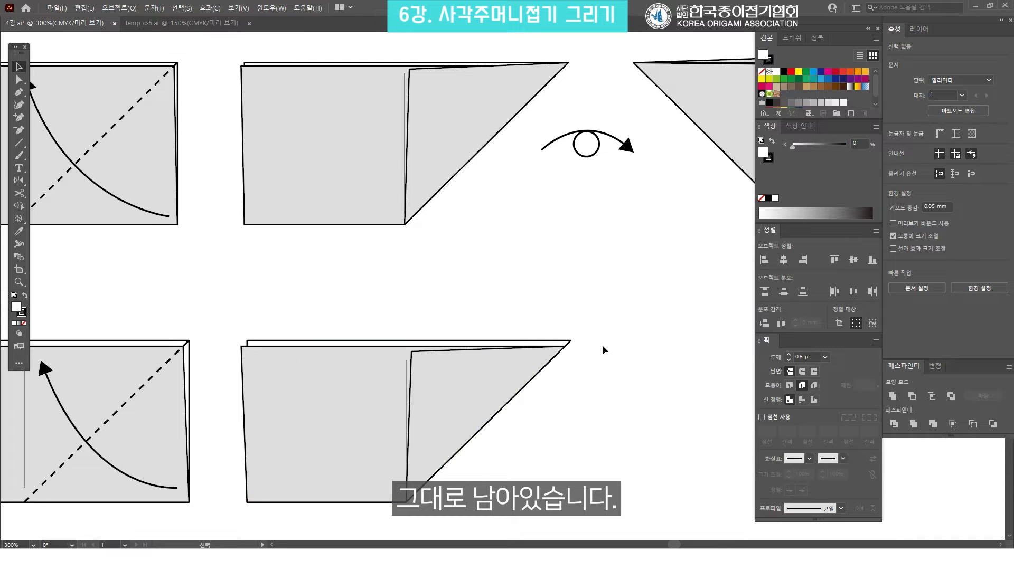
{"action": "scroll", "coordinate": [602, 344], "scroll_direction": "down", "scroll_amount": 2}
{"action": "key", "text": "a"}
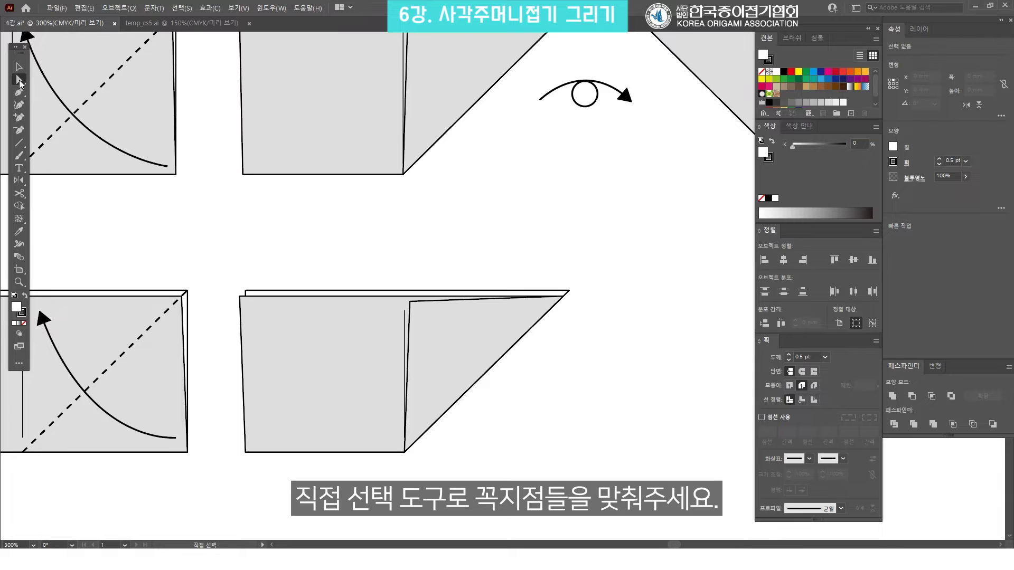
{"action": "left_click", "coordinate": [569, 291]}
{"action": "left_click_drag", "start_coordinate": [570, 291], "coordinate": [564, 299]}
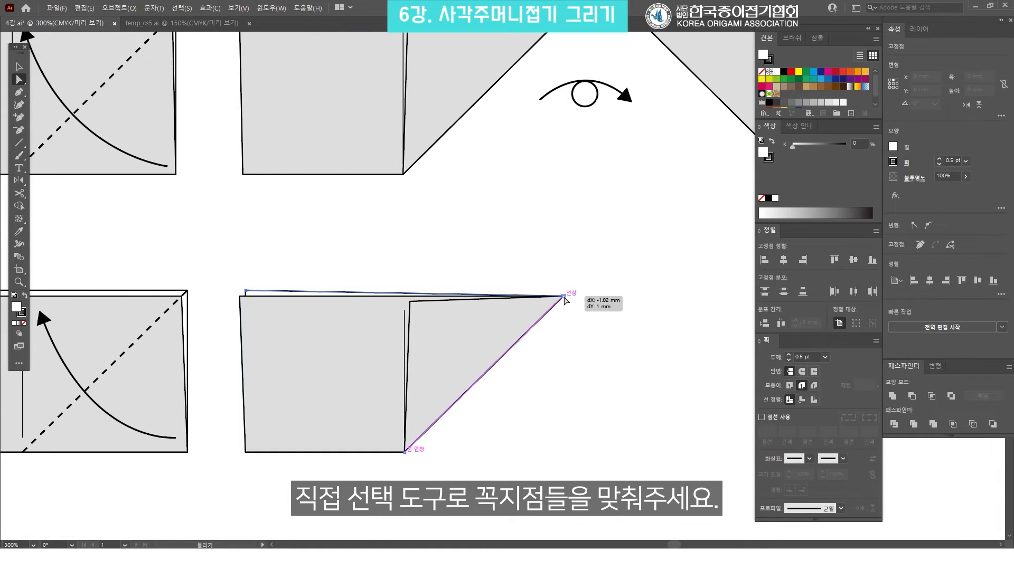
{"action": "left_click_drag", "start_coordinate": [593, 316], "coordinate": [542, 281]}
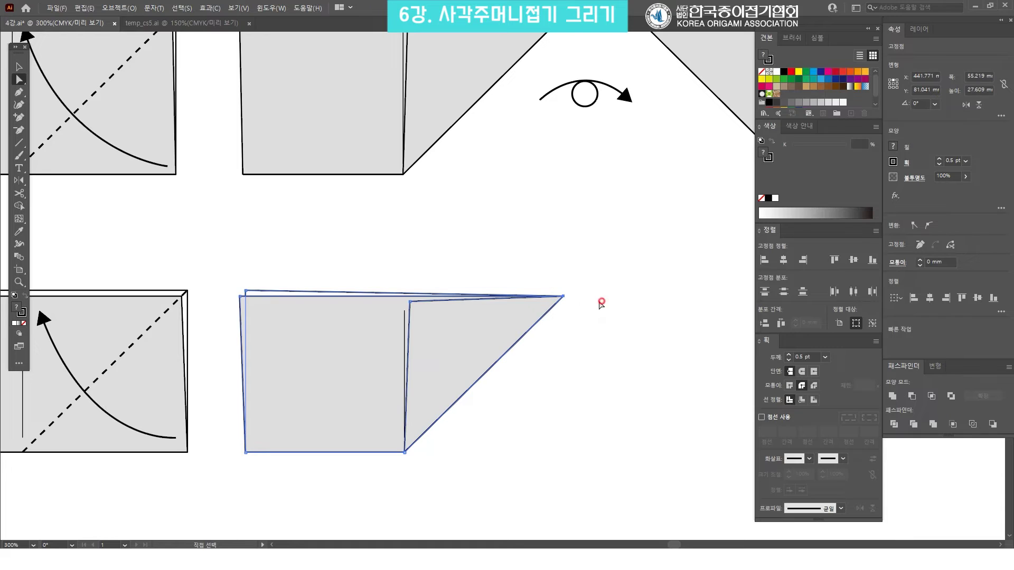
{"action": "left_click", "coordinate": [612, 285]}
Zoom out to 200% to see more of the lower diagrams.
{"action": "left_click_drag", "start_coordinate": [517, 328], "coordinate": [616, 279]}
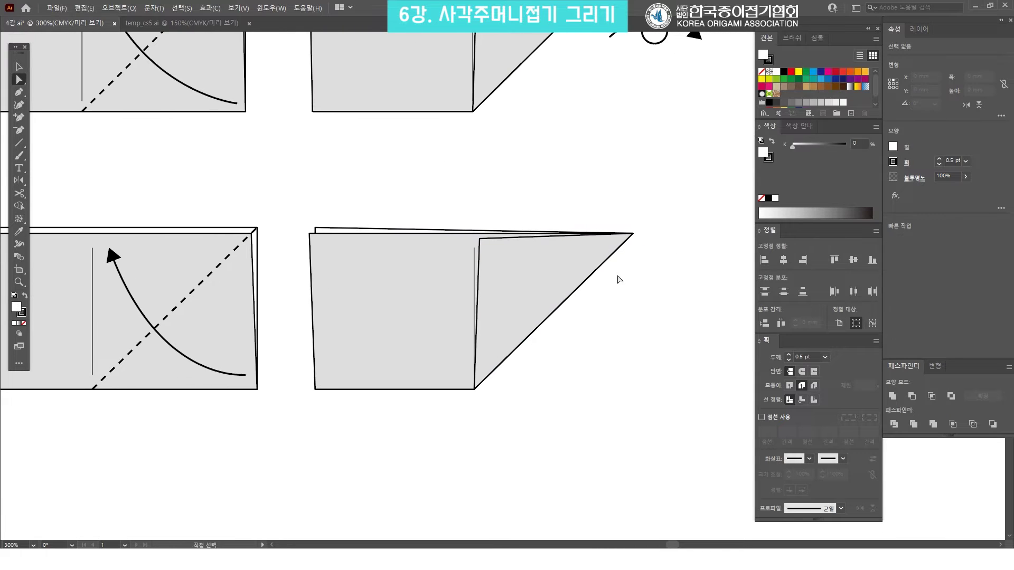
{"action": "left_click", "coordinate": [672, 270]}
{"action": "key", "text": "z"}
{"action": "left_click", "coordinate": [648, 223], "text": "alt"}
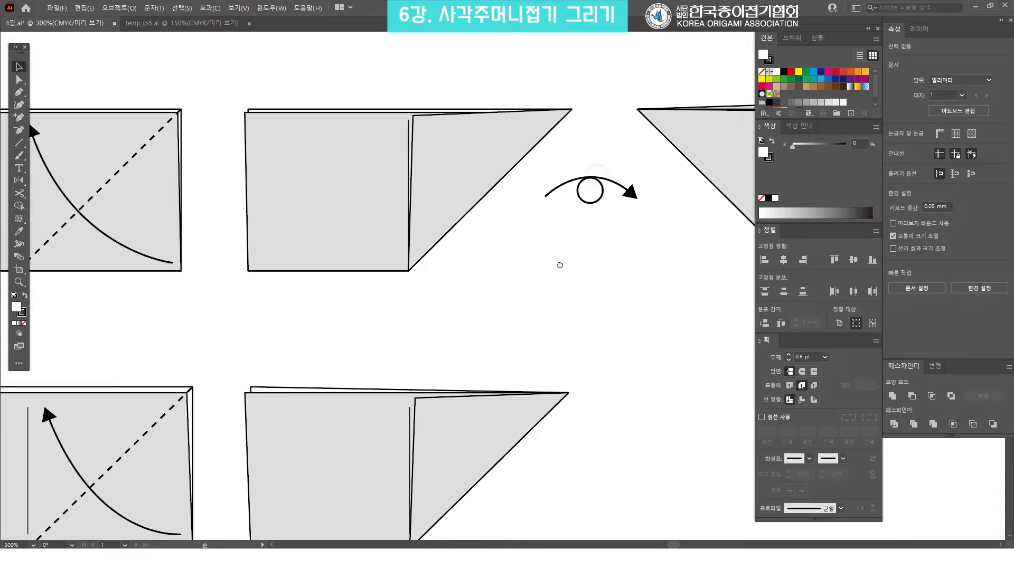
{"action": "left_click", "coordinate": [560, 265], "text": "alt"}
{"action": "left_click", "coordinate": [474, 290]}
Copy the turn-over rotation symbol down into the lower row.
{"action": "key", "text": "v"}
{"action": "left_click_drag", "start_coordinate": [640, 438], "coordinate": [399, 260]}
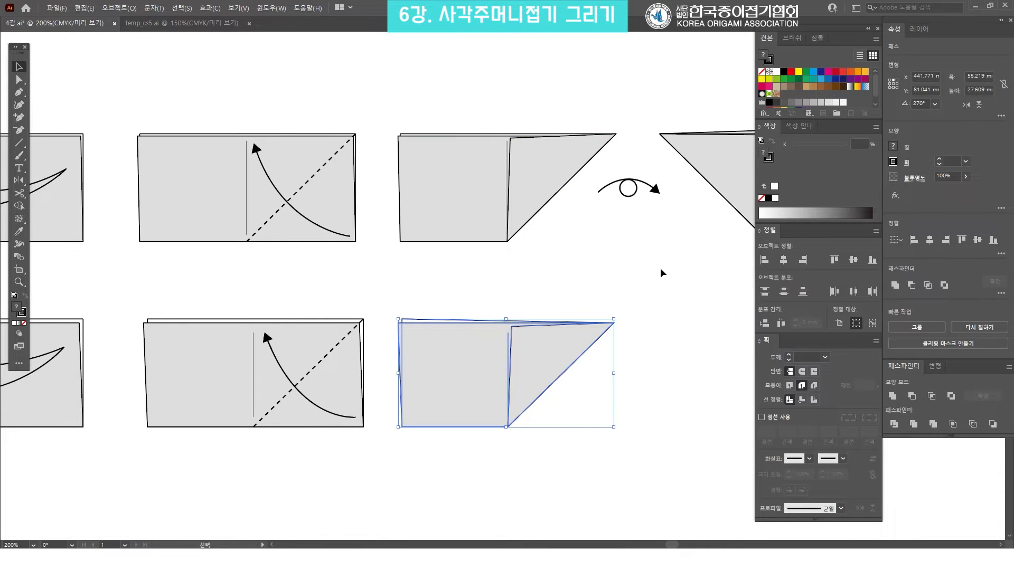
{"action": "left_click", "coordinate": [699, 354]}
{"action": "left_click_drag", "start_coordinate": [701, 326], "coordinate": [491, 321]}
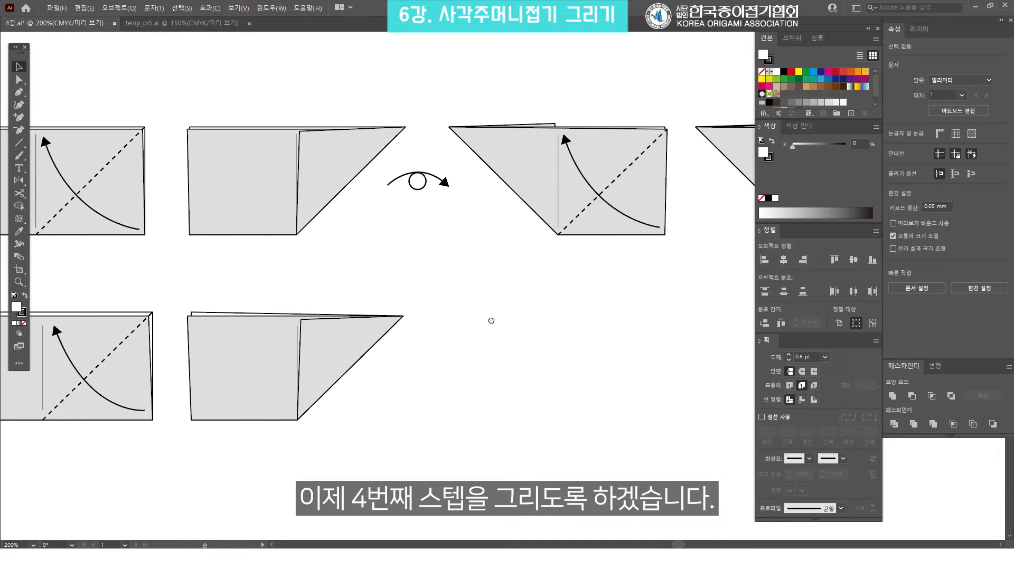
{"action": "left_click_drag", "start_coordinate": [524, 148], "coordinate": [499, 120]}
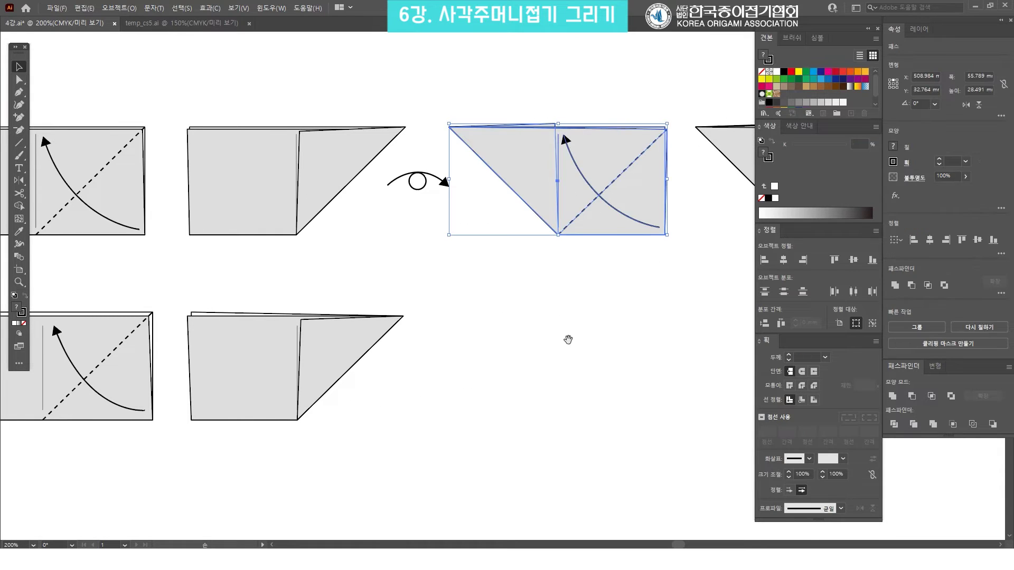
{"action": "left_click_drag", "start_coordinate": [561, 324], "coordinate": [530, 296]}
{"action": "mouse_move", "coordinate": [455, 168]}
{"action": "left_mouse_down"}
{"action": "mouse_move", "coordinate": [391, 120]}
{"action": "mouse_move", "coordinate": [426, 159]}
{"action": "mouse_move", "coordinate": [472, 354]}
{"action": "left_mouse_up"}
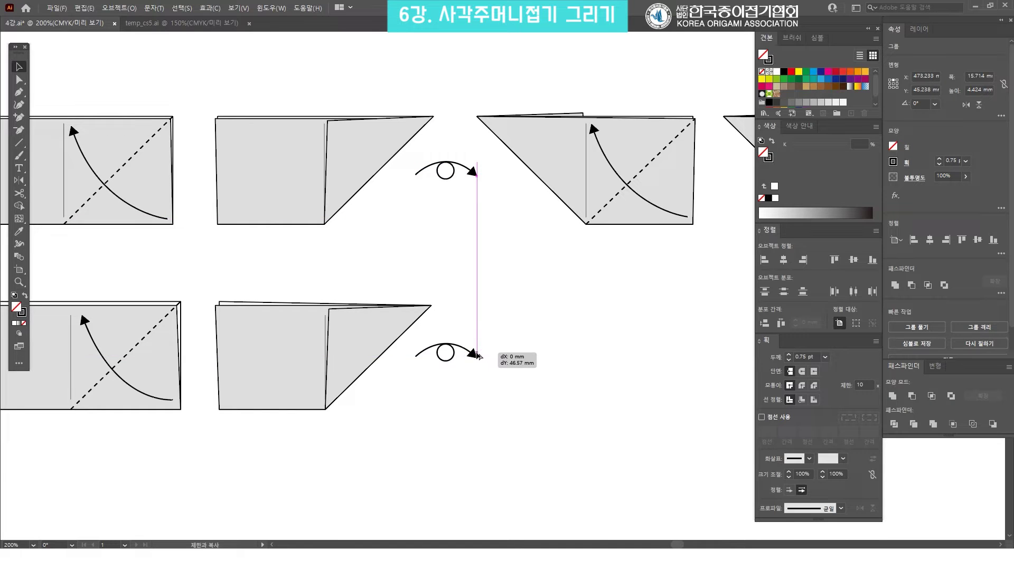
{"action": "left_click", "coordinate": [567, 346]}
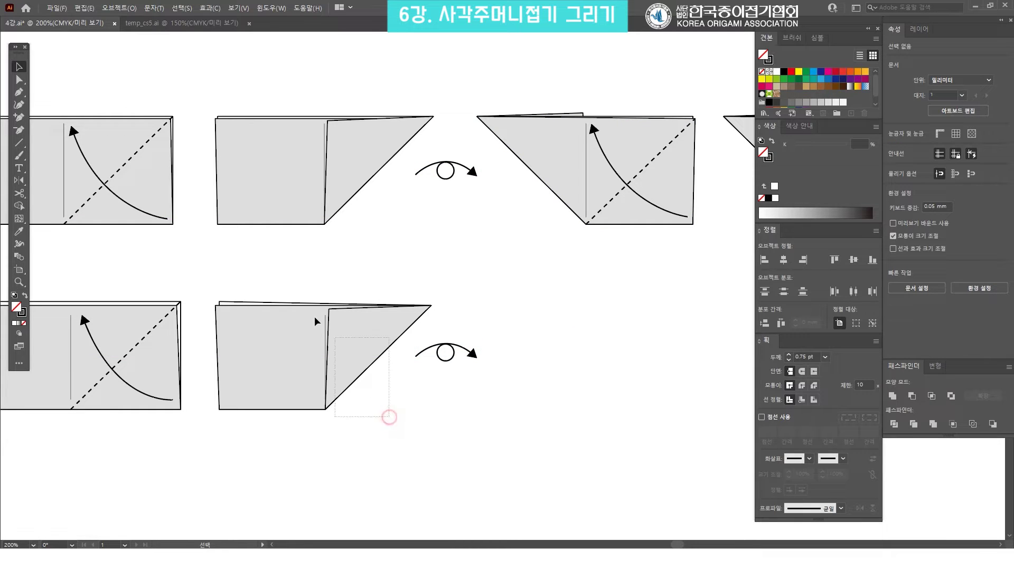
Copy the folded diagram to the right of the new turn-over symbol.
{"action": "left_click_drag", "start_coordinate": [389, 418], "coordinate": [333, 337]}
{"action": "mouse_move", "coordinate": [271, 332]}
{"action": "left_mouse_down"}
{"action": "mouse_move", "coordinate": [590, 336]}
{"action": "mouse_move", "coordinate": [545, 336]}
{"action": "left_mouse_up"}
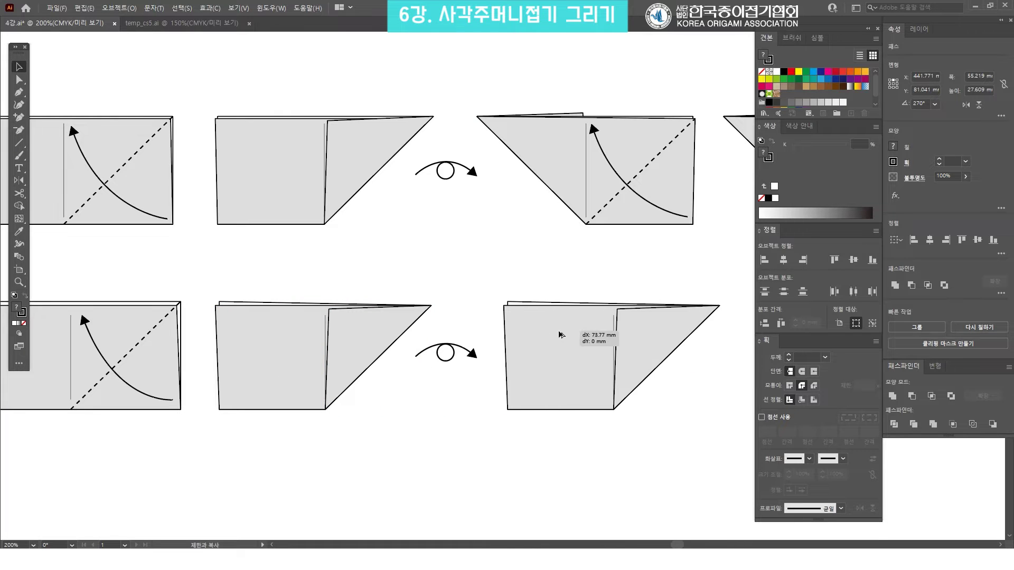
{"action": "left_click_drag", "start_coordinate": [631, 334], "coordinate": [463, 321]}
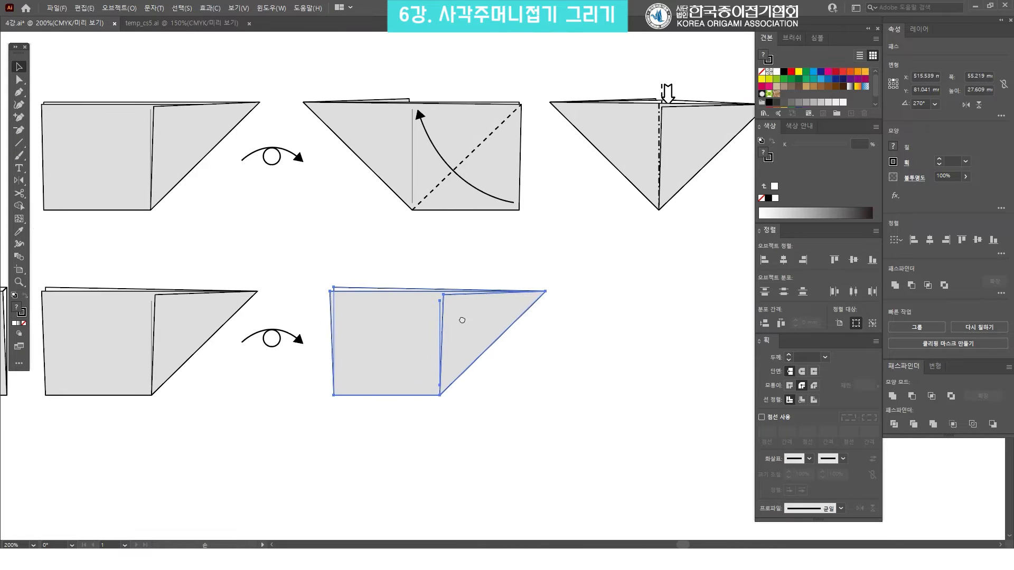
{"action": "left_click", "coordinate": [617, 298]}
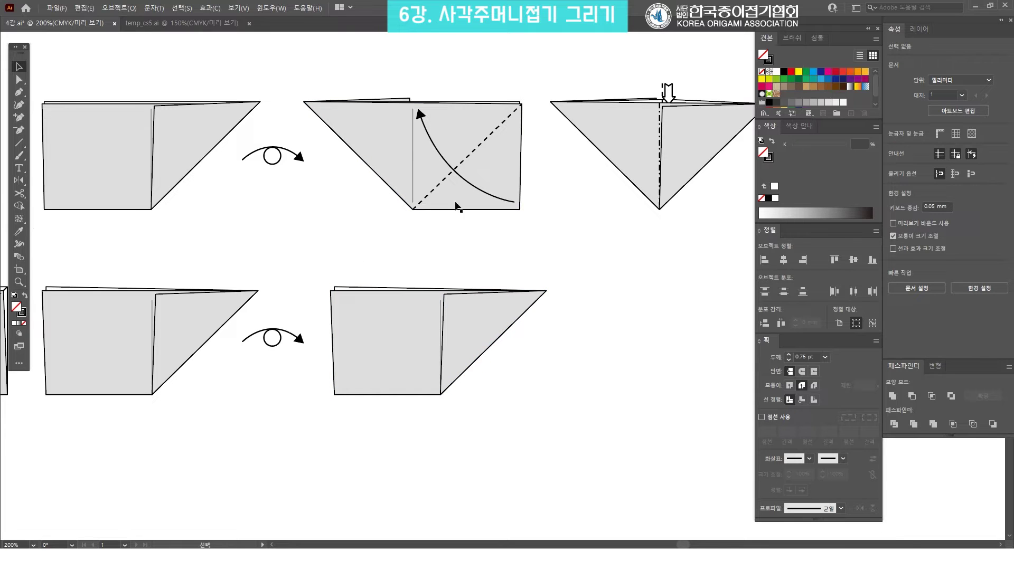
Reflect the copied diagram across the Vertical axis and slide it left into place.
{"action": "left_click_drag", "start_coordinate": [563, 406], "coordinate": [323, 241]}
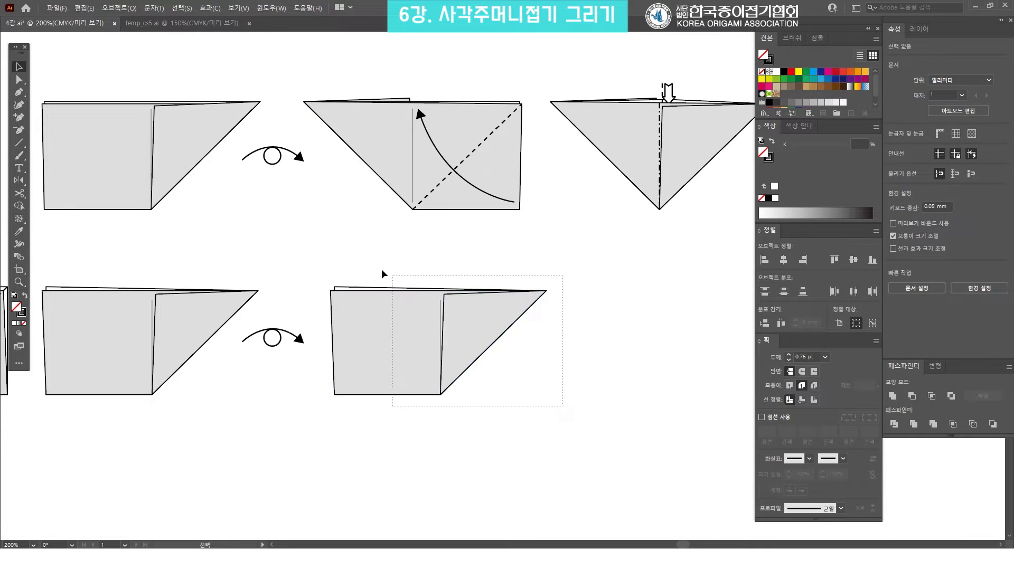
{"action": "right_click", "coordinate": [411, 313]}
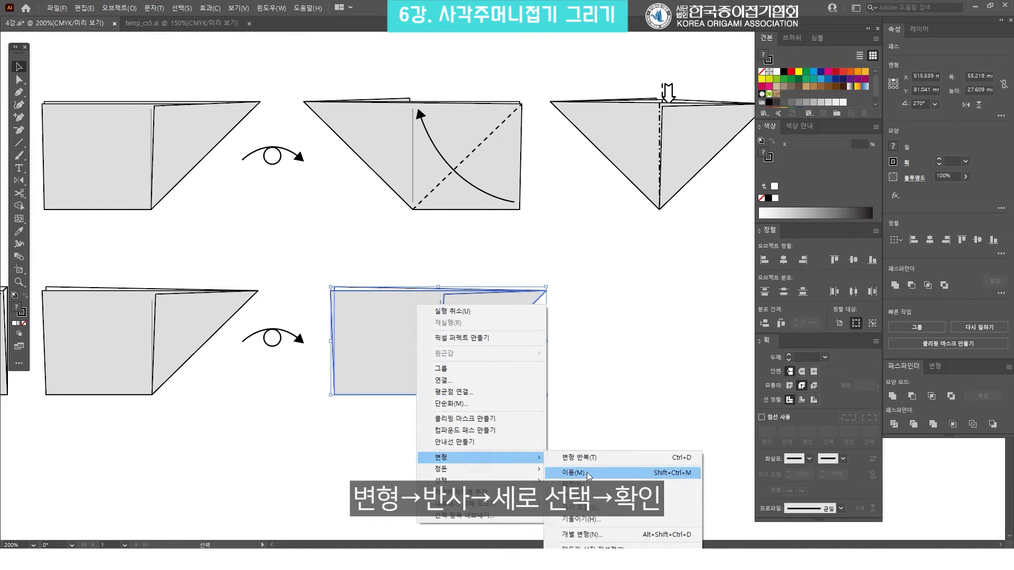
{"action": "left_click", "coordinate": [601, 499]}
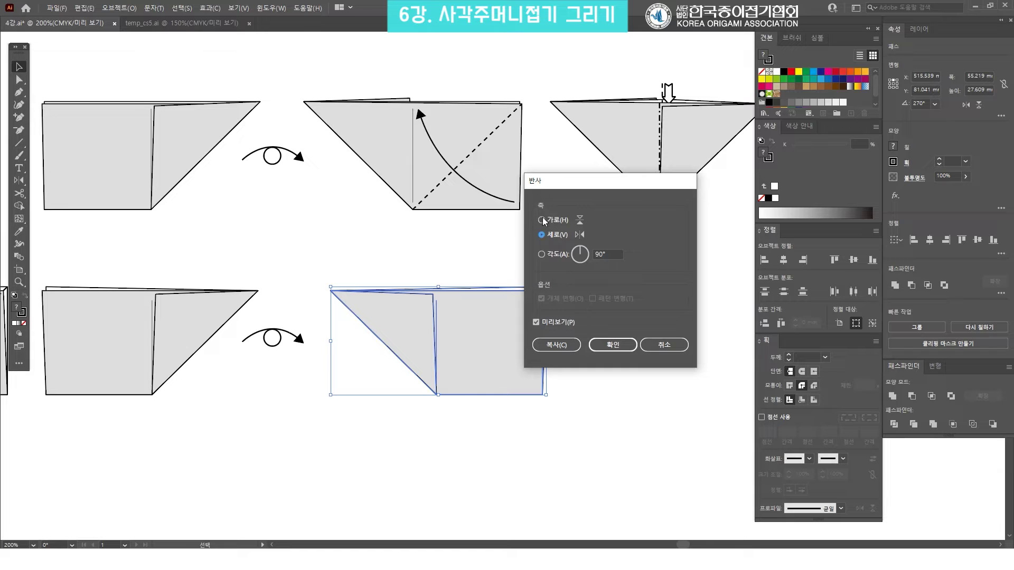
{"action": "left_click", "coordinate": [603, 346]}
{"action": "scroll", "coordinate": [568, 282], "scroll_direction": "left", "scroll_amount": 3}
{"action": "left_click_drag", "start_coordinate": [533, 318], "coordinate": [515, 317]}
{"action": "left_click", "coordinate": [616, 307]}
{"action": "key", "text": "z"}
{"action": "left_click", "coordinate": [539, 324]}
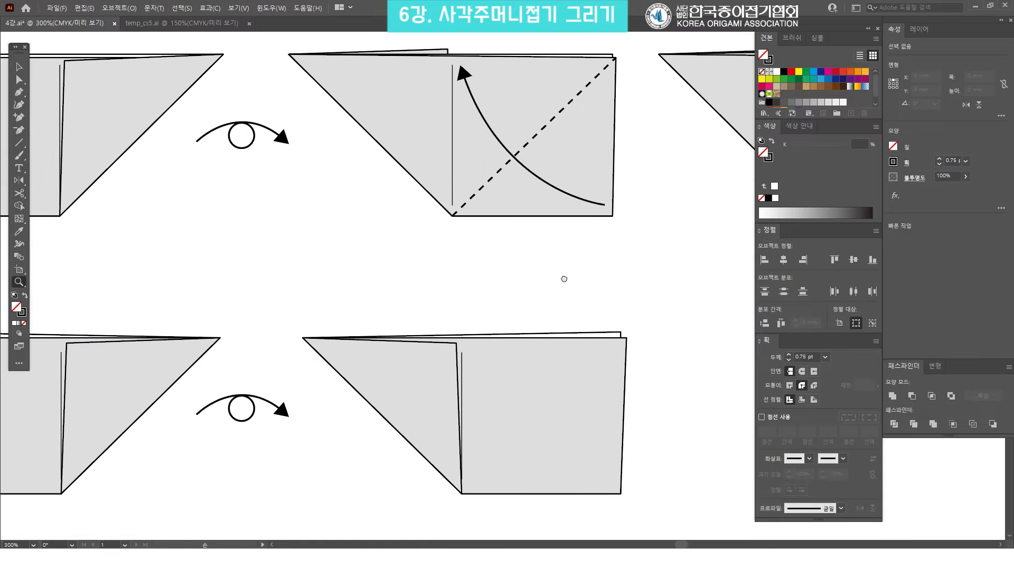
Nudge the lower triangle flap slightly up and right.
{"action": "key", "text": "v"}
{"action": "left_click", "coordinate": [509, 358]}
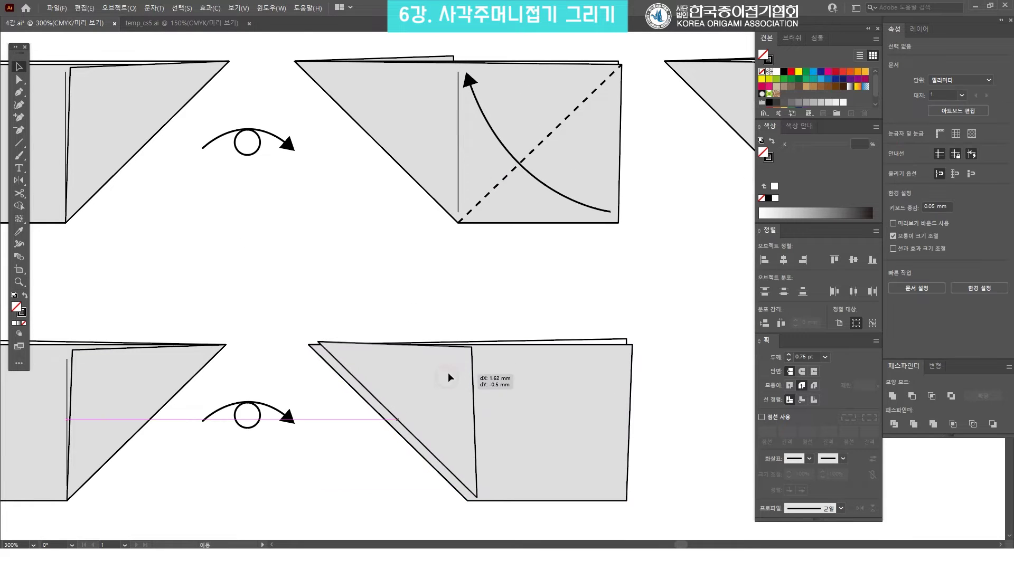
{"action": "left_click_drag", "start_coordinate": [447, 380], "coordinate": [453, 378]}
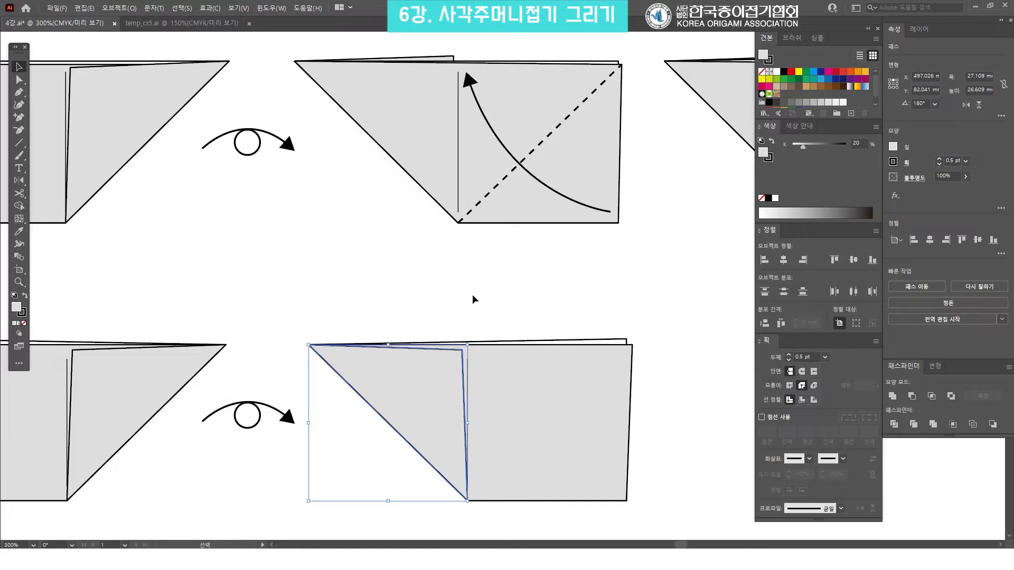
{"action": "left_click_drag", "start_coordinate": [480, 209], "coordinate": [492, 246]}
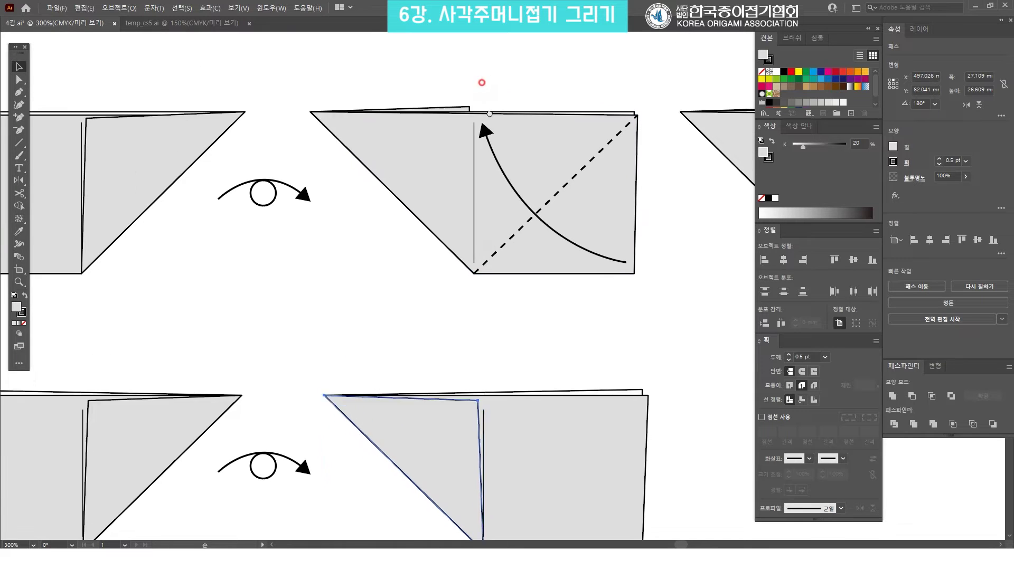
{"action": "left_click_drag", "start_coordinate": [480, 83], "coordinate": [489, 128]}
Raise the lower triangle's top corner above the paper edge, matching the upper diagram.
{"action": "key", "text": "a"}
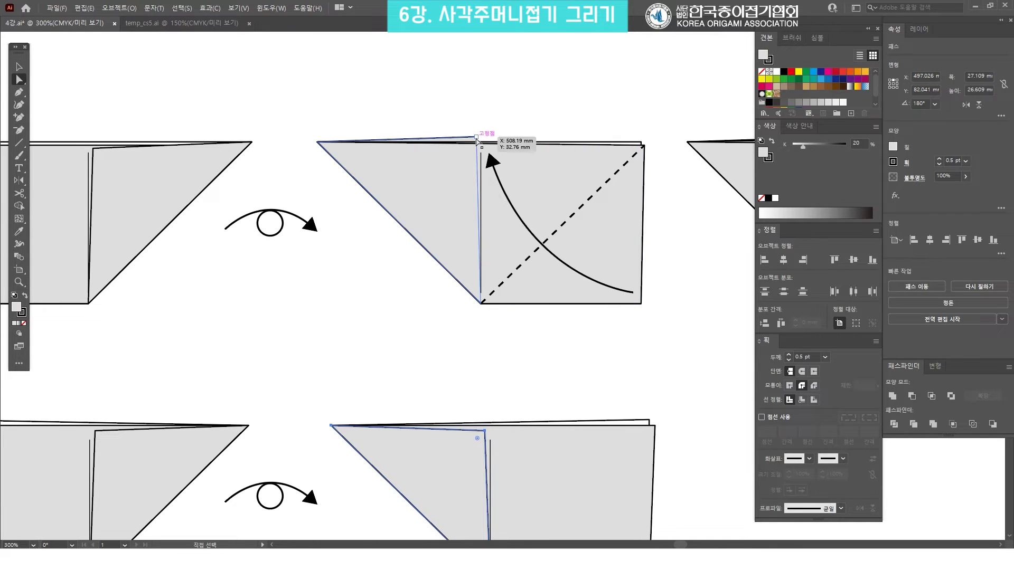
{"action": "left_click", "coordinate": [477, 140]}
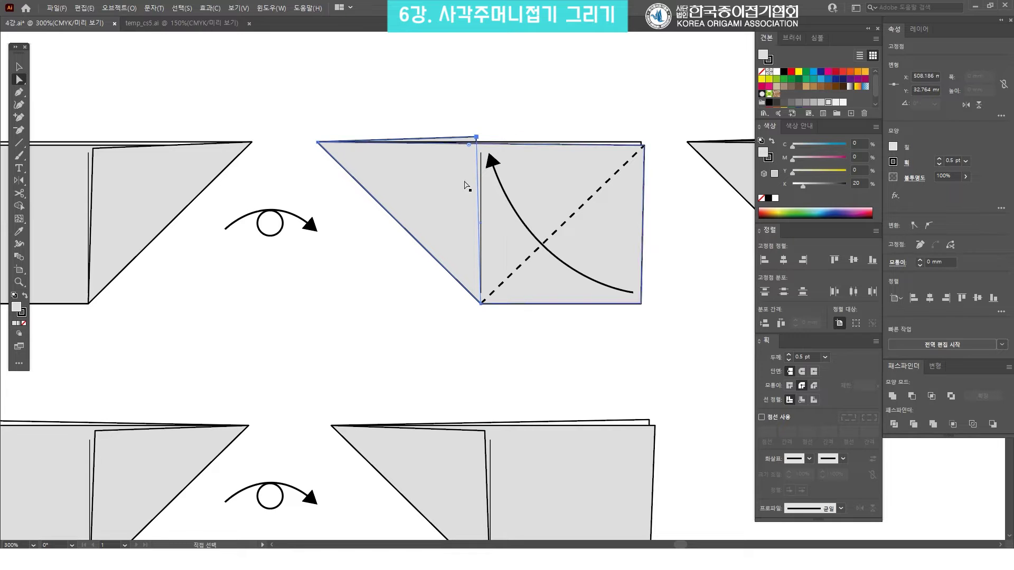
{"action": "scroll", "coordinate": [481, 285], "scroll_direction": "down", "scroll_amount": 2}
{"action": "left_click", "coordinate": [481, 305]}
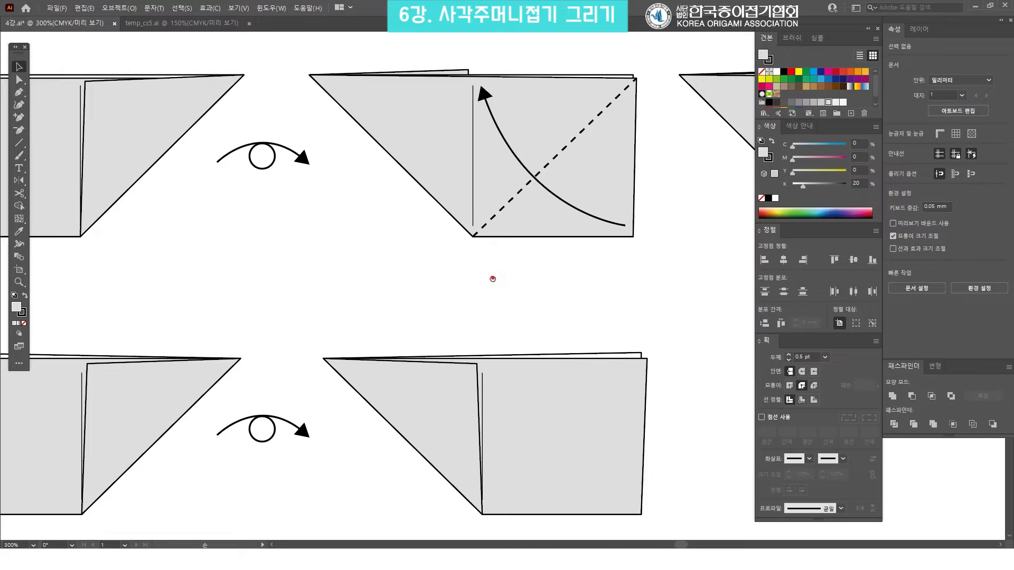
{"action": "scroll", "coordinate": [491, 291], "scroll_direction": "down", "scroll_amount": 1}
{"action": "left_click", "coordinate": [482, 320]}
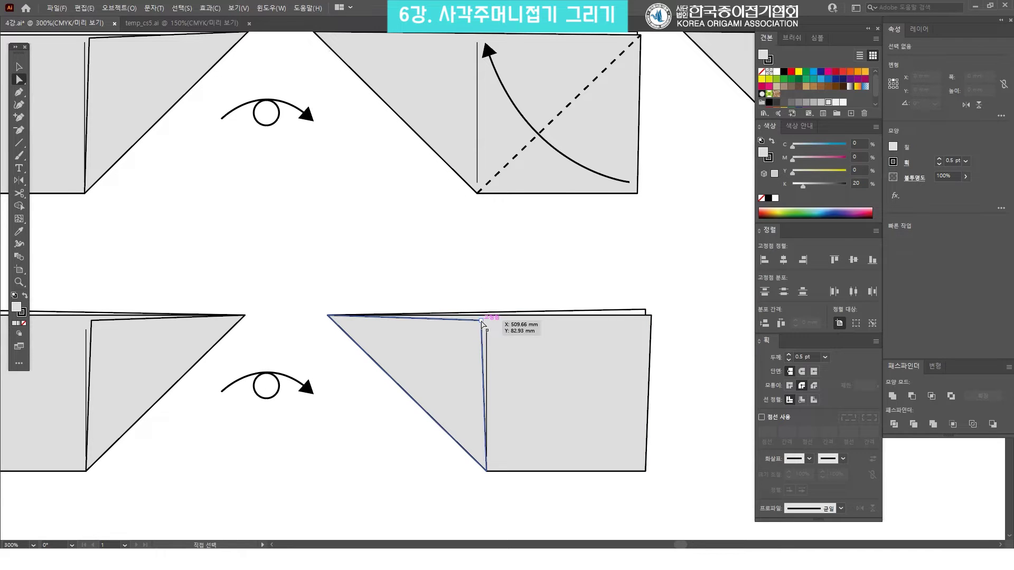
{"action": "left_click_drag", "start_coordinate": [482, 321], "coordinate": [485, 306]}
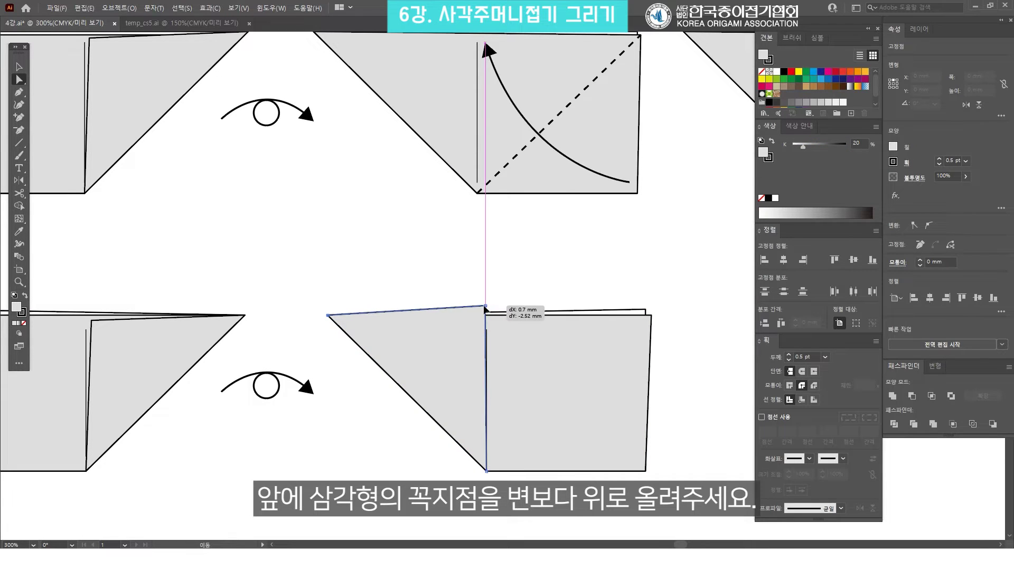
{"action": "left_click", "coordinate": [544, 296]}
{"action": "scroll", "coordinate": [495, 306], "scroll_direction": "right", "scroll_amount": 1}
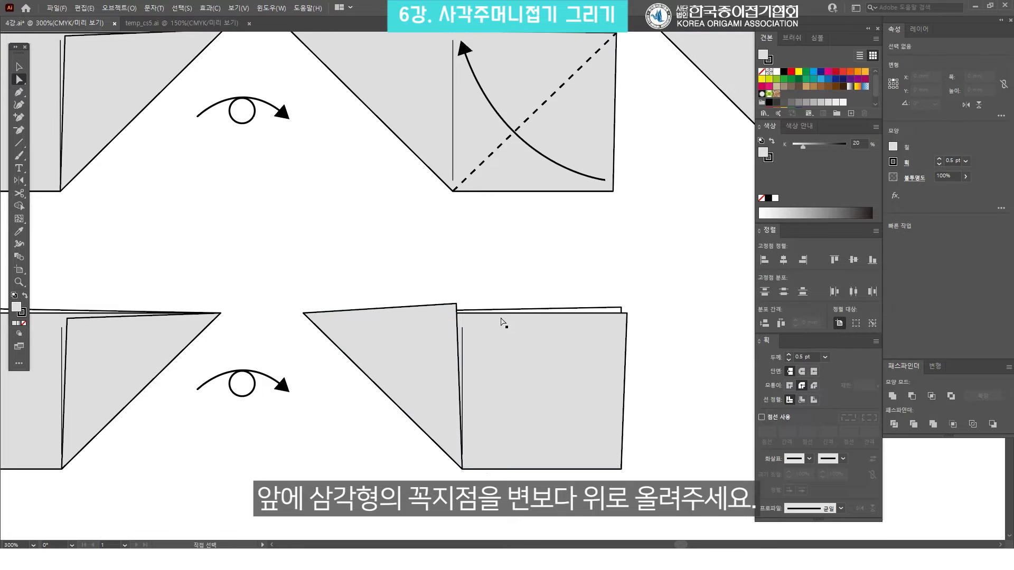
{"action": "scroll", "coordinate": [495, 305], "scroll_direction": "down", "scroll_amount": 2}
Send the triangle flap to the back behind the square panel.
{"action": "key", "text": "v"}
{"action": "left_click", "coordinate": [415, 279]}
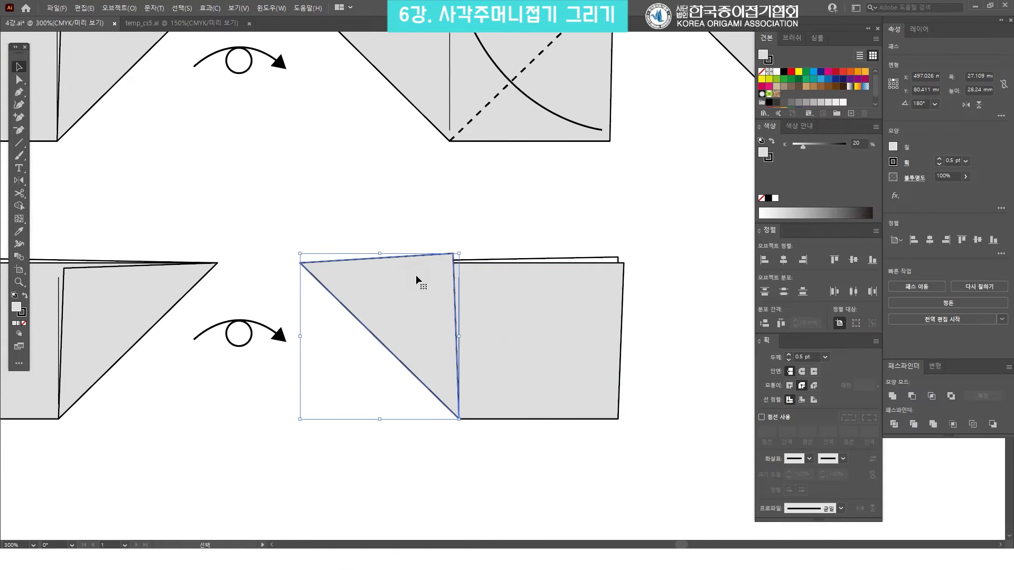
{"action": "key", "text": "ctrl+shift+bracketleft"}
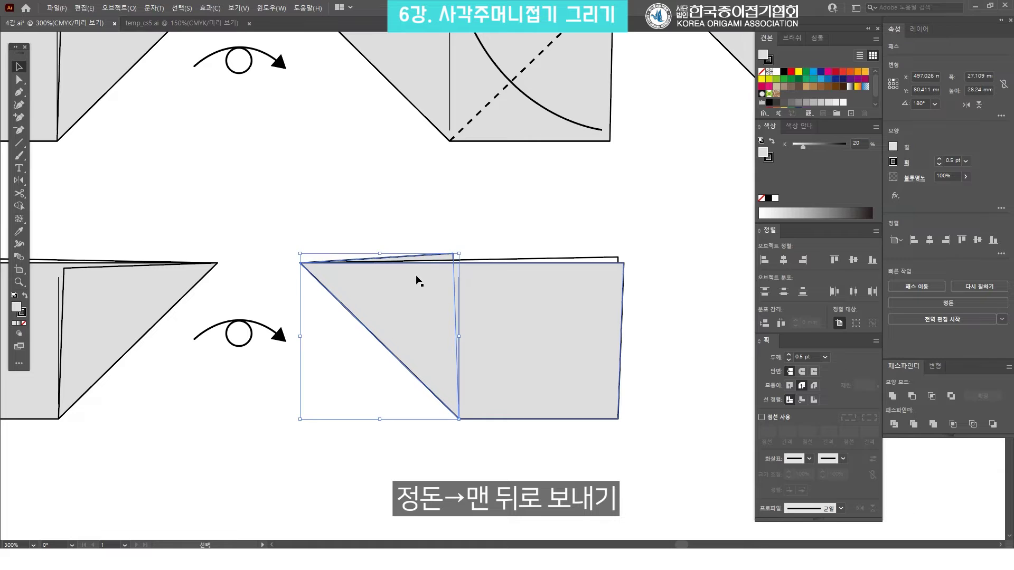
{"action": "left_click", "coordinate": [546, 203]}
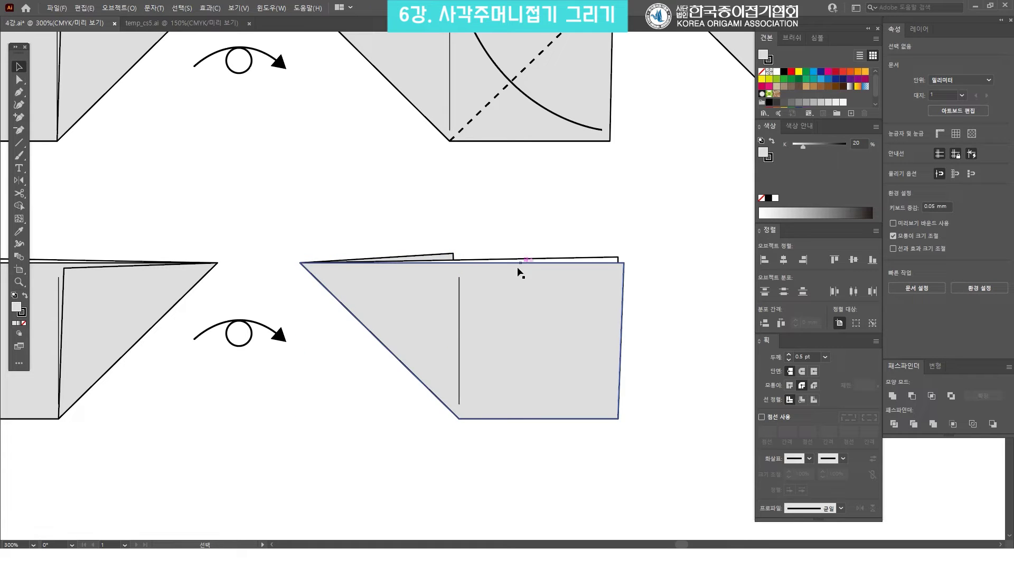
{"action": "left_click_drag", "start_coordinate": [474, 235], "coordinate": [482, 270]}
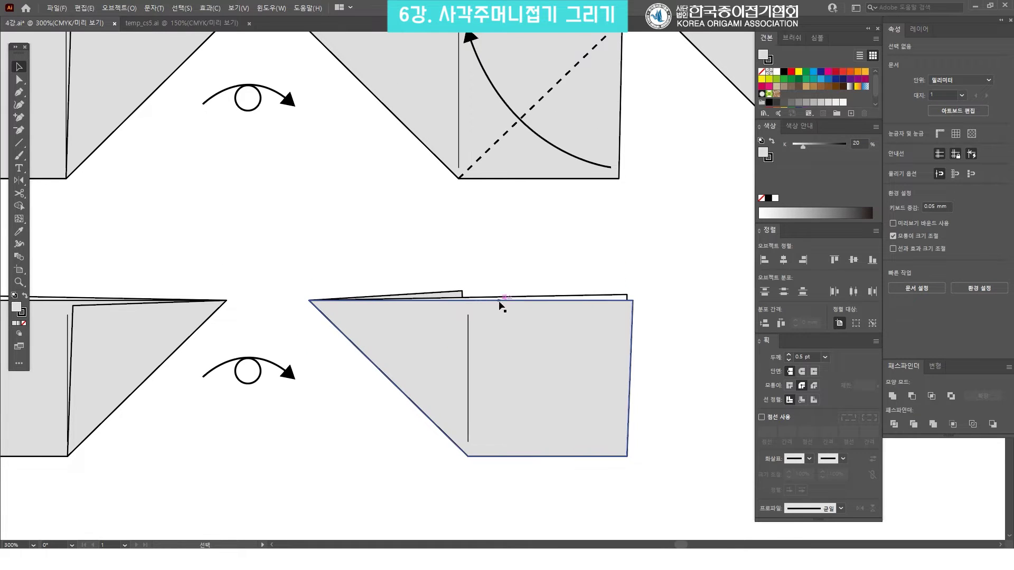
{"action": "mouse_move", "coordinate": [578, 310]}
{"action": "left_mouse_down"}
{"action": "mouse_move", "coordinate": [495, 357]}
{"action": "mouse_move", "coordinate": [495, 305]}
{"action": "left_mouse_up"}
{"action": "left_click_drag", "start_coordinate": [479, 267], "coordinate": [527, 414]}
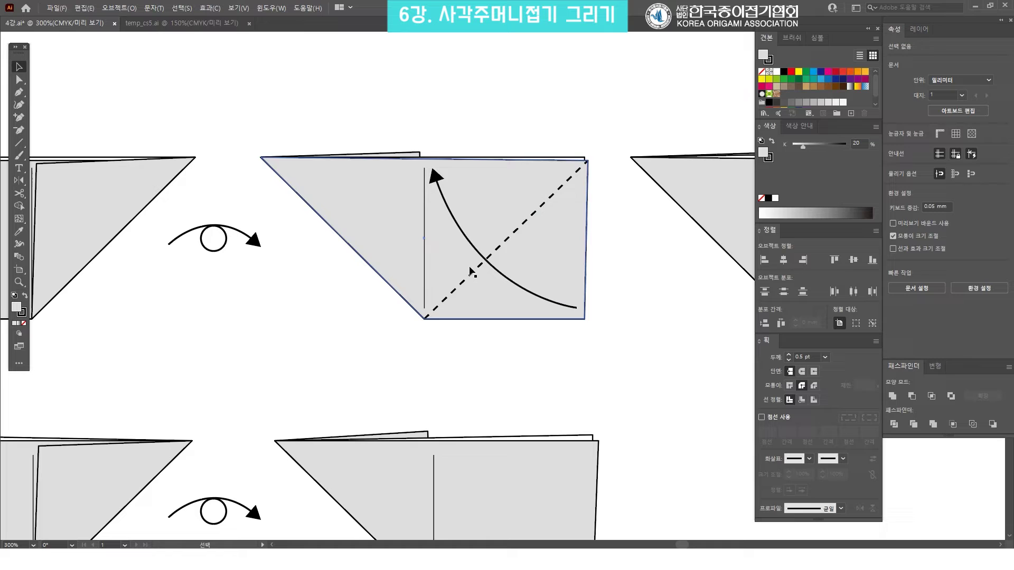
{"action": "left_click_drag", "start_coordinate": [528, 389], "coordinate": [510, 211]}
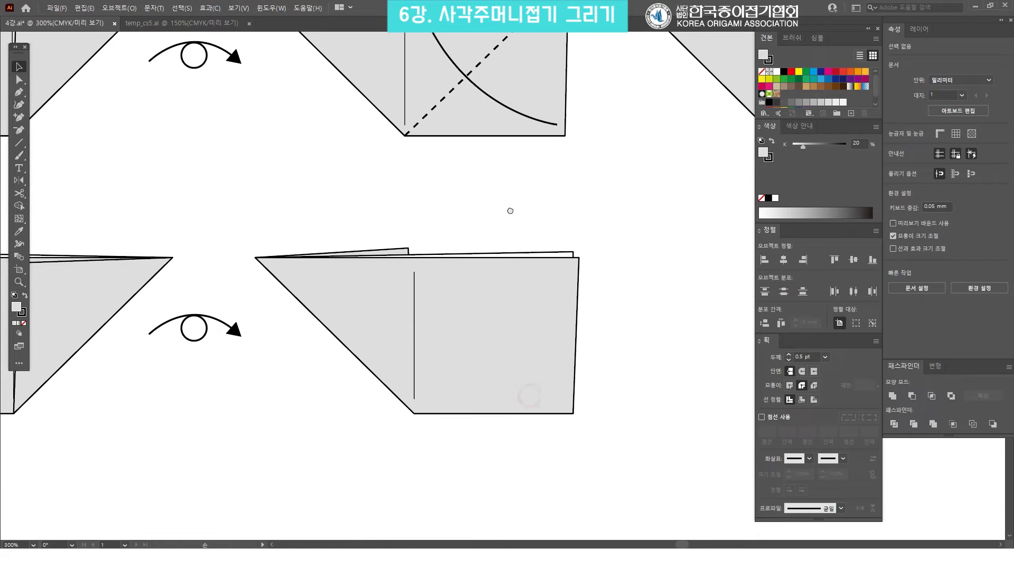
Draw a corner-to-corner diagonal across the panel as a 0.75 pt line dashed at 3 pt.
{"action": "left_click", "coordinate": [25, 141]}
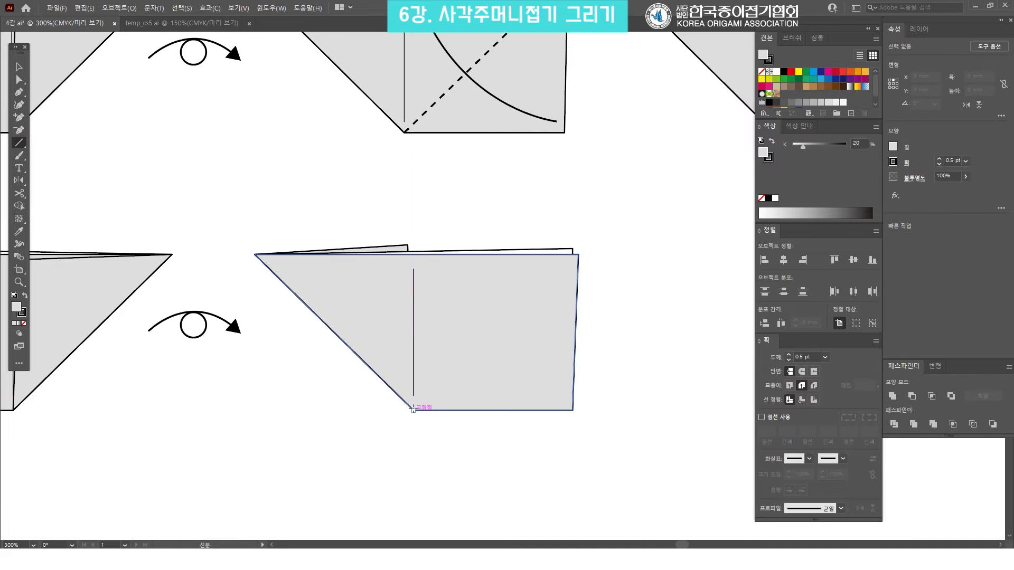
{"action": "left_click_drag", "start_coordinate": [413, 409], "coordinate": [579, 255]}
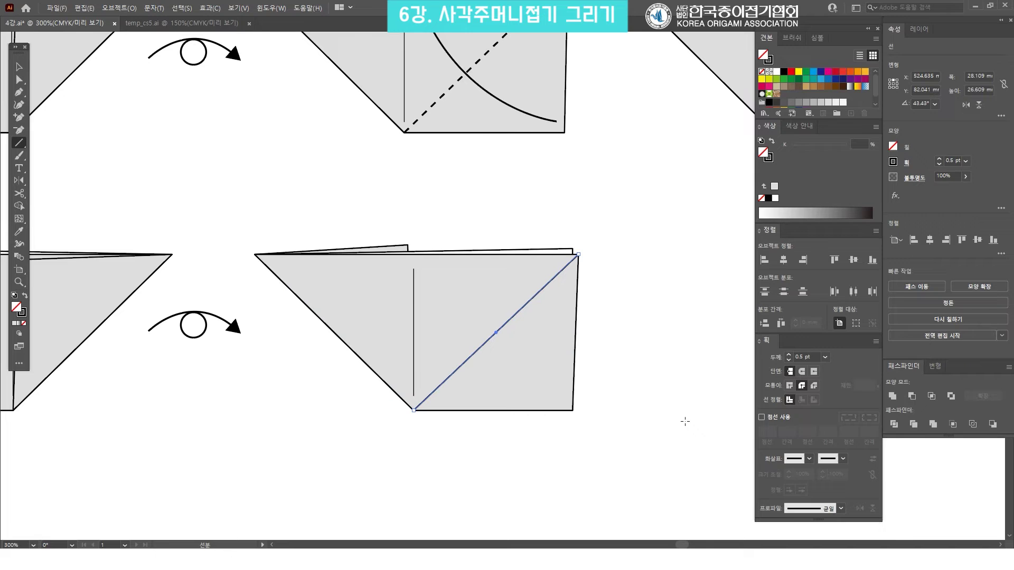
{"action": "left_click", "coordinate": [826, 356]}
{"action": "left_click", "coordinate": [842, 126]}
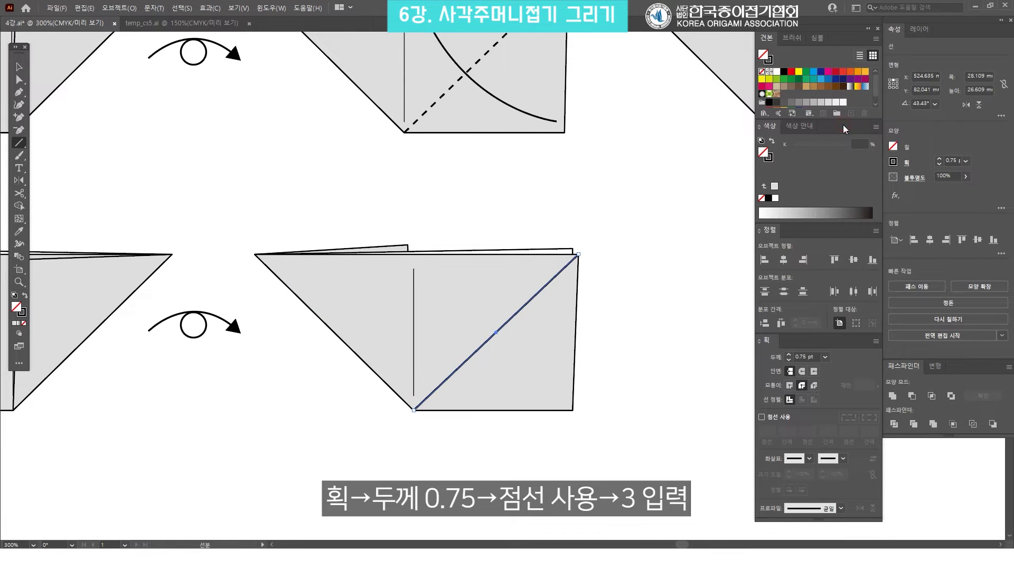
{"action": "left_click", "coordinate": [761, 417]}
{"action": "type", "text": "3"}
{"action": "key", "text": "Return"}
Deselect the diagonal and pan the view toward the upper diagram for comparison.
{"action": "left_click", "coordinate": [646, 294]}
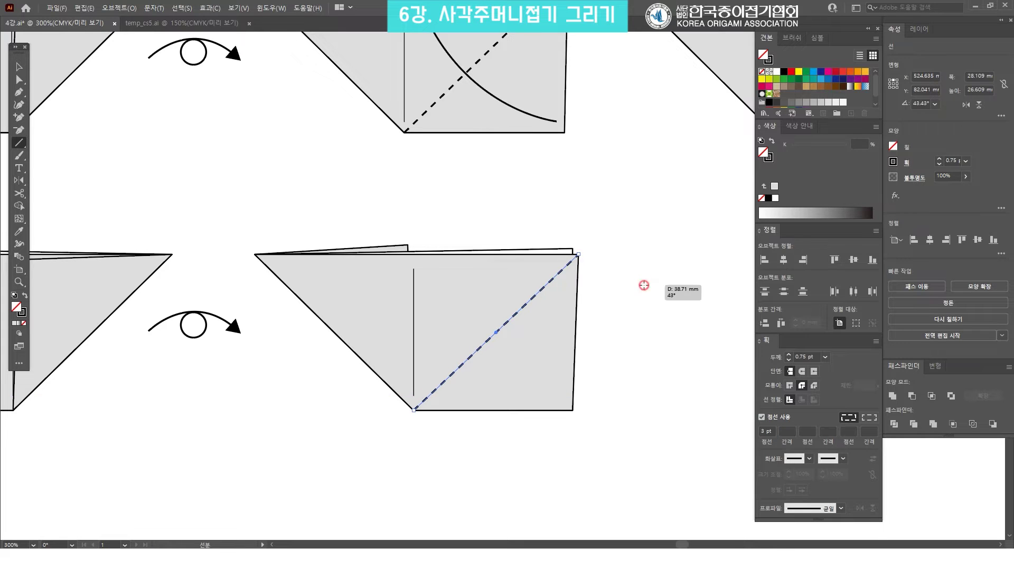
{"action": "left_click", "coordinate": [588, 357]}
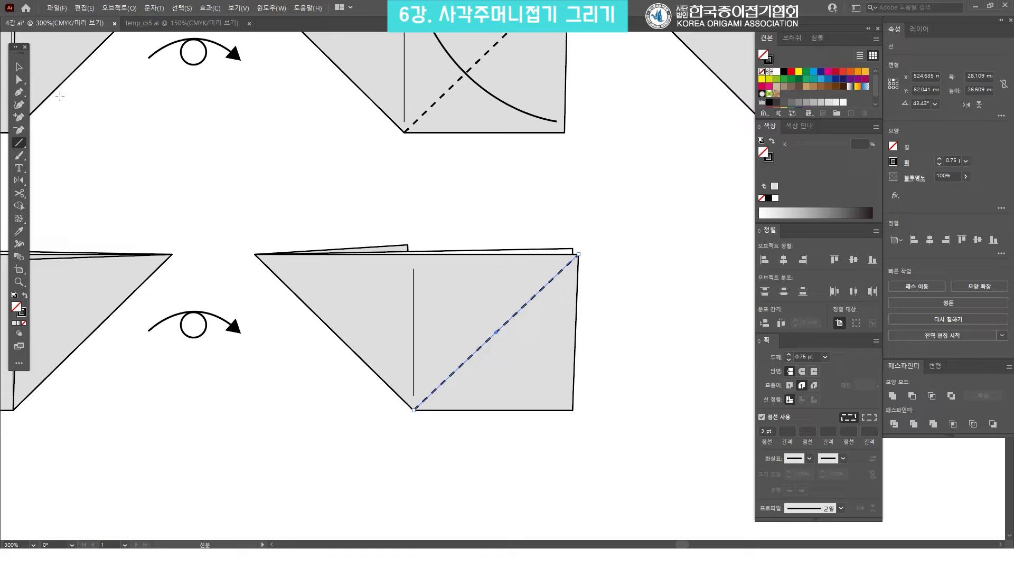
{"action": "left_click", "coordinate": [19, 66]}
{"action": "left_click", "coordinate": [555, 255]}
{"action": "left_click", "coordinate": [581, 228]}
{"action": "left_click_drag", "start_coordinate": [509, 273], "coordinate": [519, 316]}
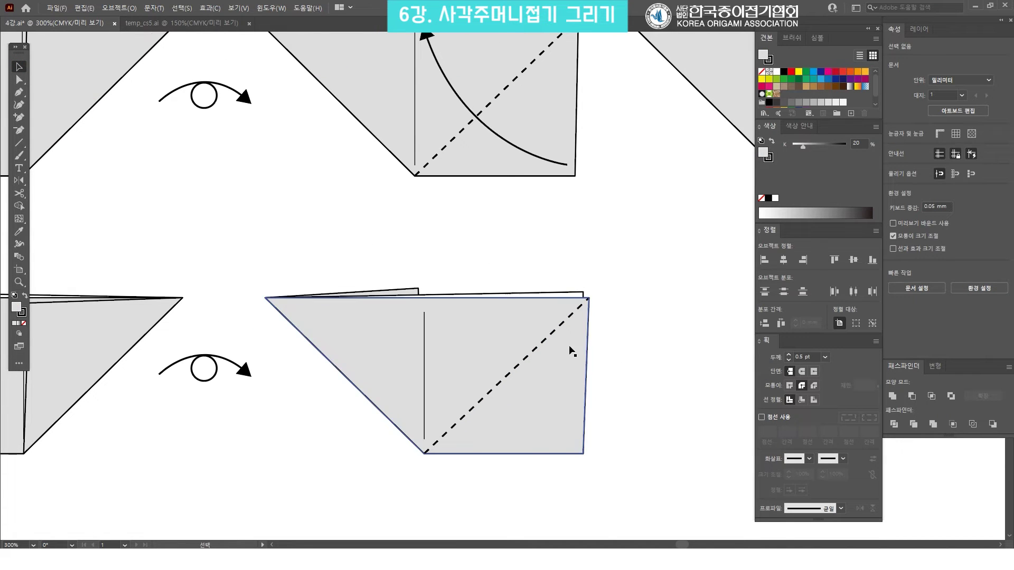
{"action": "left_click_drag", "start_coordinate": [566, 389], "coordinate": [591, 468]}
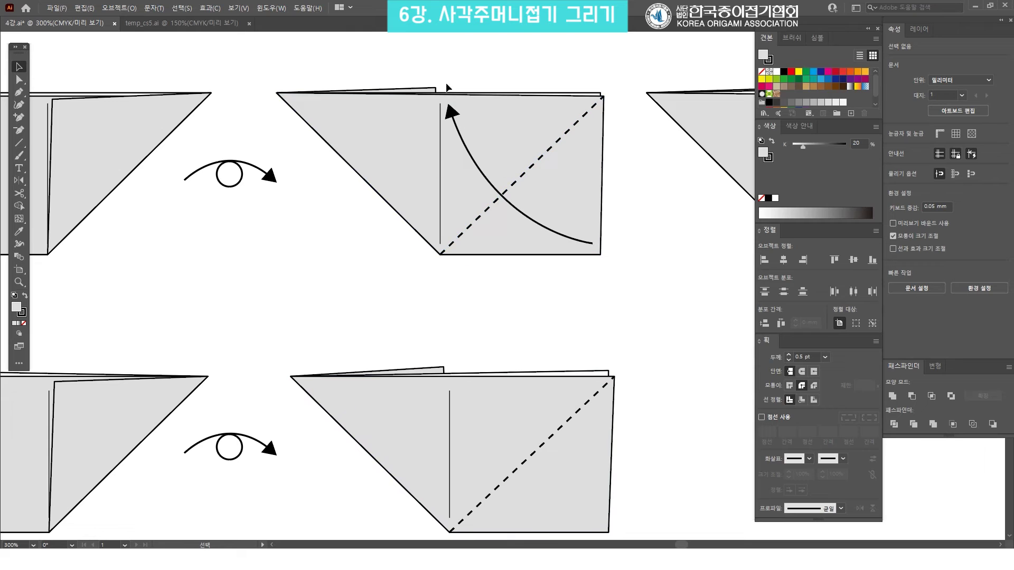
Draw a Pen curve from the panel's bottom-right corner up toward its left fold.
{"action": "left_click_drag", "start_coordinate": [585, 335], "coordinate": [648, 252]}
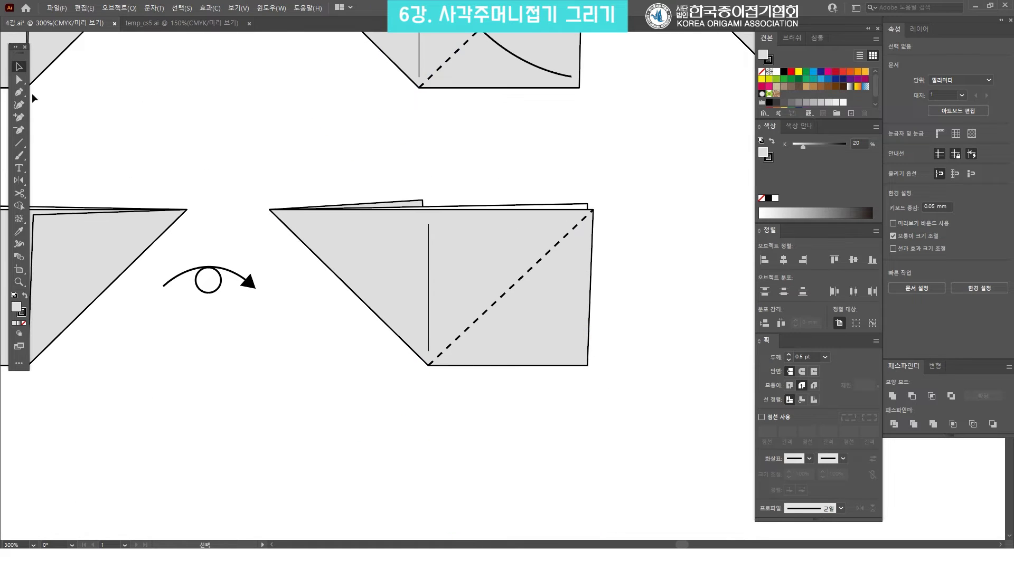
{"action": "left_click", "coordinate": [19, 92]}
{"action": "left_click", "coordinate": [581, 357]}
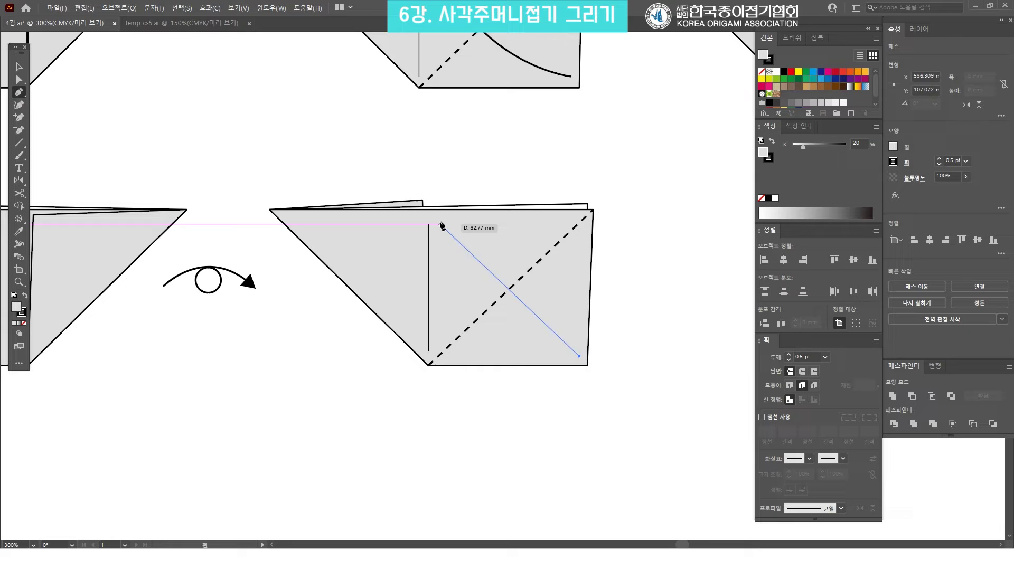
{"action": "left_click_drag", "start_coordinate": [440, 221], "coordinate": [402, 86]}
{"action": "key", "text": "v"}
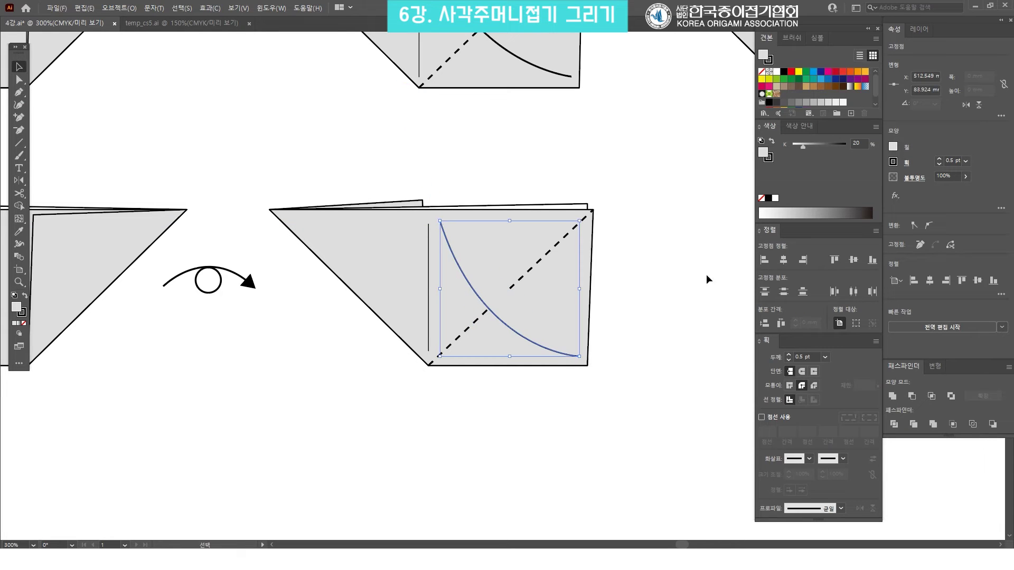
Give the curve a 0.75 pt stroke and an arrowhead at its top end.
{"action": "left_click", "coordinate": [826, 357]}
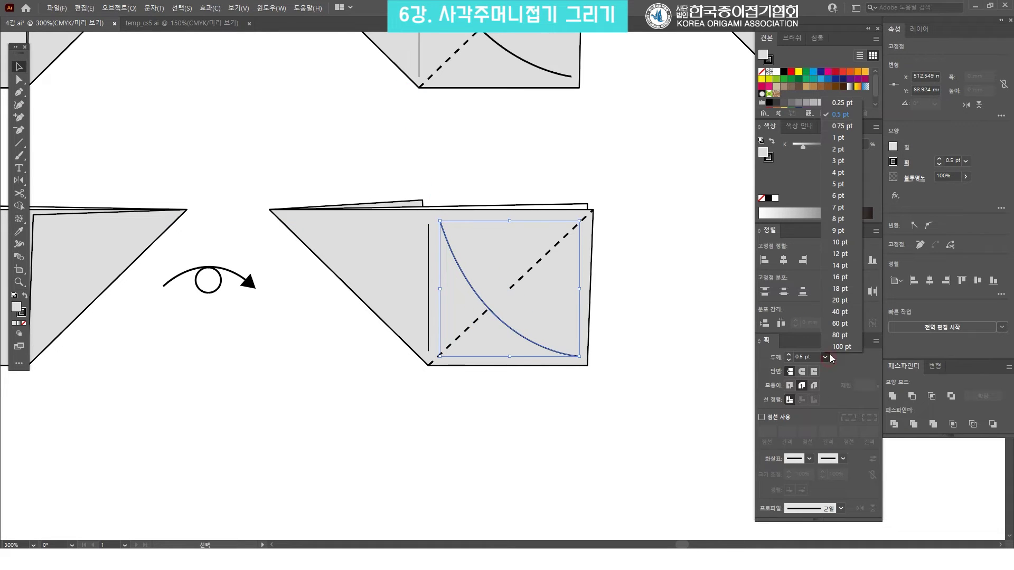
{"action": "left_click", "coordinate": [836, 126]}
{"action": "left_click", "coordinate": [844, 459]}
{"action": "left_click", "coordinate": [813, 388]}
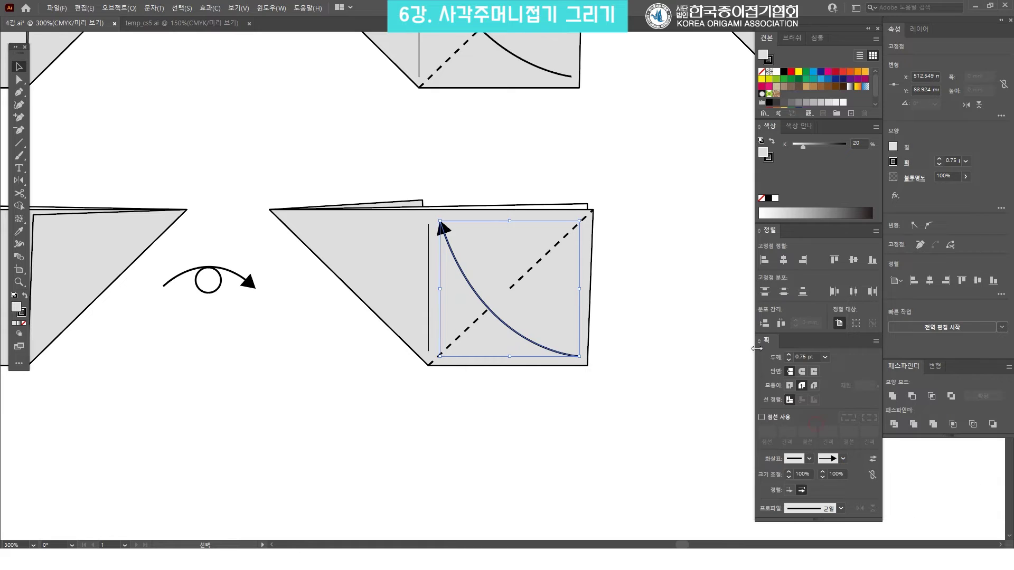
{"action": "left_click", "coordinate": [602, 167]}
{"action": "scroll", "coordinate": [620, 334], "scroll_direction": "up", "scroll_amount": 3}
{"action": "scroll", "coordinate": [618, 281], "scroll_direction": "down", "scroll_amount": 1}
{"action": "key", "text": "ctrl+minus"}
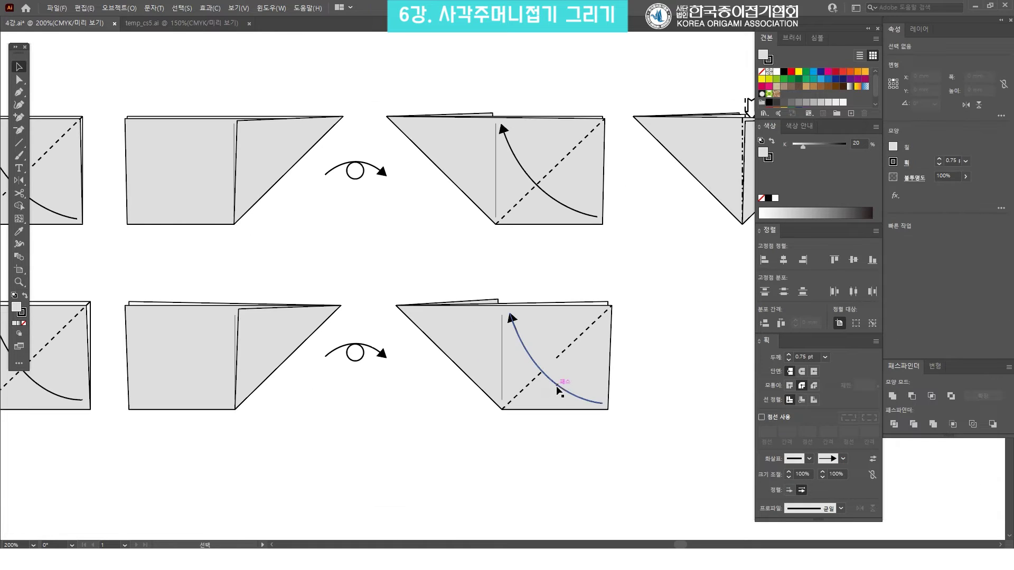
Set the arrow's fill to None, then marquee-select the whole lower step diagram.
{"action": "left_click", "coordinate": [559, 390]}
{"action": "left_click", "coordinate": [762, 72]}
{"action": "left_click", "coordinate": [639, 341]}
{"action": "scroll", "coordinate": [639, 342], "scroll_direction": "right", "scroll_amount": 3}
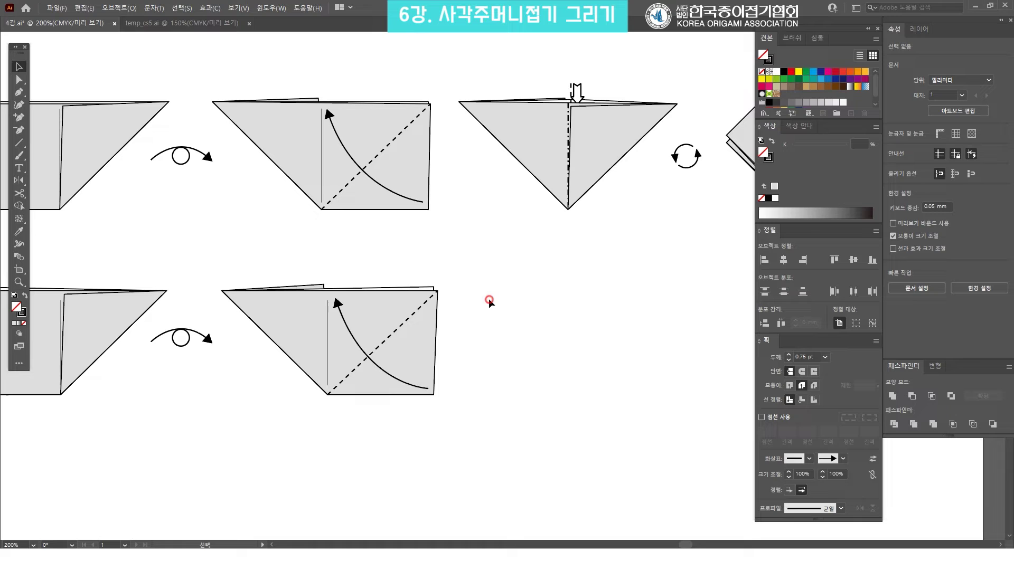
{"action": "scroll", "coordinate": [470, 391], "scroll_direction": "up", "scroll_amount": 1}
{"action": "scroll", "coordinate": [470, 391], "scroll_direction": "left", "scroll_amount": 1}
{"action": "left_click_drag", "start_coordinate": [441, 351], "coordinate": [550, 449]}
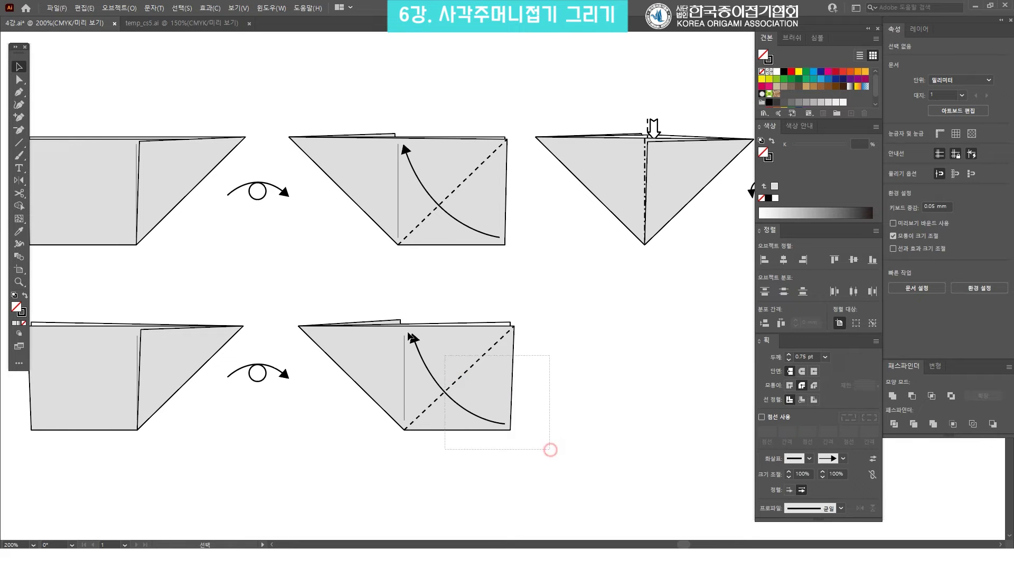
Alt-drag a copy of the lower step diagram to the right.
{"action": "mouse_move", "coordinate": [312, 268]}
{"action": "left_mouse_down"}
{"action": "mouse_move", "coordinate": [623, 295]}
{"action": "mouse_move", "coordinate": [385, 274]}
{"action": "left_mouse_up"}
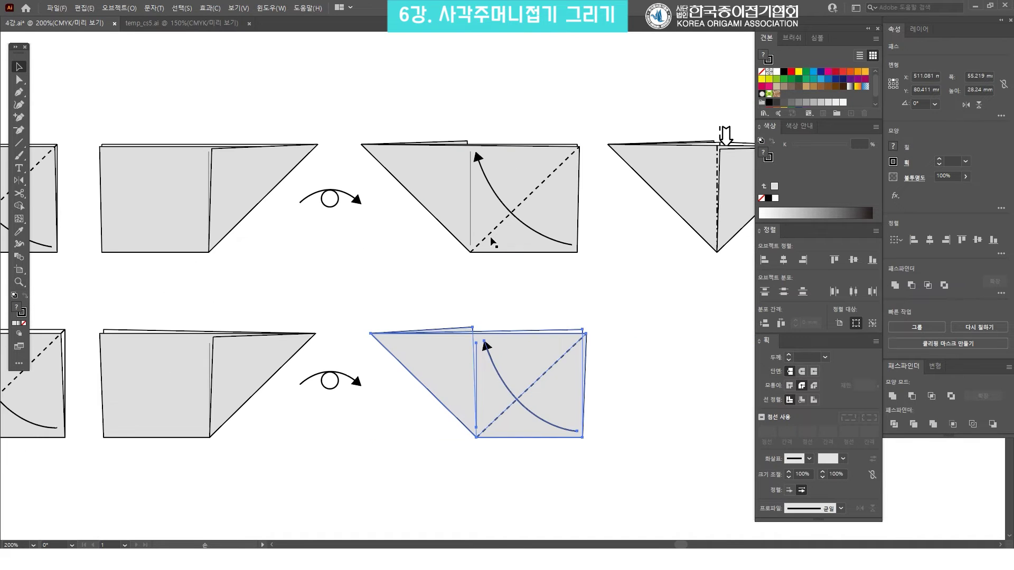
{"action": "mouse_move", "coordinate": [661, 346]}
{"action": "left_mouse_down"}
{"action": "mouse_move", "coordinate": [534, 317]}
{"action": "mouse_move", "coordinate": [441, 317]}
{"action": "mouse_move", "coordinate": [459, 314]}
{"action": "left_mouse_up"}
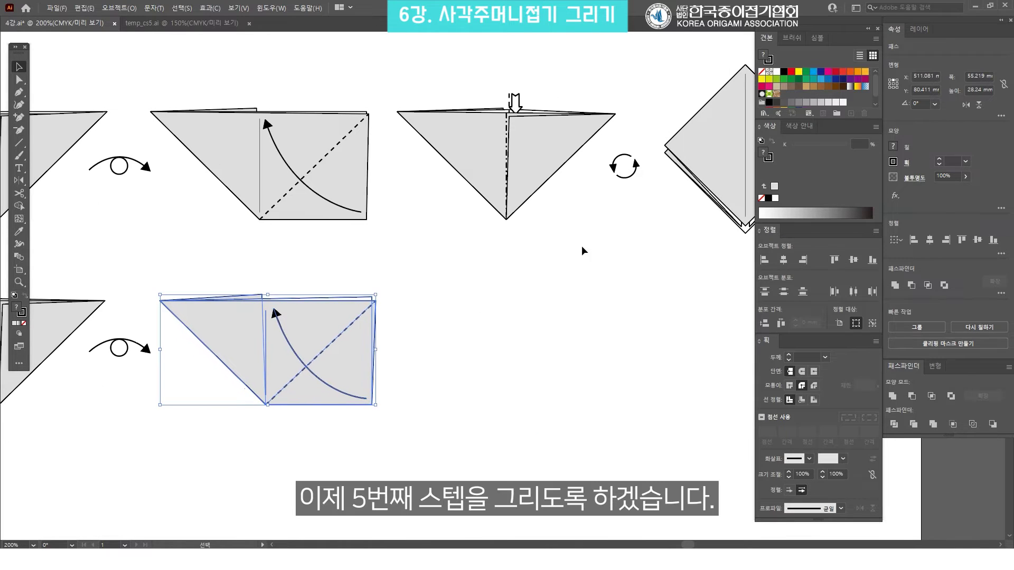
{"action": "left_click", "coordinate": [511, 173]}
{"action": "left_click", "coordinate": [542, 277]}
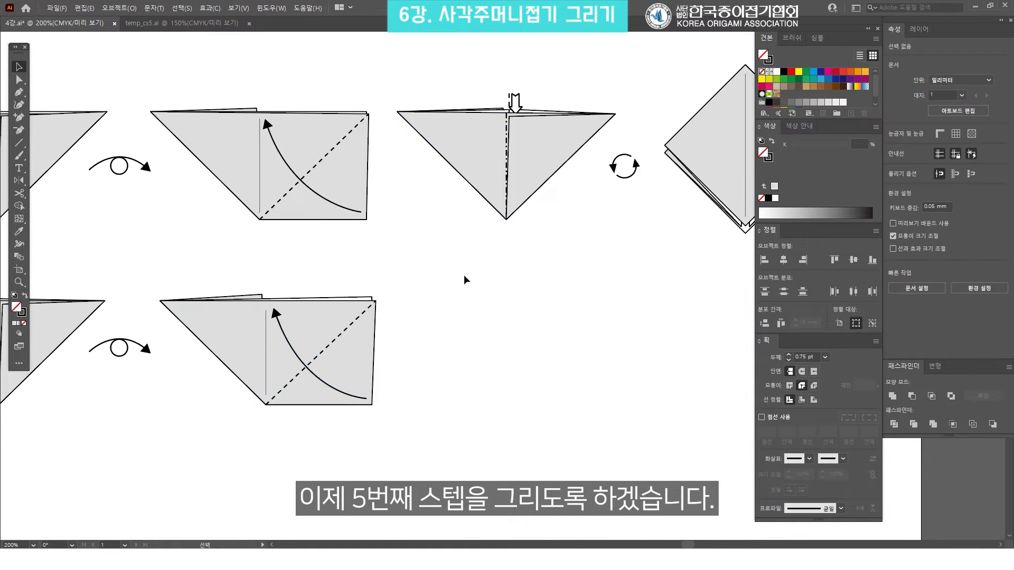
{"action": "left_click_drag", "start_coordinate": [464, 280], "coordinate": [498, 252]}
{"action": "left_click_drag", "start_coordinate": [419, 395], "coordinate": [200, 251]}
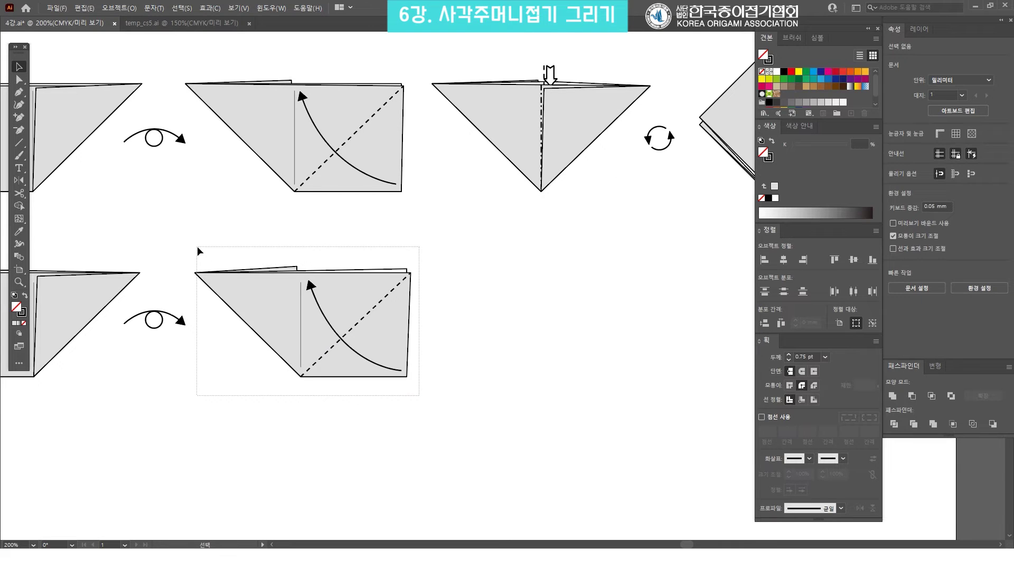
{"action": "left_click_drag", "start_coordinate": [274, 309], "coordinate": [516, 310]}
{"action": "left_click", "coordinate": [669, 228]}
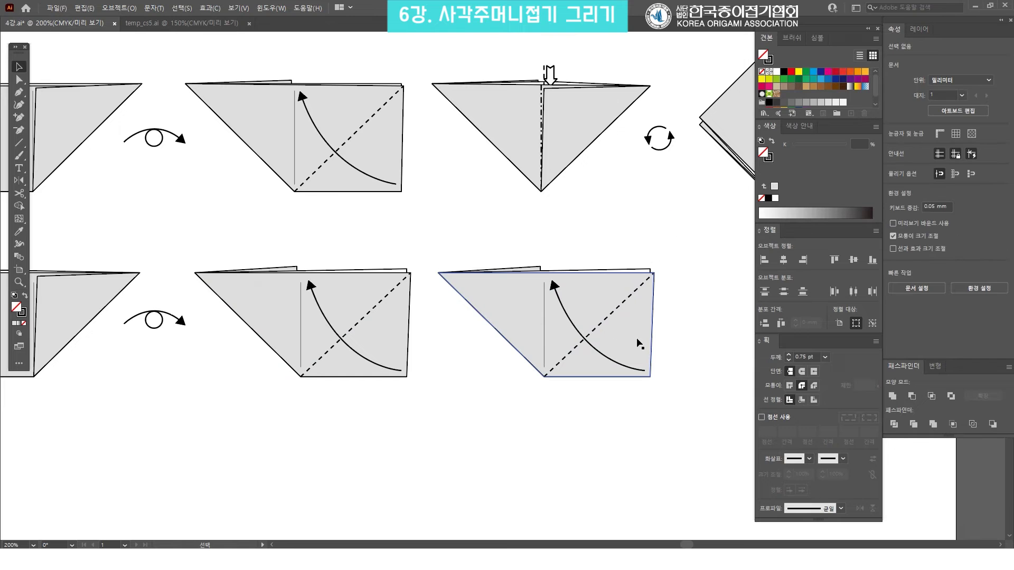
Zoom in on the copy and delete its curved arrow.
{"action": "key", "text": "z"}
{"action": "left_click", "coordinate": [597, 322]}
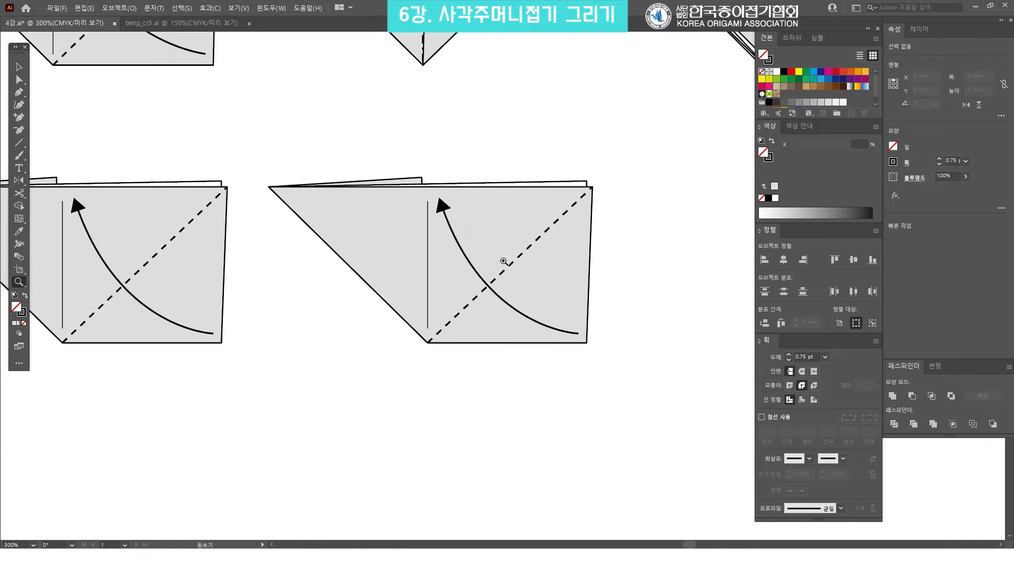
{"action": "left_click_drag", "start_coordinate": [504, 261], "coordinate": [519, 266]}
{"action": "key", "text": "v"}
{"action": "left_click", "coordinate": [548, 324]}
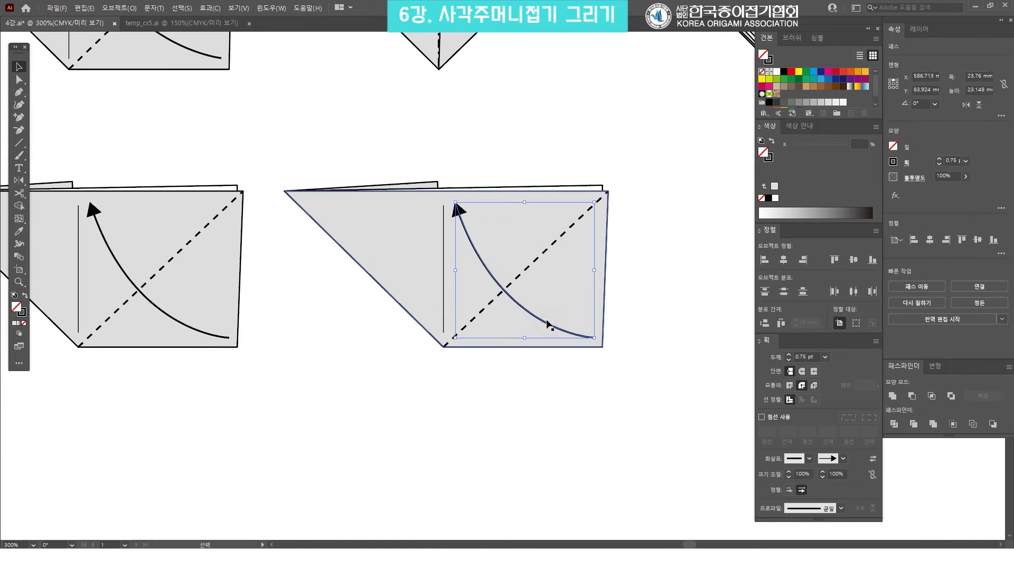
{"action": "key", "text": "Delete"}
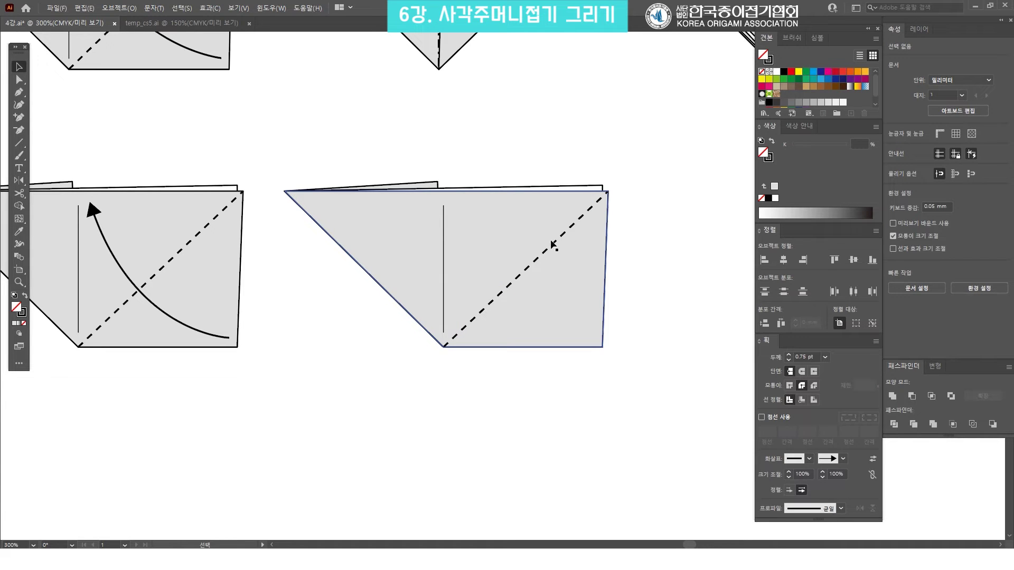
{"action": "left_click", "coordinate": [556, 243]}
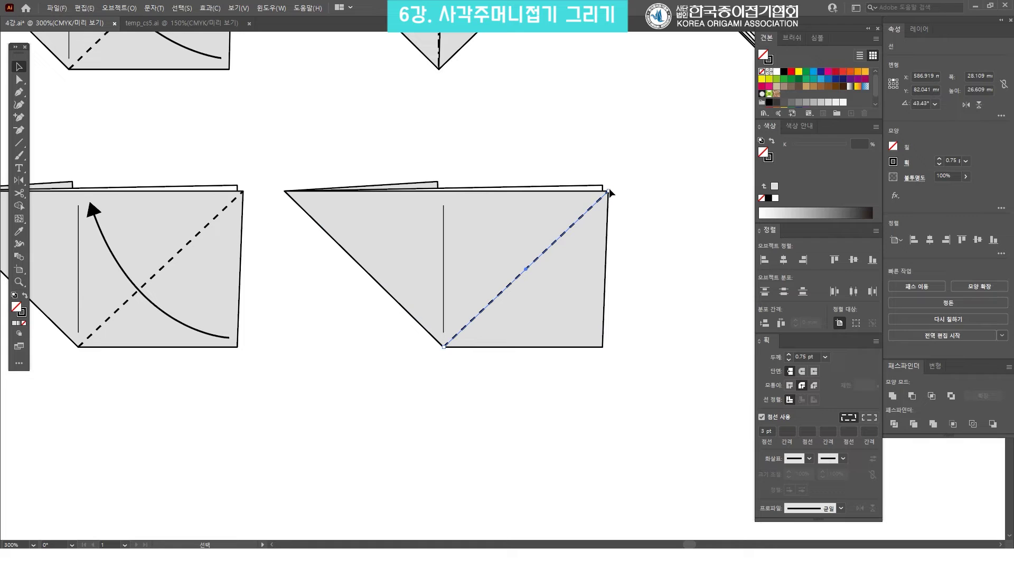
Extend the dashed diagonal past the panel, Divide the panel along it, and send the pieces to back.
{"action": "left_click_drag", "start_coordinate": [608, 191], "coordinate": [638, 164]}
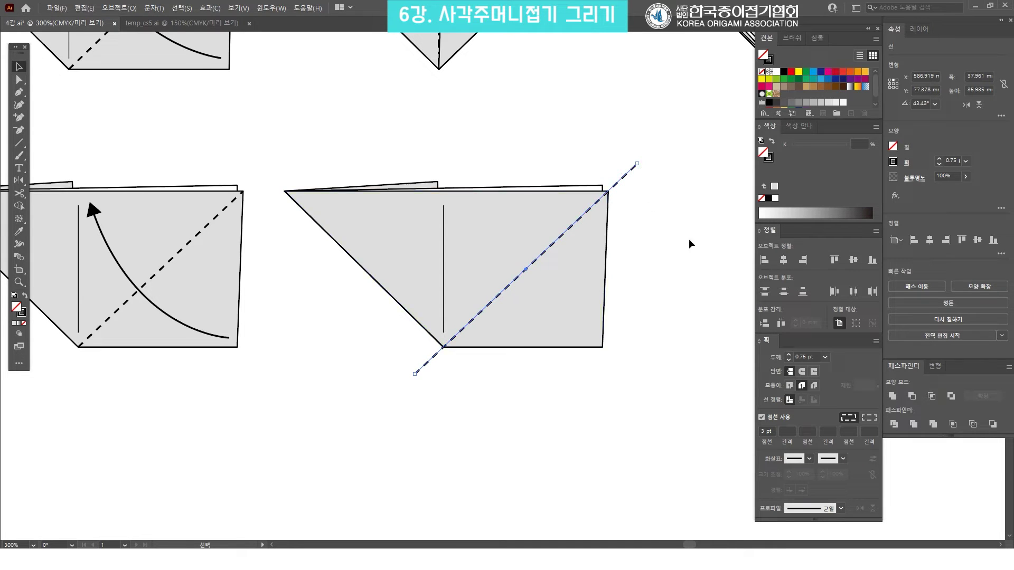
{"action": "left_click", "coordinate": [580, 275], "text": "shift"}
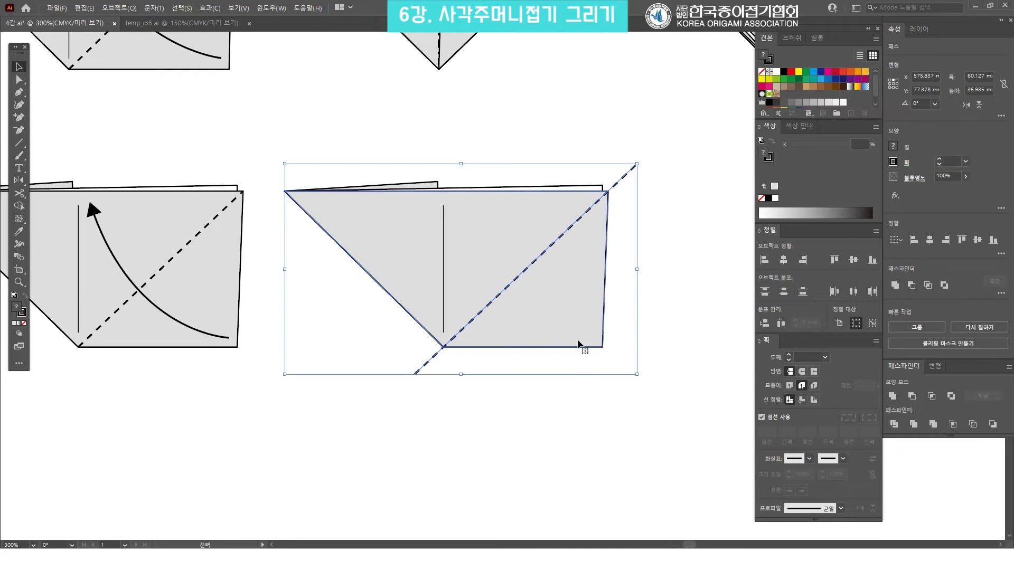
{"action": "left_click", "coordinate": [893, 425]}
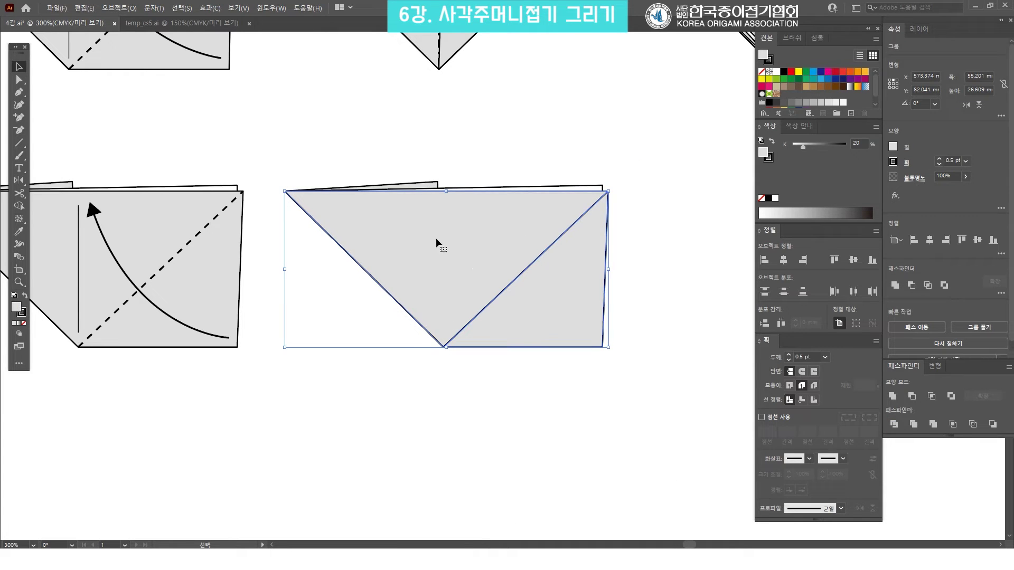
{"action": "key", "text": "ctrl+shift+bracketleft"}
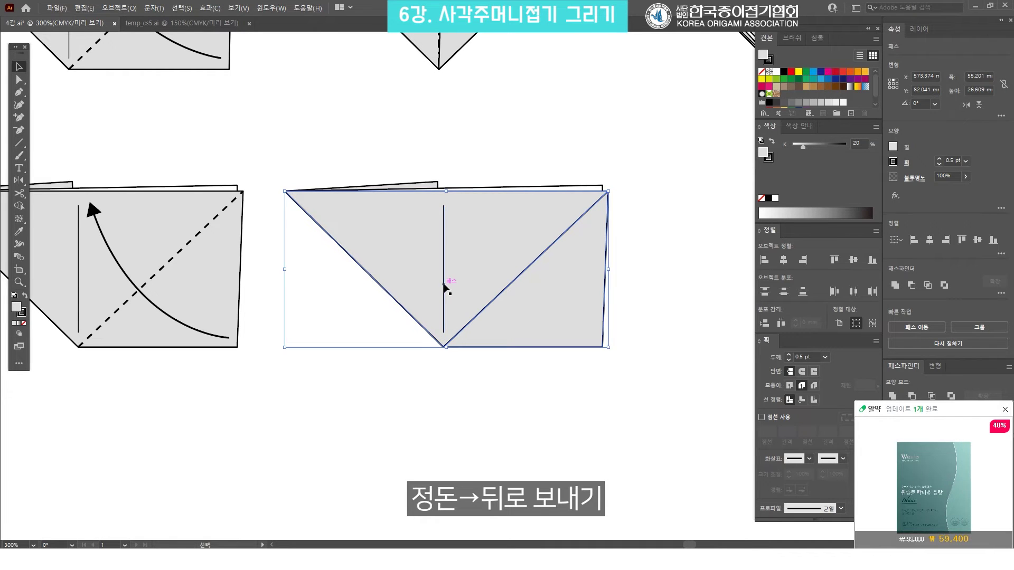
{"action": "left_click", "coordinate": [635, 208]}
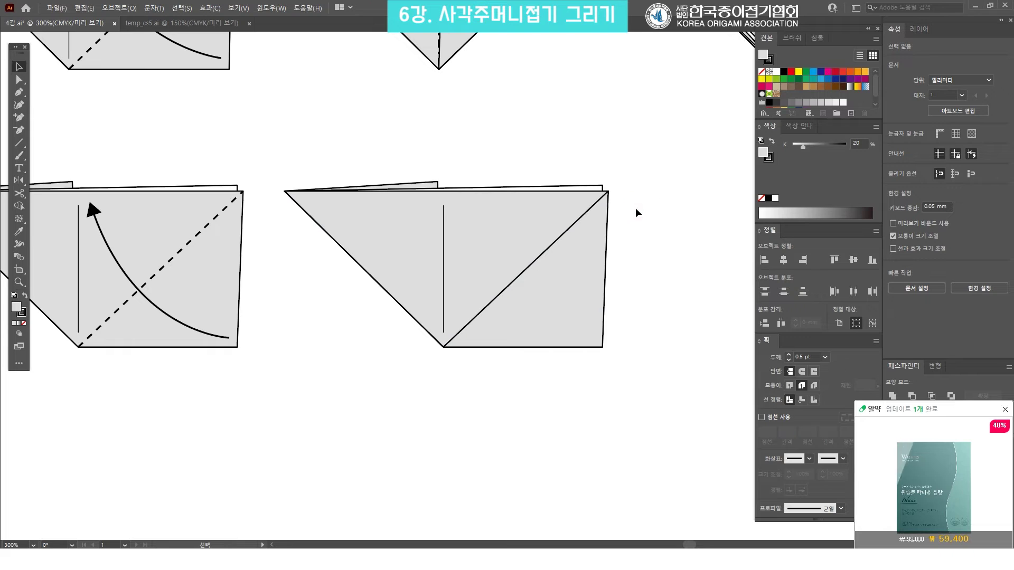
Drag the right triangle's lower corner up and left onto the top of the vertical line.
{"action": "left_click", "coordinate": [1005, 409]}
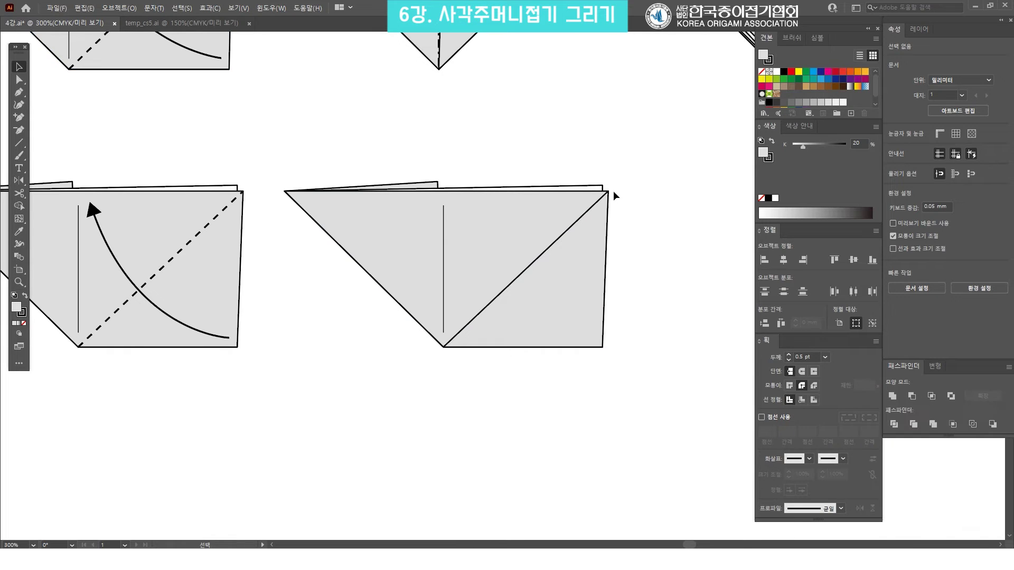
{"action": "left_click", "coordinate": [18, 81]}
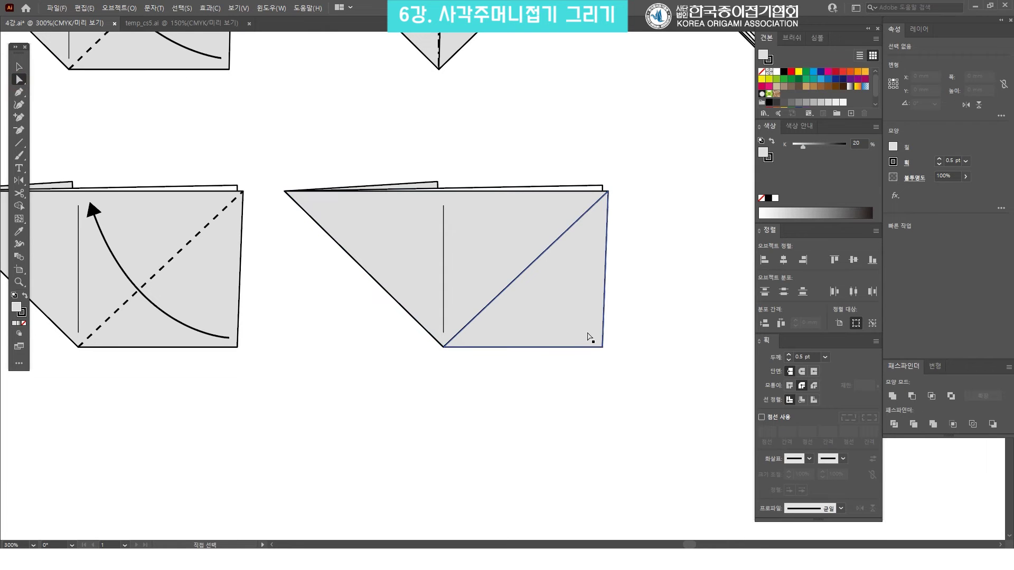
{"action": "left_click", "coordinate": [605, 348]}
{"action": "left_click", "coordinate": [604, 351]}
{"action": "left_click_drag", "start_coordinate": [602, 348], "coordinate": [451, 199]}
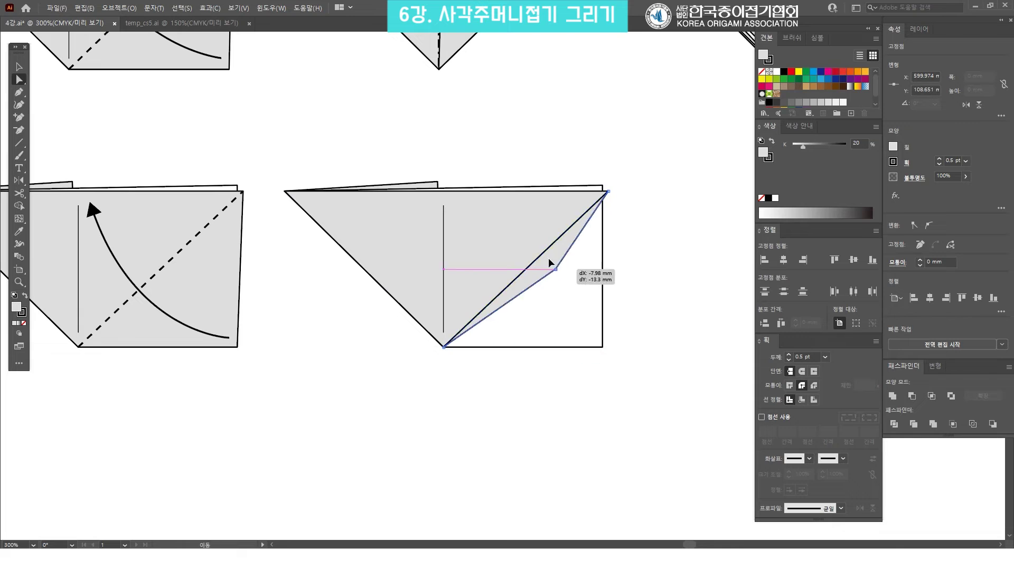
{"action": "left_click_drag", "start_coordinate": [449, 199], "coordinate": [448, 197]}
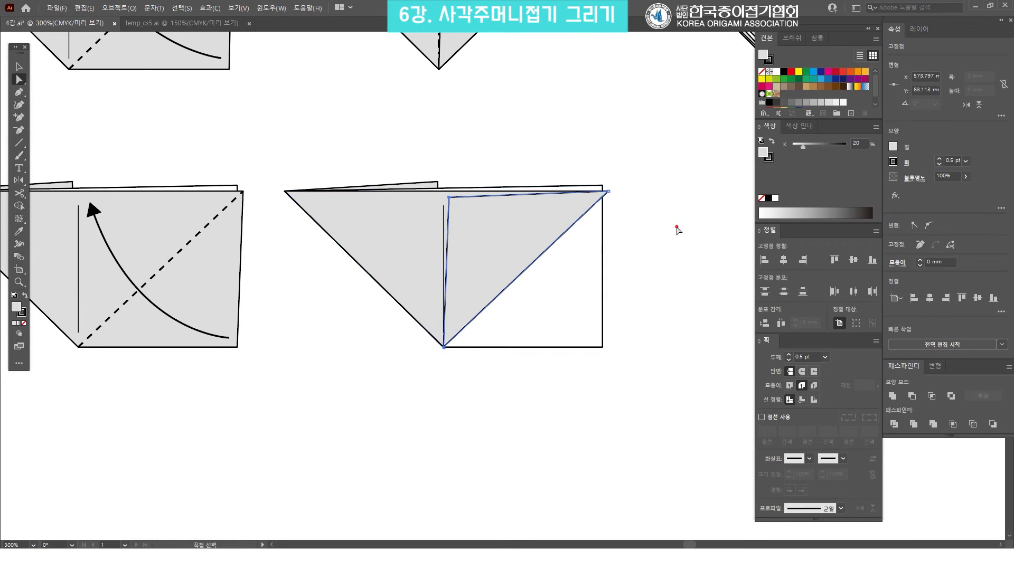
{"action": "left_click", "coordinate": [631, 270]}
Select the white rectangle's bottom-right corner anchor with Direct Selection.
{"action": "left_click_drag", "start_coordinate": [571, 294], "coordinate": [632, 286]}
{"action": "key", "text": "v"}
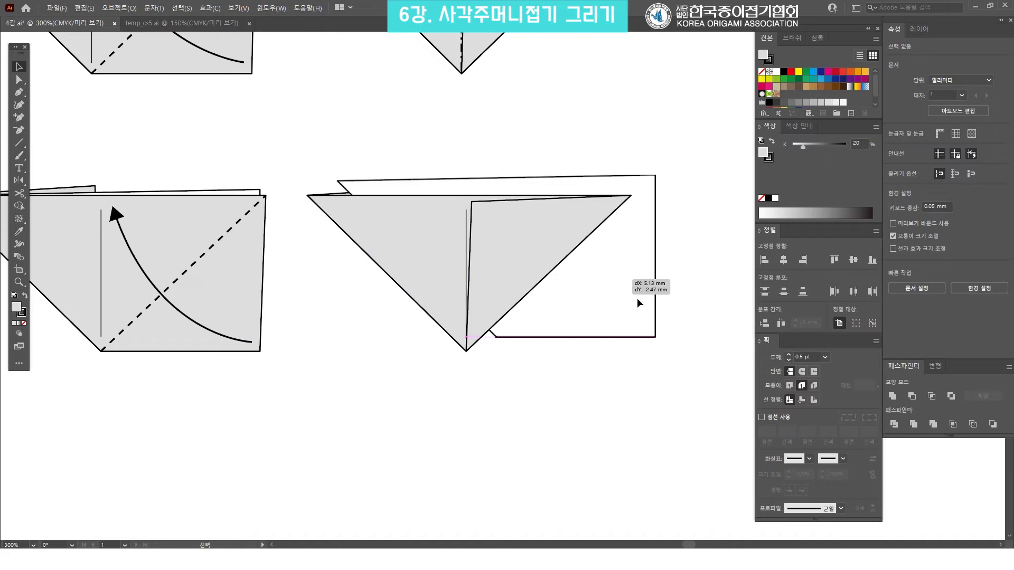
{"action": "left_click", "coordinate": [633, 287]}
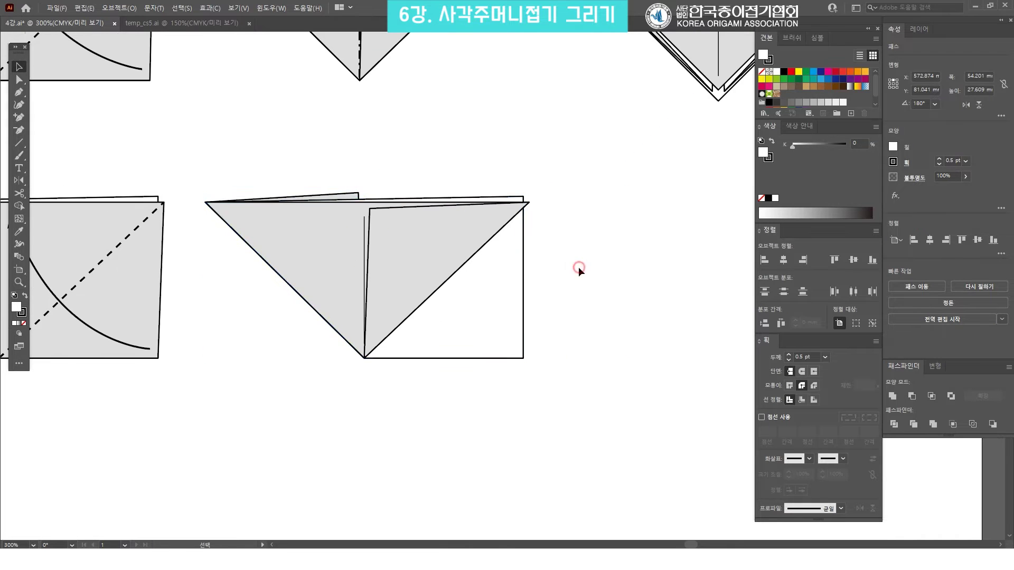
{"action": "left_click", "coordinate": [19, 80]}
{"action": "left_click_drag", "start_coordinate": [647, 358], "coordinate": [593, 303]}
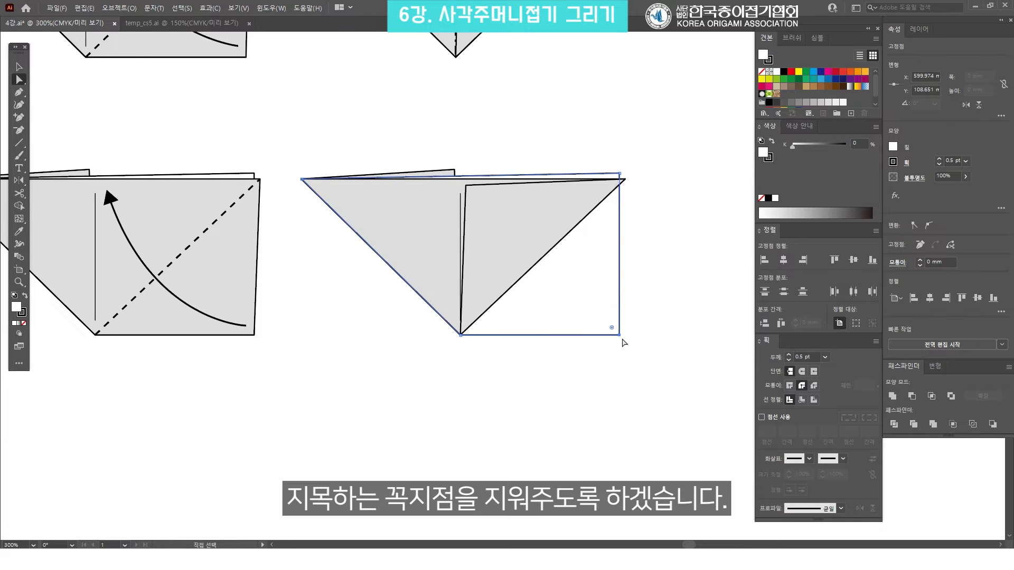
Delete the white rectangle's bottom-right anchor, undoing an accidental triangle duplicate.
{"action": "left_click", "coordinate": [619, 335]}
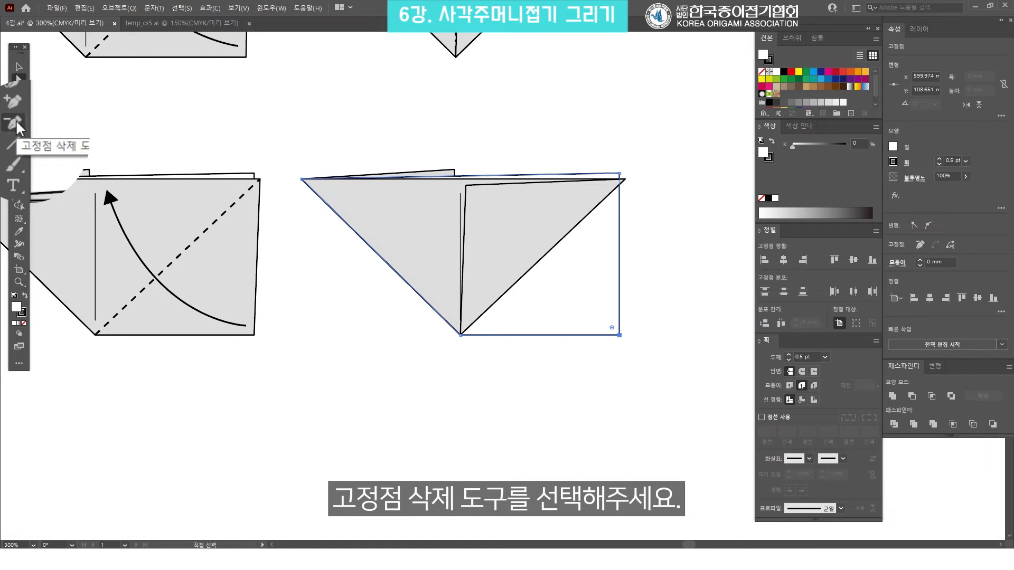
{"action": "left_click", "coordinate": [17, 122]}
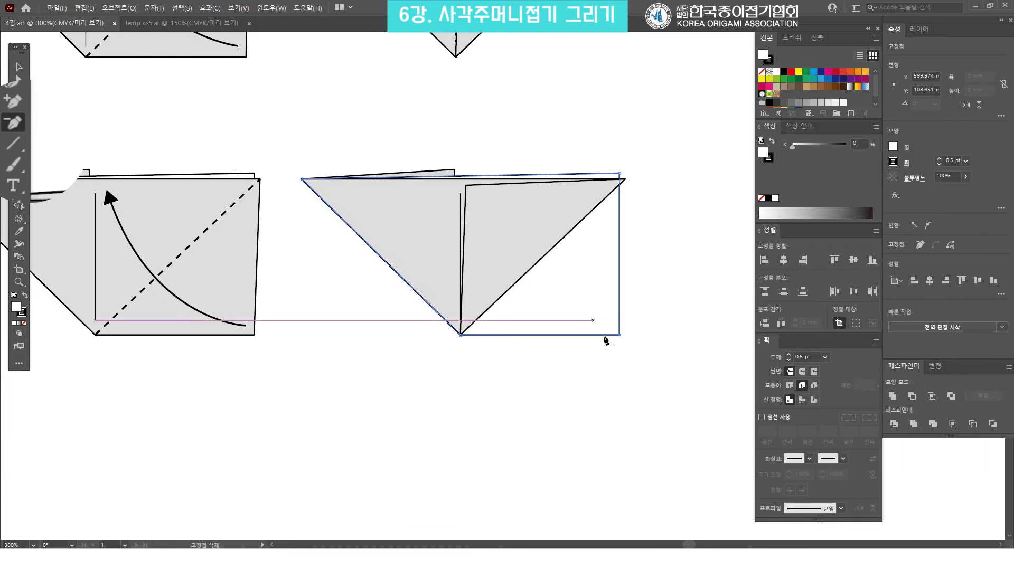
{"action": "left_click", "coordinate": [620, 336]}
{"action": "key", "text": "v"}
{"action": "left_click", "coordinate": [655, 253]}
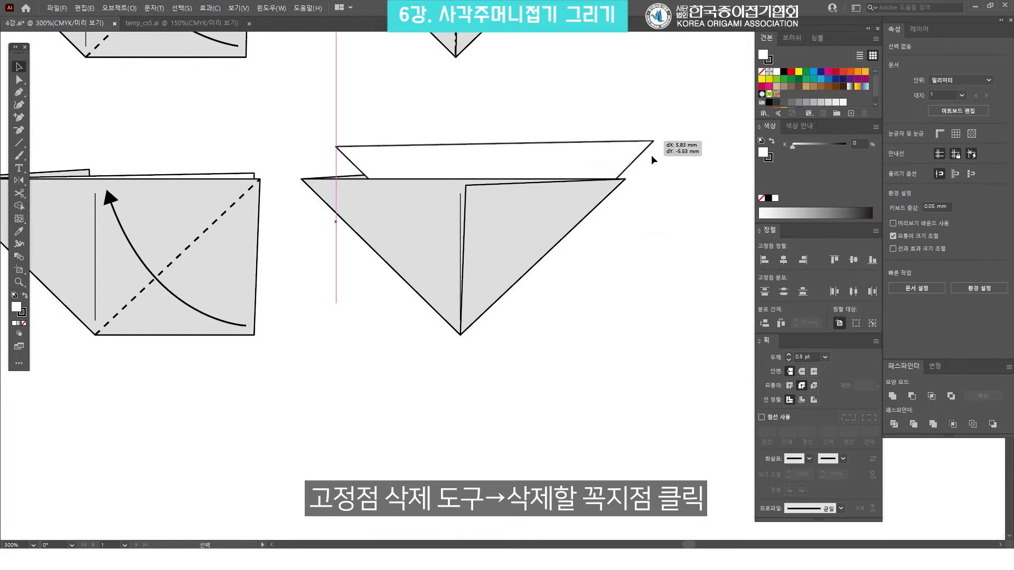
{"action": "left_click_drag", "start_coordinate": [611, 178], "coordinate": [661, 229]}
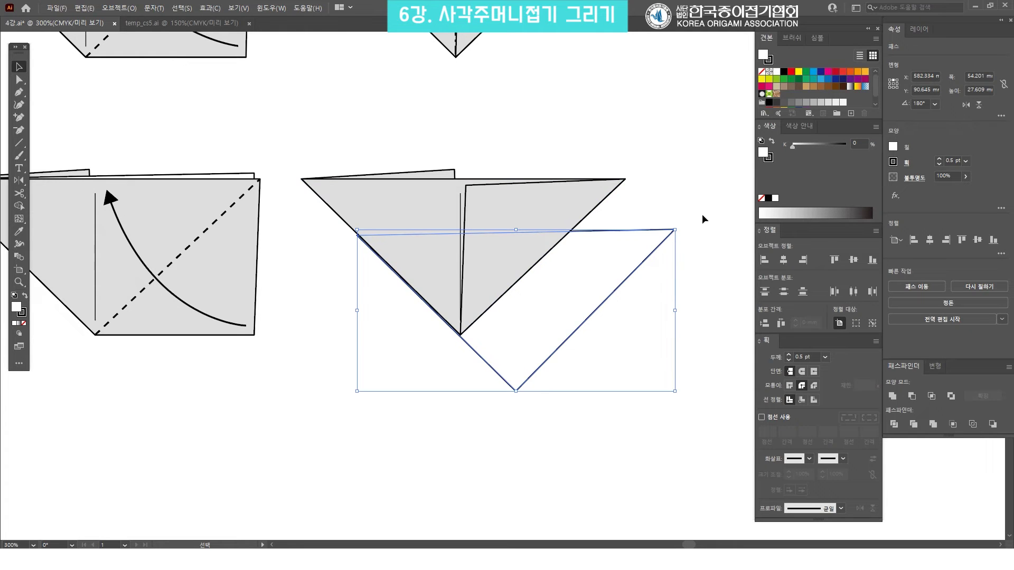
{"action": "key", "text": "ctrl+z"}
{"action": "left_click", "coordinate": [681, 228]}
{"action": "scroll", "coordinate": [680, 216], "scroll_direction": "up", "scroll_amount": 1}
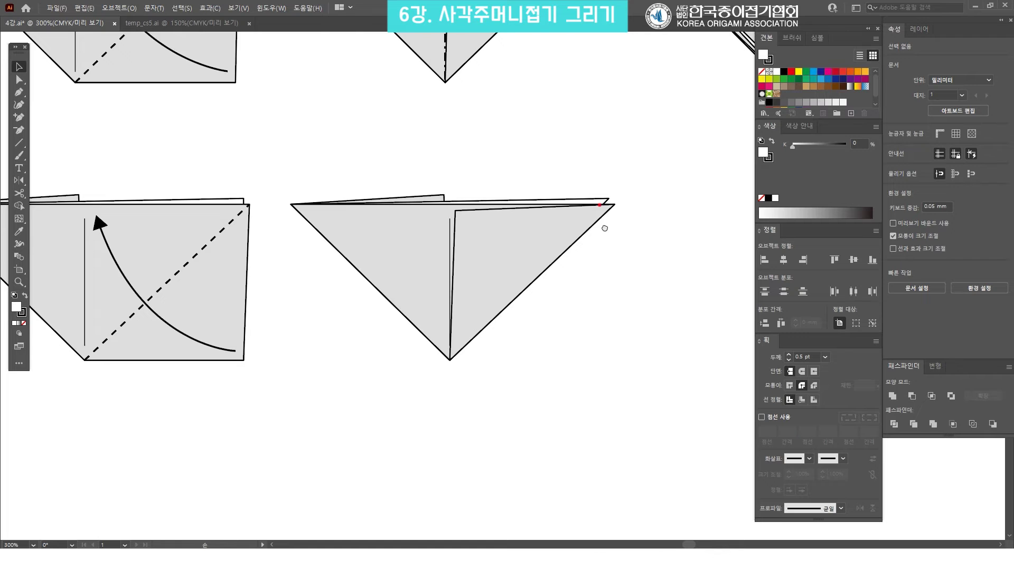
{"action": "scroll", "coordinate": [603, 226], "scroll_direction": "up", "scroll_amount": 2}
{"action": "scroll", "coordinate": [618, 264], "scroll_direction": "down", "scroll_amount": 1}
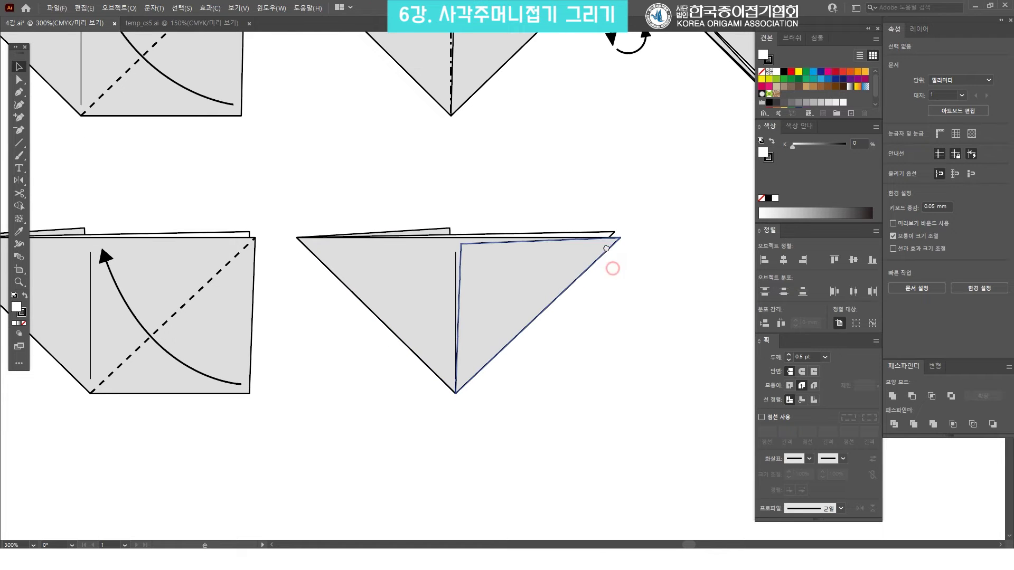
{"action": "scroll", "coordinate": [527, 115], "scroll_direction": "up", "scroll_amount": 5}
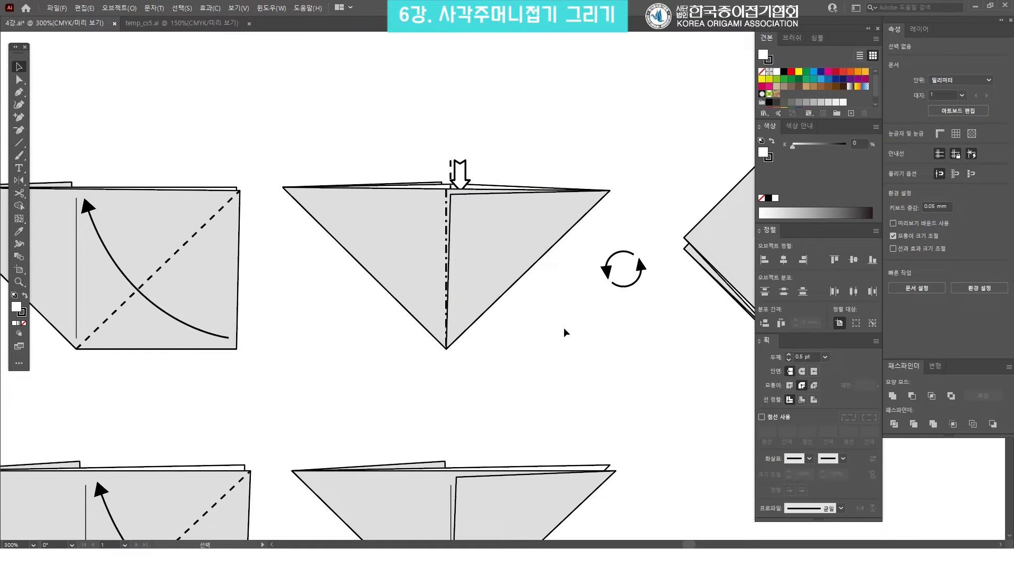
{"action": "left_click", "coordinate": [477, 187]}
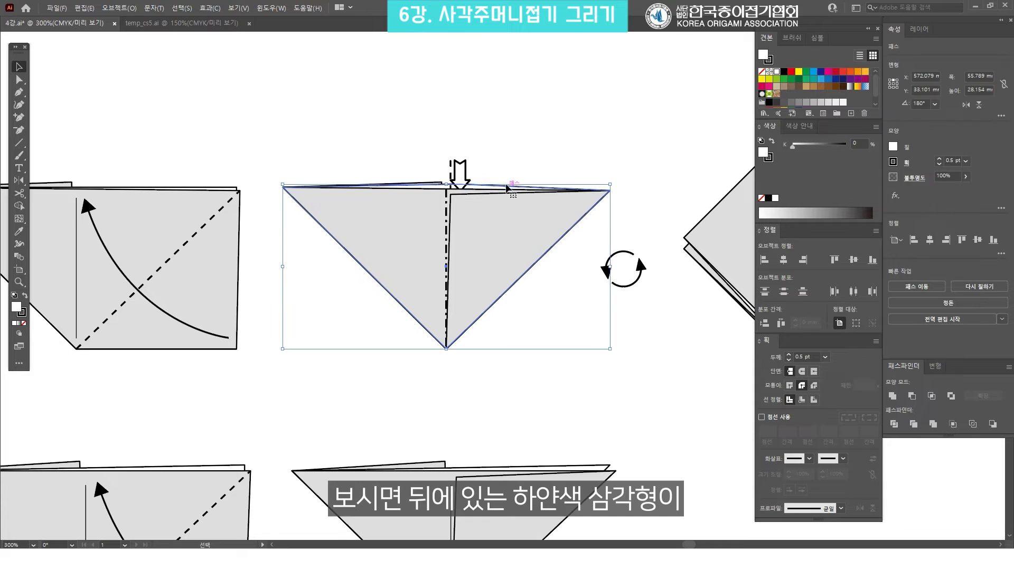
{"action": "left_click", "coordinate": [556, 184]}
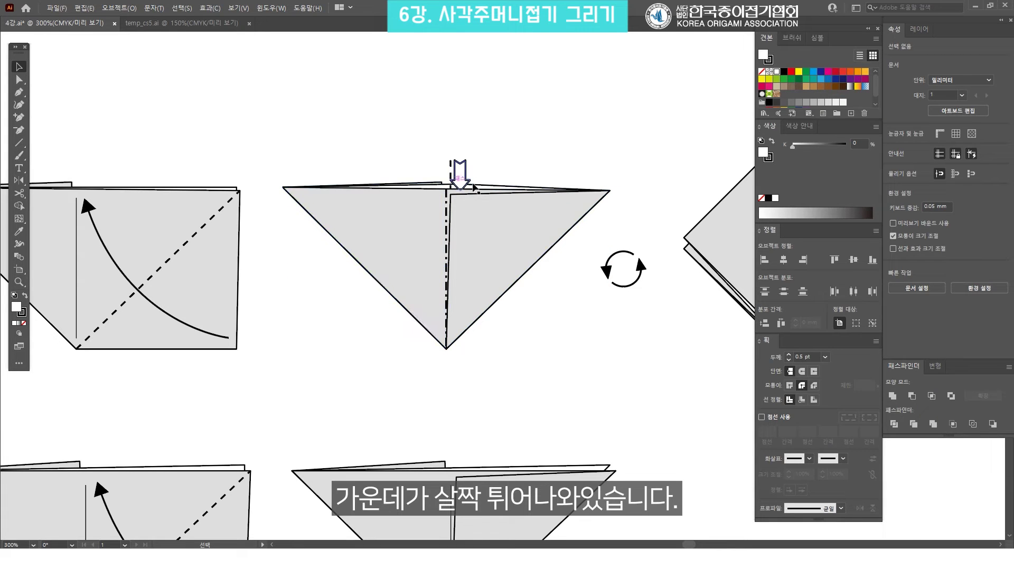
{"action": "left_click_drag", "start_coordinate": [512, 188], "coordinate": [543, 131]}
{"action": "left_click", "coordinate": [530, 109]}
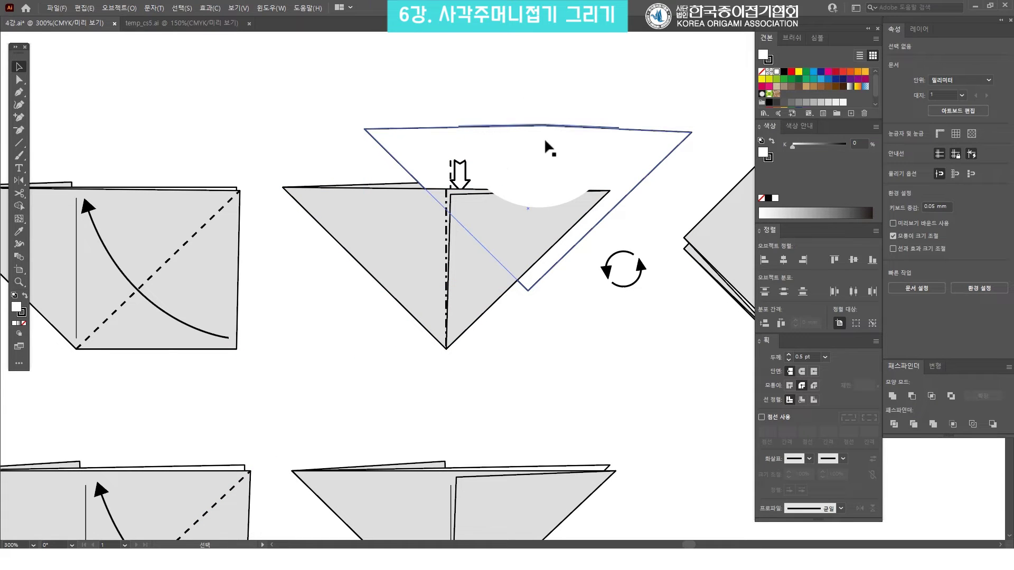
{"action": "key", "text": "ctrl+z"}
{"action": "key", "text": "ctrl+z"}
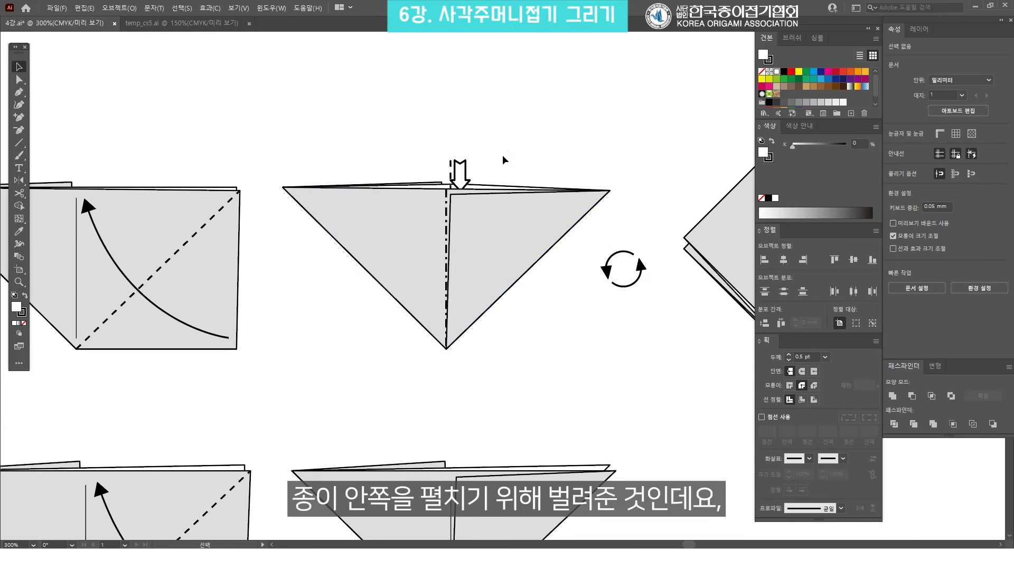
{"action": "scroll", "coordinate": [536, 363], "scroll_direction": "down", "scroll_amount": 2}
{"action": "scroll", "coordinate": [537, 362], "scroll_direction": "down", "scroll_amount": 1}
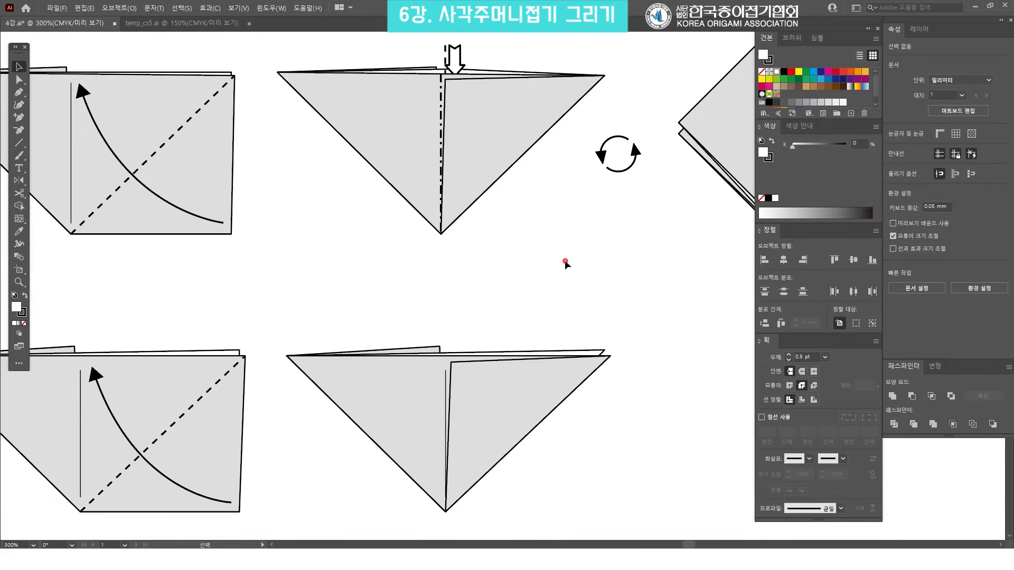
Add an anchor point on the lower-middle triangle's top edge and zoom in on it.
{"action": "left_click", "coordinate": [576, 357]}
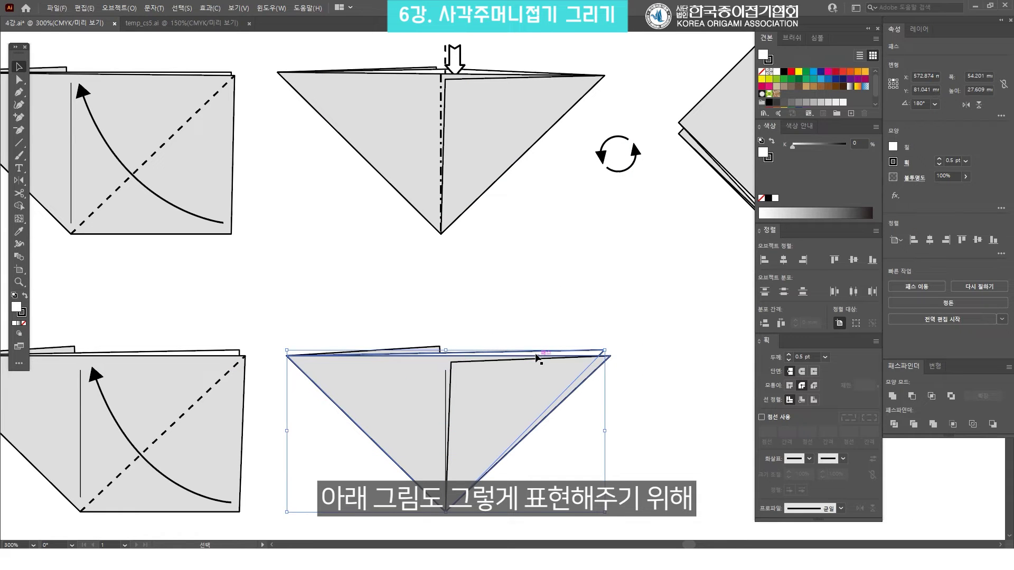
{"action": "left_click", "coordinate": [489, 345]}
{"action": "left_click", "coordinate": [451, 358]}
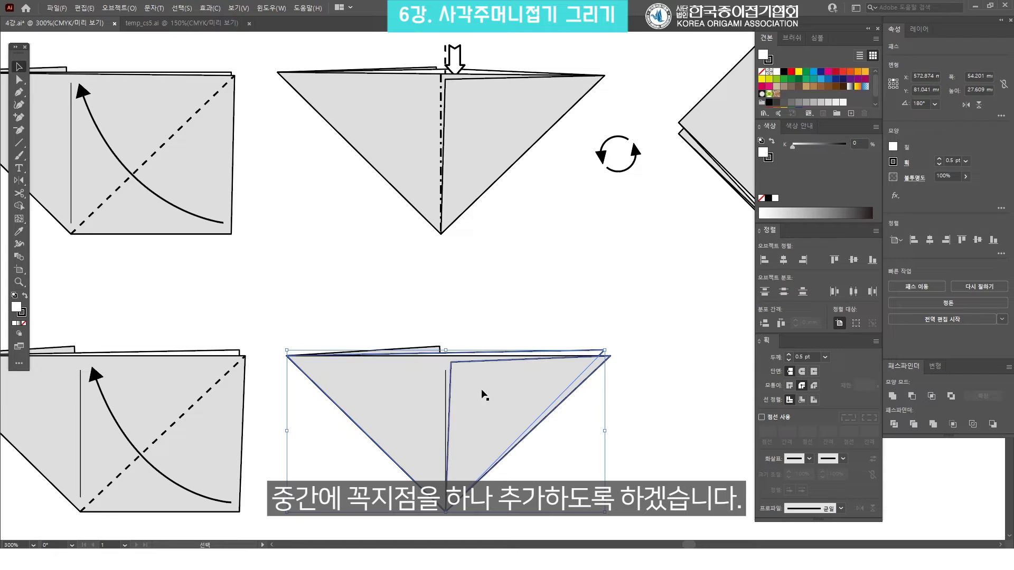
{"action": "left_click", "coordinate": [525, 294]}
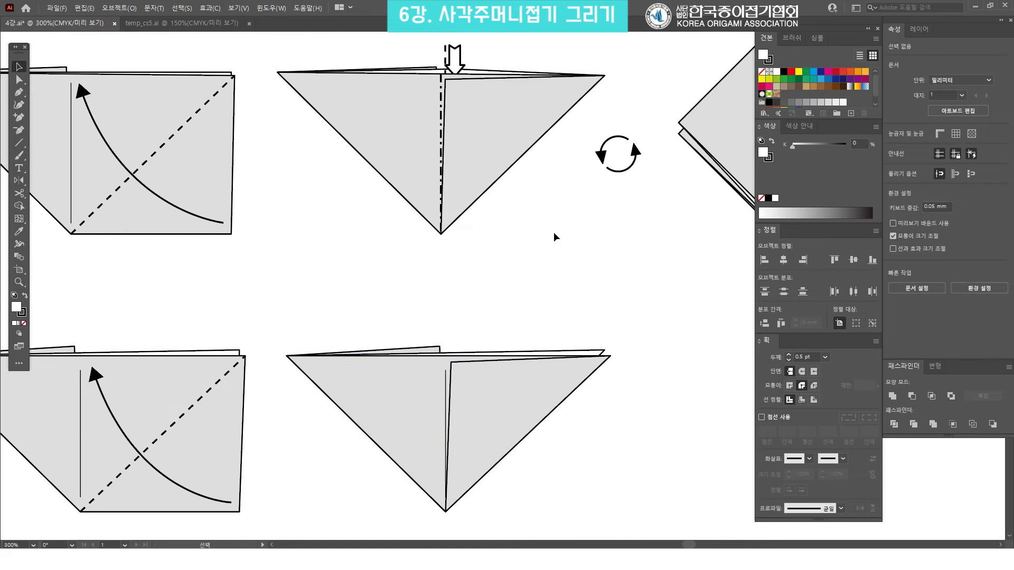
{"action": "left_click", "coordinate": [19, 118]}
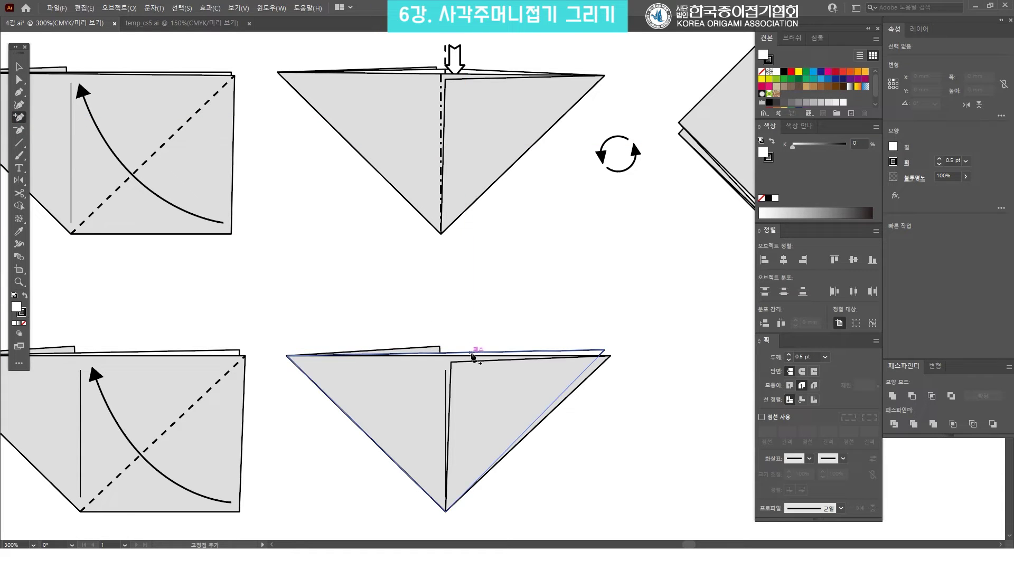
{"action": "left_click", "coordinate": [475, 353]}
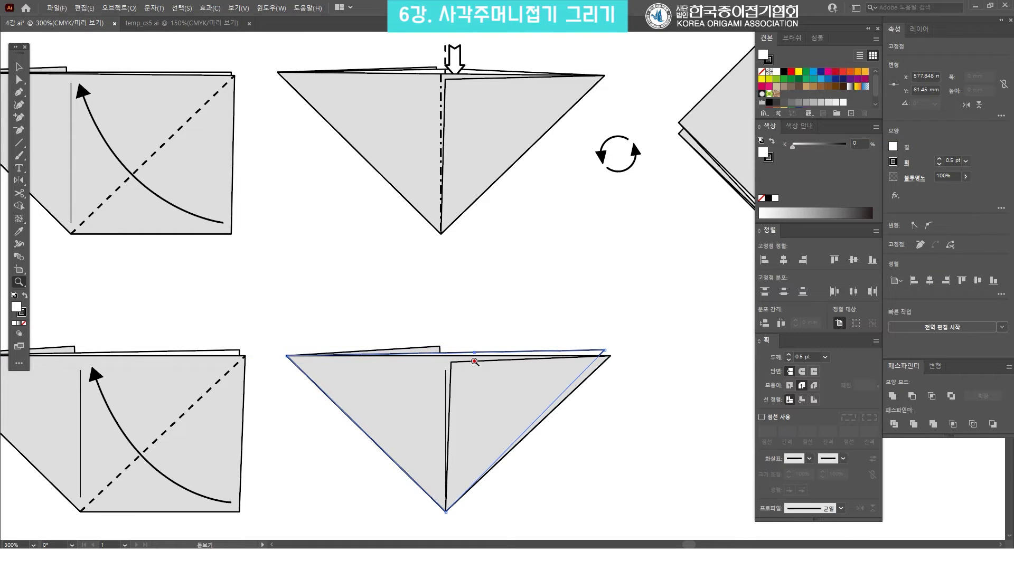
{"action": "key", "text": "ctrl+plus"}
{"action": "scroll", "coordinate": [506, 353], "scroll_direction": "down", "scroll_amount": 1}
{"action": "key", "text": "v"}
{"action": "left_click", "coordinate": [527, 221]}
{"action": "key", "text": "a"}
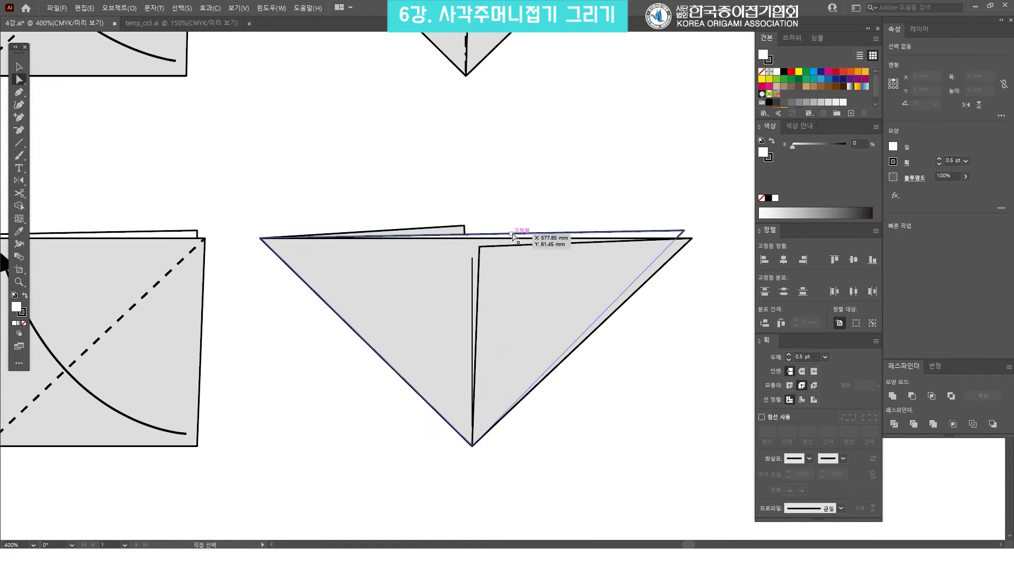
Drag the new top anchor left to the flap's edge and snap the top-right anchor onto the corner.
{"action": "left_click", "coordinate": [511, 235]}
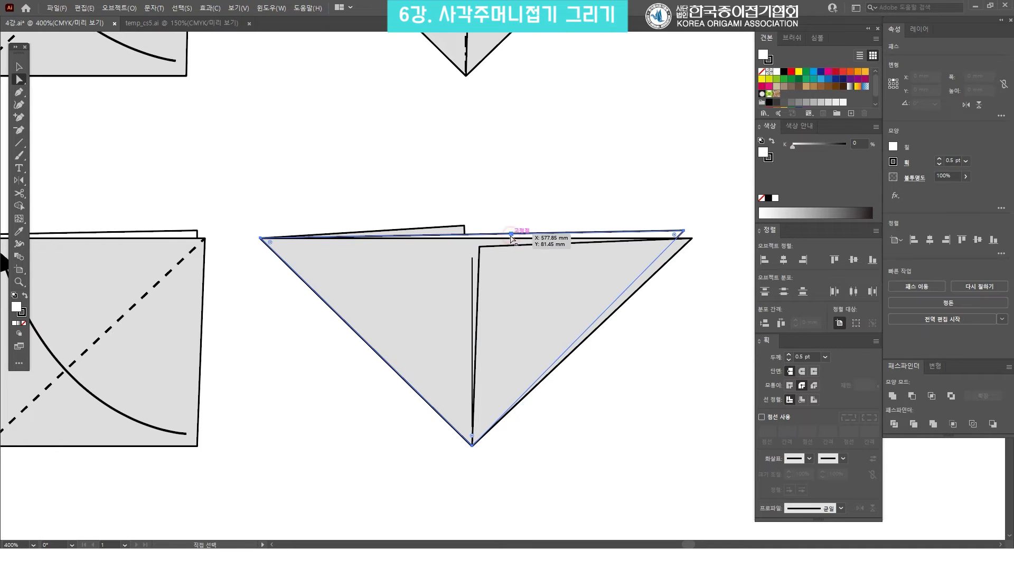
{"action": "left_click_drag", "start_coordinate": [512, 236], "coordinate": [483, 232]}
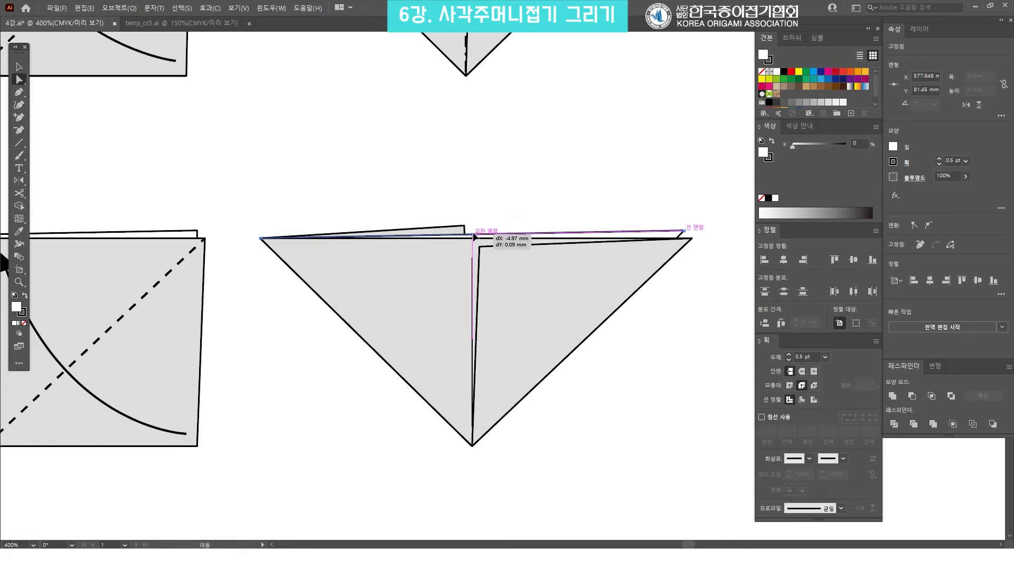
{"action": "left_click_drag", "start_coordinate": [482, 232], "coordinate": [473, 232]}
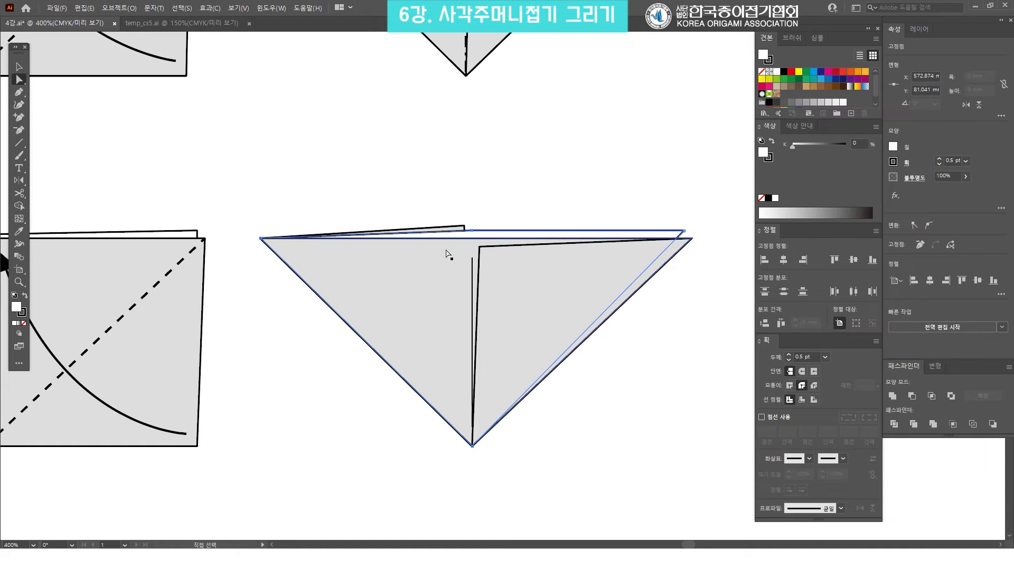
{"action": "left_click_drag", "start_coordinate": [596, 209], "coordinate": [547, 258]}
{"action": "left_click", "coordinate": [649, 267]}
{"action": "left_click", "coordinate": [626, 284]}
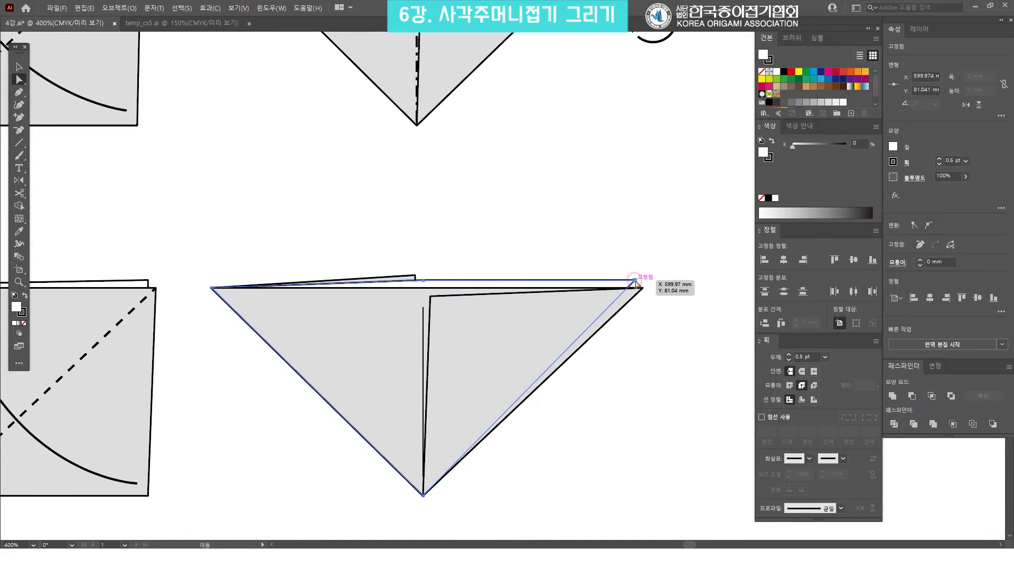
{"action": "left_click_drag", "start_coordinate": [636, 283], "coordinate": [644, 289]}
Zoom back out to the full diagram row and check the reshaped triangle.
{"action": "left_click", "coordinate": [584, 238]}
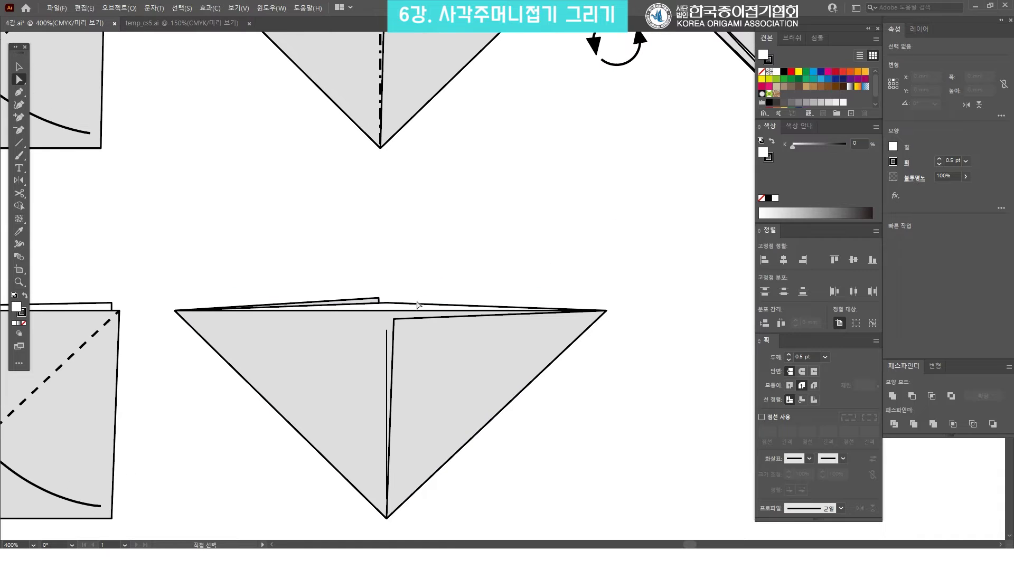
{"action": "left_click", "coordinate": [428, 300], "text": "alt"}
{"action": "left_click_drag", "start_coordinate": [415, 257], "coordinate": [448, 288]}
{"action": "key", "text": "v"}
{"action": "left_click", "coordinate": [434, 333]}
{"action": "left_click", "coordinate": [461, 293]}
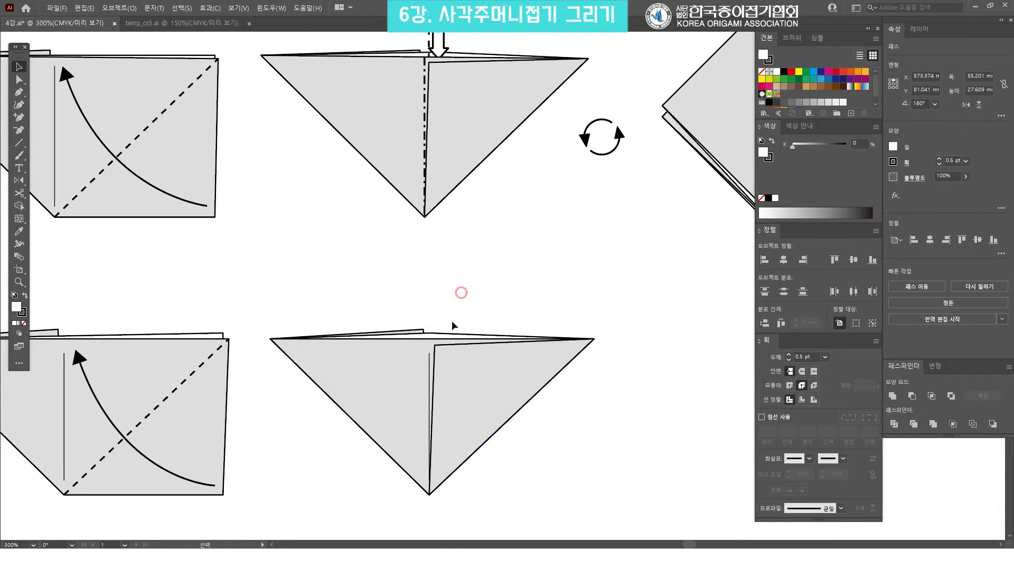
{"action": "left_click", "coordinate": [457, 319]}
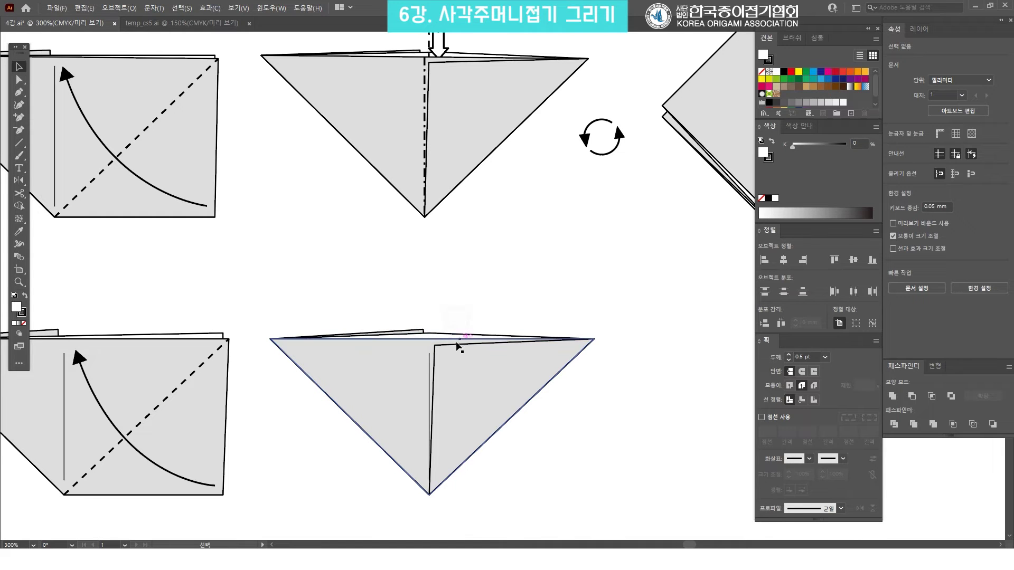
{"action": "left_click", "coordinate": [439, 338]}
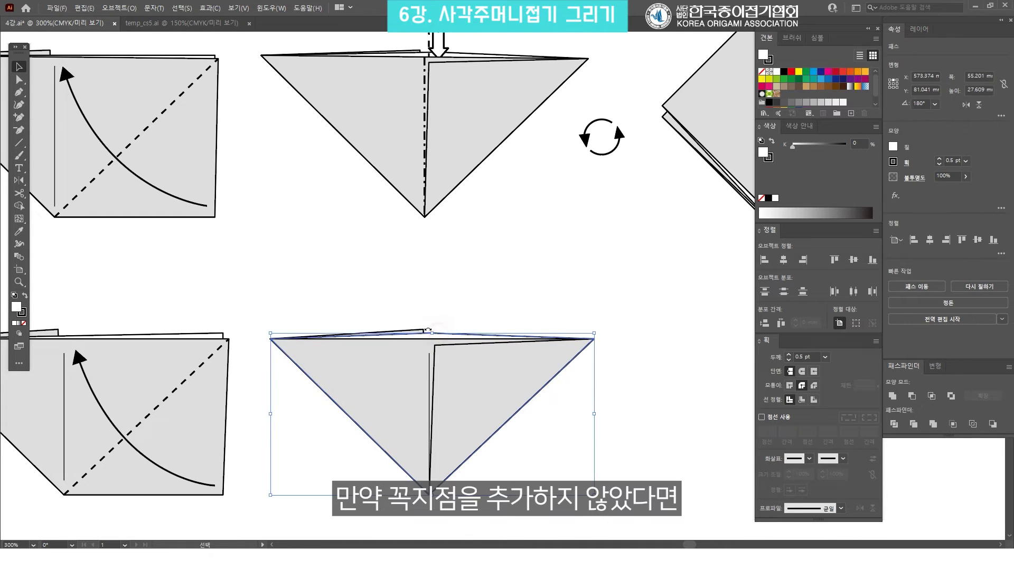
{"action": "left_click", "coordinate": [452, 316]}
{"action": "key", "text": "minus"}
{"action": "left_click", "coordinate": [430, 334]}
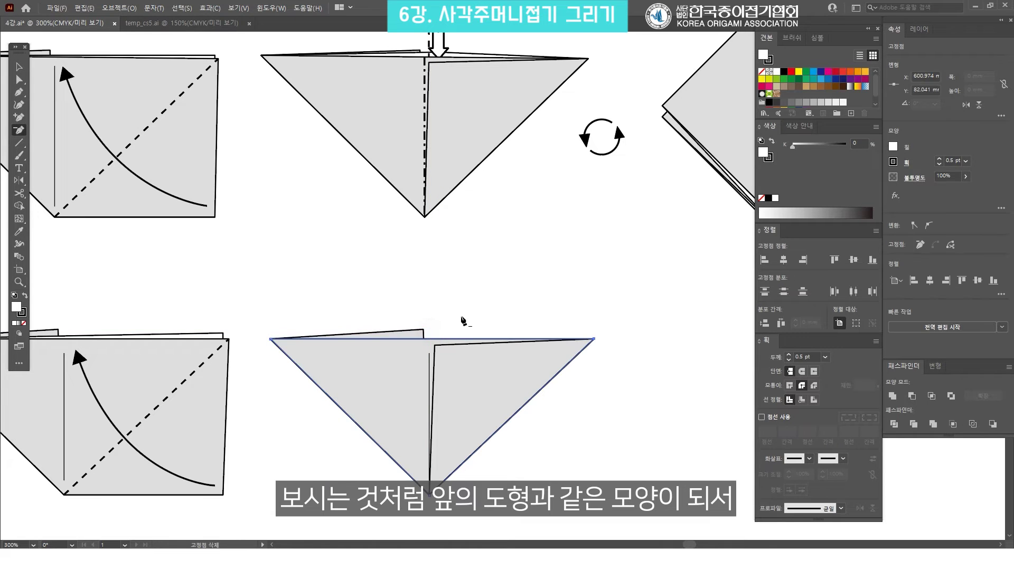
{"action": "key", "text": "v"}
{"action": "left_click", "coordinate": [411, 346]}
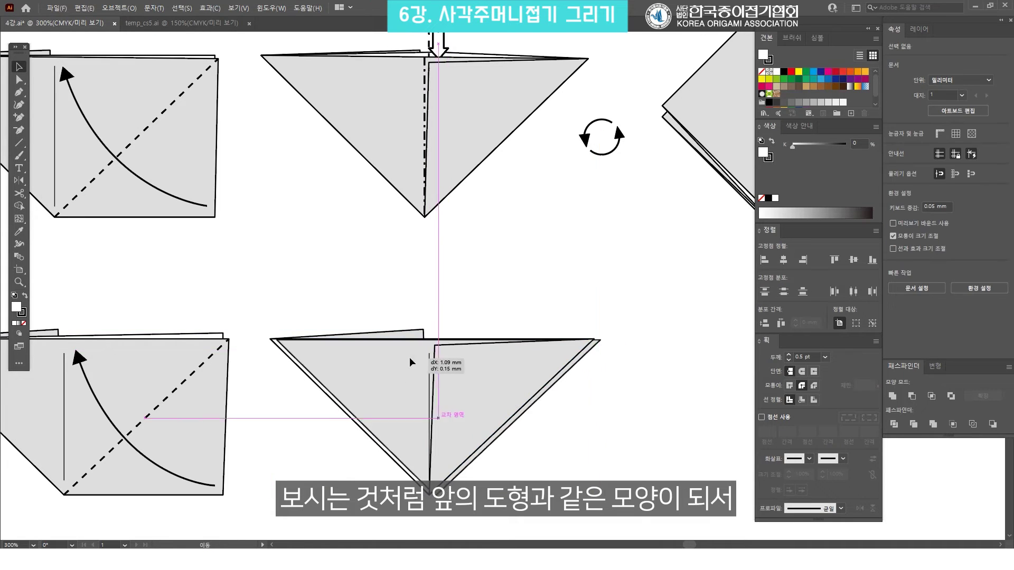
{"action": "left_click", "coordinate": [486, 331]}
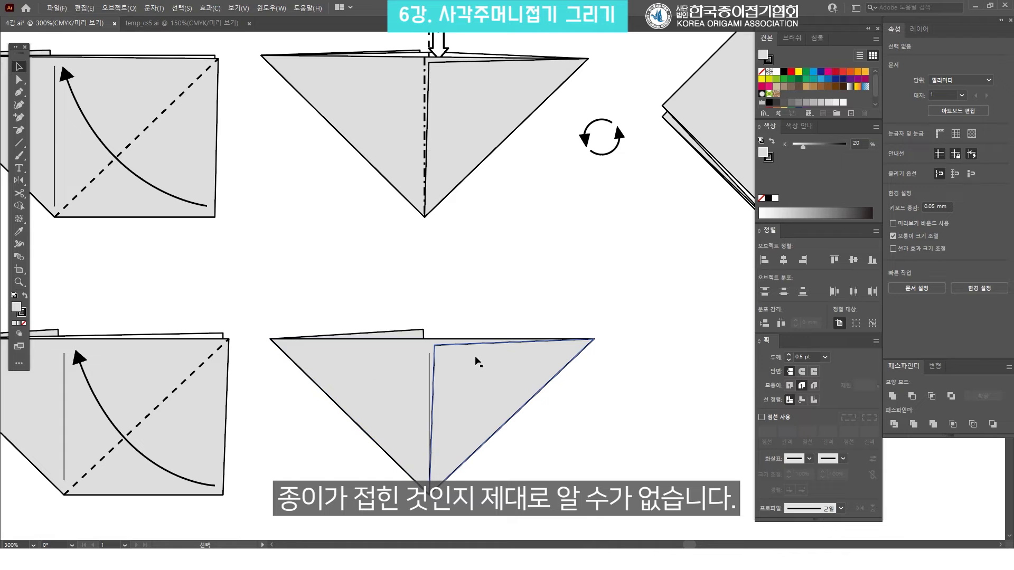
{"action": "left_click", "coordinate": [455, 303]}
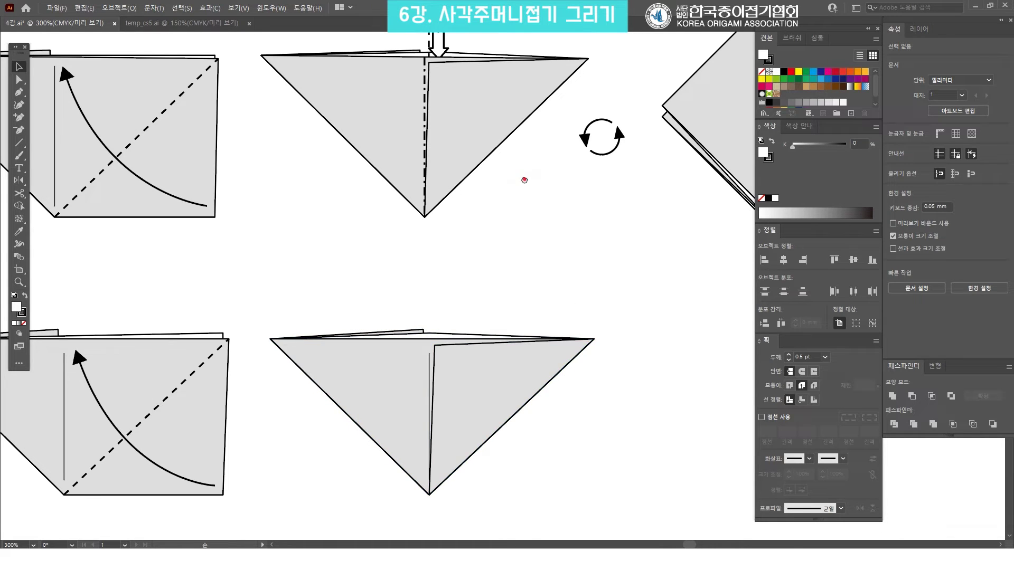
{"action": "left_click_drag", "start_coordinate": [524, 179], "coordinate": [539, 309]}
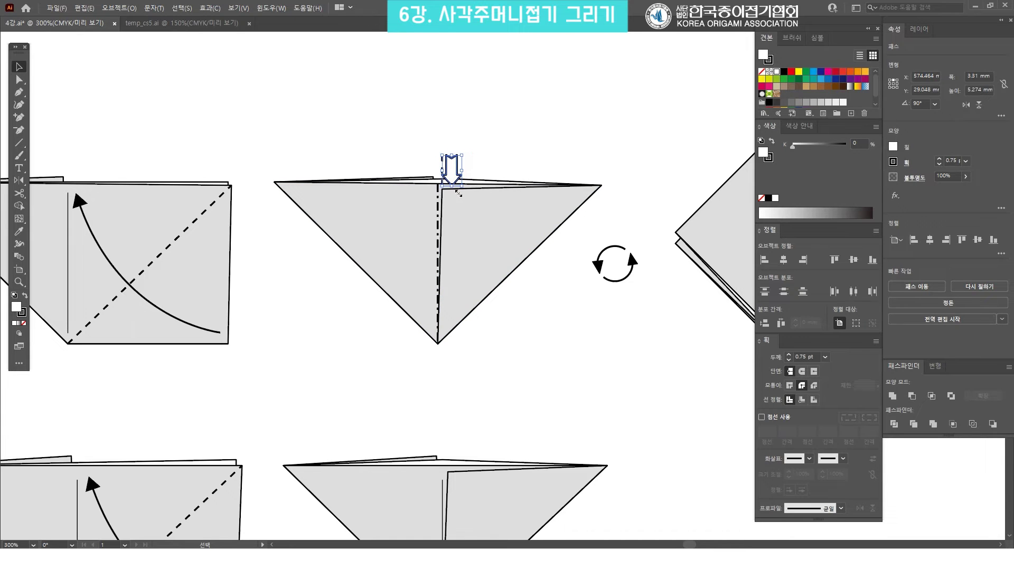
{"action": "left_click_drag", "start_coordinate": [489, 249], "coordinate": [501, 177]}
{"action": "scroll", "coordinate": [494, 211], "scroll_direction": "down", "scroll_amount": 4}
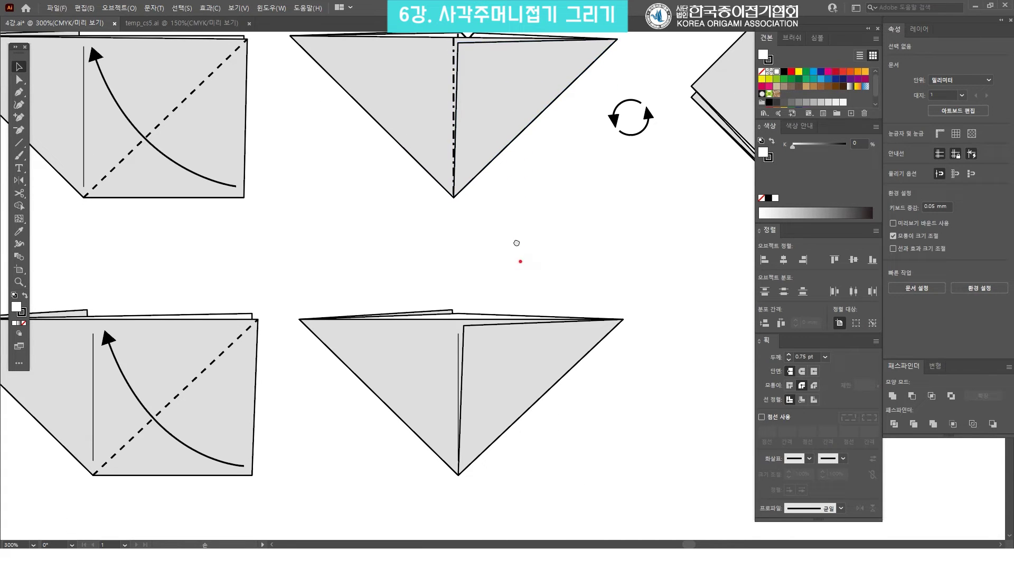
{"action": "scroll", "coordinate": [536, 211], "scroll_direction": "down", "scroll_amount": 2}
{"action": "left_click", "coordinate": [454, 308]}
{"action": "left_click_drag", "start_coordinate": [455, 307], "coordinate": [456, 281]}
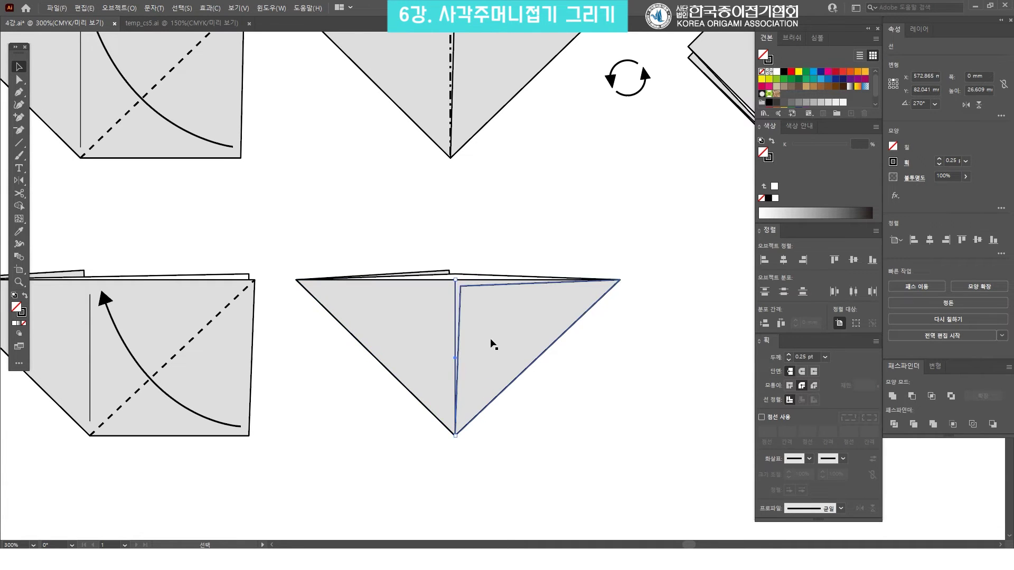
Make the vertical crease a 0.75 pt dashed line with a 4, 2, 1, 2 dash-dot pattern.
{"action": "key", "text": "ctrl+plus"}
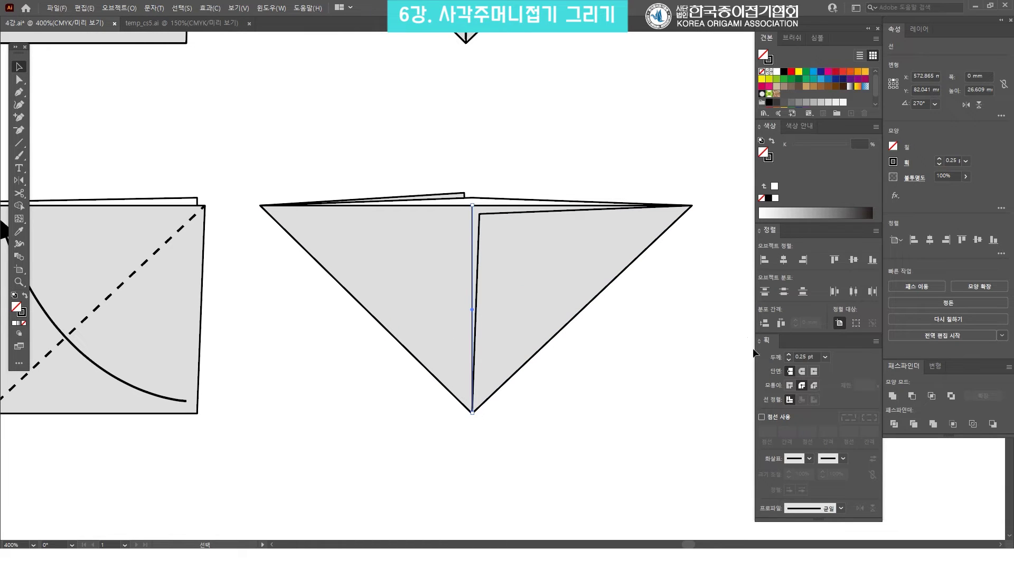
{"action": "left_click", "coordinate": [826, 357]}
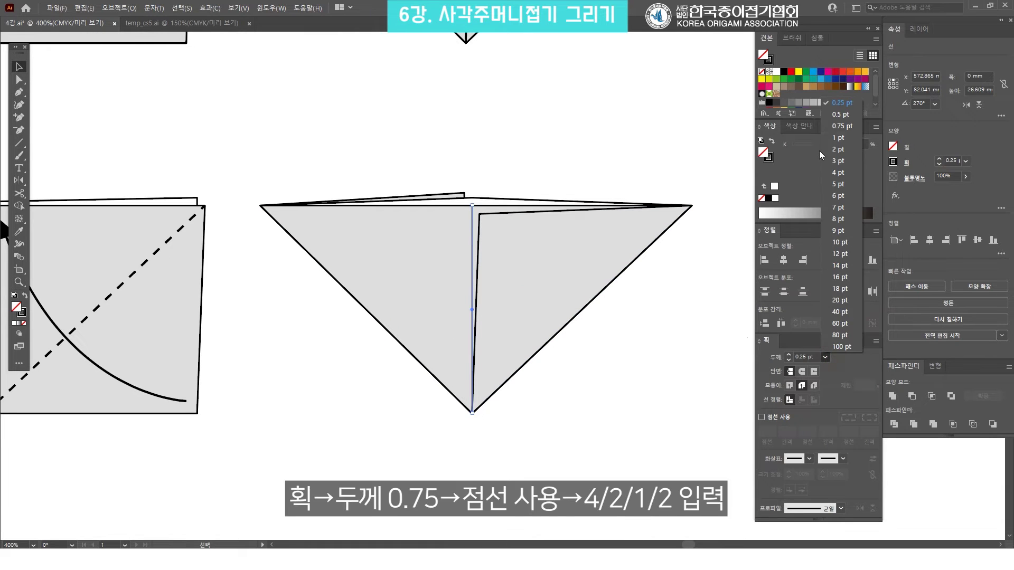
{"action": "left_click", "coordinate": [842, 127]}
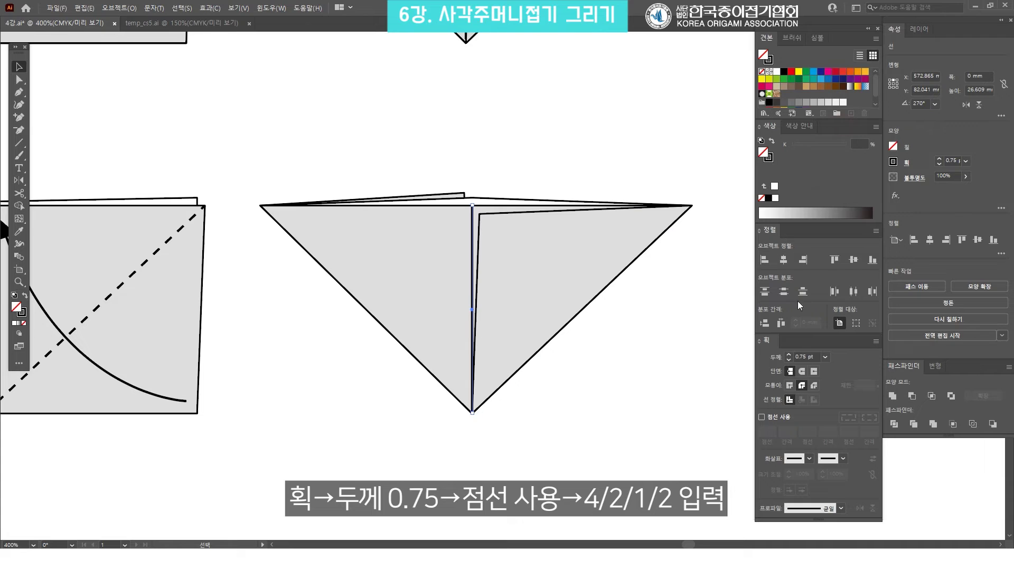
{"action": "left_click", "coordinate": [778, 418]}
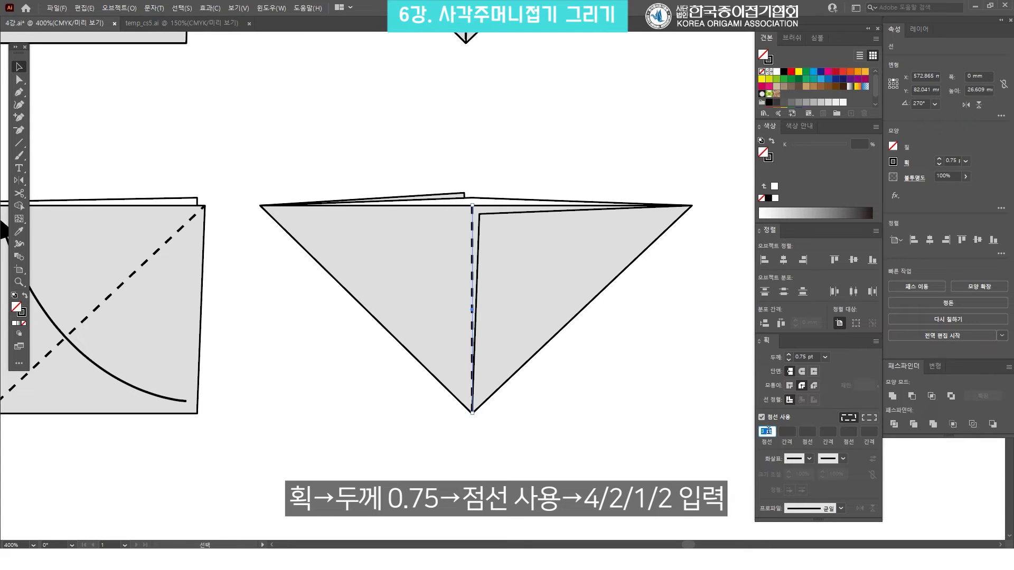
{"action": "type", "text": "4"}
{"action": "type", "text": "2"}
{"action": "key", "text": "Tab"}
{"action": "type", "text": "1"}
{"action": "key", "text": "Tab"}
{"action": "type", "text": "2"}
{"action": "key", "text": "Return"}
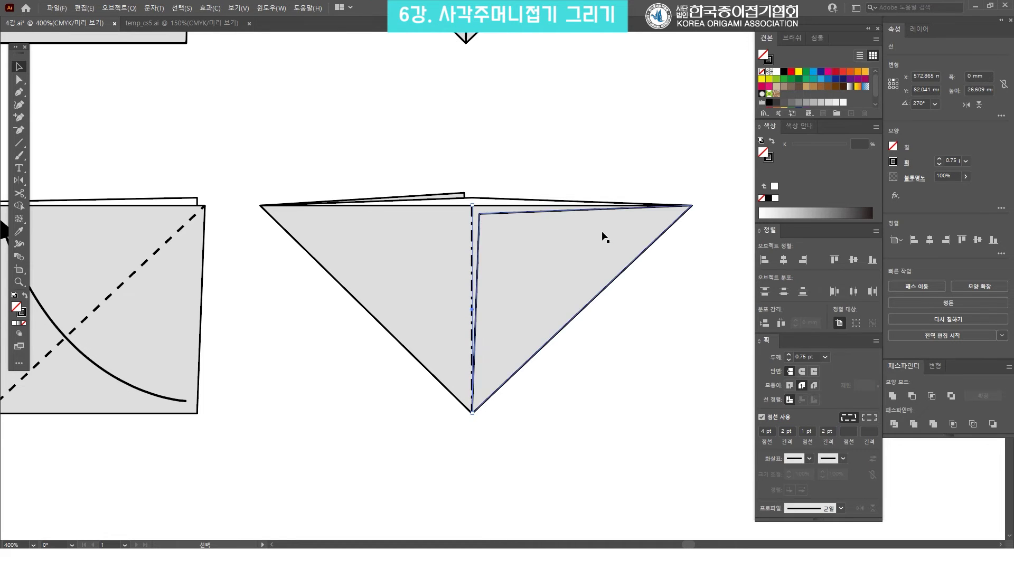
{"action": "left_click", "coordinate": [522, 252]}
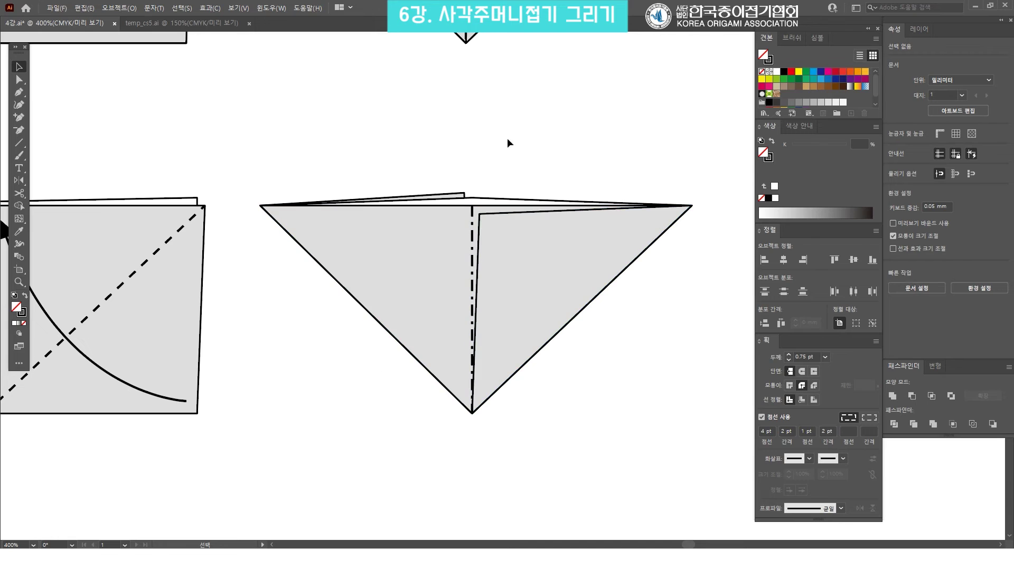
{"action": "left_click_drag", "start_coordinate": [527, 179], "coordinate": [518, 237]}
{"action": "left_click", "coordinate": [525, 174]}
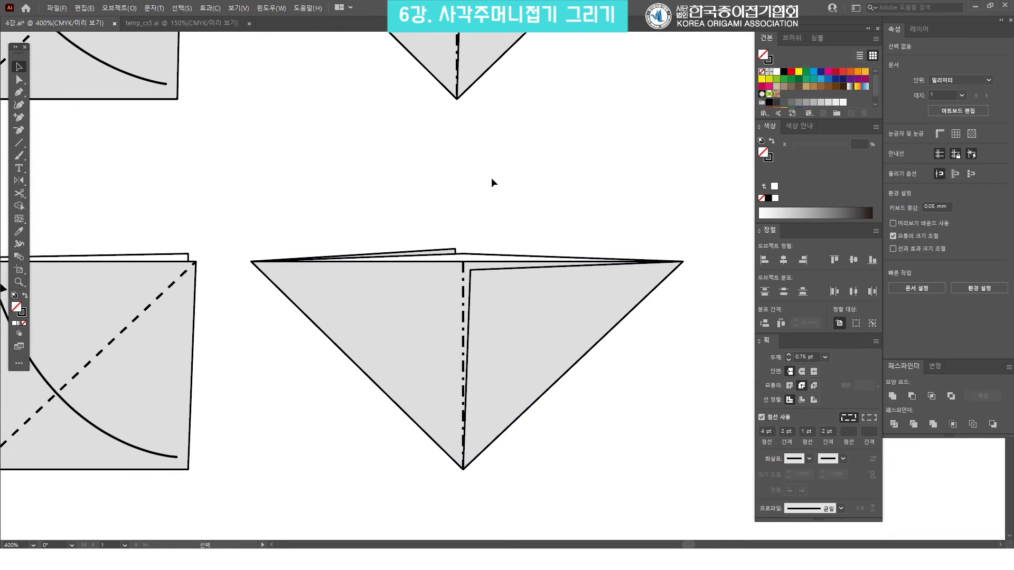
Draw a vertical line above the triangle extending the fold upward.
{"action": "left_click", "coordinate": [19, 142]}
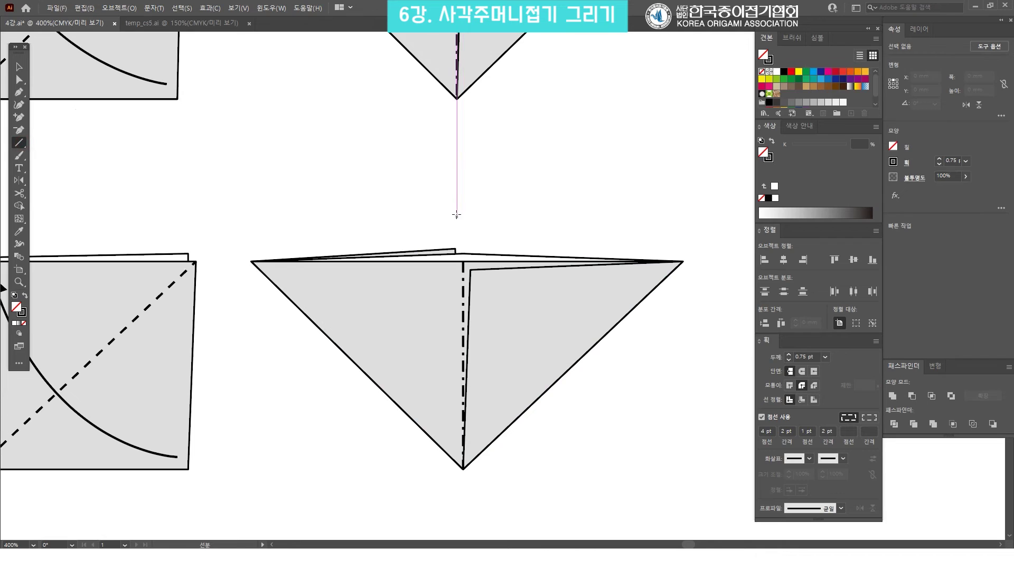
{"action": "left_click_drag", "start_coordinate": [457, 201], "coordinate": [459, 331]}
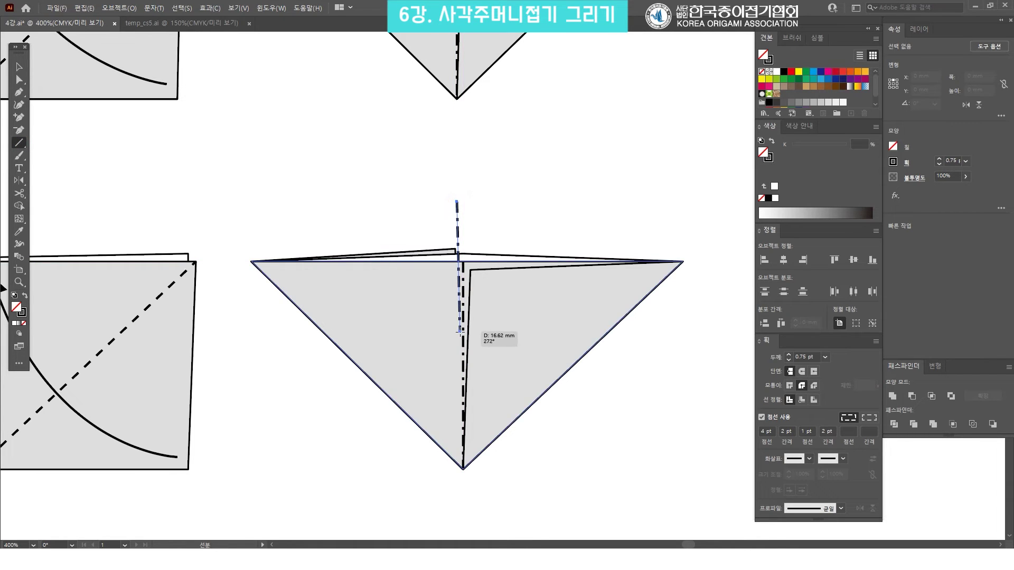
{"action": "key", "text": "v"}
{"action": "left_click", "coordinate": [485, 218]}
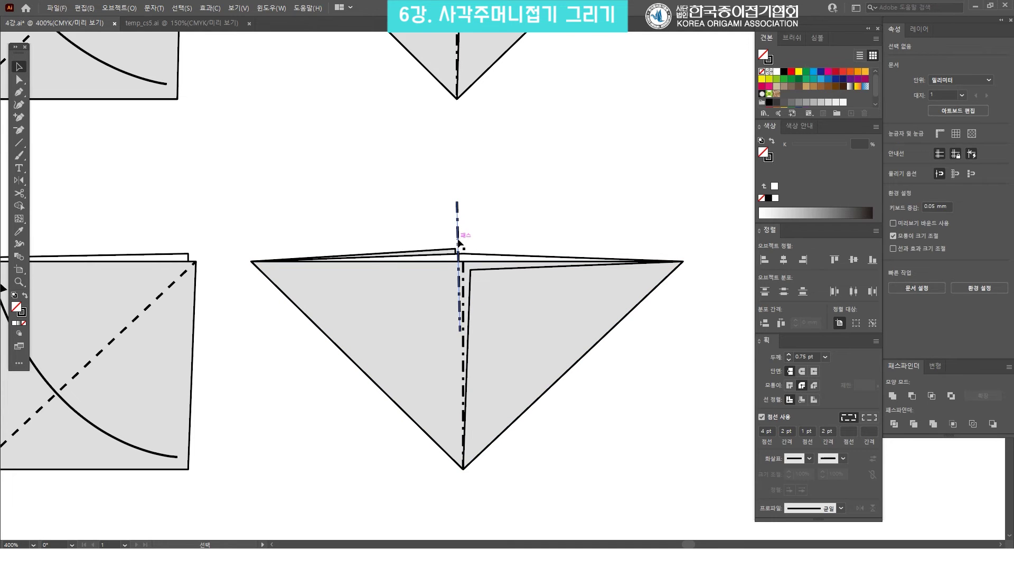
{"action": "left_click", "coordinate": [458, 243]}
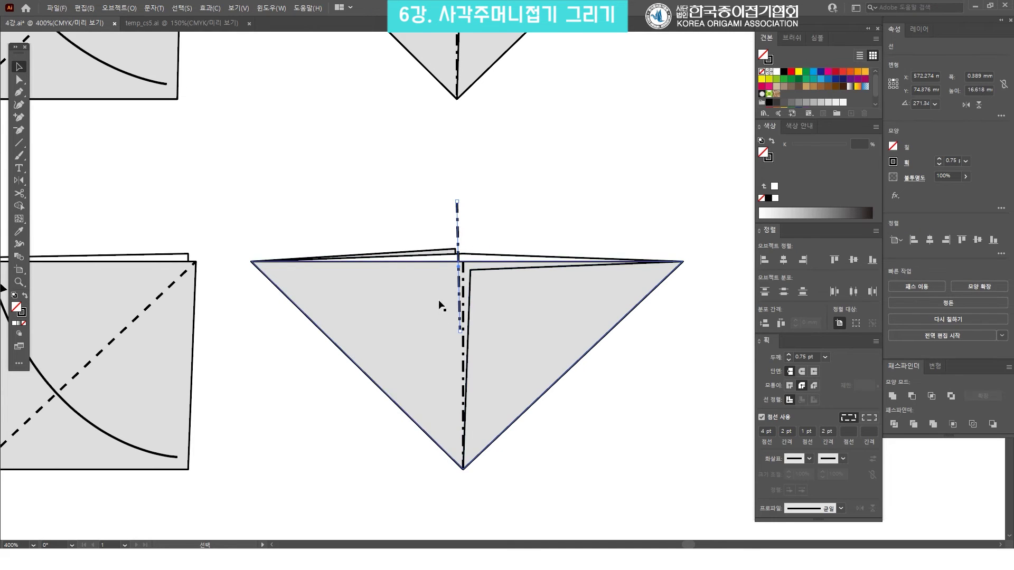
{"action": "left_click", "coordinate": [555, 196]}
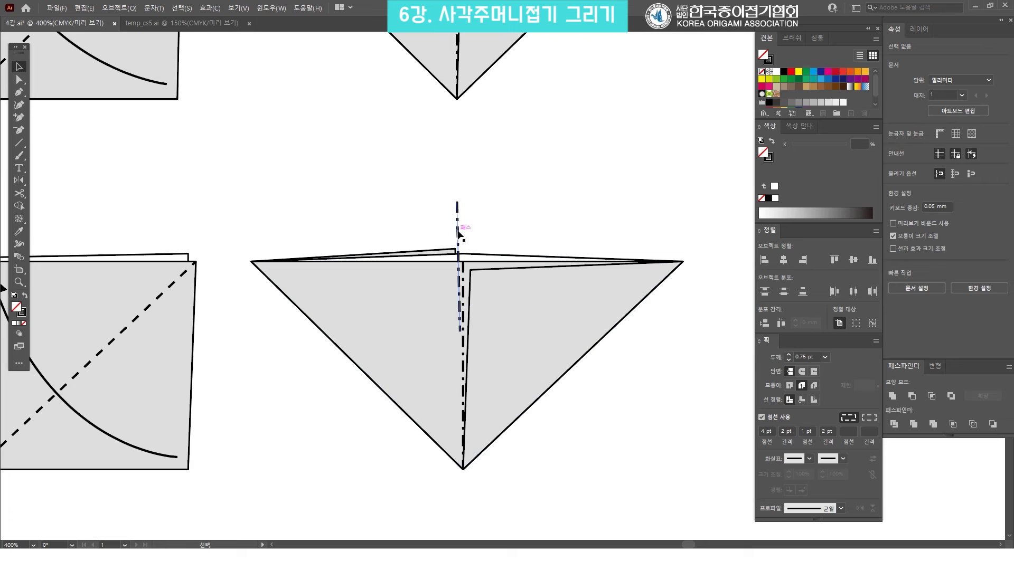
{"action": "left_click", "coordinate": [458, 232]}
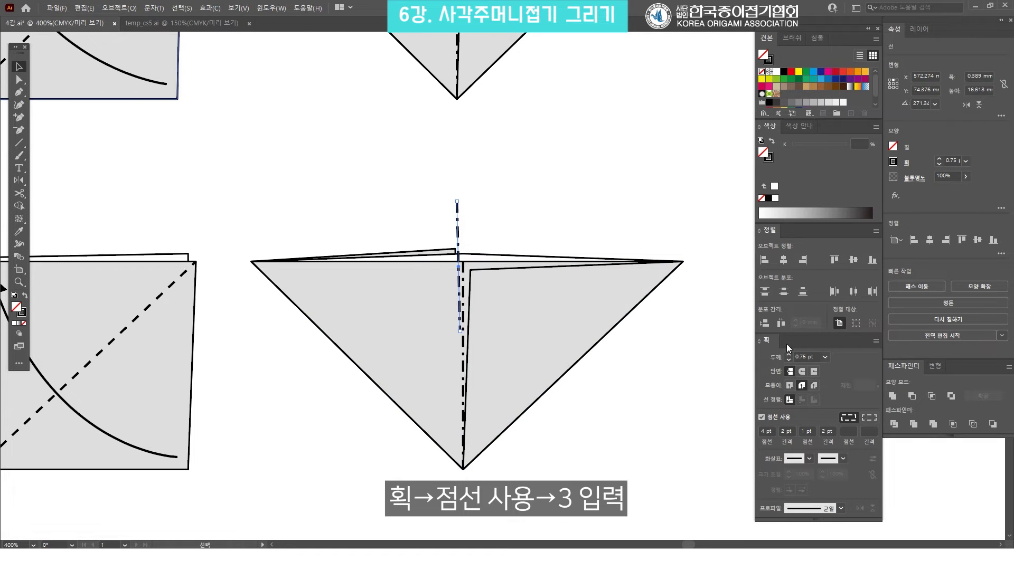
Set the line's dash to 3 pt and adjust its top end and position.
{"action": "left_click", "coordinate": [766, 432]}
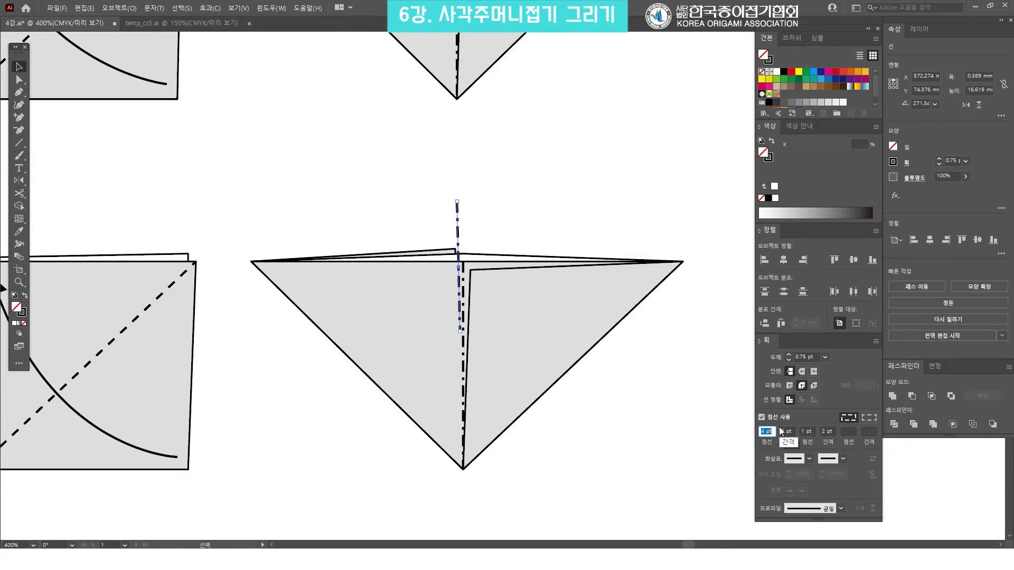
{"action": "type", "text": "3"}
{"action": "key", "text": "Tab"}
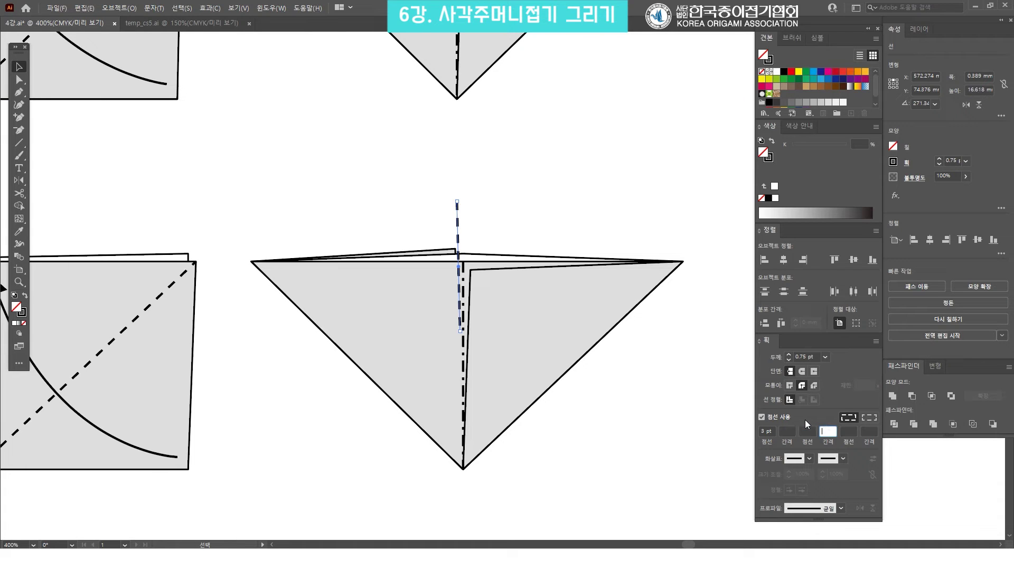
{"action": "key", "text": "a"}
{"action": "left_click_drag", "start_coordinate": [458, 203], "coordinate": [458, 206]}
{"action": "key", "text": "v"}
{"action": "left_click", "coordinate": [488, 222]}
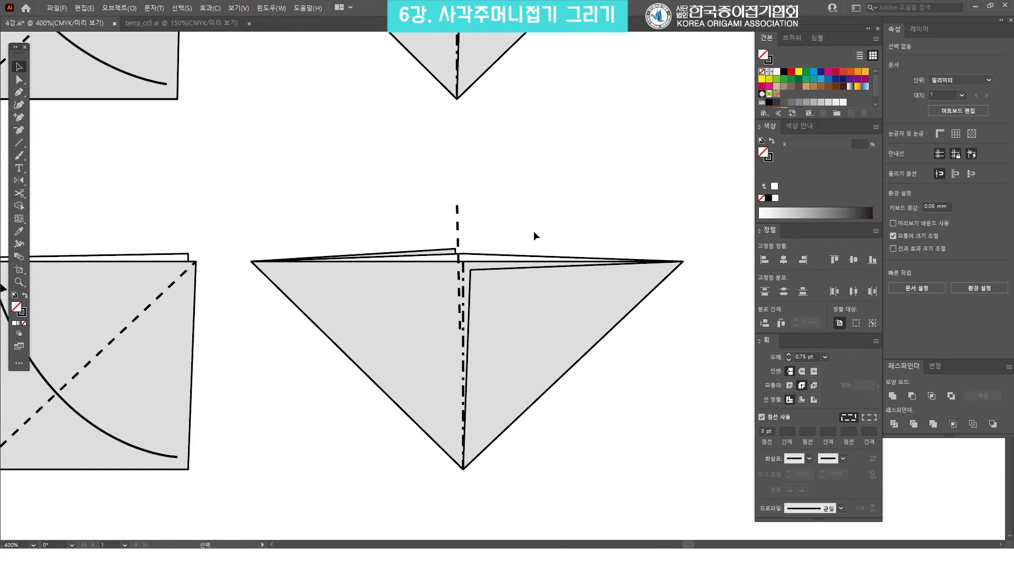
{"action": "left_click_drag", "start_coordinate": [467, 260], "coordinate": [461, 246]}
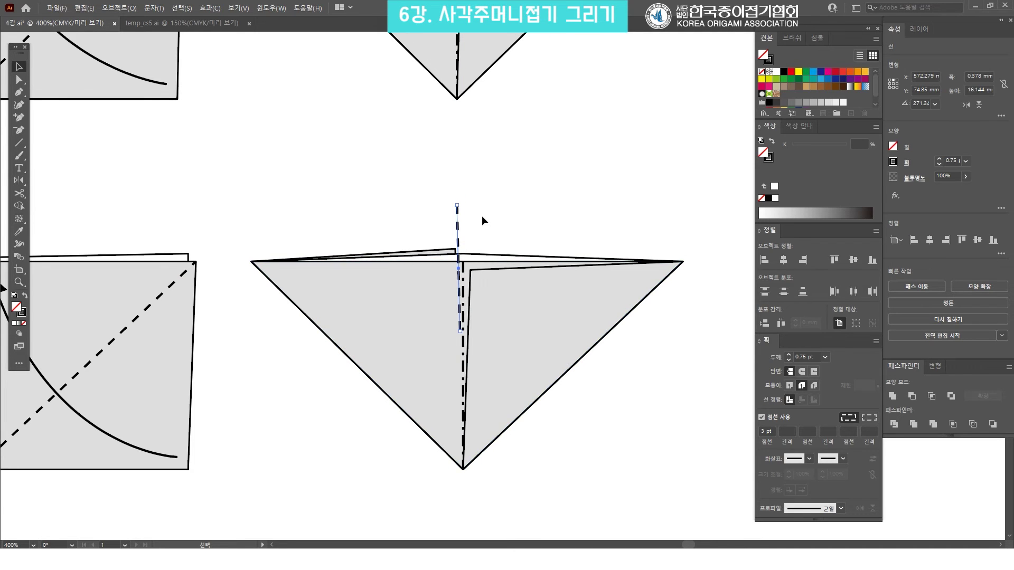
{"action": "key", "text": "a"}
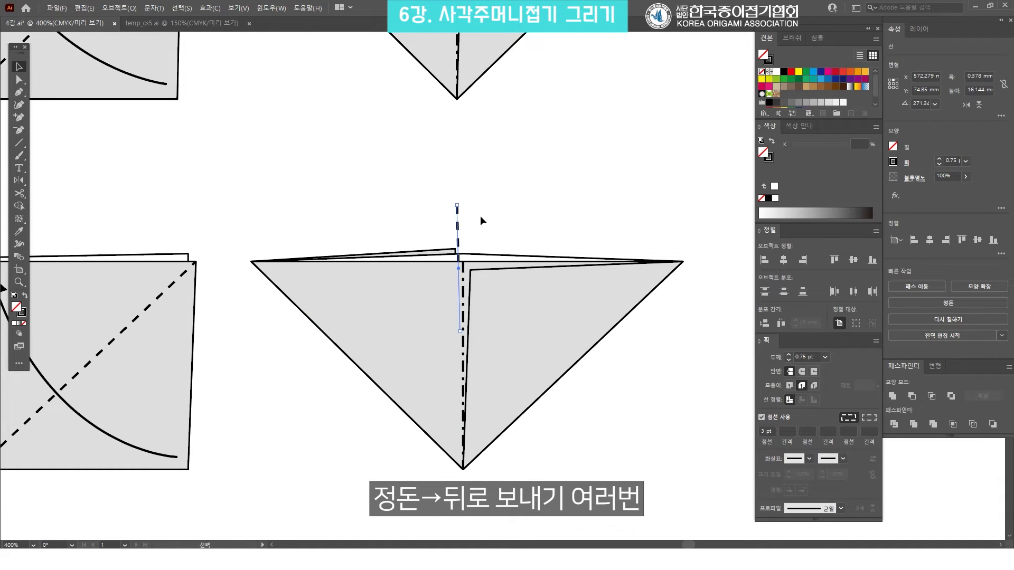
Find and select the down arrow in the upper diagram.
{"action": "left_click", "coordinate": [498, 240]}
{"action": "left_click_drag", "start_coordinate": [506, 244], "coordinate": [489, 244]}
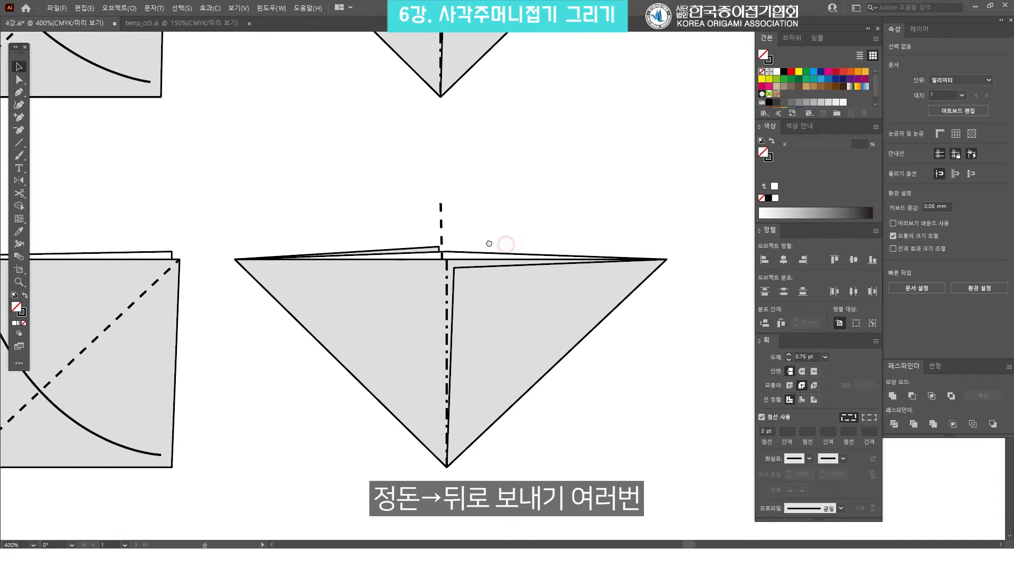
{"action": "left_click", "coordinate": [447, 266]}
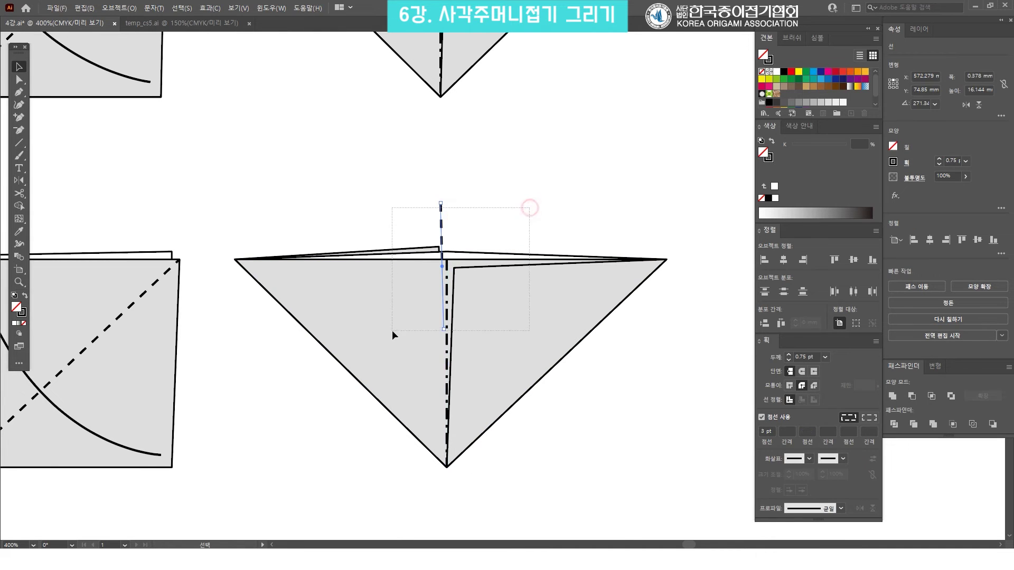
{"action": "left_click", "coordinate": [524, 190]}
{"action": "left_click_drag", "start_coordinate": [513, 201], "coordinate": [556, 179]}
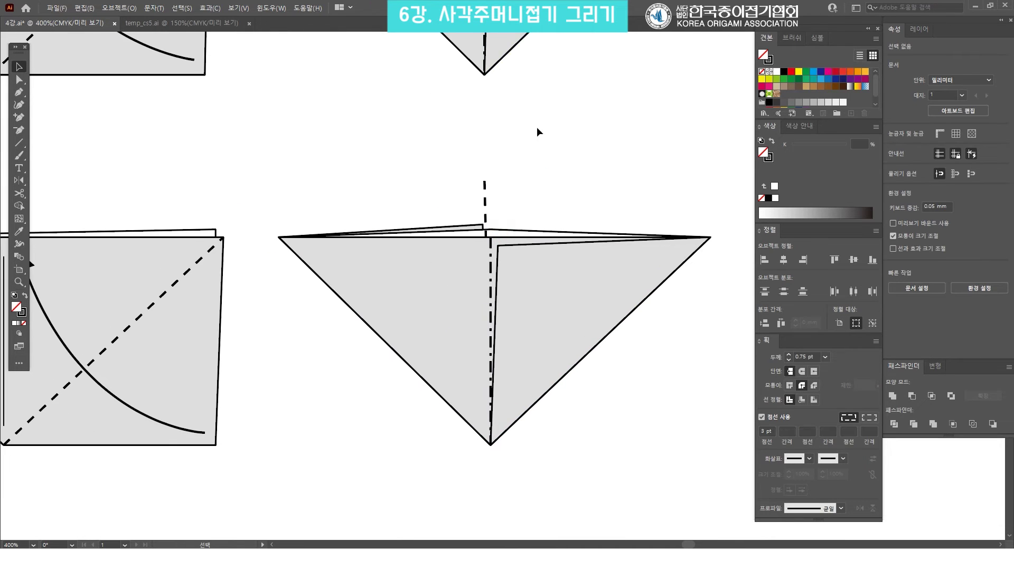
{"action": "scroll", "coordinate": [537, 131], "scroll_direction": "up", "scroll_amount": 5}
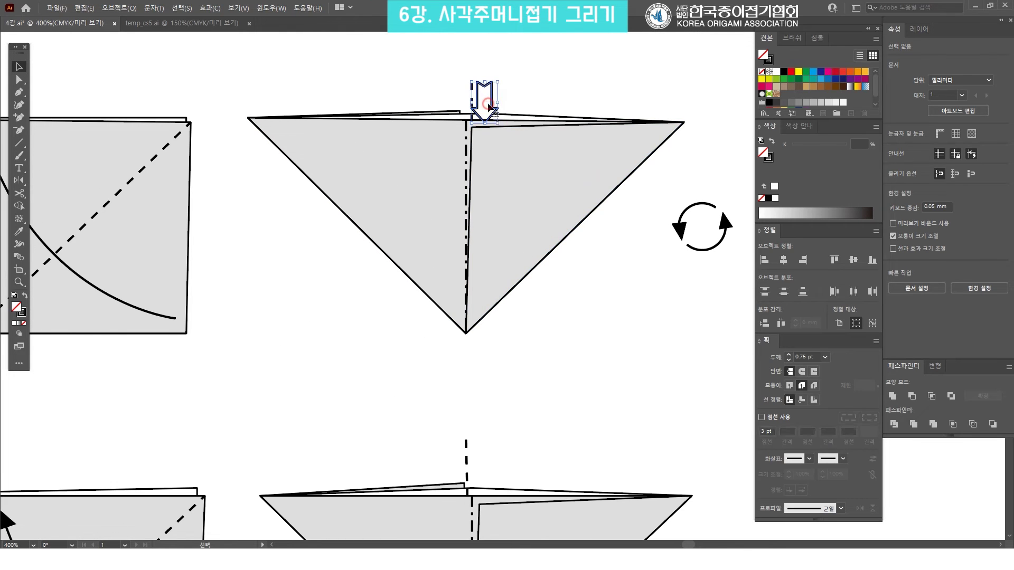
{"action": "left_click", "coordinate": [489, 132]}
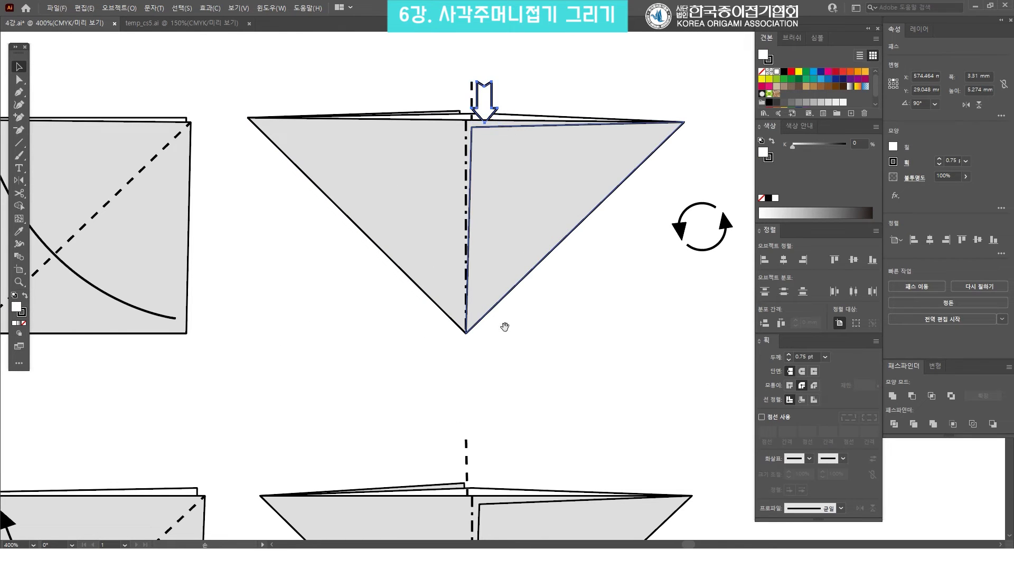
{"action": "scroll", "coordinate": [499, 254], "scroll_direction": "down", "scroll_amount": 5}
Paste the down arrow onto the lower triangle's top edge, where its crease meets it.
{"action": "key", "text": "ctrl+v"}
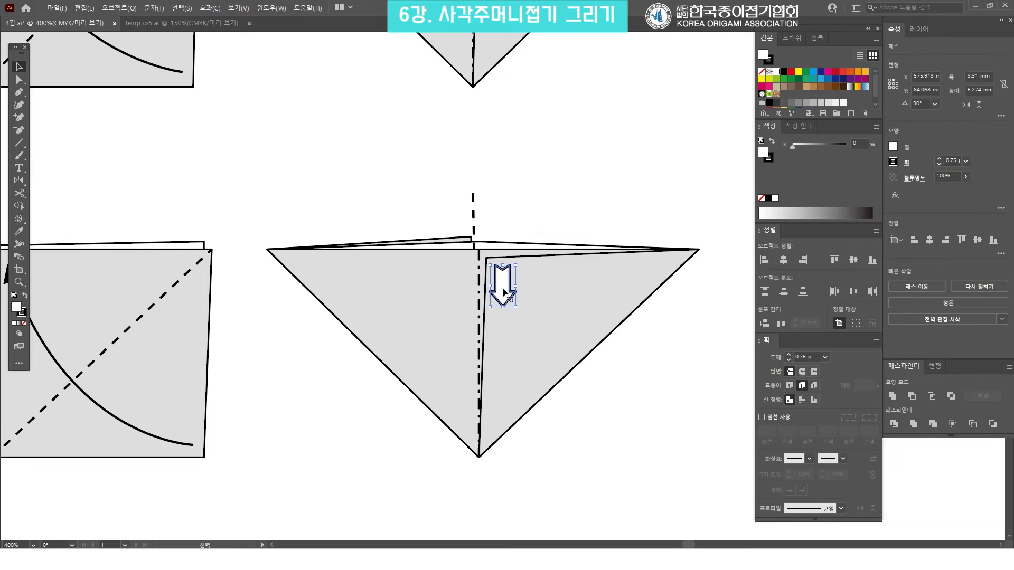
{"action": "left_click_drag", "start_coordinate": [501, 287], "coordinate": [487, 239]}
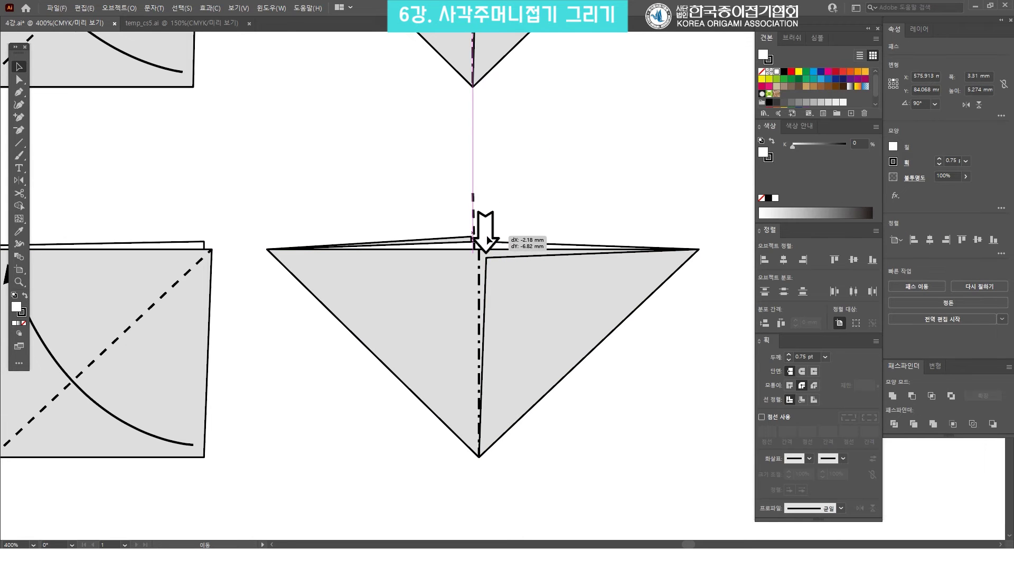
{"action": "left_click_drag", "start_coordinate": [487, 239], "coordinate": [487, 238]}
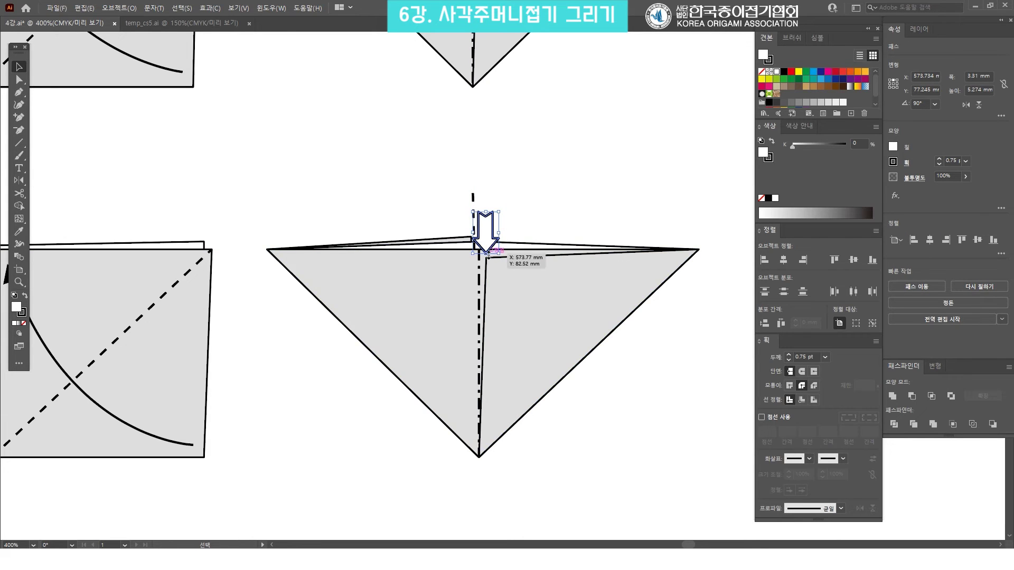
{"action": "left_click", "coordinate": [529, 209]}
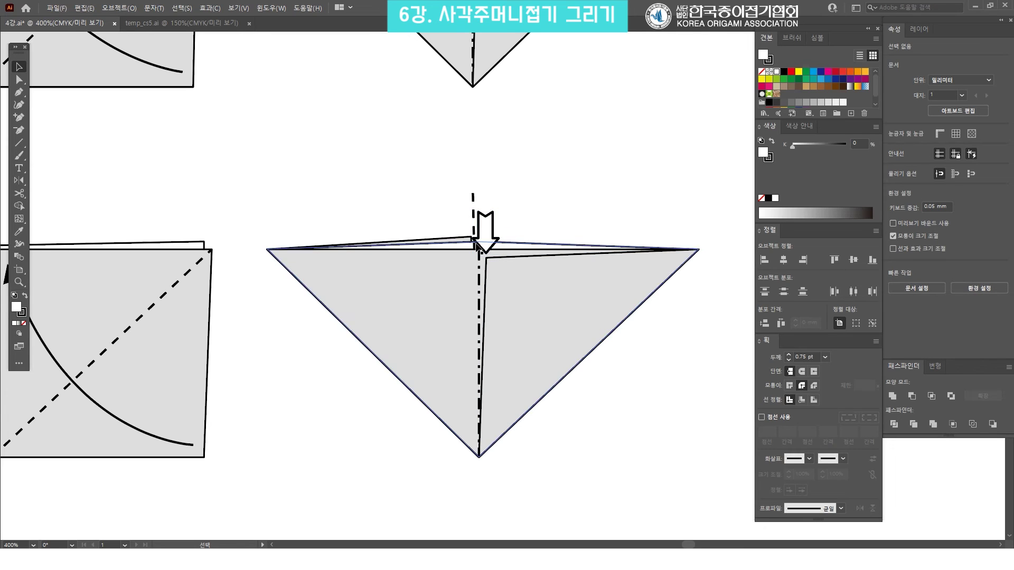
{"action": "left_click", "coordinate": [518, 210]}
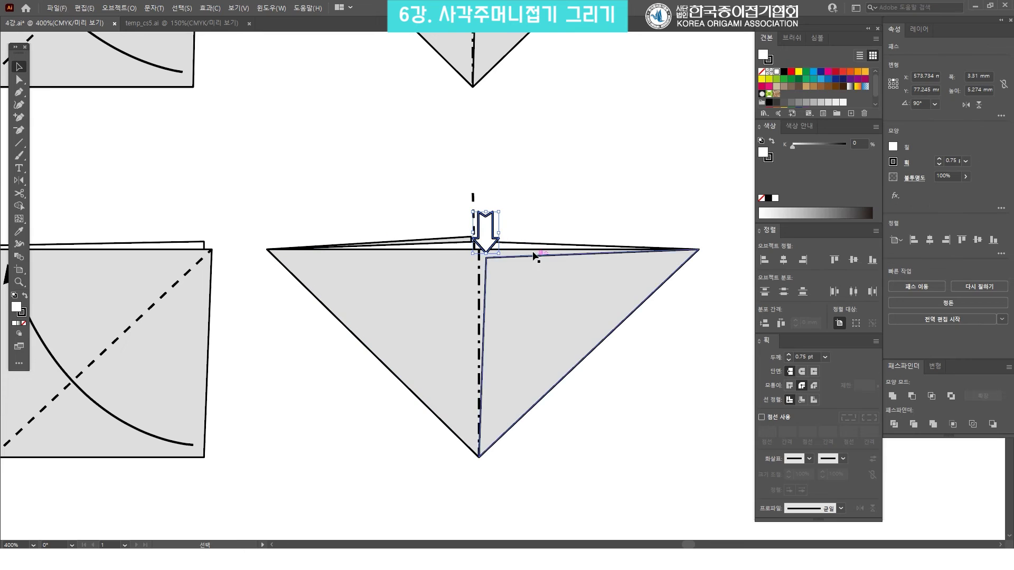
Zoom in with Direct Selection to check the arrow's fit at the triangle's top.
{"action": "key", "text": "a"}
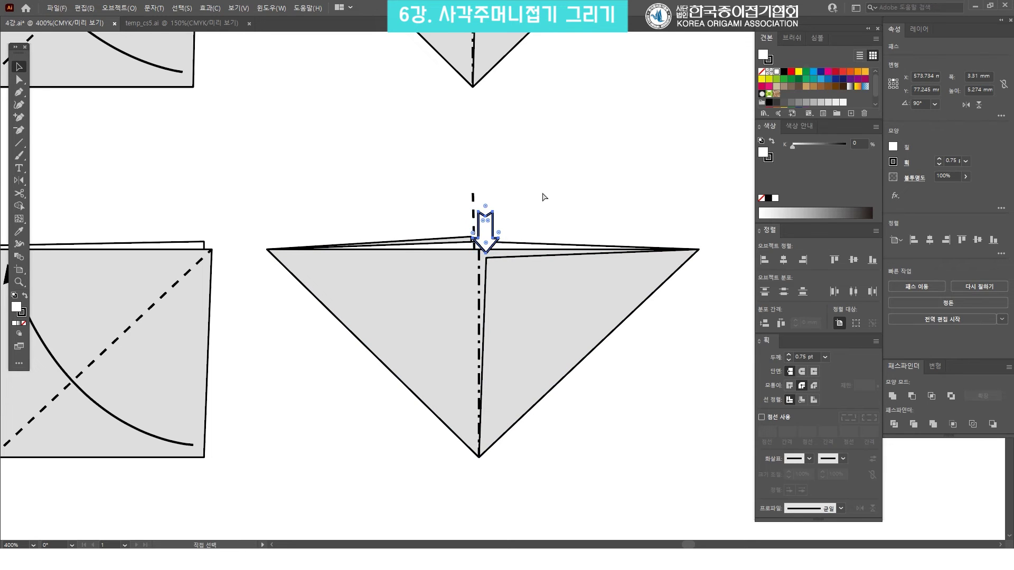
{"action": "left_click", "coordinate": [542, 193]}
{"action": "left_click", "coordinate": [500, 258], "text": "ctrl+space"}
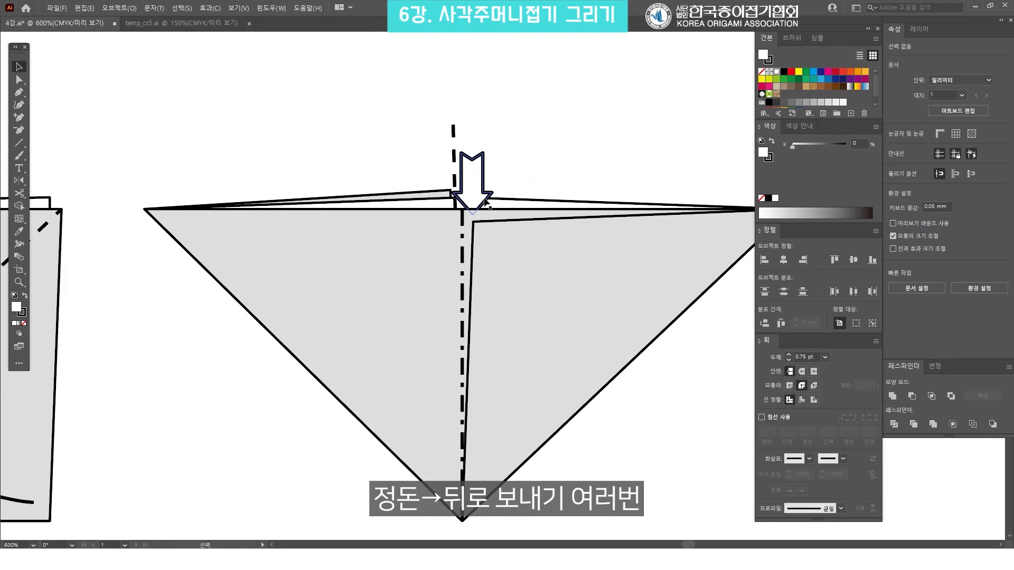
{"action": "left_click", "coordinate": [517, 155]}
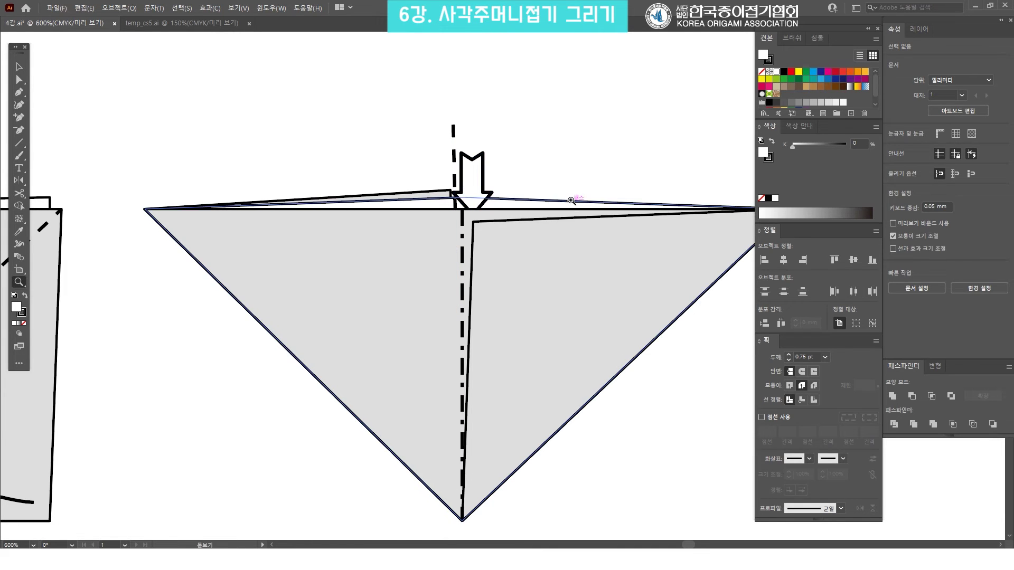
Zoom out to review the middle diagrams and bring the right-hand diagrams into view.
{"action": "left_click", "coordinate": [571, 201], "text": "alt"}
{"action": "left_click", "coordinate": [571, 201], "text": "alt"}
{"action": "left_click", "coordinate": [571, 202], "text": "alt"}
{"action": "mouse_move", "coordinate": [637, 162]}
{"action": "left_mouse_down"}
{"action": "mouse_move", "coordinate": [521, 229]}
{"action": "mouse_move", "coordinate": [536, 334]}
{"action": "left_mouse_up"}
{"action": "key", "text": "v"}
{"action": "left_click_drag", "start_coordinate": [536, 464], "coordinate": [327, 120]}
{"action": "left_click", "coordinate": [575, 303]}
{"action": "left_click_drag", "start_coordinate": [547, 441], "coordinate": [406, 349]}
{"action": "left_click", "coordinate": [602, 315]}
{"action": "mouse_move", "coordinate": [762, 293]}
{"action": "left_mouse_down"}
{"action": "mouse_move", "coordinate": [635, 256]}
{"action": "mouse_move", "coordinate": [503, 98]}
{"action": "left_mouse_up"}
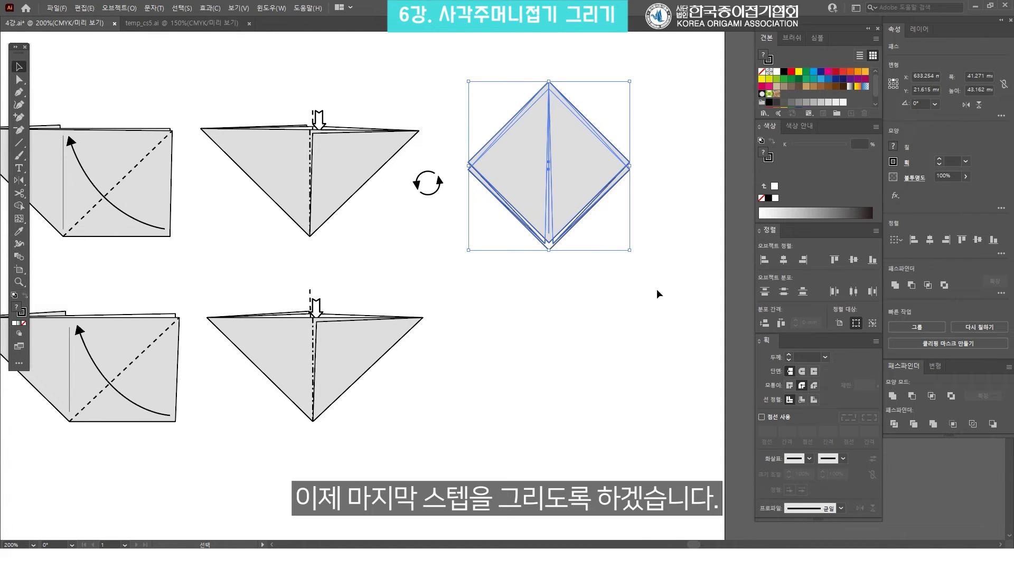
Alt-drag a copy of the rotation symbol straight down beside the lower triangle.
{"action": "left_click", "coordinate": [663, 248]}
{"action": "left_click_drag", "start_coordinate": [455, 322], "coordinate": [424, 299]}
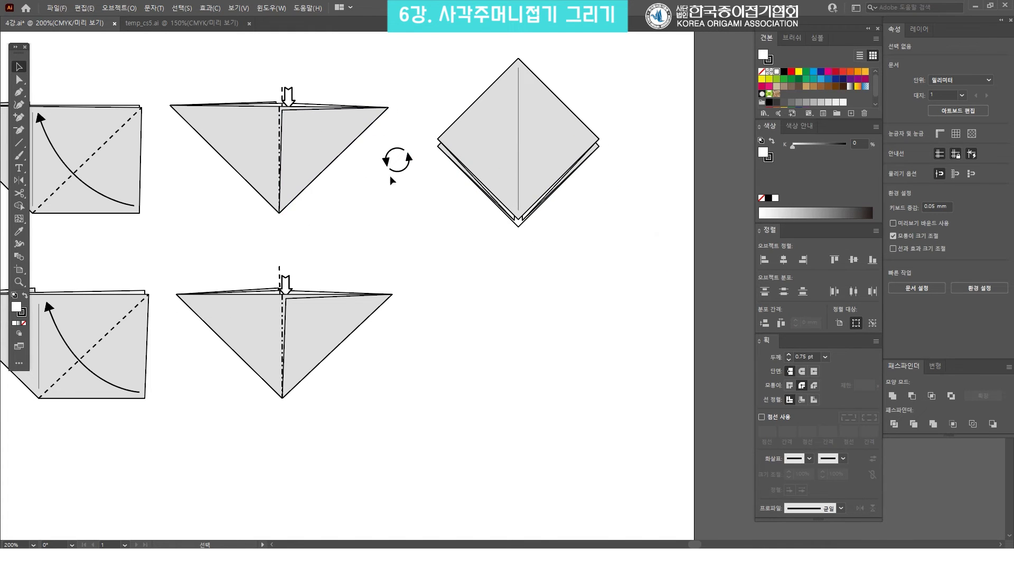
{"action": "left_click_drag", "start_coordinate": [411, 158], "coordinate": [411, 343]}
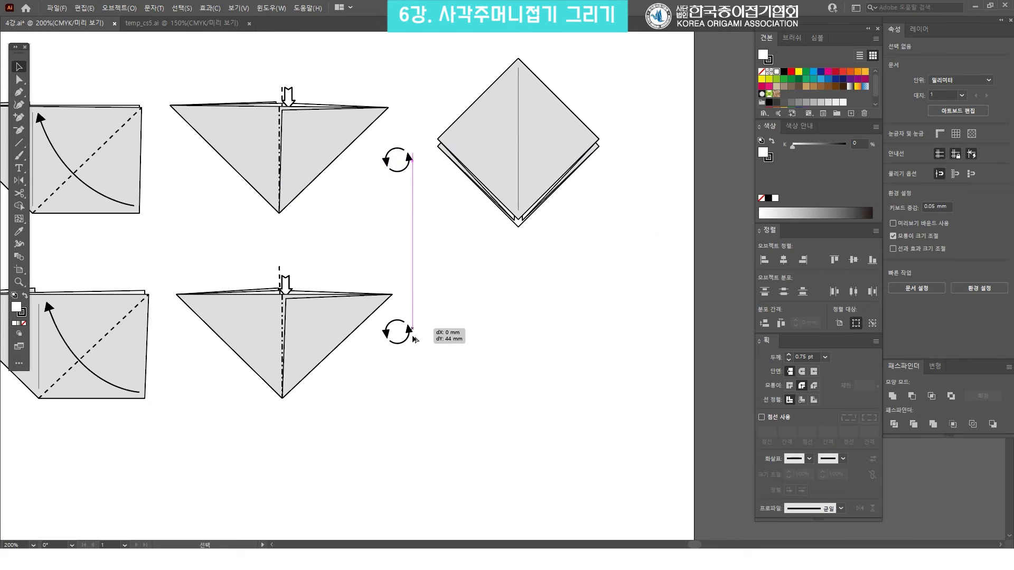
Alt-drag a duplicate of the lower triangle diagram to its right.
{"action": "left_click", "coordinate": [438, 368]}
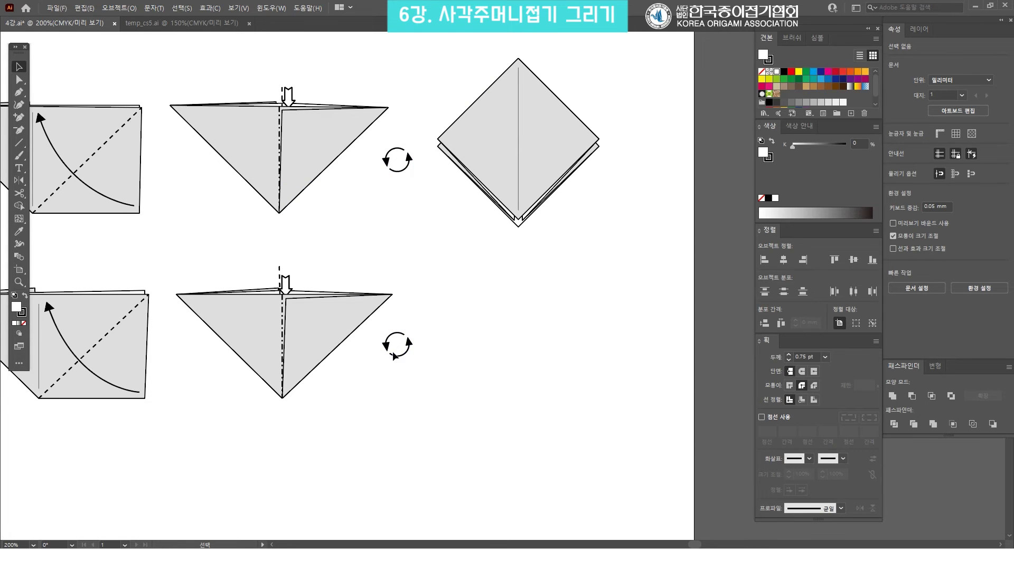
{"action": "left_click_drag", "start_coordinate": [527, 321], "coordinate": [509, 317]}
{"action": "mouse_move", "coordinate": [329, 391]}
{"action": "left_mouse_down"}
{"action": "mouse_move", "coordinate": [229, 281]}
{"action": "mouse_move", "coordinate": [492, 306]}
{"action": "left_mouse_up"}
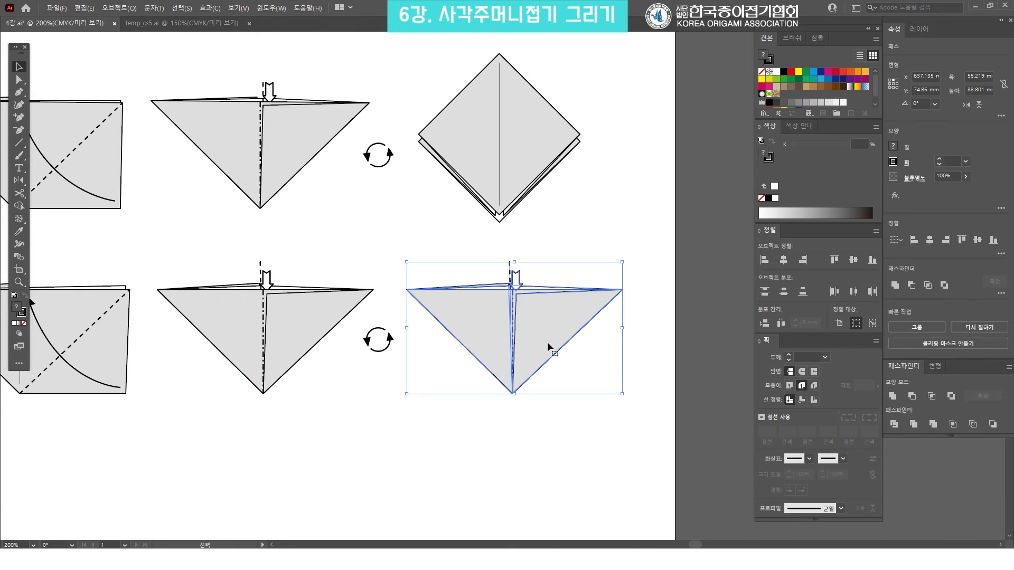
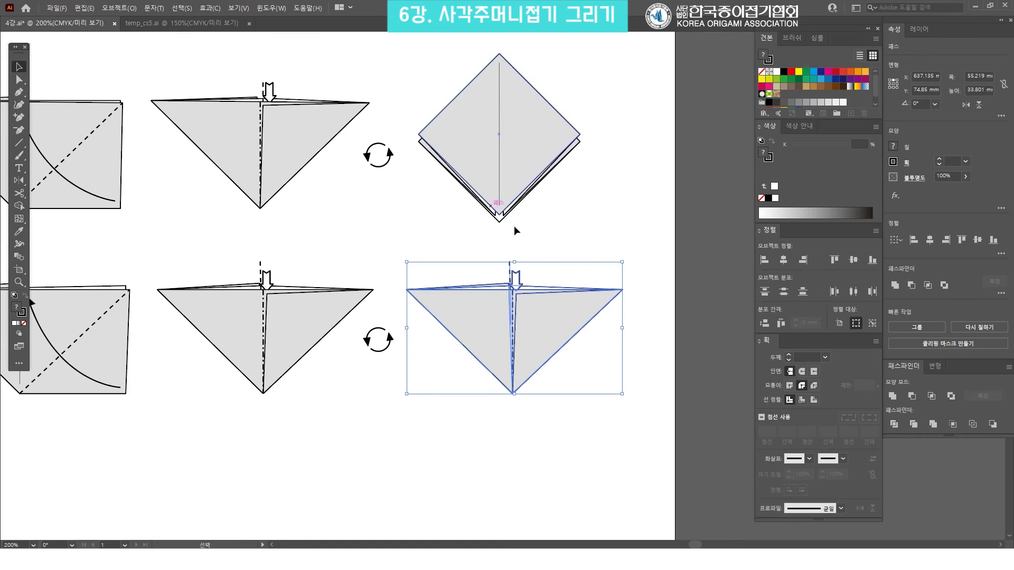
Undo the extra triangle copy so the lower row's last step is empty.
{"action": "key", "text": "ctrl+z"}
{"action": "key", "text": "ctrl+z"}
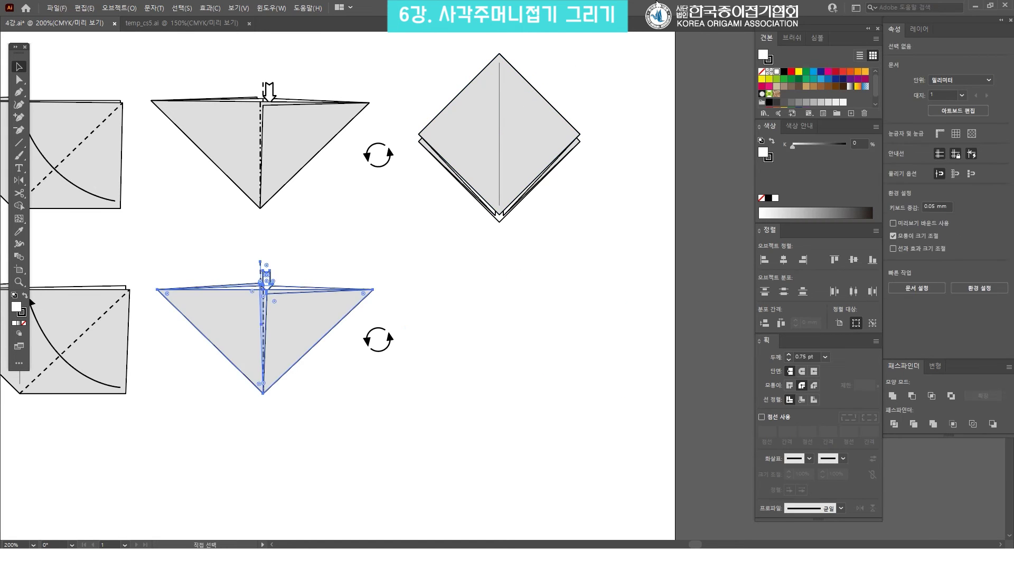
{"action": "left_click", "coordinate": [489, 279]}
{"action": "left_click_drag", "start_coordinate": [515, 168], "coordinate": [523, 187]}
{"action": "left_click", "coordinate": [479, 99]}
{"action": "left_click", "coordinate": [607, 90]}
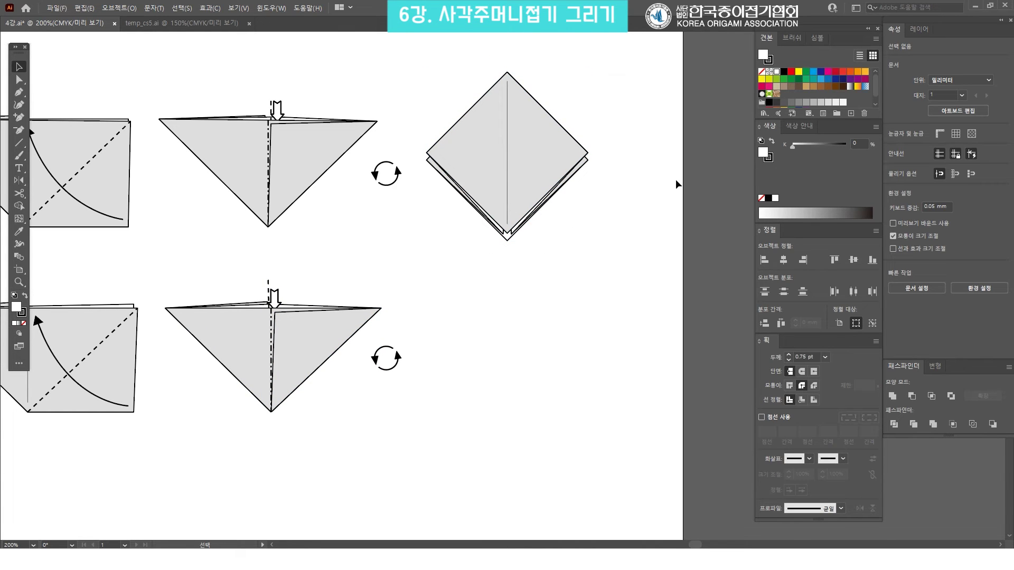
{"action": "left_click_drag", "start_coordinate": [19, 143], "coordinate": [65, 146]}
Draw a square after the lower rotate arrow and fill it with 20% light grey.
{"action": "left_click", "coordinate": [65, 146]}
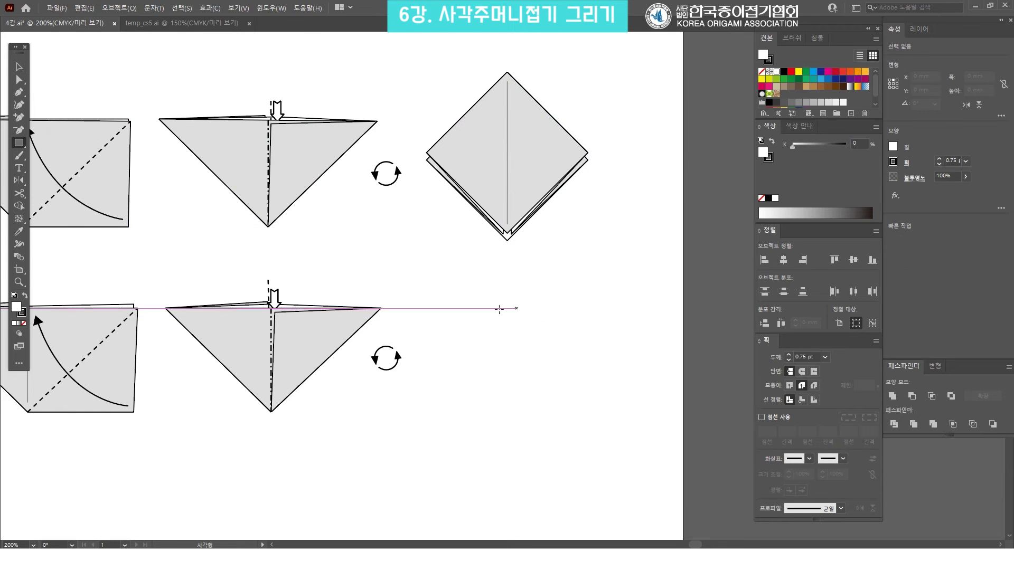
{"action": "left_click_drag", "start_coordinate": [467, 302], "coordinate": [610, 400]}
{"action": "key", "text": "v"}
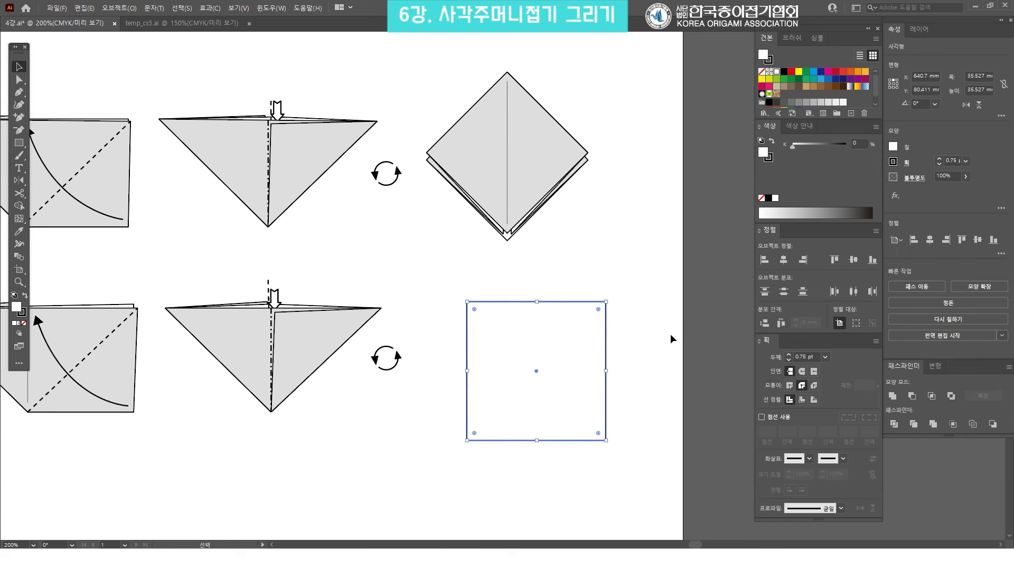
{"action": "left_click", "coordinate": [828, 102]}
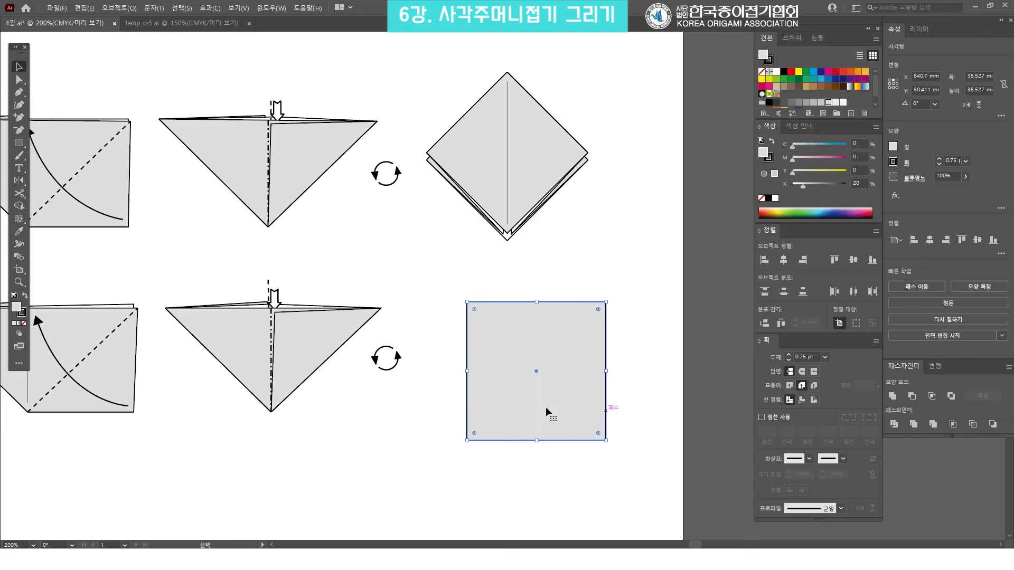
{"action": "left_click", "coordinate": [624, 269]}
{"action": "left_click", "coordinate": [546, 344]}
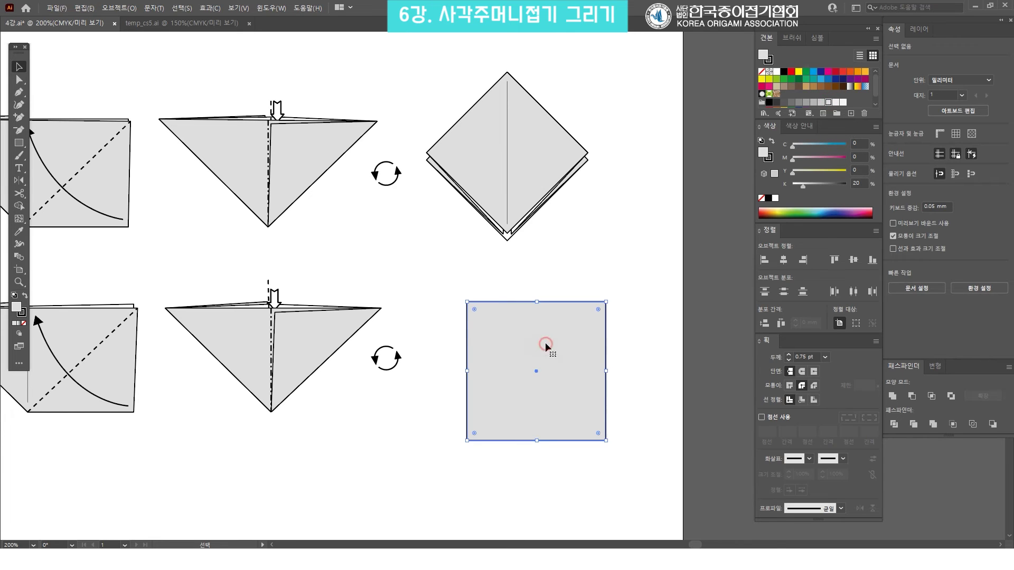
Rotate the grey square 45° and resize it centred under the upper diamond.
{"action": "right_click", "coordinate": [549, 327]}
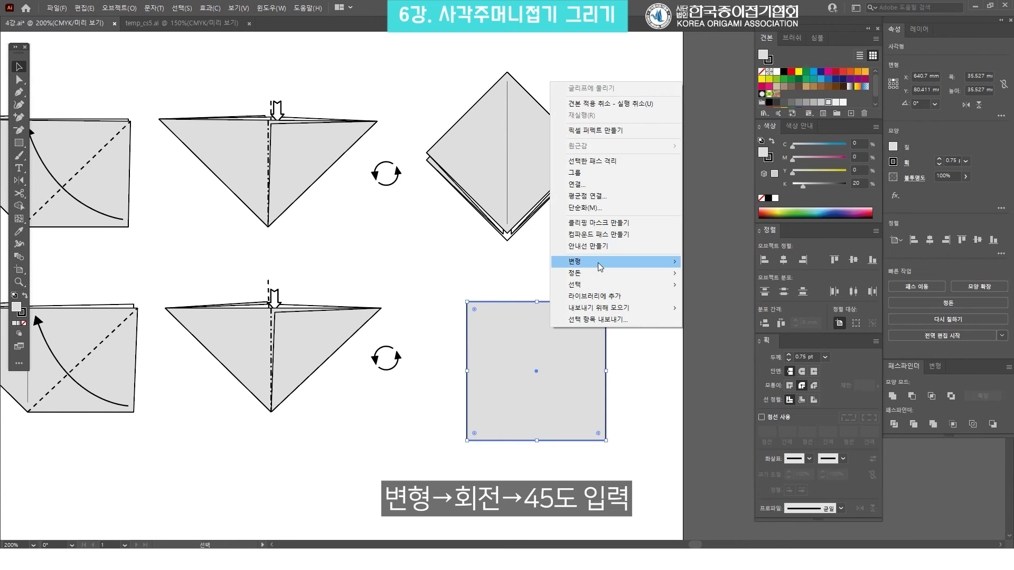
{"action": "left_click", "coordinate": [724, 285]}
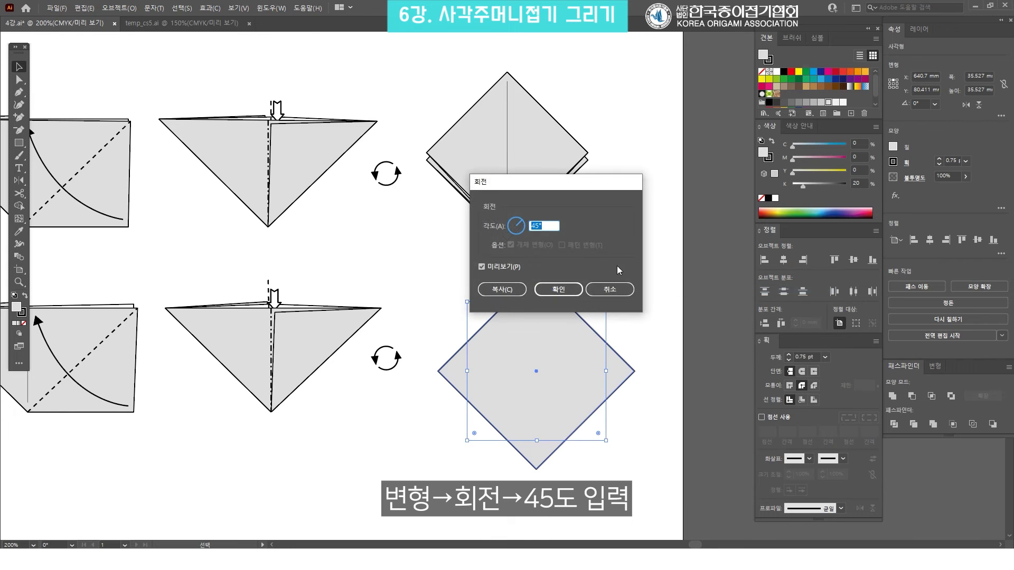
{"action": "left_click", "coordinate": [570, 288]}
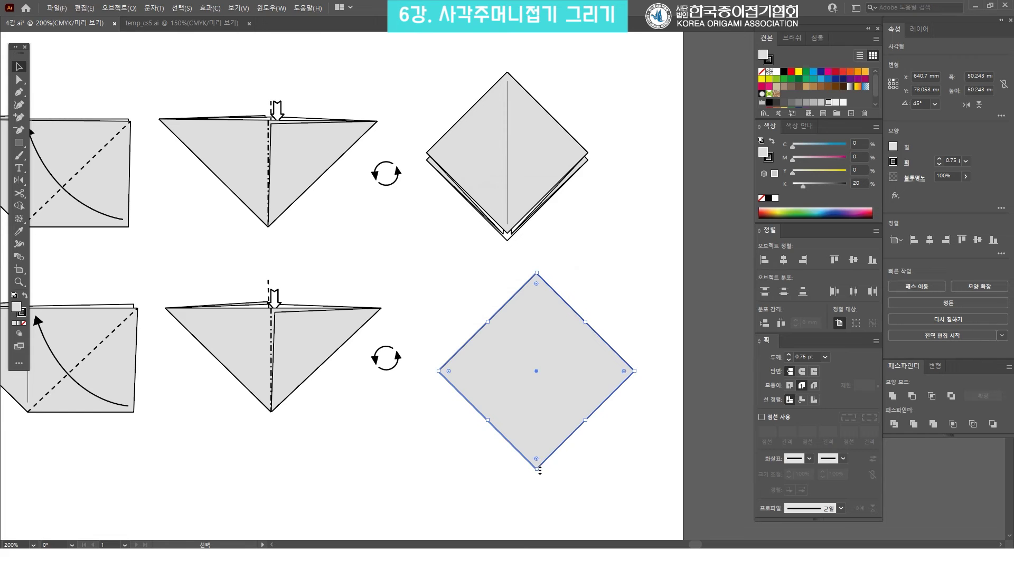
{"action": "left_click_drag", "start_coordinate": [539, 469], "coordinate": [536, 445]}
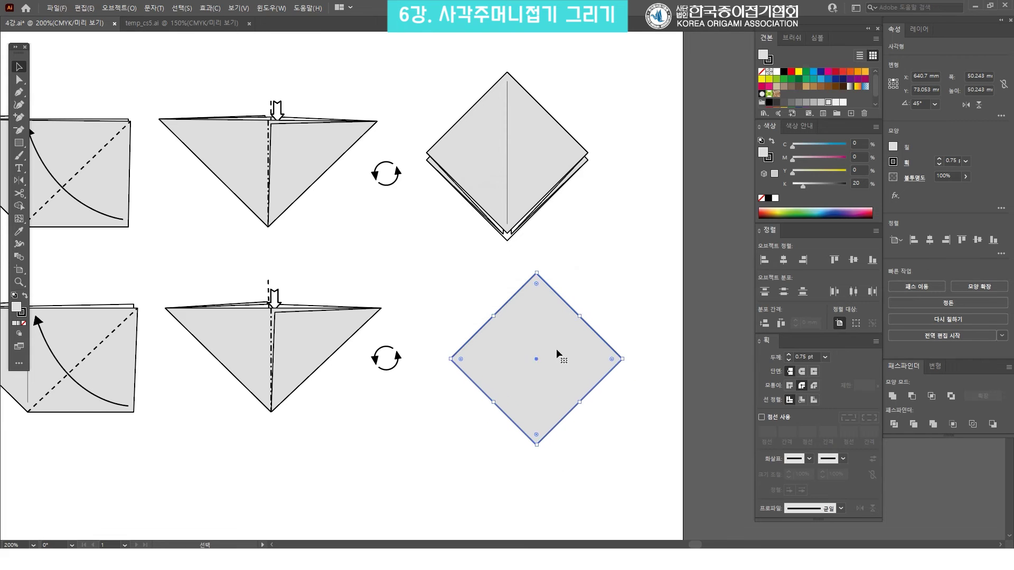
{"action": "left_click_drag", "start_coordinate": [553, 360], "coordinate": [523, 363]}
{"action": "left_click_drag", "start_coordinate": [507, 448], "coordinate": [508, 449]}
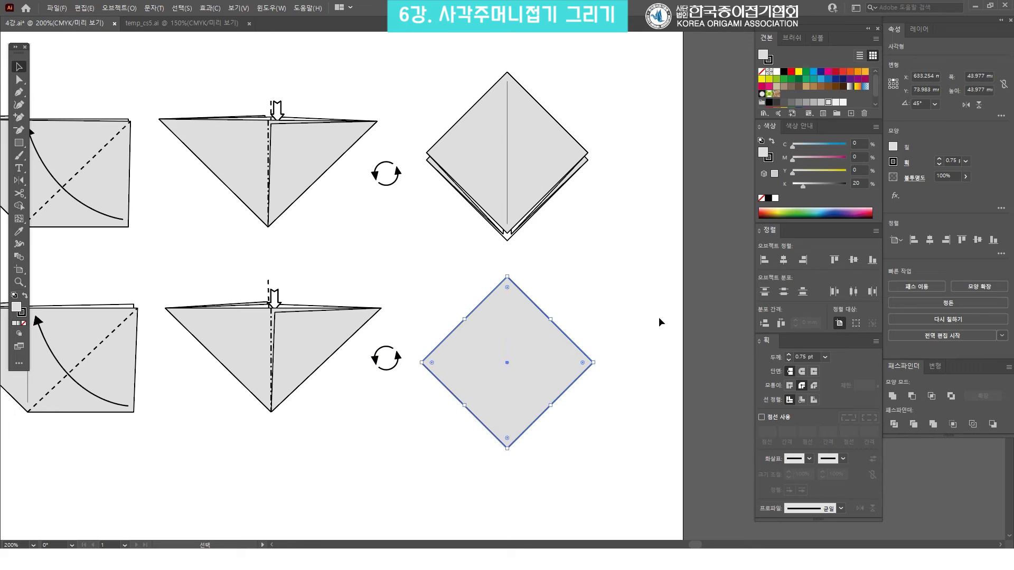
Give the lower diamond a 0.5 pt outline.
{"action": "left_click", "coordinate": [826, 357]}
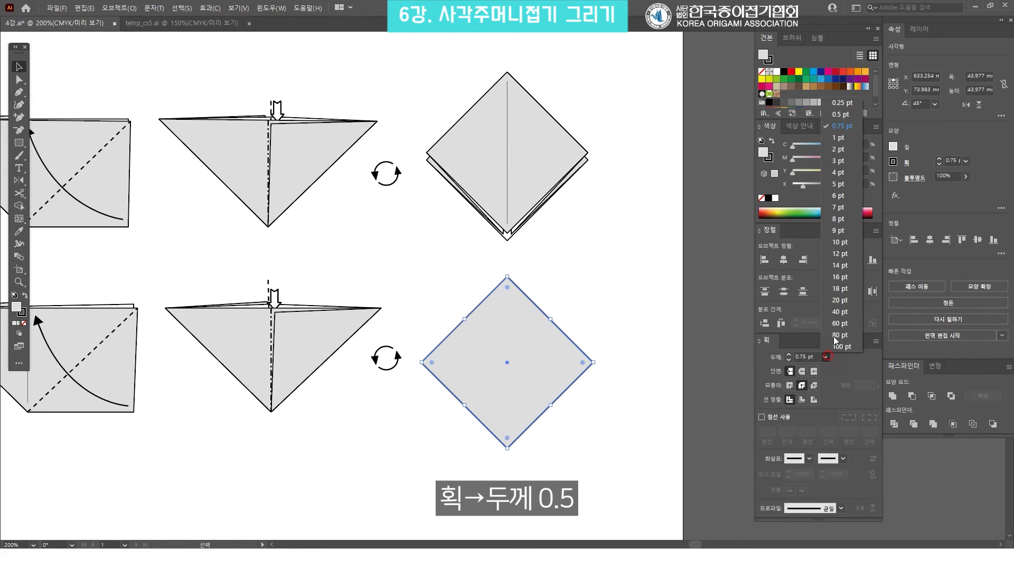
{"action": "left_click", "coordinate": [848, 115]}
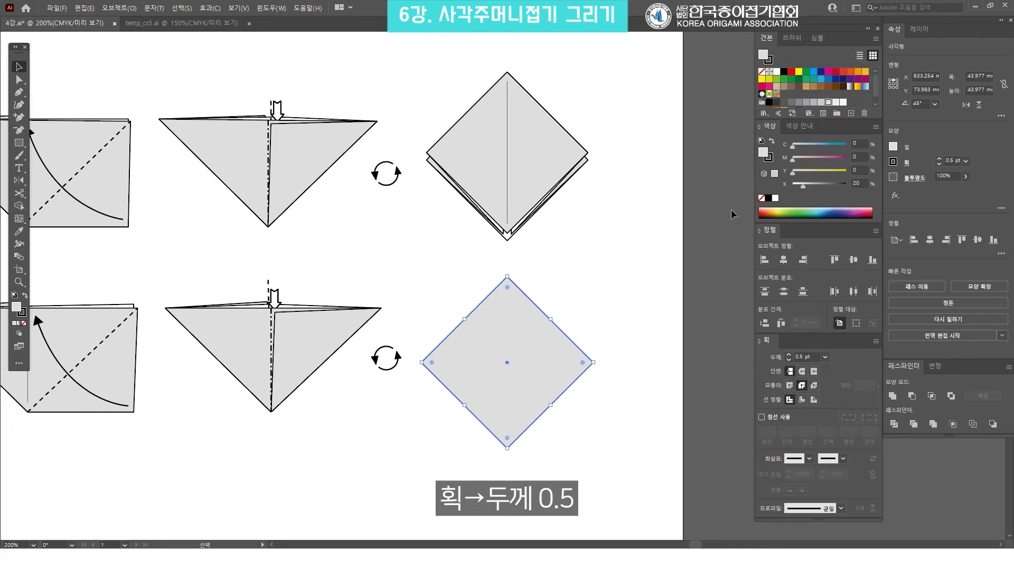
{"action": "left_click", "coordinate": [615, 276]}
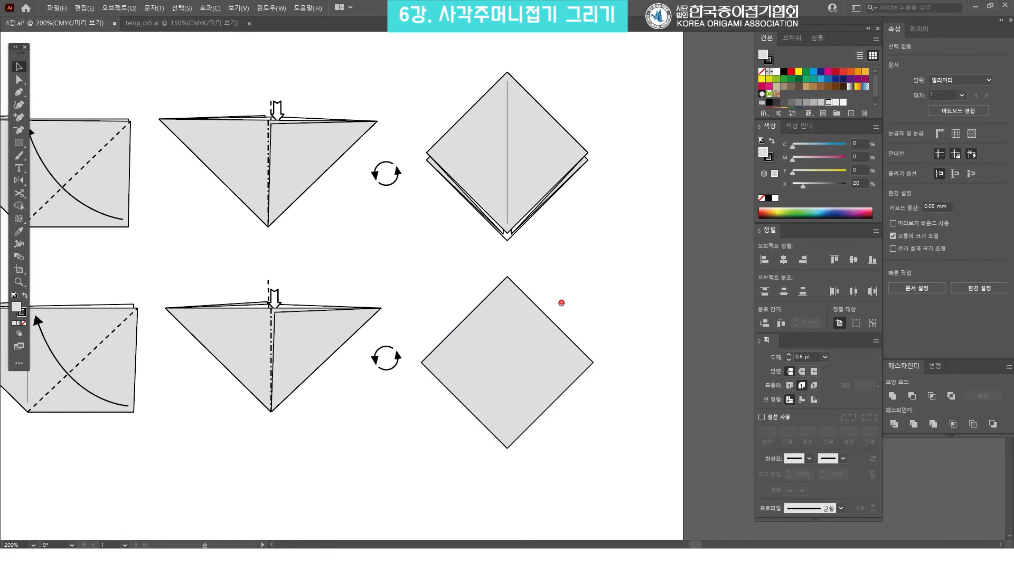
{"action": "left_click_drag", "start_coordinate": [530, 293], "coordinate": [541, 262]}
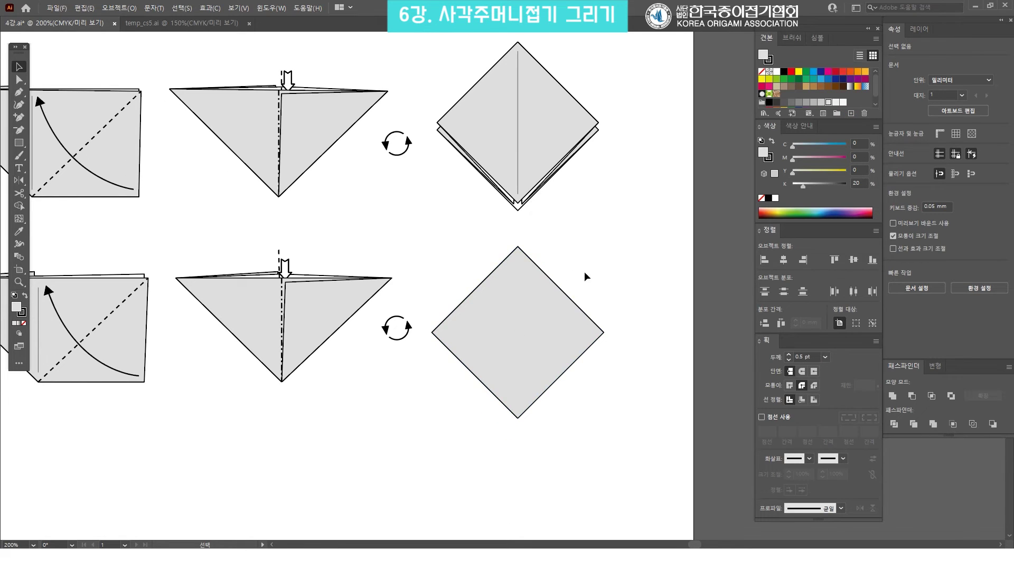
{"action": "left_click", "coordinate": [634, 207]}
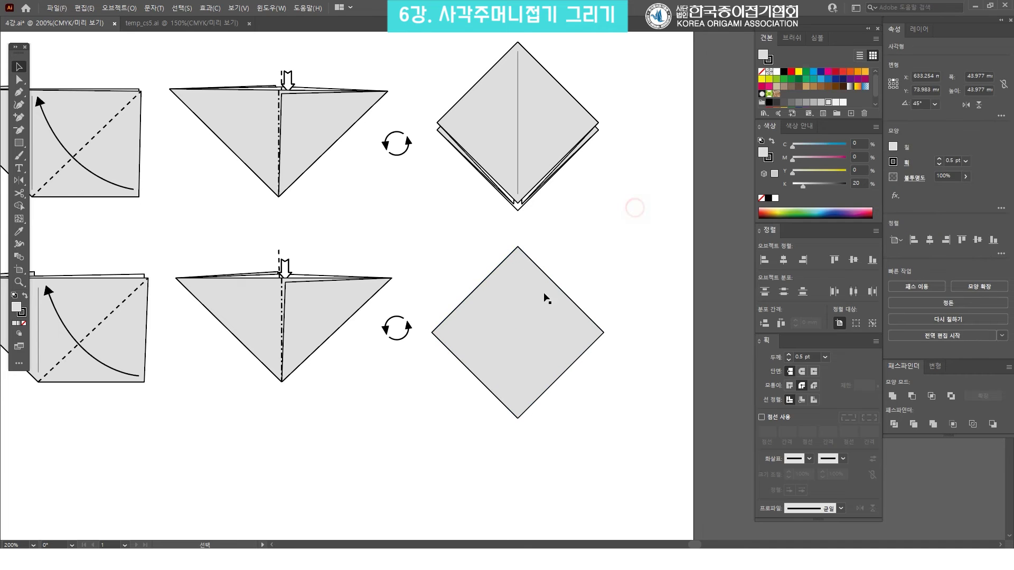
{"action": "left_click", "coordinate": [610, 201]}
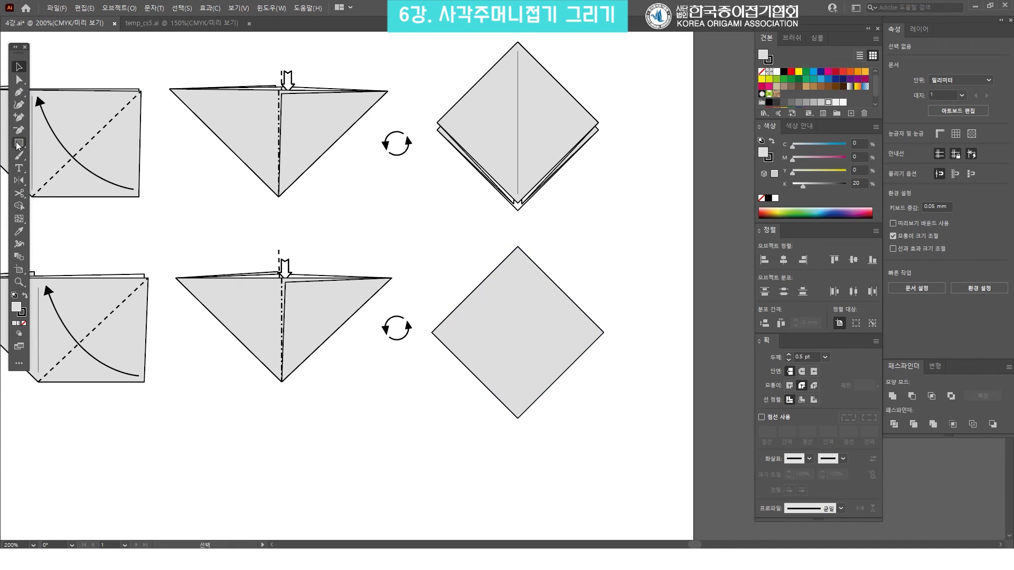
{"action": "left_click_drag", "start_coordinate": [19, 143], "coordinate": [65, 200]}
Draw a vertical line down the lower diamond, ending just short of its bottom corner.
{"action": "left_click", "coordinate": [64, 197]}
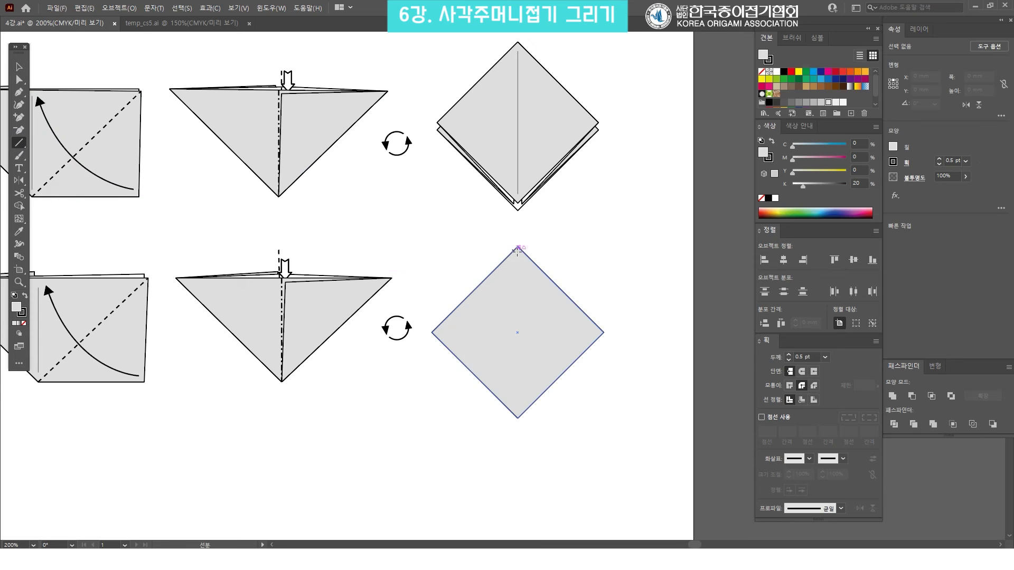
{"action": "left_click_drag", "start_coordinate": [518, 247], "coordinate": [517, 418]}
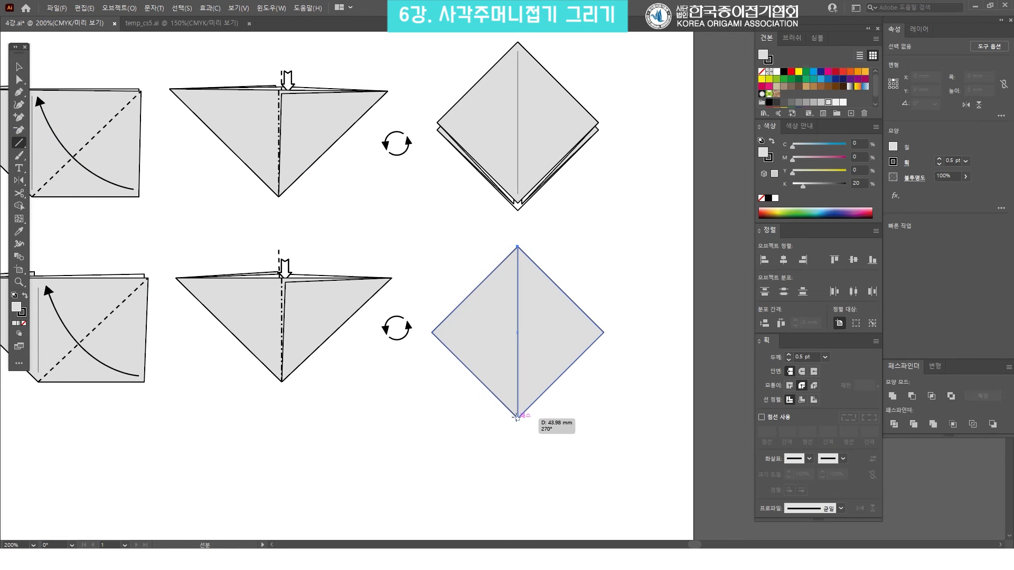
{"action": "key", "text": "v"}
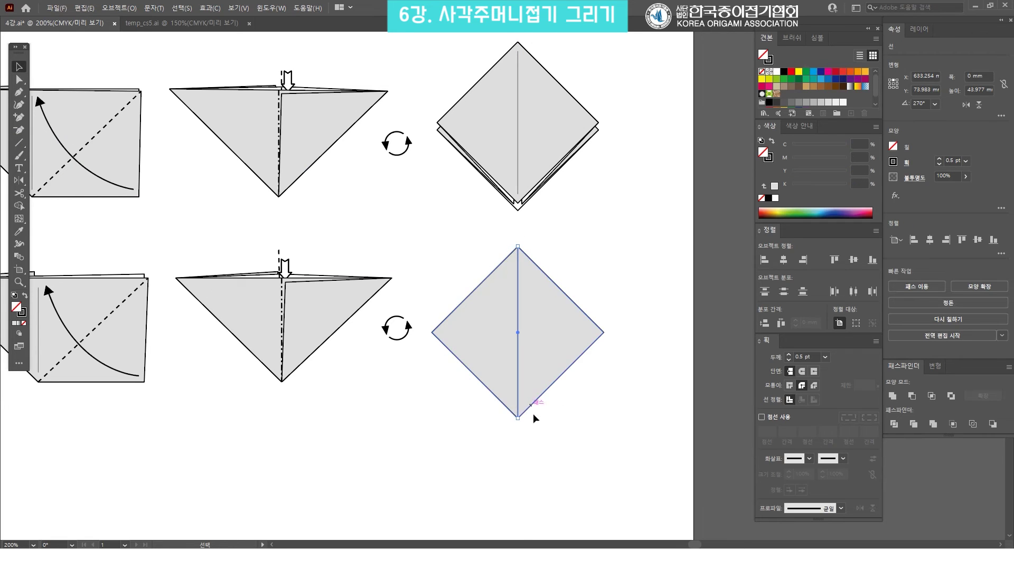
{"action": "left_click_drag", "start_coordinate": [519, 421], "coordinate": [519, 411]}
{"action": "left_click", "coordinate": [649, 397]}
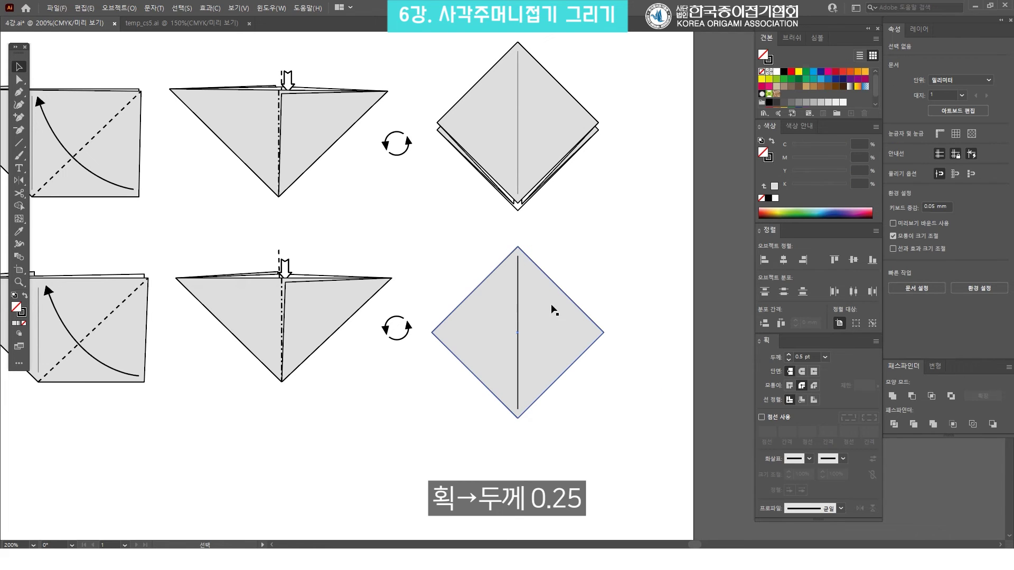
Set the centre line's stroke weight to 0.25 pt.
{"action": "left_click", "coordinate": [518, 316]}
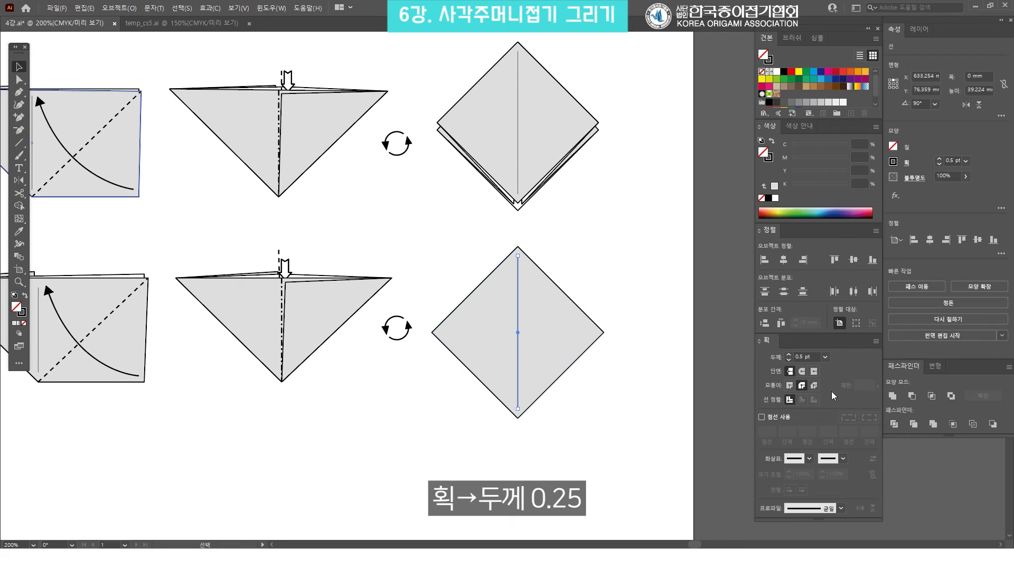
{"action": "left_click", "coordinate": [825, 358]}
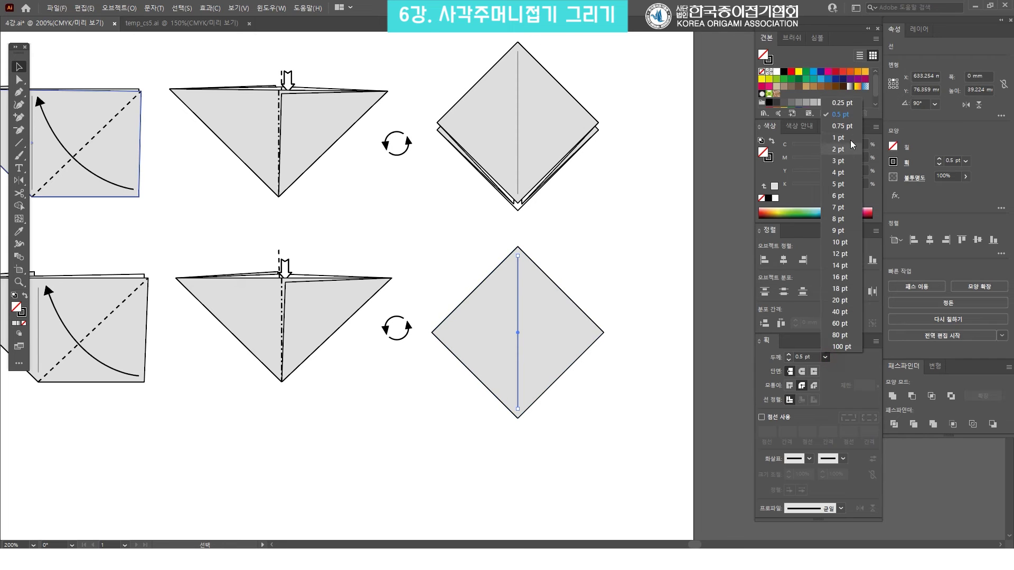
{"action": "left_click", "coordinate": [840, 109]}
{"action": "left_click", "coordinate": [619, 232]}
{"action": "left_click_drag", "start_coordinate": [632, 419], "coordinate": [453, 256]}
{"action": "left_click", "coordinate": [583, 251]}
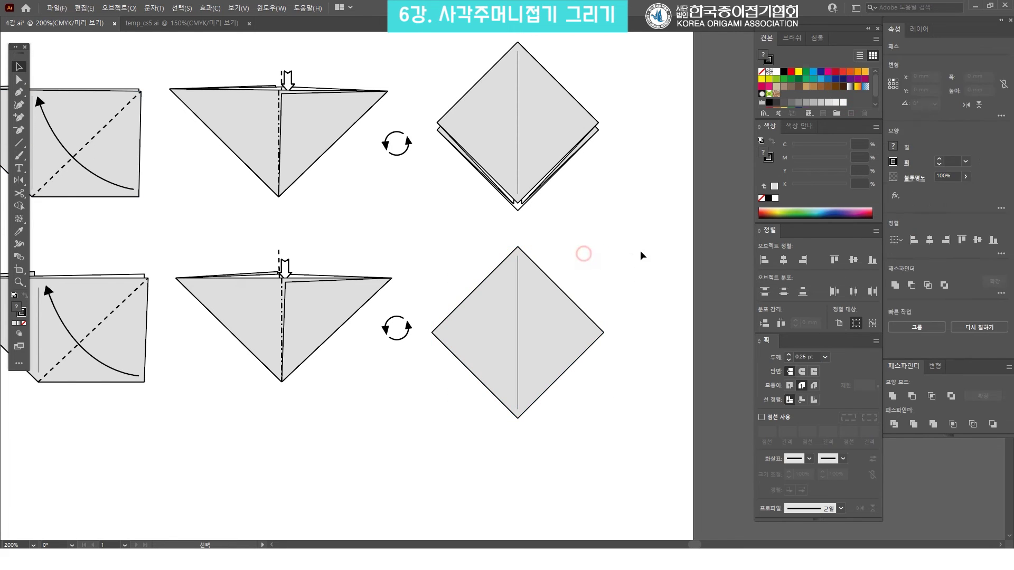
{"action": "left_click_drag", "start_coordinate": [608, 224], "coordinate": [579, 258]}
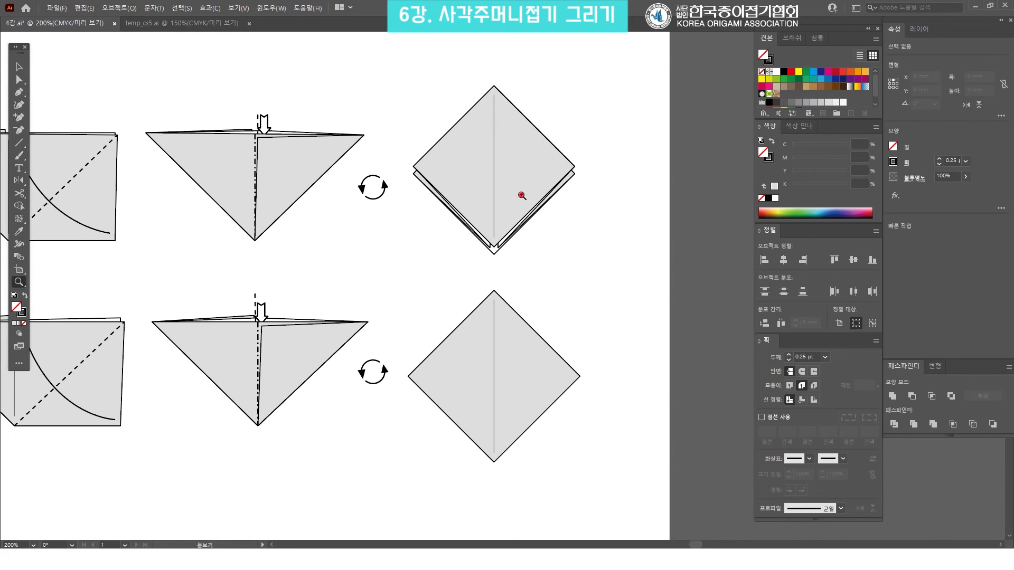
{"action": "scroll", "coordinate": [520, 206], "scroll_direction": "up", "scroll_amount": 1}
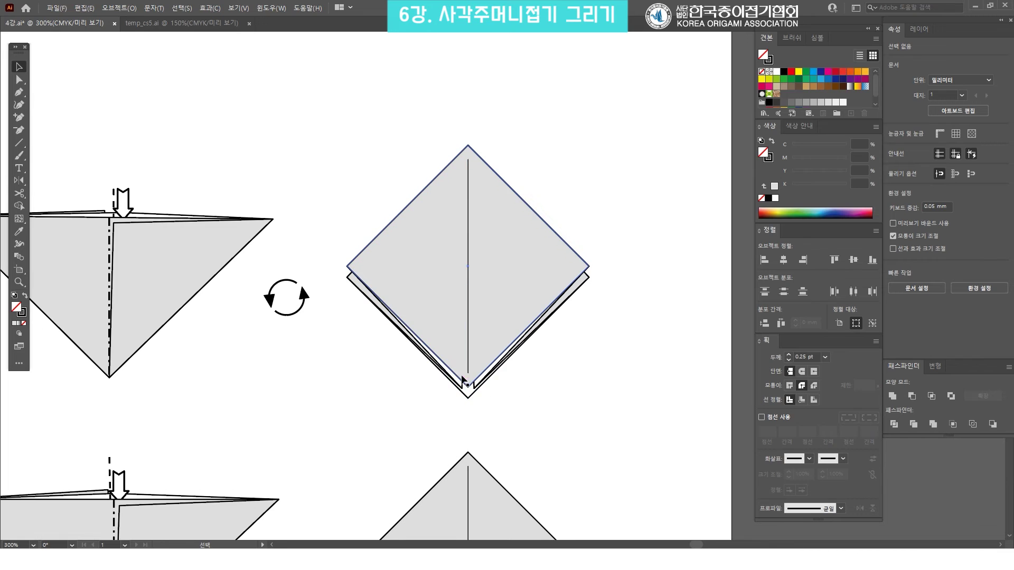
{"action": "left_click_drag", "start_coordinate": [503, 448], "coordinate": [514, 285]}
{"action": "left_click_drag", "start_coordinate": [536, 360], "coordinate": [527, 244]}
{"action": "mouse_move", "coordinate": [537, 294]}
{"action": "left_mouse_down"}
{"action": "mouse_move", "coordinate": [554, 272]}
{"action": "mouse_move", "coordinate": [570, 285]}
{"action": "left_mouse_up"}
{"action": "left_click", "coordinate": [657, 219]}
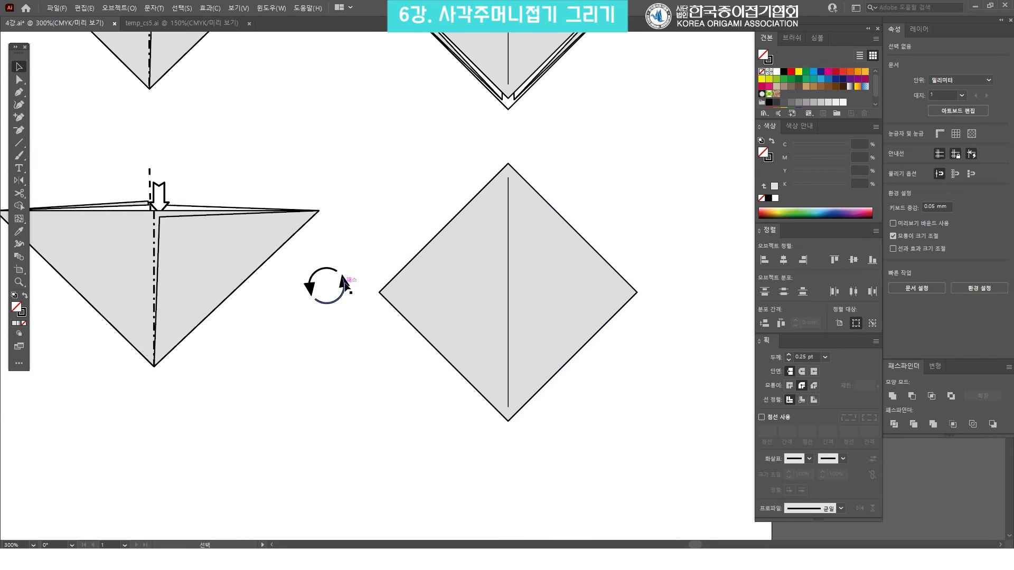
{"action": "left_click_drag", "start_coordinate": [557, 274], "coordinate": [521, 262]}
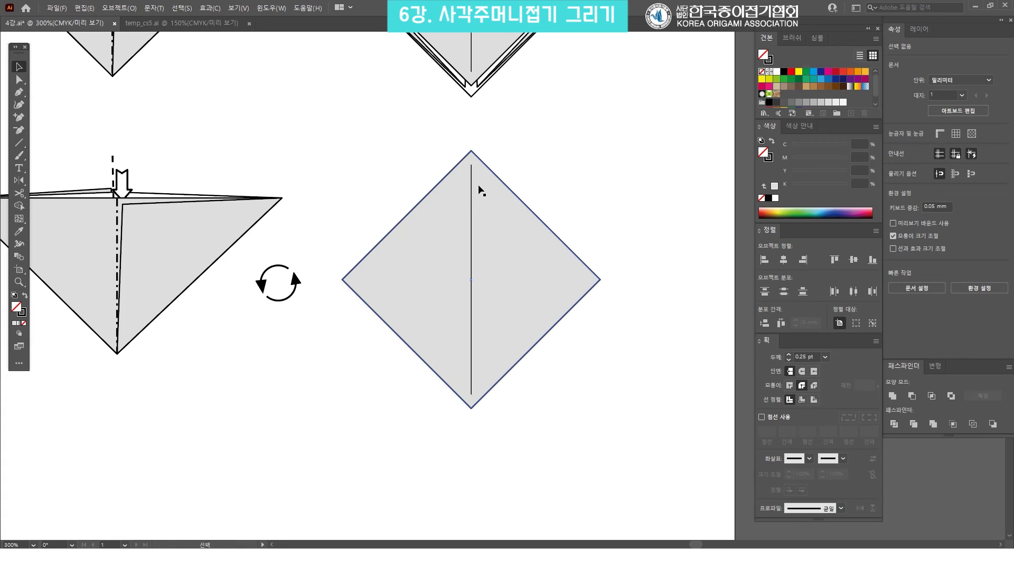
Draw a closed triangle with the Pen tool along the lower diamond's left side.
{"action": "left_click", "coordinate": [19, 94]}
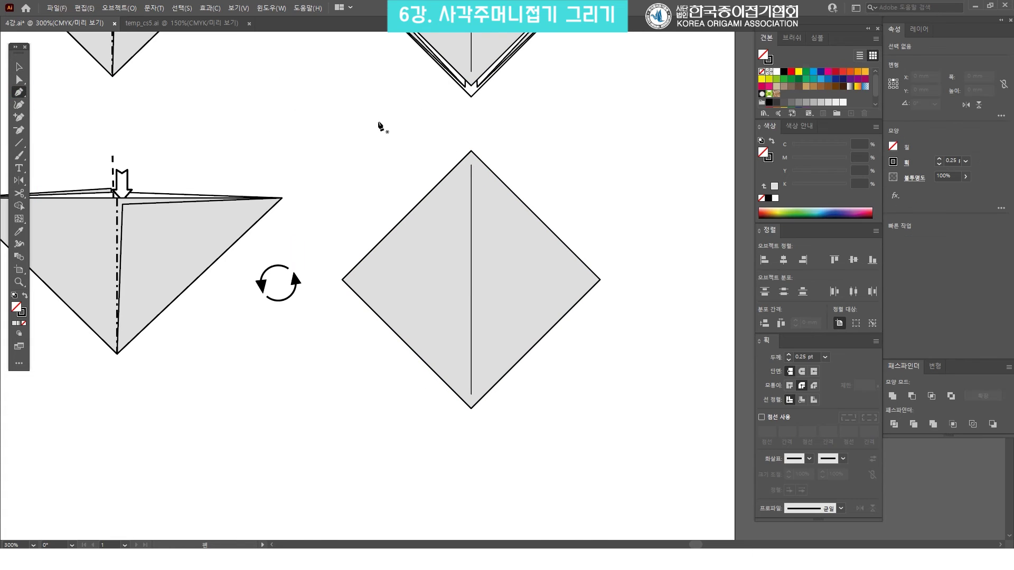
{"action": "left_click", "coordinate": [462, 167]}
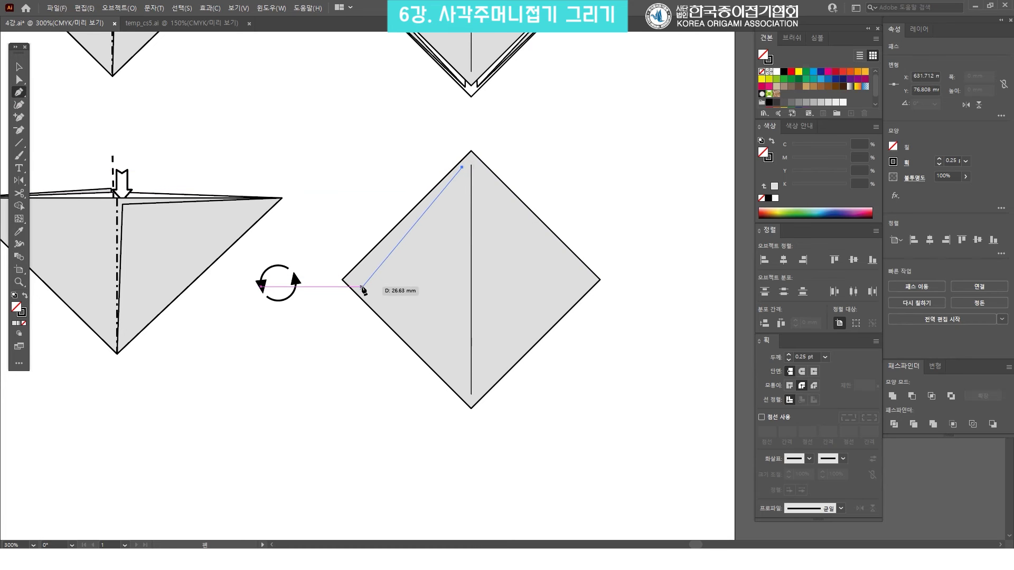
{"action": "left_click", "coordinate": [362, 285]}
{"action": "left_click", "coordinate": [435, 427]}
{"action": "left_click", "coordinate": [463, 167]}
{"action": "key", "text": "v"}
{"action": "left_click", "coordinate": [576, 163]}
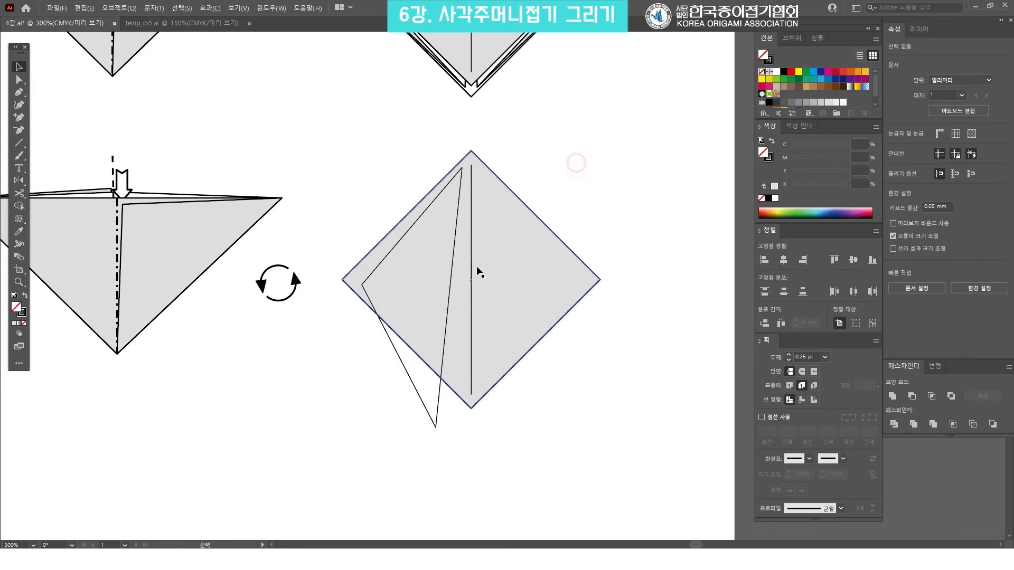
Give the triangle a 0.5 pt outline and a white fill.
{"action": "left_click", "coordinate": [450, 296]}
{"action": "scroll", "coordinate": [507, 211], "scroll_direction": "up", "scroll_amount": 2}
{"action": "left_click", "coordinate": [568, 322], "text": "shift"}
{"action": "left_click", "coordinate": [826, 357]}
{"action": "left_click", "coordinate": [835, 157]}
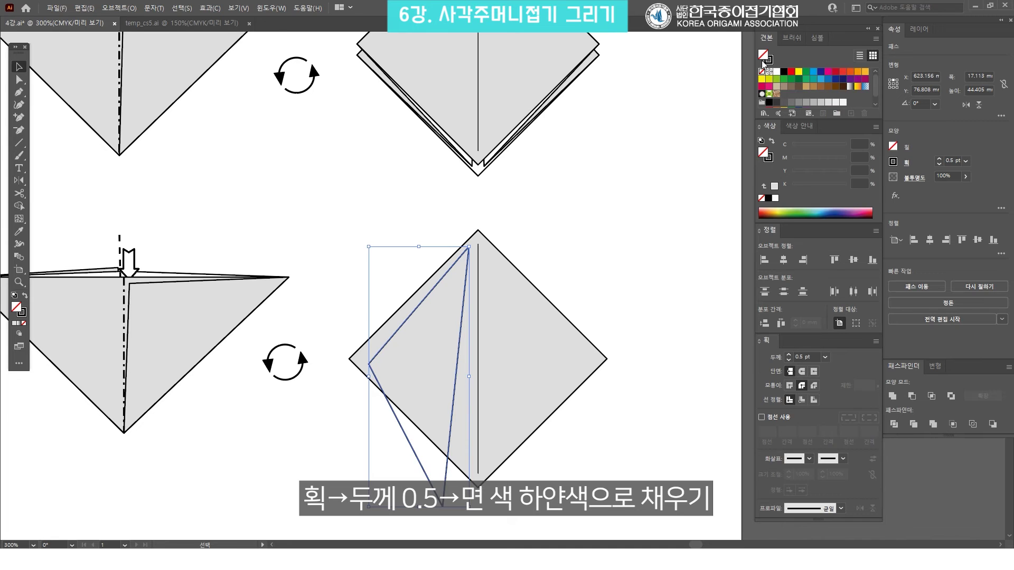
{"action": "left_click", "coordinate": [776, 71]}
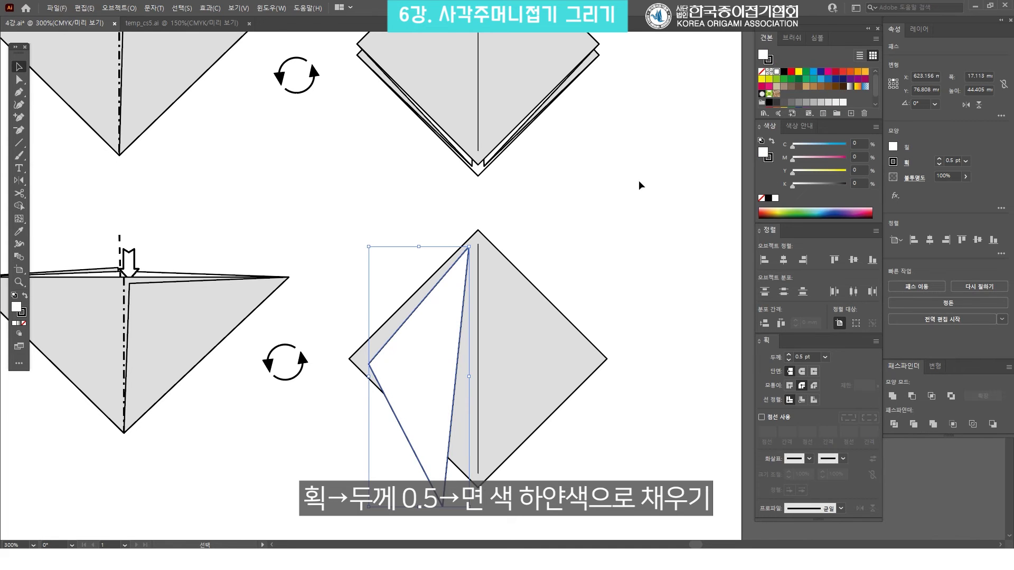
{"action": "left_click", "coordinate": [630, 199]}
{"action": "left_click_drag", "start_coordinate": [471, 244], "coordinate": [498, 192]}
Snap the triangle's top, left and bottom corners to the diamond's points.
{"action": "key", "text": "a"}
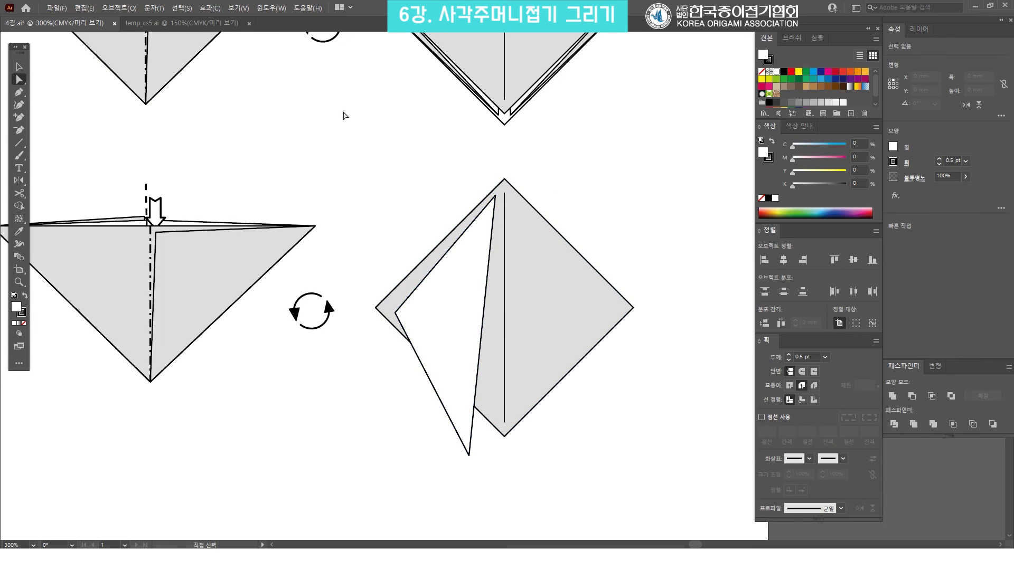
{"action": "left_click_drag", "start_coordinate": [495, 197], "coordinate": [504, 180]}
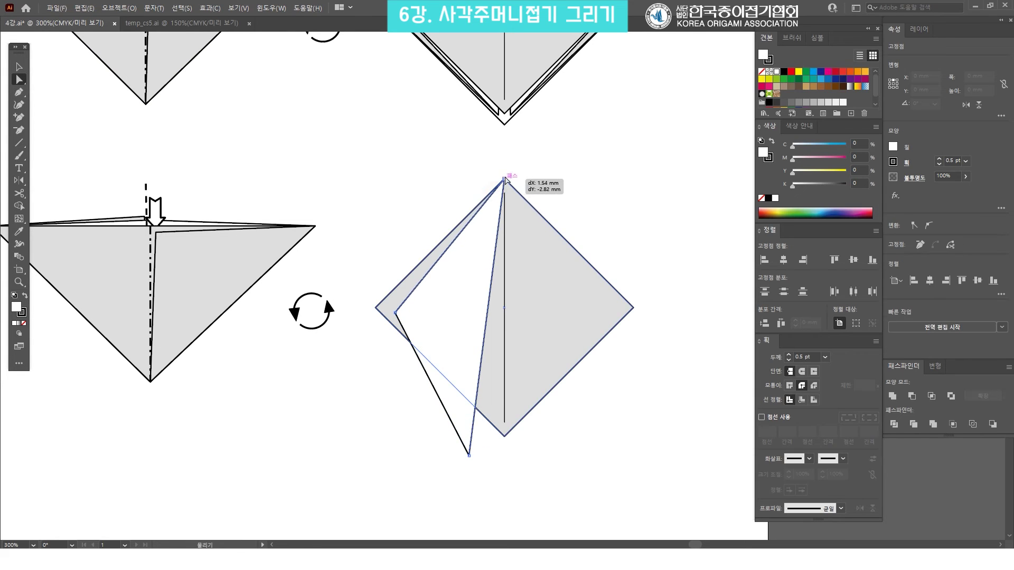
{"action": "left_click_drag", "start_coordinate": [395, 313], "coordinate": [377, 309]}
{"action": "left_click", "coordinate": [628, 409]}
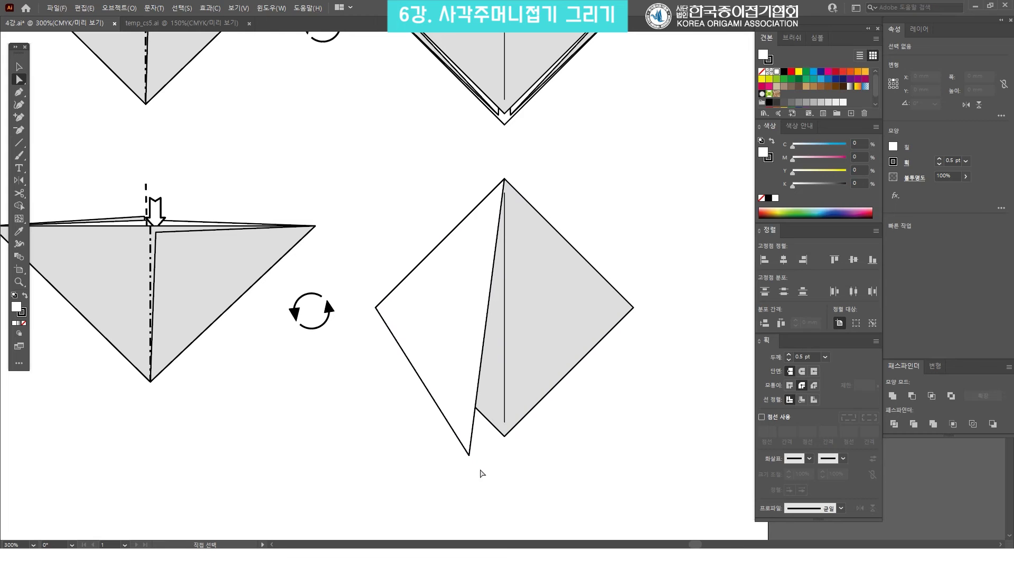
{"action": "left_click_drag", "start_coordinate": [470, 455], "coordinate": [497, 440]}
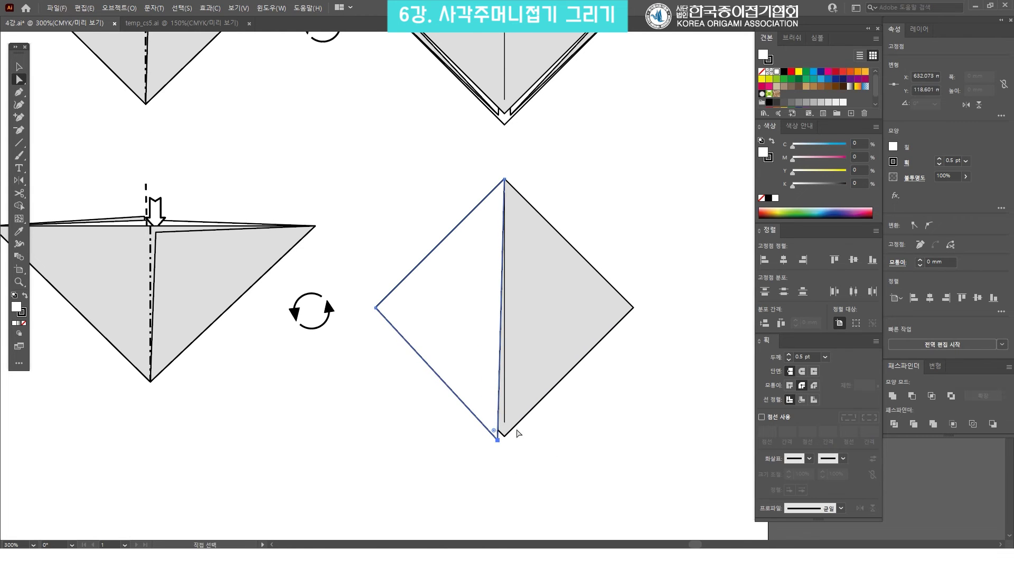
{"action": "left_click", "coordinate": [564, 415]}
Send the white triangle behind the grey diamond.
{"action": "key", "text": "v"}
{"action": "left_click", "coordinate": [477, 324]}
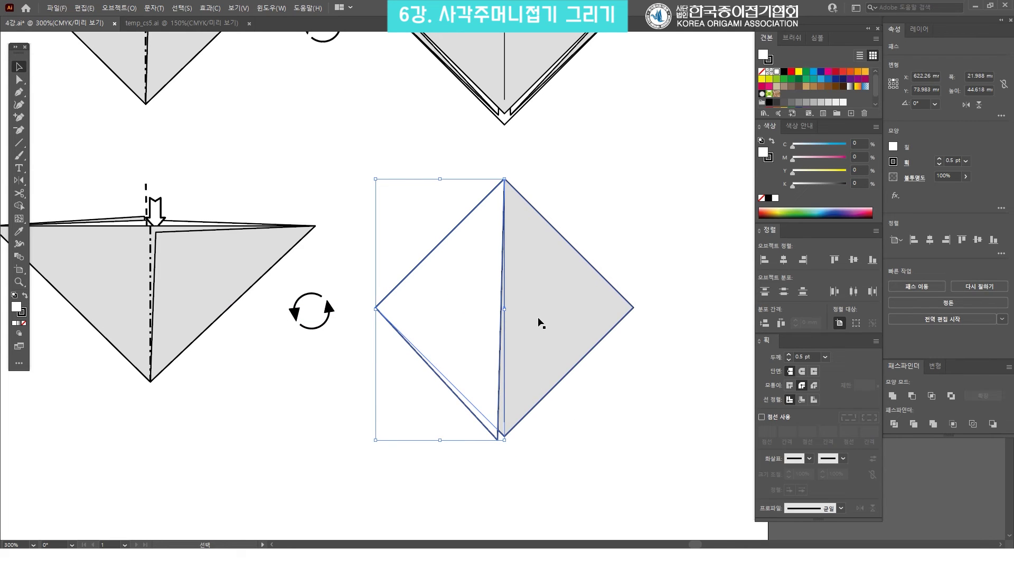
{"action": "key", "text": "ctrl+shift+bracketleft"}
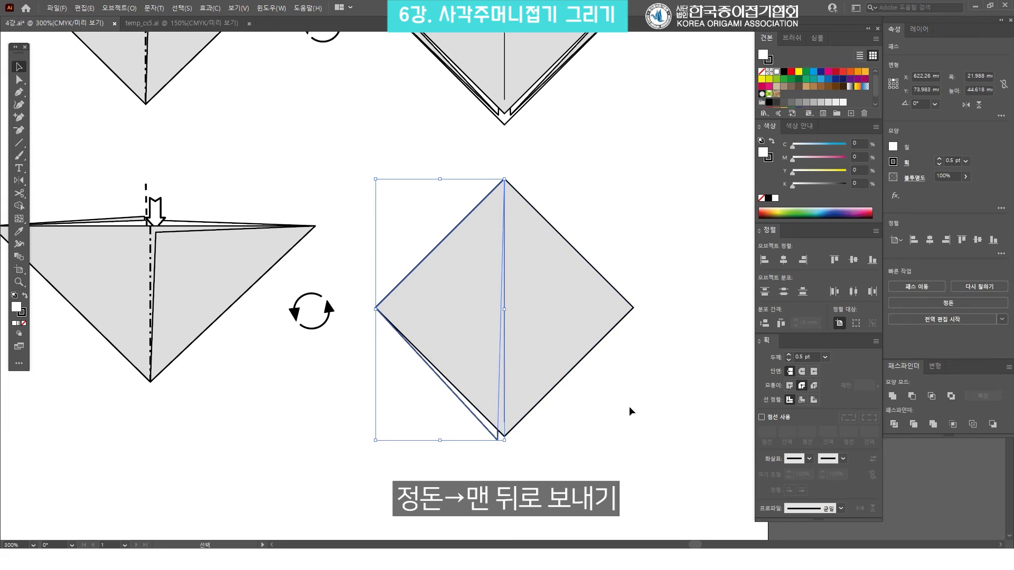
{"action": "left_click", "coordinate": [629, 407]}
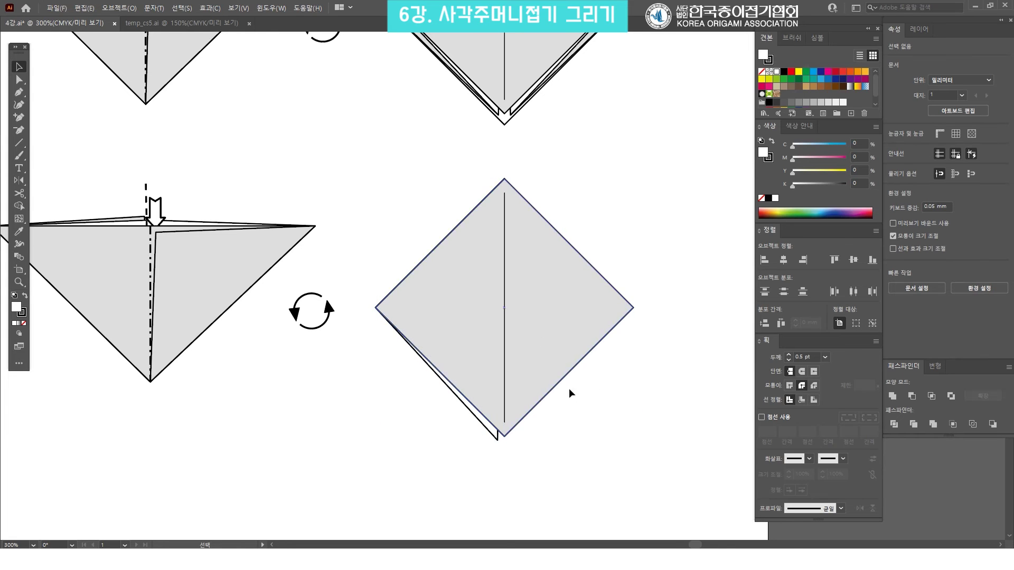
{"action": "scroll", "coordinate": [594, 329], "scroll_direction": "down", "scroll_amount": 1}
Copy the left-half triangle inside the diamond and place the copy over it.
{"action": "left_click", "coordinate": [487, 395]}
{"action": "scroll", "coordinate": [465, 169], "scroll_direction": "up", "scroll_amount": 5}
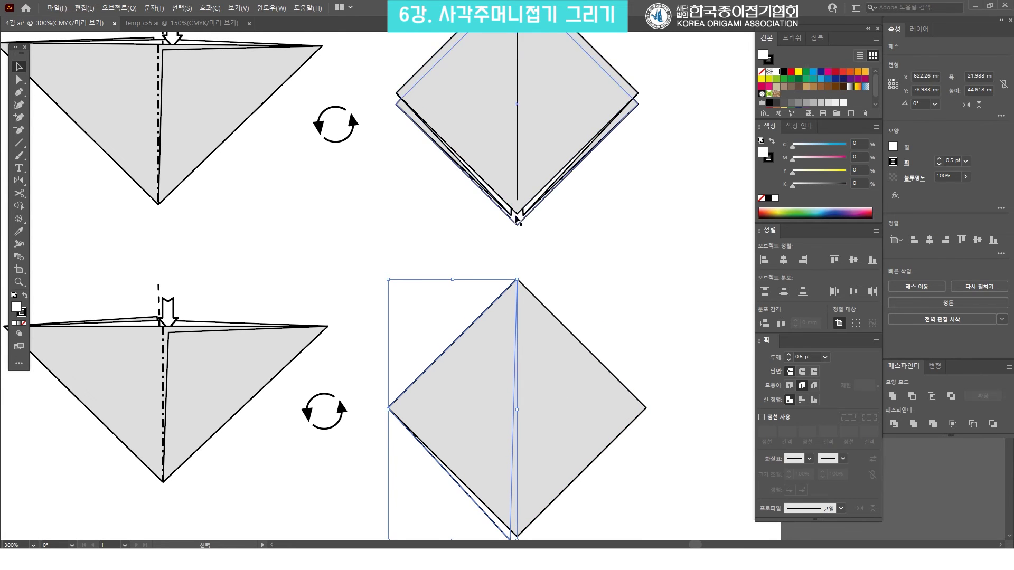
{"action": "scroll", "coordinate": [505, 369], "scroll_direction": "down", "scroll_amount": 5}
{"action": "left_click", "coordinate": [675, 181]}
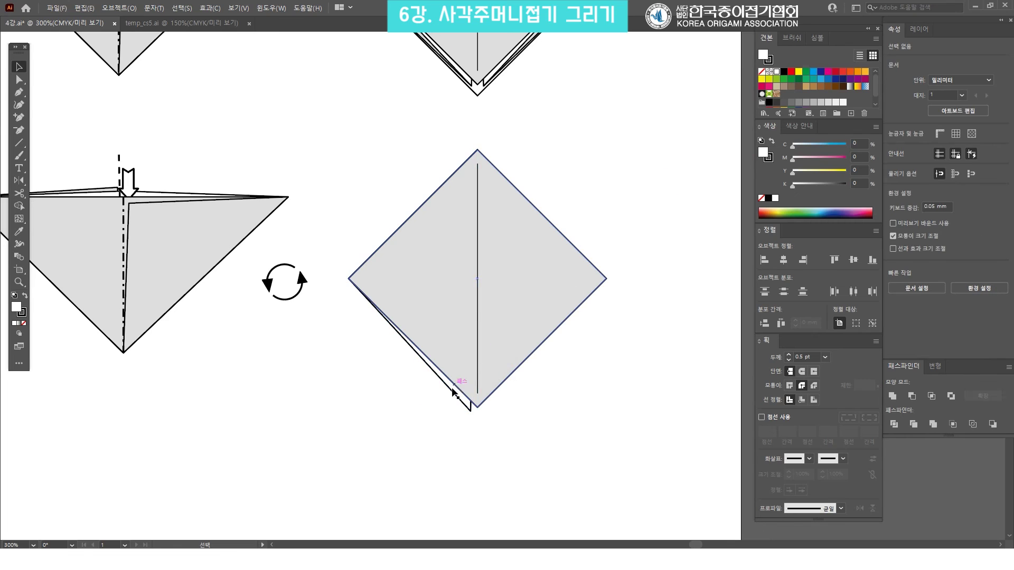
{"action": "left_click", "coordinate": [452, 392]}
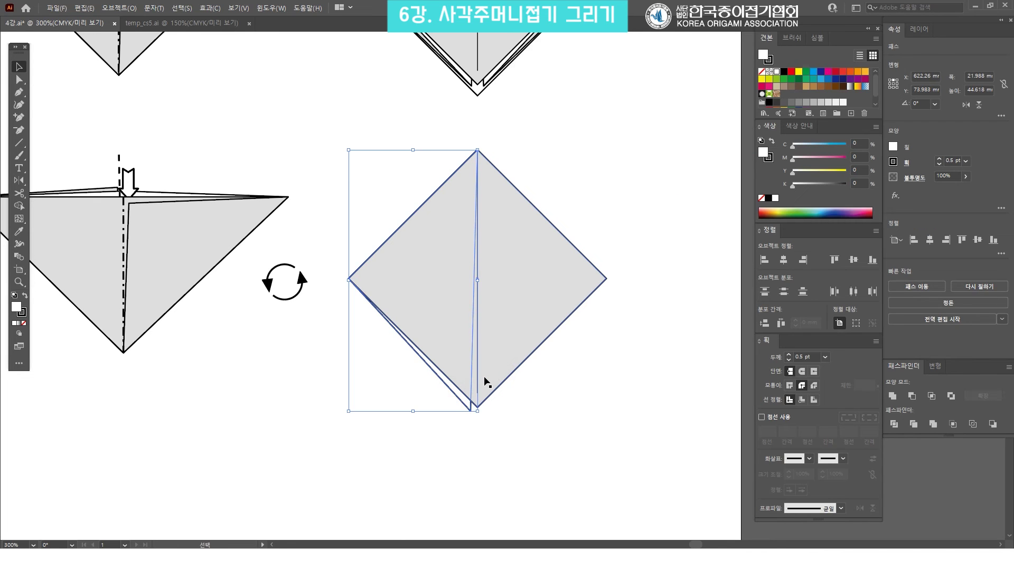
{"action": "left_click_drag", "start_coordinate": [475, 377], "coordinate": [566, 382]}
{"action": "left_click", "coordinate": [608, 183]}
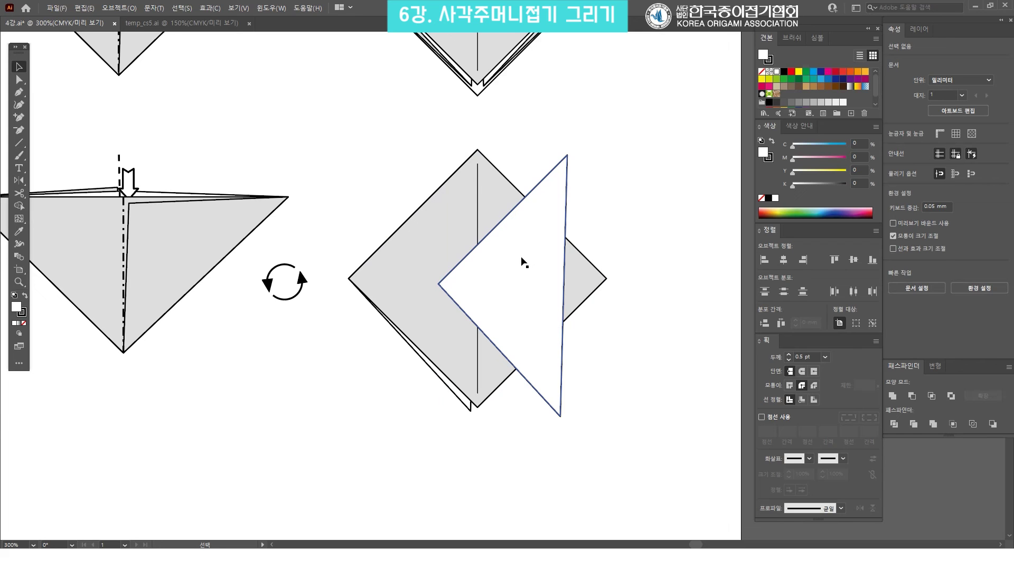
{"action": "scroll", "coordinate": [440, 118], "scroll_direction": "up", "scroll_amount": 3}
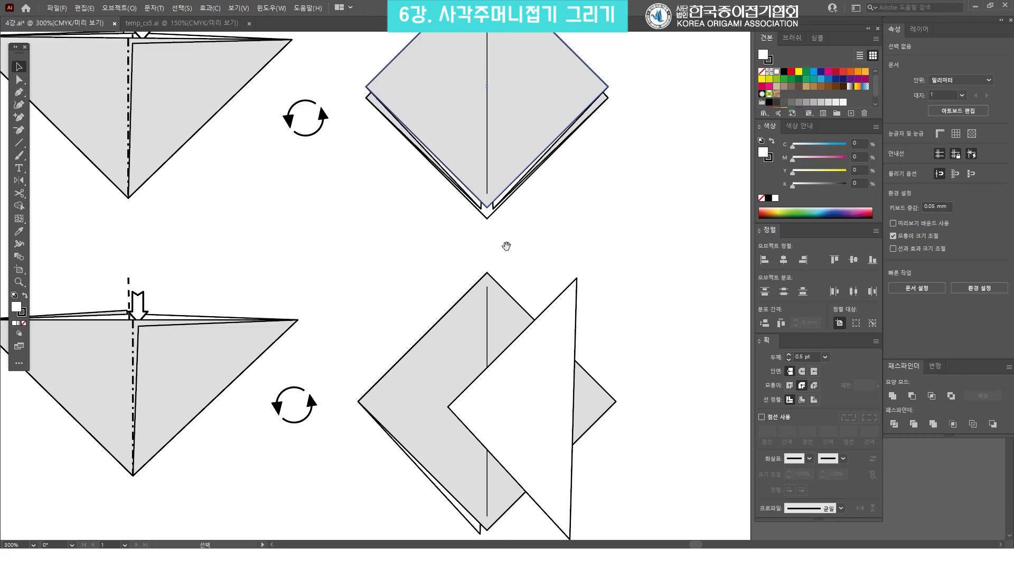
{"action": "scroll", "coordinate": [502, 242], "scroll_direction": "down", "scroll_amount": 3}
Adjust the copy's left corner and fill it with 20% light grey.
{"action": "key", "text": "a"}
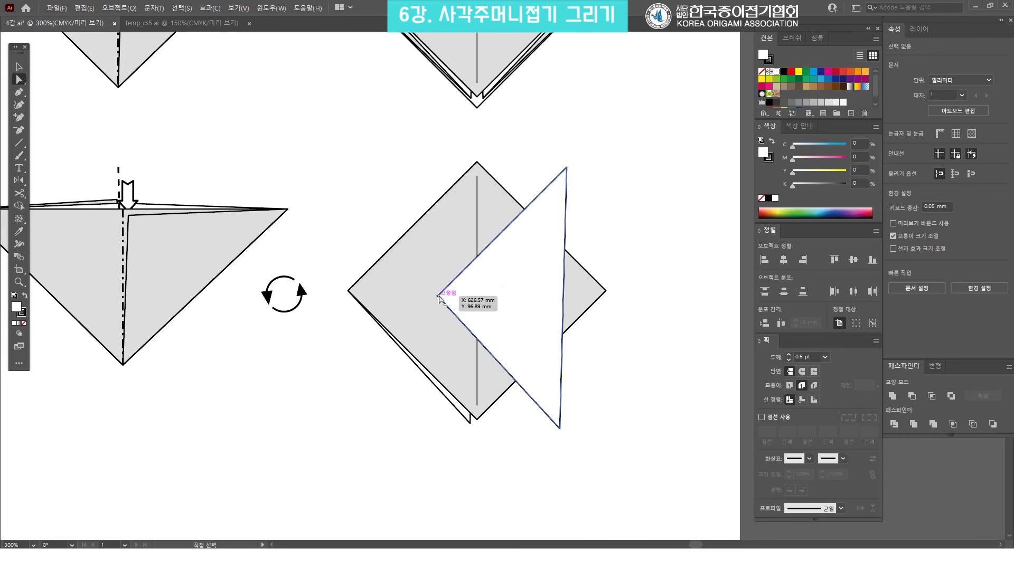
{"action": "left_click_drag", "start_coordinate": [439, 299], "coordinate": [432, 301]}
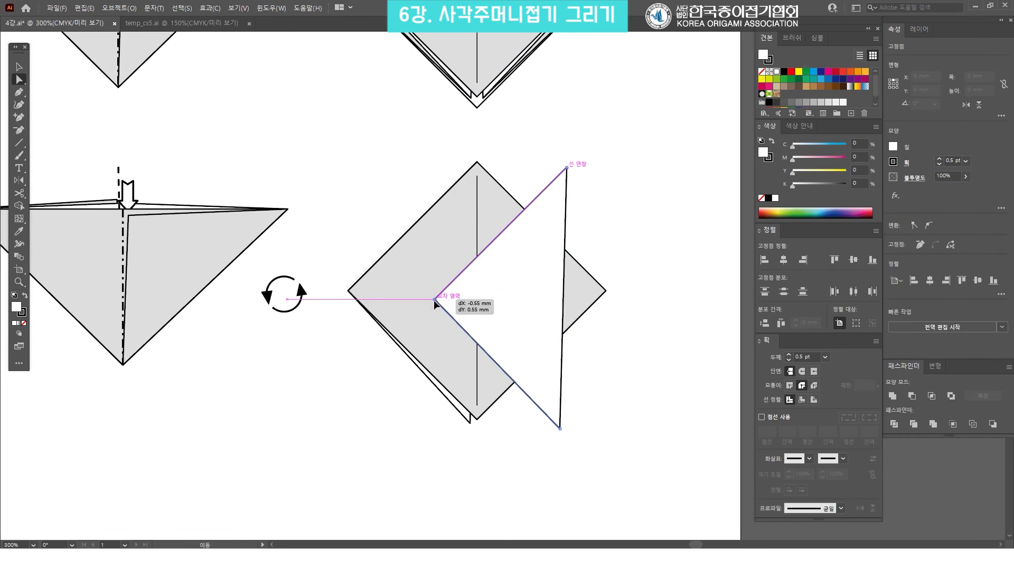
{"action": "key", "text": "v"}
{"action": "mouse_move", "coordinate": [536, 270]}
{"action": "left_mouse_down"}
{"action": "mouse_move", "coordinate": [542, 256]}
{"action": "mouse_move", "coordinate": [536, 270]}
{"action": "left_mouse_up"}
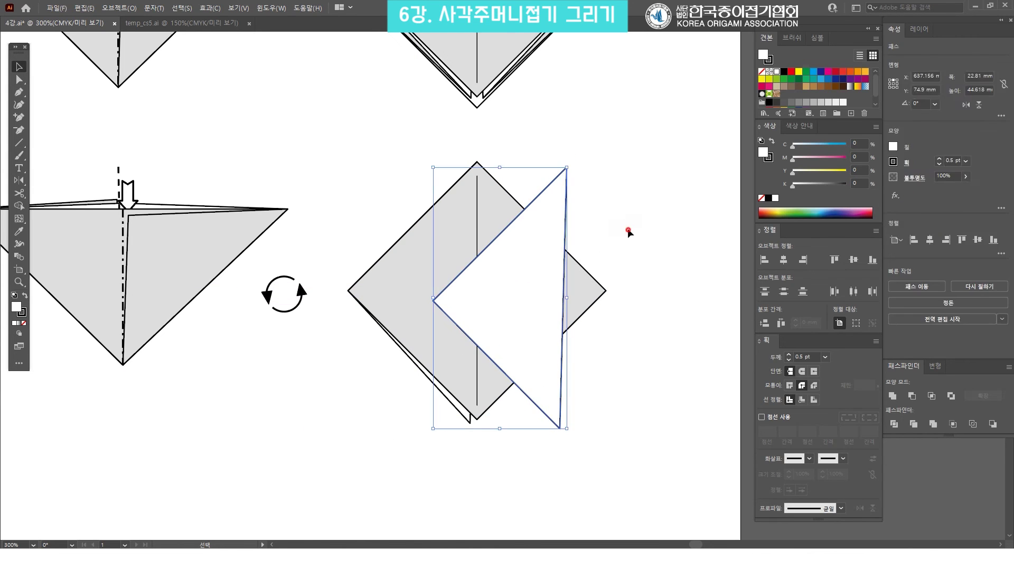
{"action": "left_click", "coordinate": [827, 103]}
{"action": "left_click", "coordinate": [622, 195]}
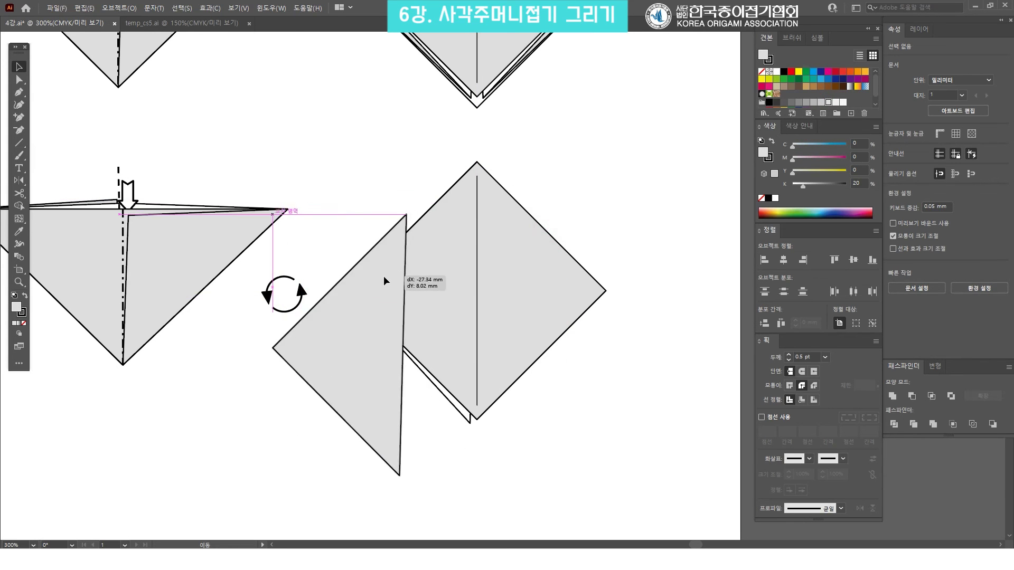
Move the grey triangle left of the diamond and select it with the inner triangle.
{"action": "left_click_drag", "start_coordinate": [416, 244], "coordinate": [373, 283]}
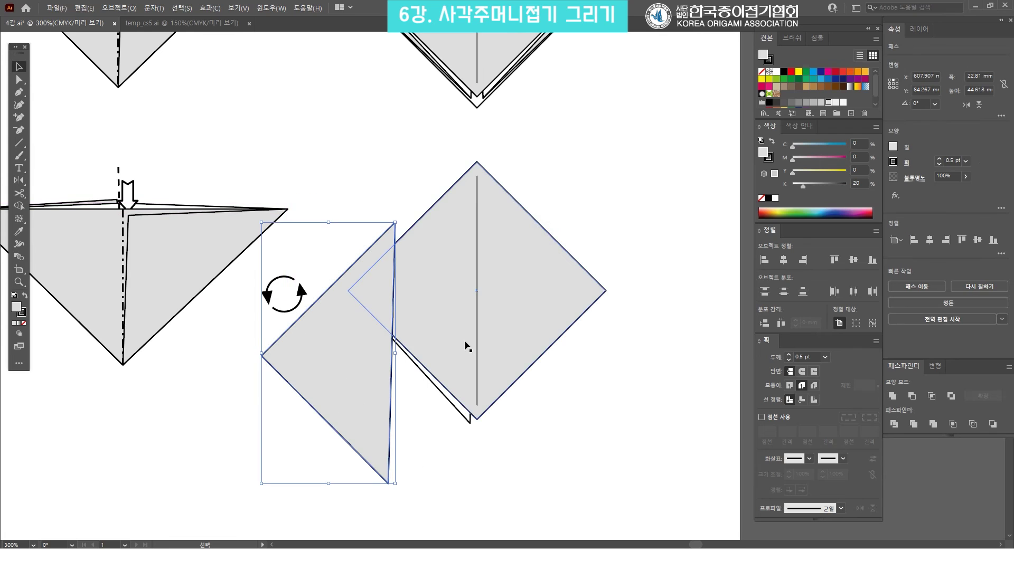
{"action": "left_click", "coordinate": [457, 408]}
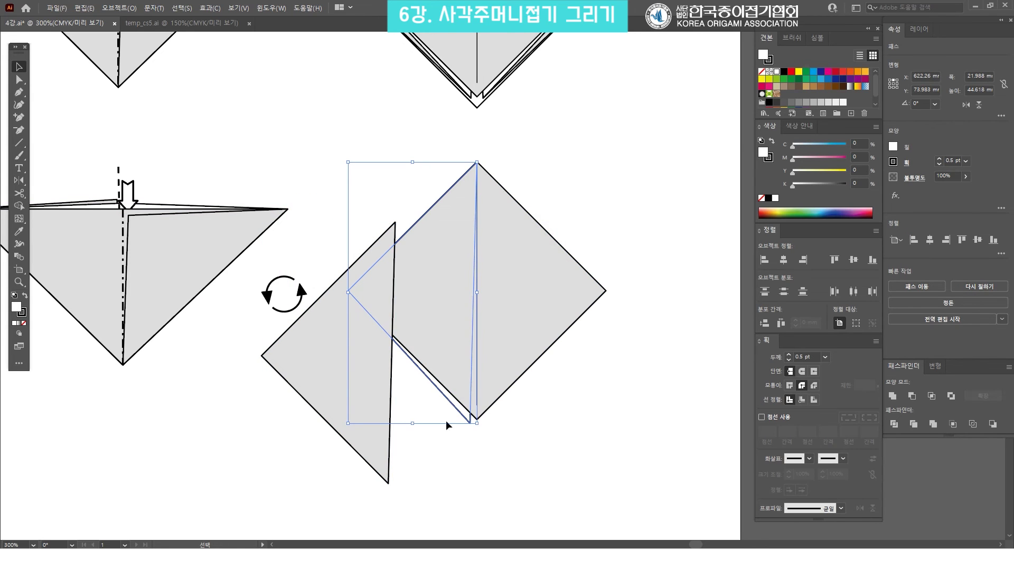
{"action": "left_click", "coordinate": [592, 355]}
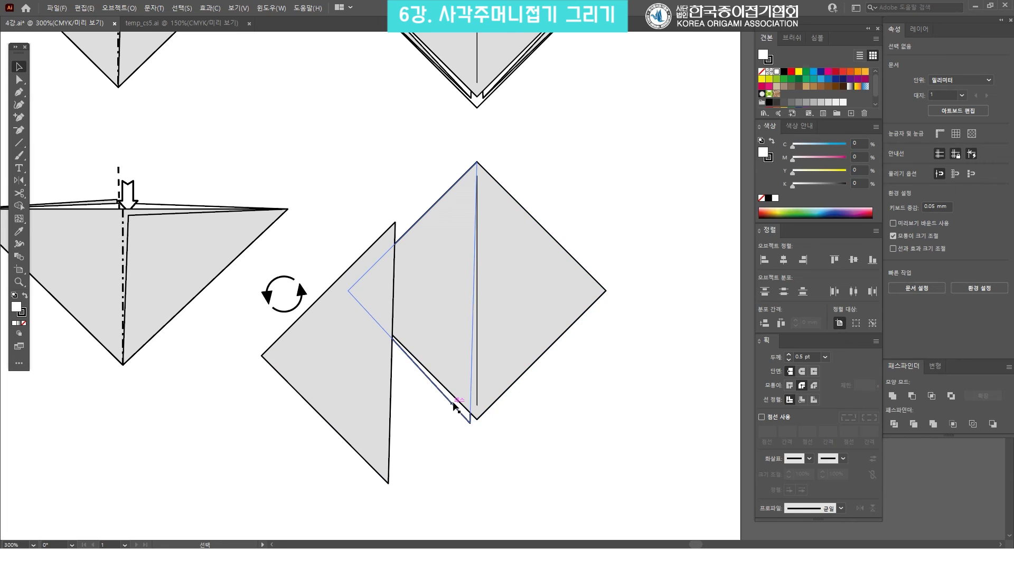
{"action": "left_click", "coordinate": [454, 404]}
{"action": "left_click", "coordinate": [386, 370], "text": "shift"}
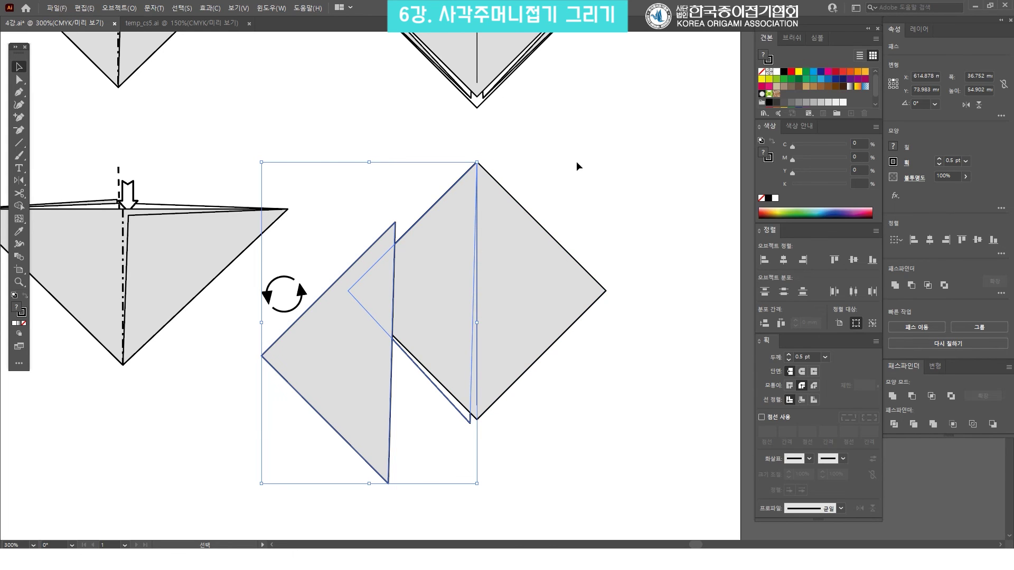
Align the grey flap right and top with the diamond's inner triangle.
{"action": "left_click", "coordinate": [804, 260]}
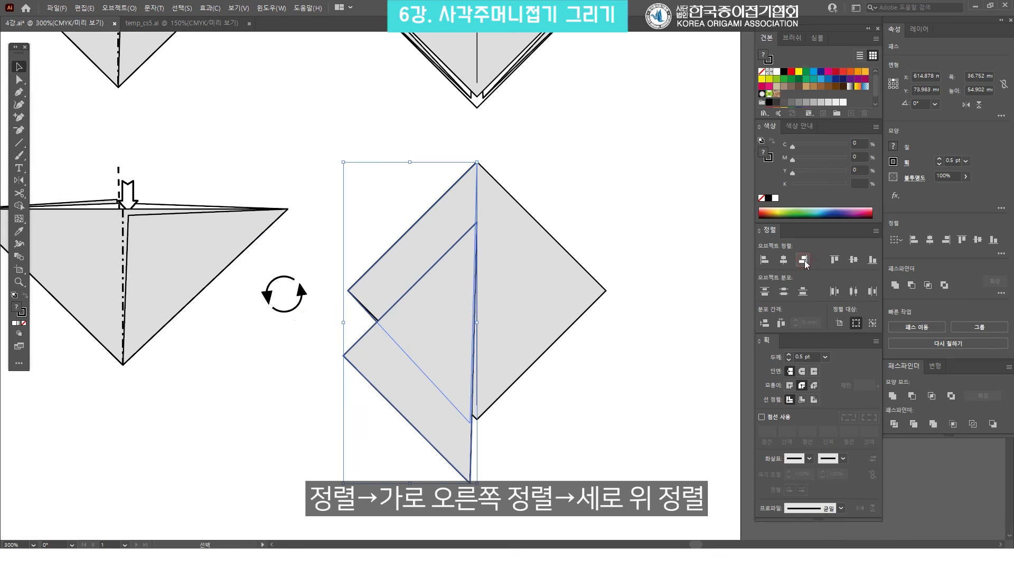
{"action": "left_click", "coordinate": [835, 259]}
{"action": "left_click", "coordinate": [674, 223]}
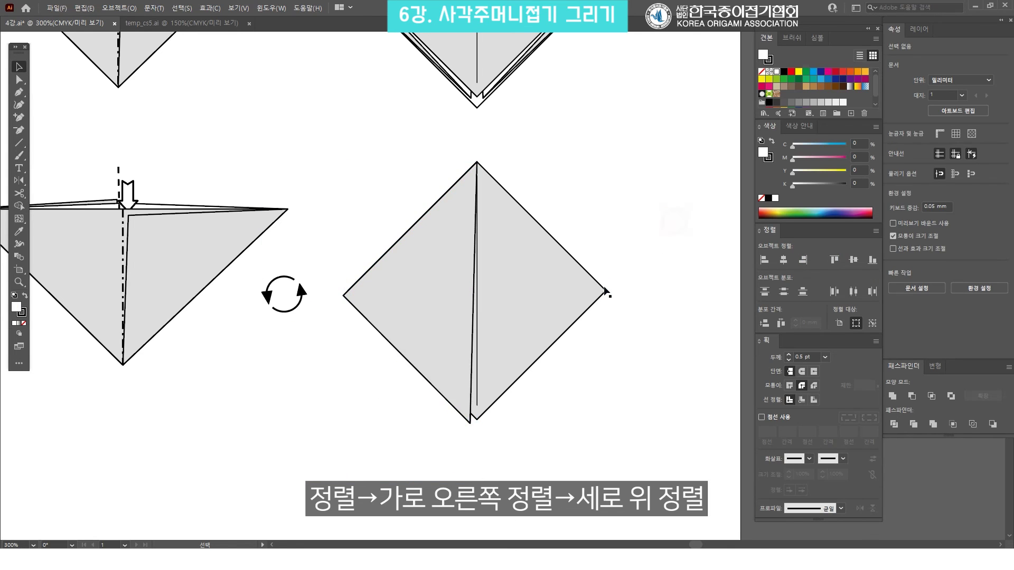
Send the grey flap behind the diamond and zoom in on the figure.
{"action": "left_click", "coordinate": [430, 287]}
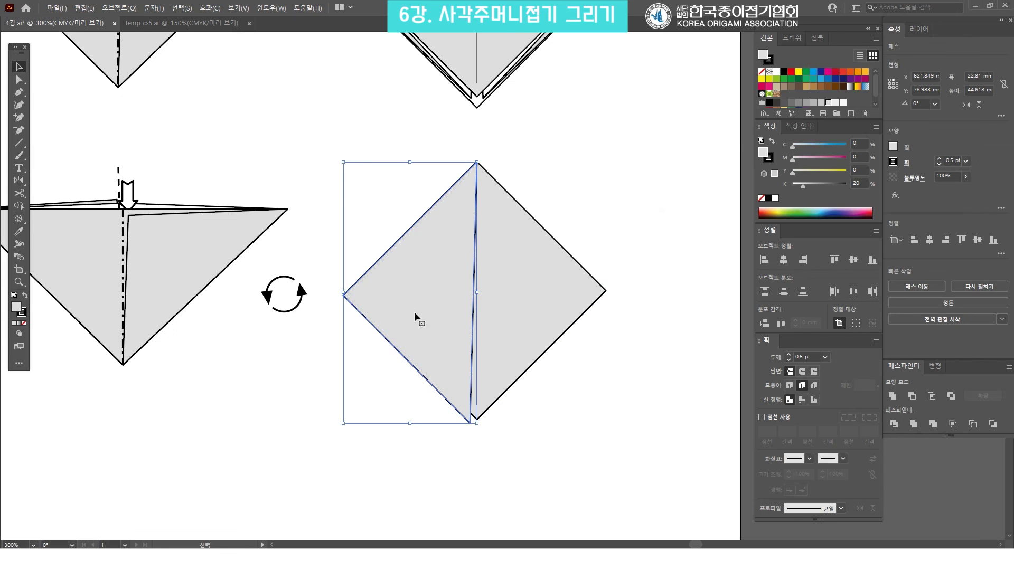
{"action": "left_click", "coordinate": [574, 174]}
{"action": "left_click", "coordinate": [435, 236]}
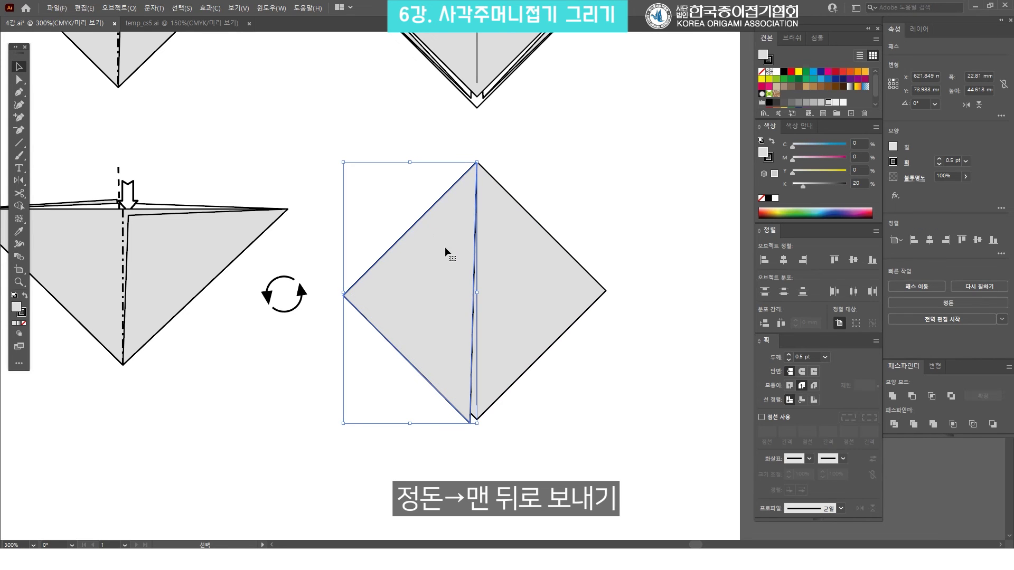
{"action": "key", "text": "ctrl+shift+bracketleft"}
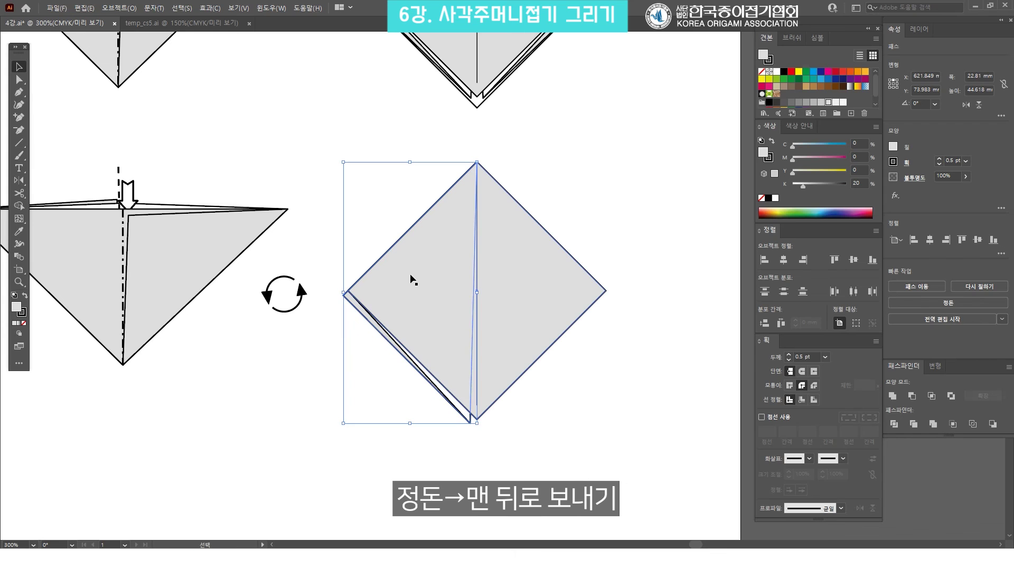
{"action": "left_click", "coordinate": [565, 188]}
{"action": "key", "text": "z"}
{"action": "left_click", "coordinate": [462, 271]}
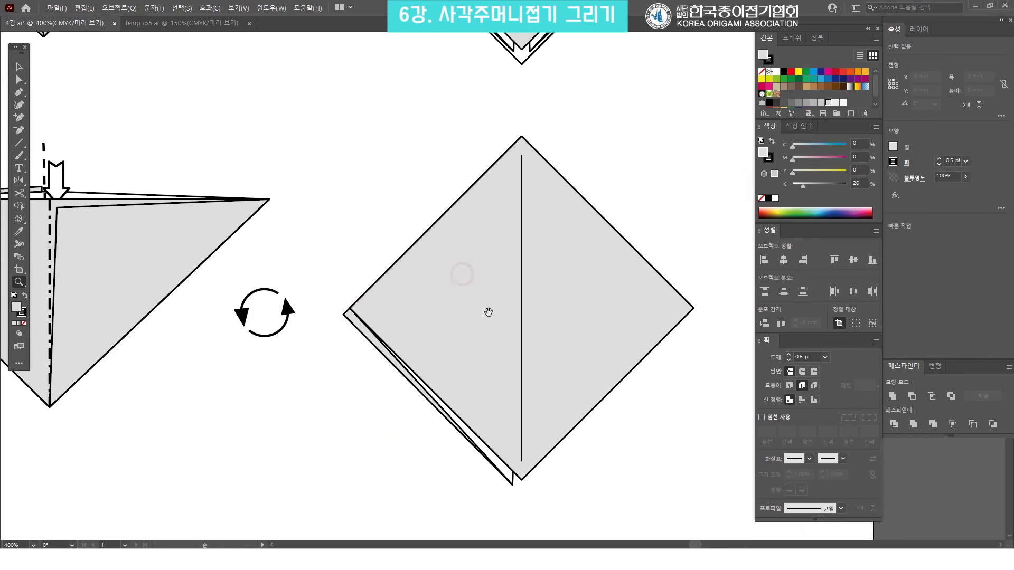
{"action": "key", "text": "v"}
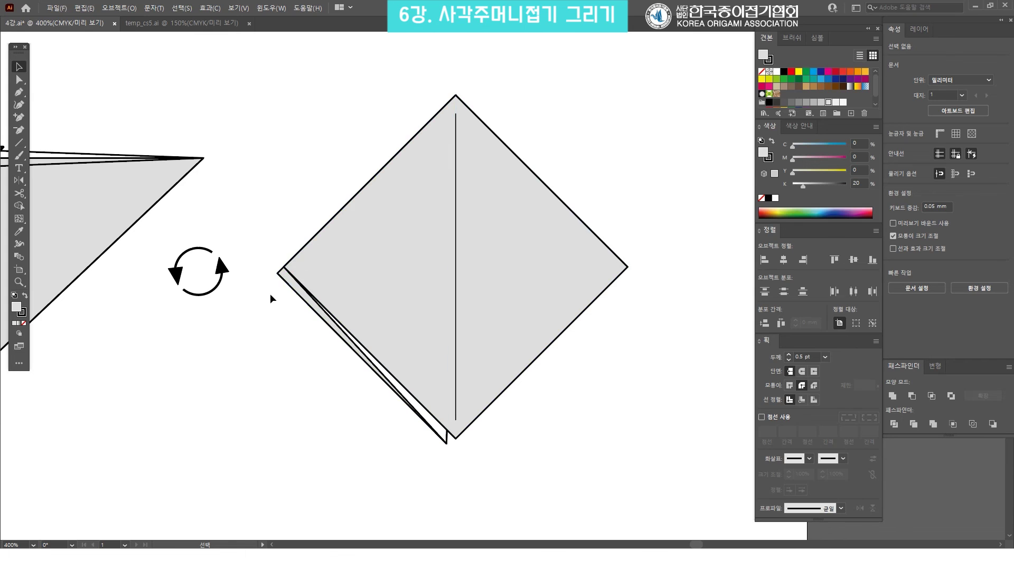
Nudge the back flap's lower-left corner slightly down and right.
{"action": "scroll", "coordinate": [378, 228], "scroll_direction": "down", "scroll_amount": 5}
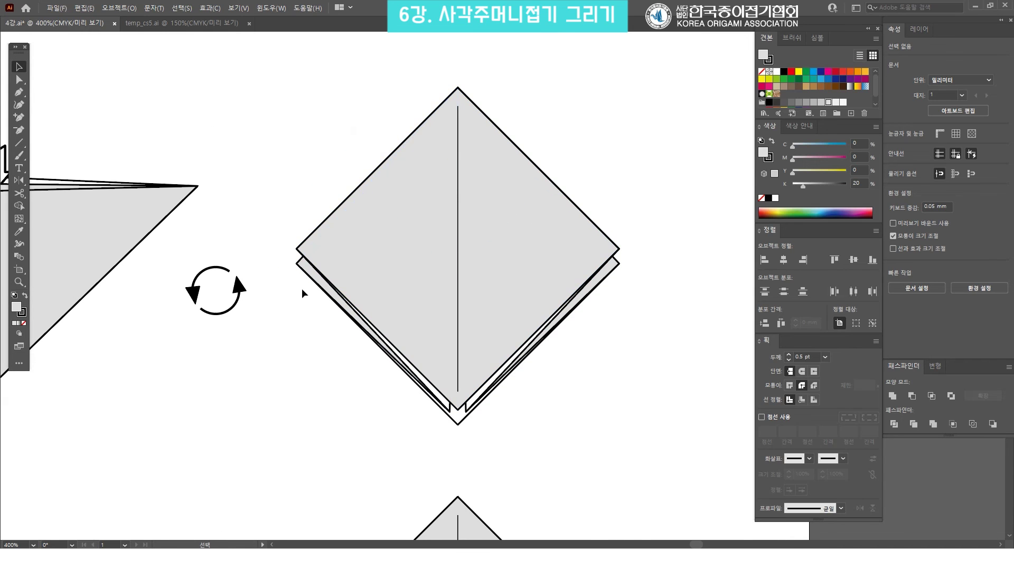
{"action": "left_click_drag", "start_coordinate": [287, 227], "coordinate": [310, 278]}
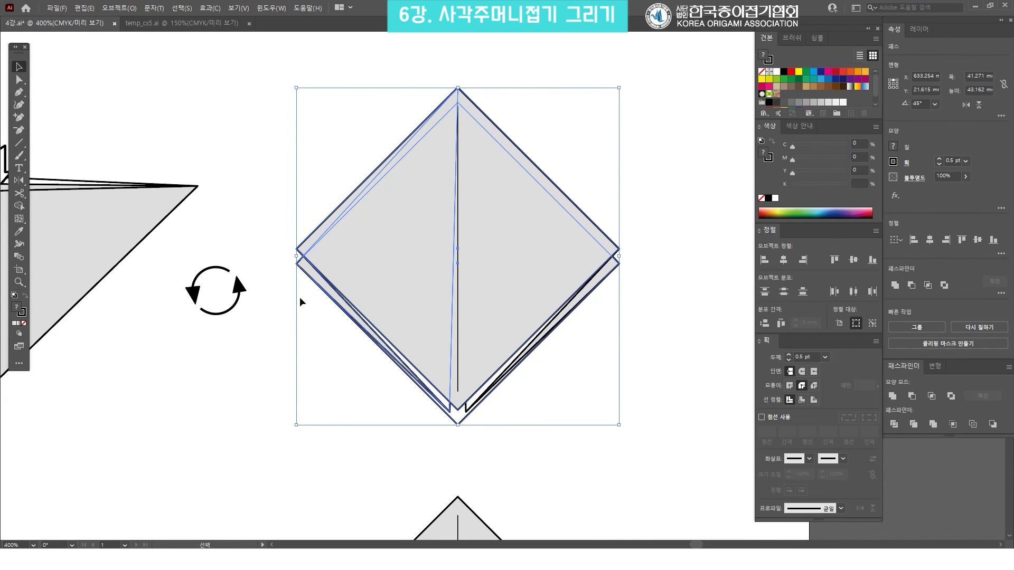
{"action": "left_click", "coordinate": [300, 298]}
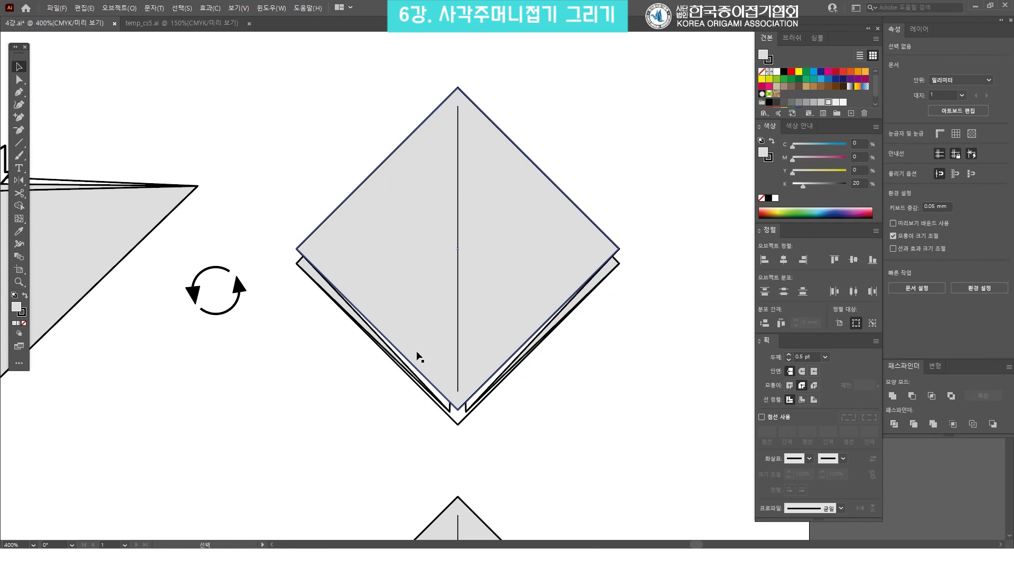
{"action": "scroll", "coordinate": [459, 339], "scroll_direction": "down", "scroll_amount": 3}
{"action": "scroll", "coordinate": [464, 328], "scroll_direction": "down", "scroll_amount": 3}
{"action": "scroll", "coordinate": [466, 249], "scroll_direction": "down", "scroll_amount": 1}
{"action": "key", "text": "a"}
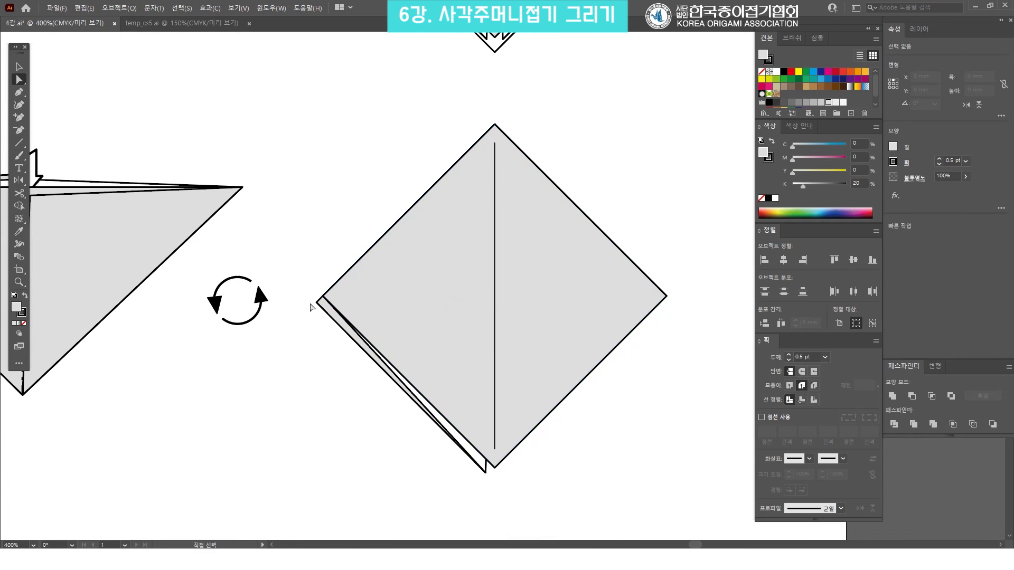
{"action": "left_click_drag", "start_coordinate": [319, 305], "coordinate": [326, 312]}
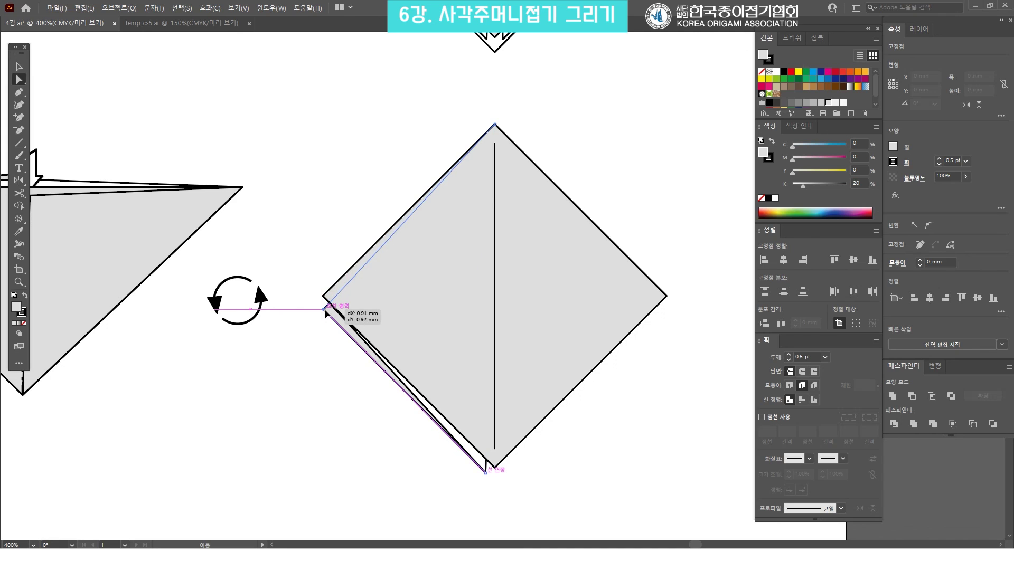
{"action": "left_click", "coordinate": [317, 364]}
{"action": "key", "text": "v"}
Recentre the figure and select the diamond's left flap.
{"action": "scroll", "coordinate": [428, 324], "scroll_direction": "down", "scroll_amount": 2}
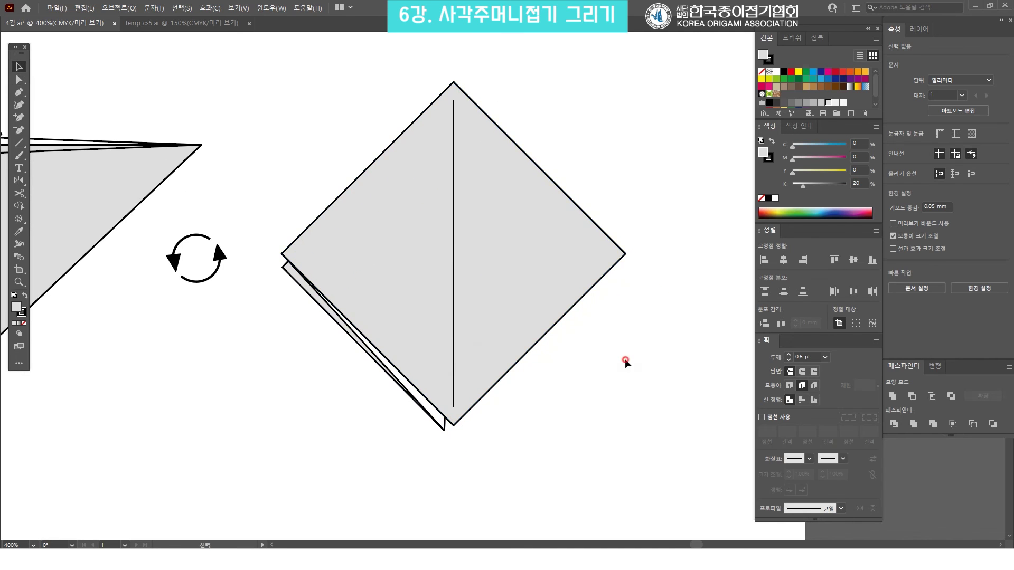
{"action": "left_click_drag", "start_coordinate": [622, 358], "coordinate": [616, 326]}
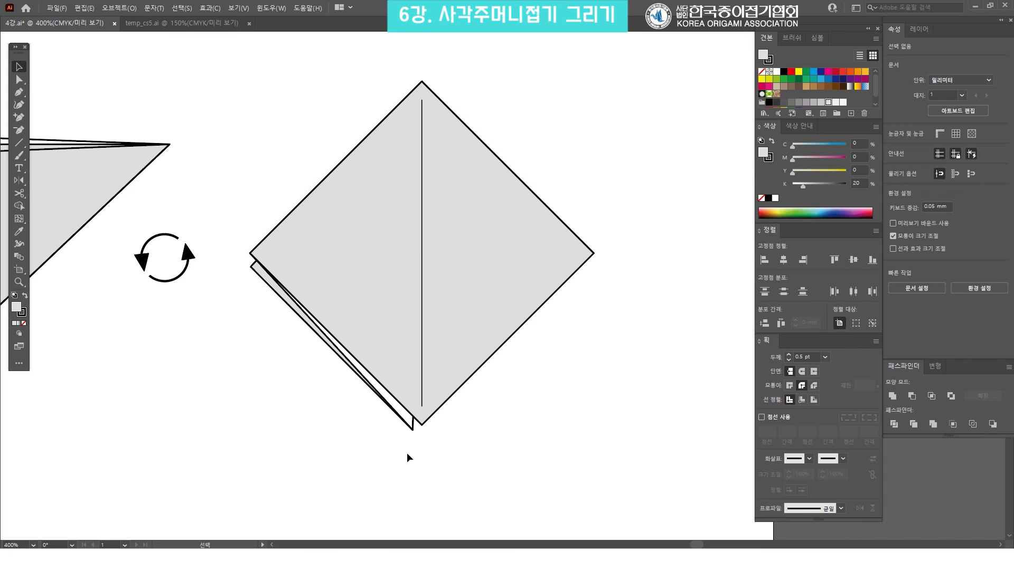
{"action": "left_click", "coordinate": [316, 342]}
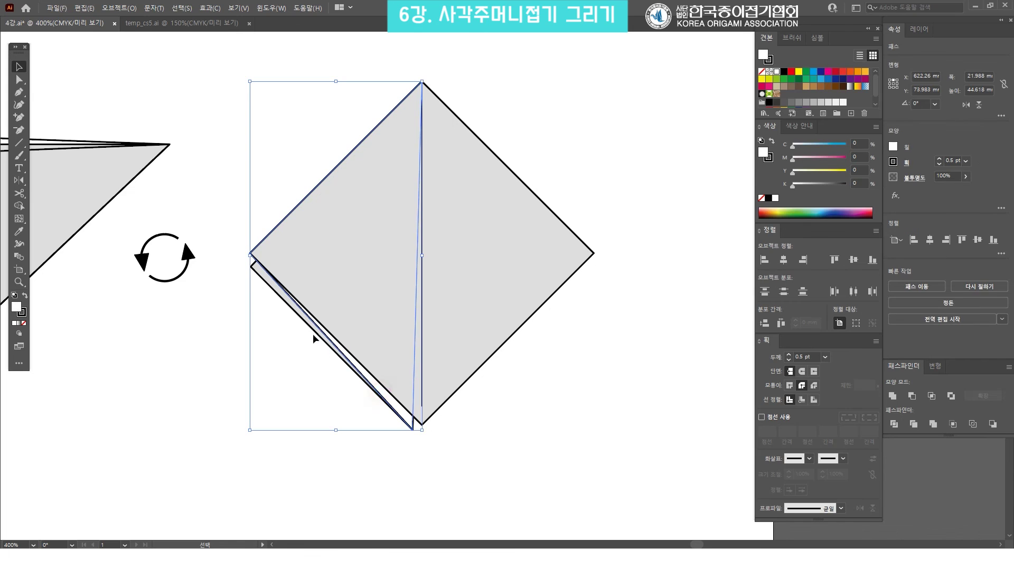
{"action": "mouse_move", "coordinate": [304, 310]}
{"action": "left_mouse_down"}
{"action": "mouse_move", "coordinate": [256, 306]}
{"action": "mouse_move", "coordinate": [289, 323]}
{"action": "left_mouse_up"}
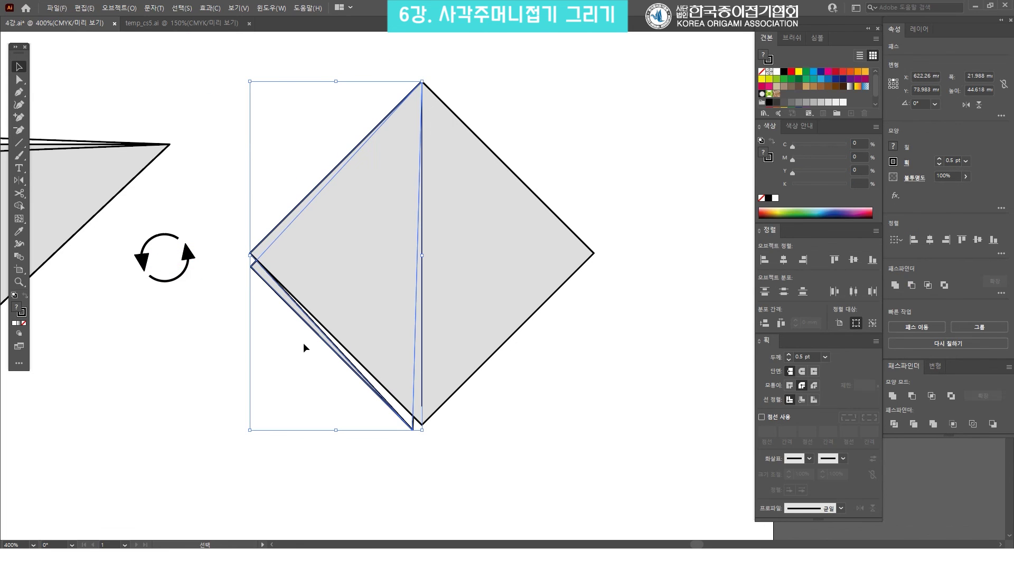
Reflect a copy of the left flap across the vertical axis and drag it right.
{"action": "right_click", "coordinate": [336, 339]}
{"action": "mouse_move", "coordinate": [392, 274]}
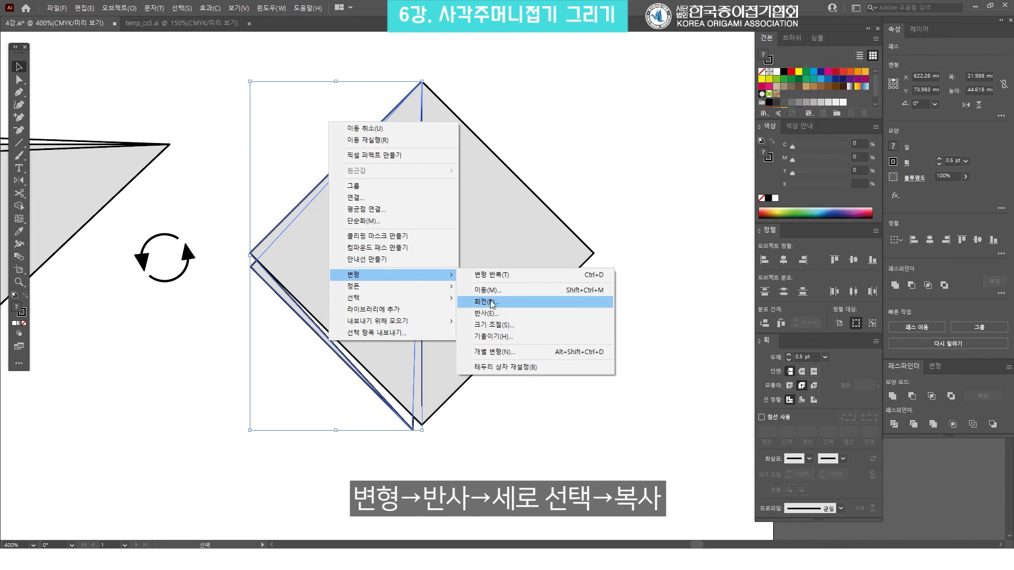
{"action": "left_click", "coordinate": [486, 313]}
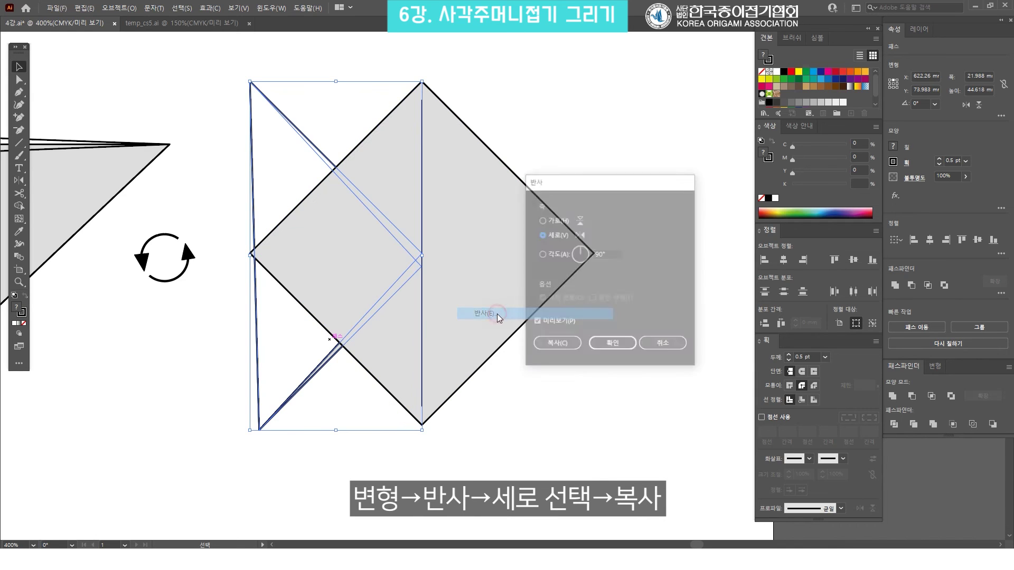
{"action": "left_click", "coordinate": [558, 346]}
{"action": "left_click_drag", "start_coordinate": [283, 158], "coordinate": [564, 158]}
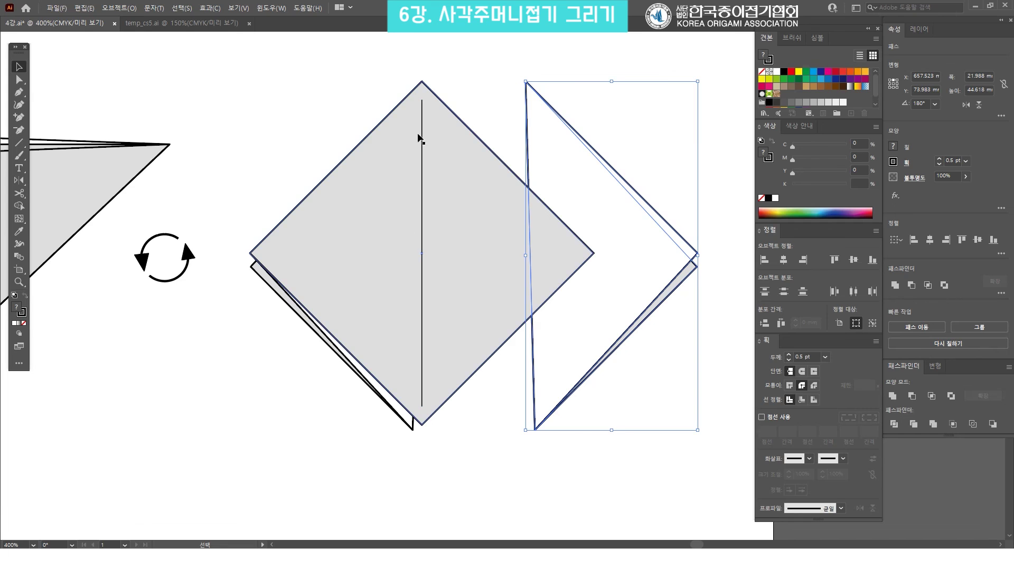
Left-align the mirrored flap to the centre line, then zoom out.
{"action": "left_click", "coordinate": [422, 182], "text": "shift"}
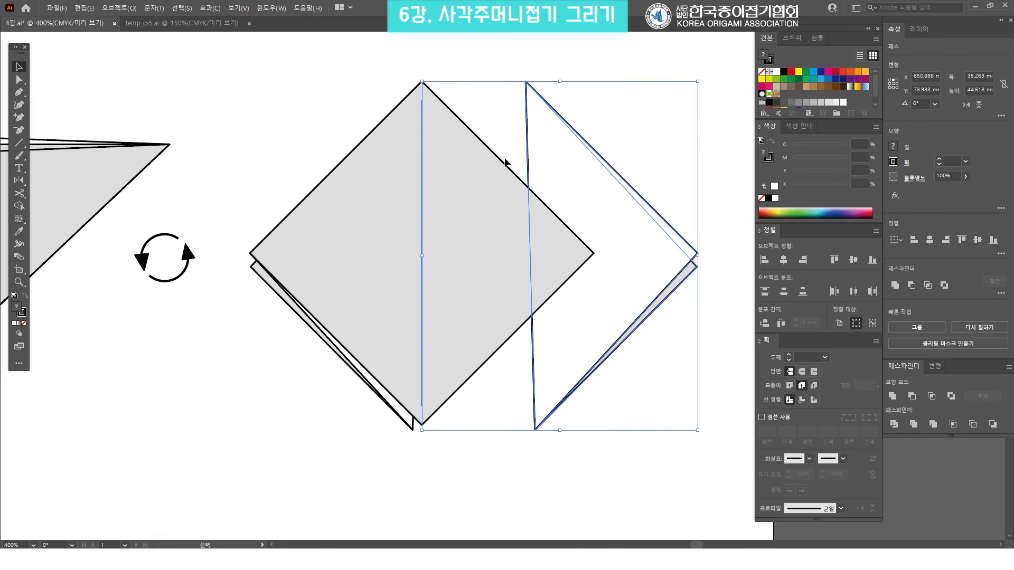
{"action": "left_click", "coordinate": [764, 259]}
{"action": "left_click", "coordinate": [624, 227]}
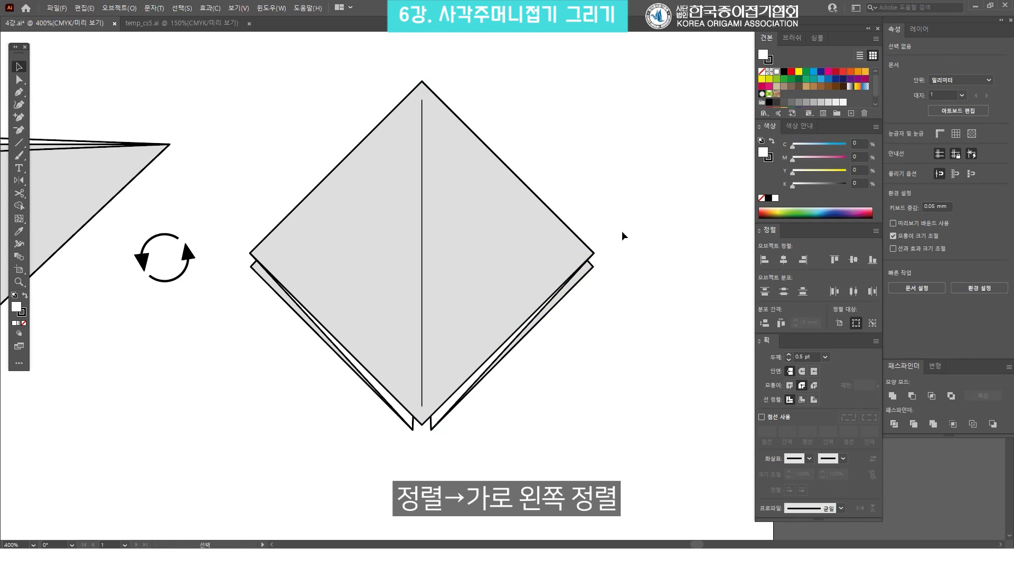
{"action": "key", "text": "ctrl+z"}
{"action": "key", "text": "ctrl+shift+z"}
{"action": "left_click", "coordinate": [645, 210]}
{"action": "scroll", "coordinate": [568, 256], "scroll_direction": "down", "scroll_amount": 1}
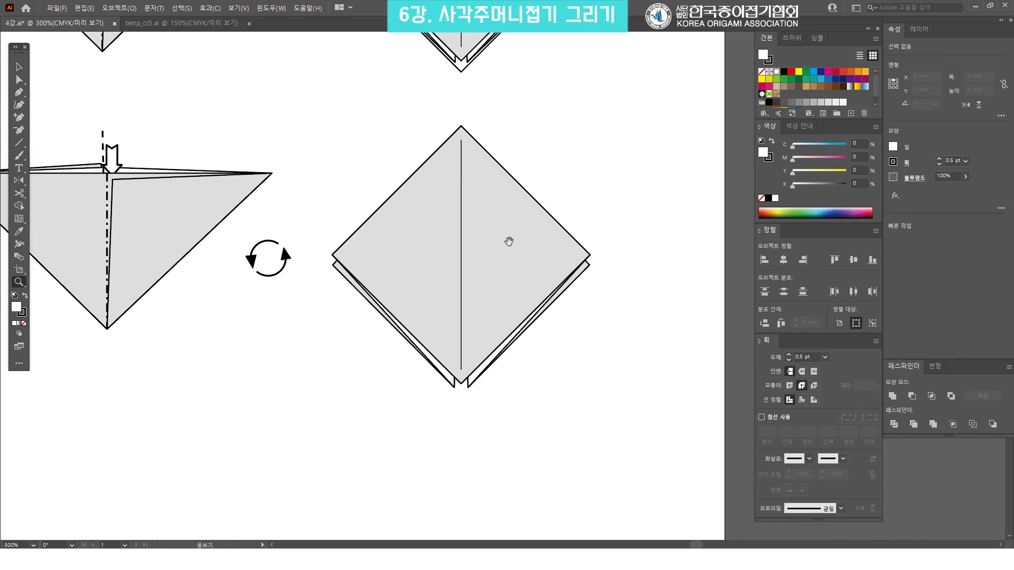
{"action": "left_click_drag", "start_coordinate": [493, 235], "coordinate": [524, 297]}
{"action": "left_click_drag", "start_coordinate": [653, 447], "coordinate": [507, 211]}
{"action": "left_click", "coordinate": [633, 370]}
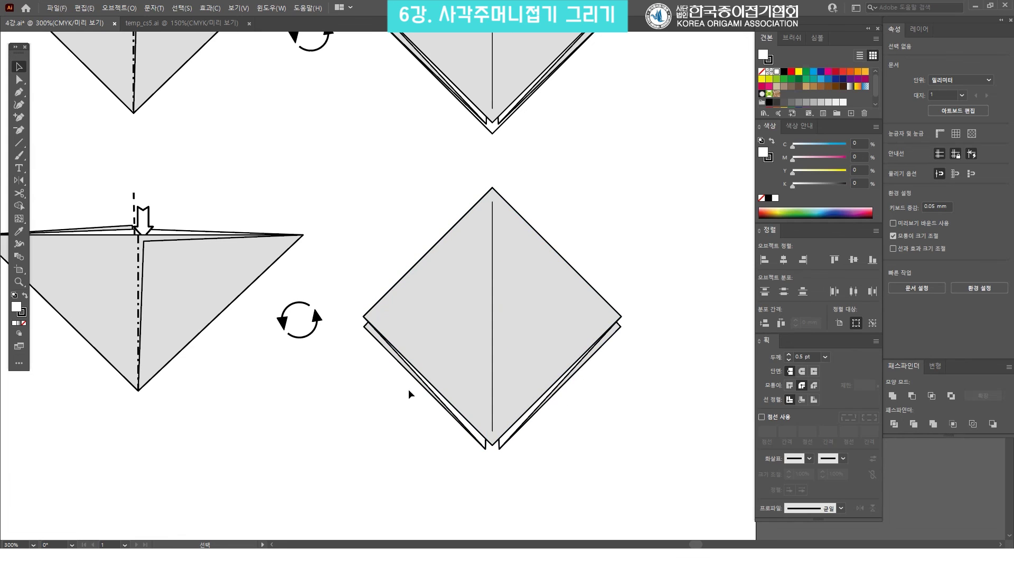
{"action": "key", "text": "space"}
{"action": "left_click_drag", "start_coordinate": [628, 220], "coordinate": [652, 272]}
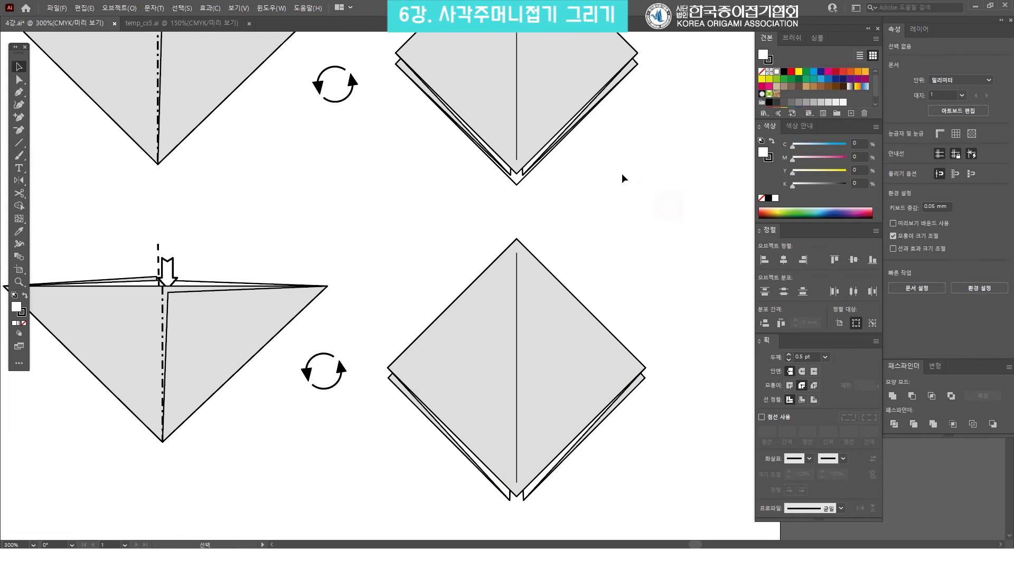
{"action": "scroll", "coordinate": [639, 188], "scroll_direction": "up", "scroll_amount": 3}
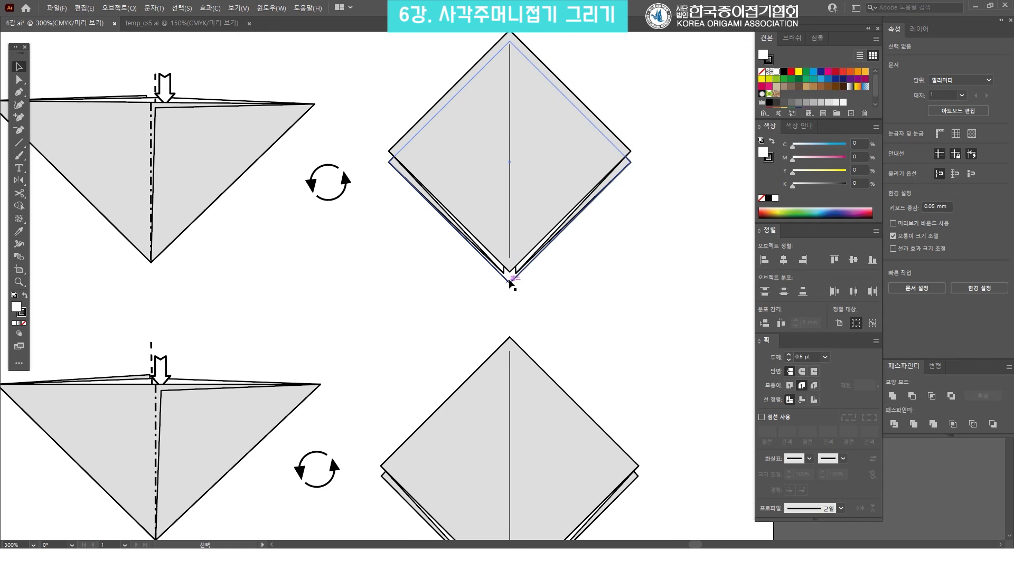
{"action": "left_click_drag", "start_coordinate": [510, 286], "coordinate": [506, 305]}
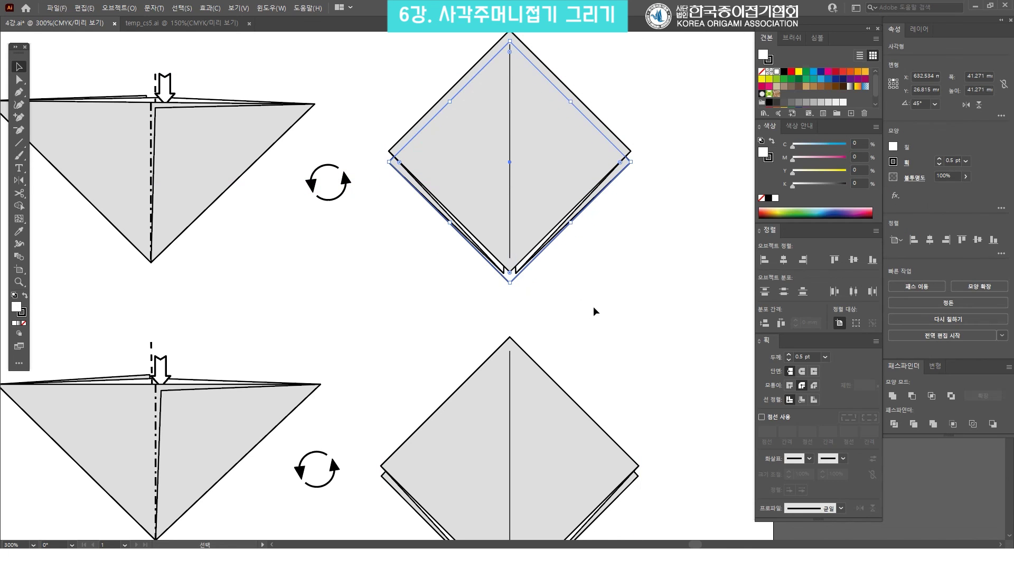
{"action": "scroll", "coordinate": [594, 307], "scroll_direction": "down", "scroll_amount": 2}
{"action": "scroll", "coordinate": [593, 307], "scroll_direction": "down", "scroll_amount": 4}
{"action": "key", "text": "ctrl+alt+space"}
{"action": "left_click", "coordinate": [575, 276]}
{"action": "key", "text": "v"}
{"action": "left_click", "coordinate": [649, 199]}
{"action": "left_click", "coordinate": [520, 182]}
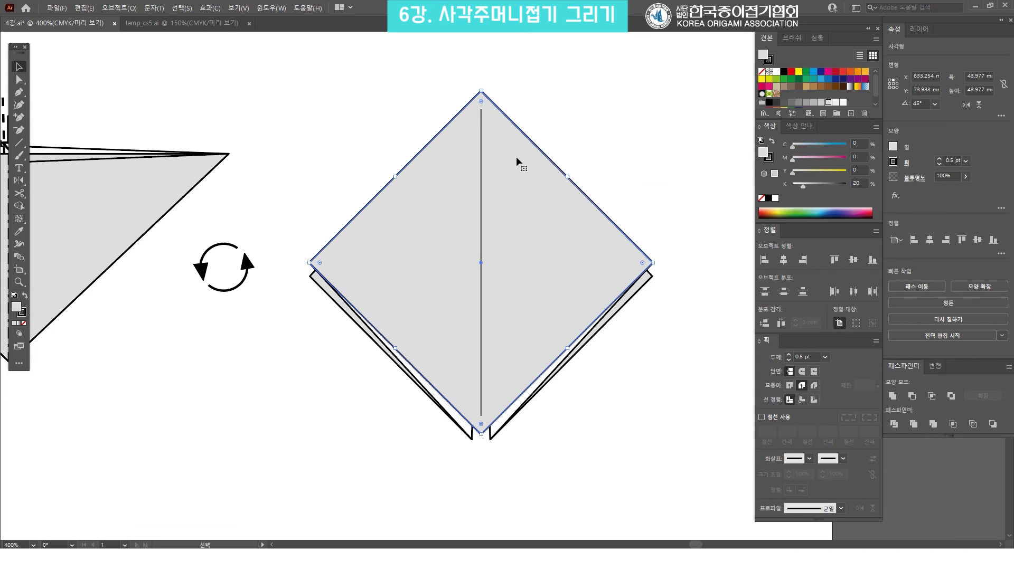
Drag a copy of the gray diamond straight down below the original.
{"action": "left_click_drag", "start_coordinate": [516, 163], "coordinate": [516, 206]}
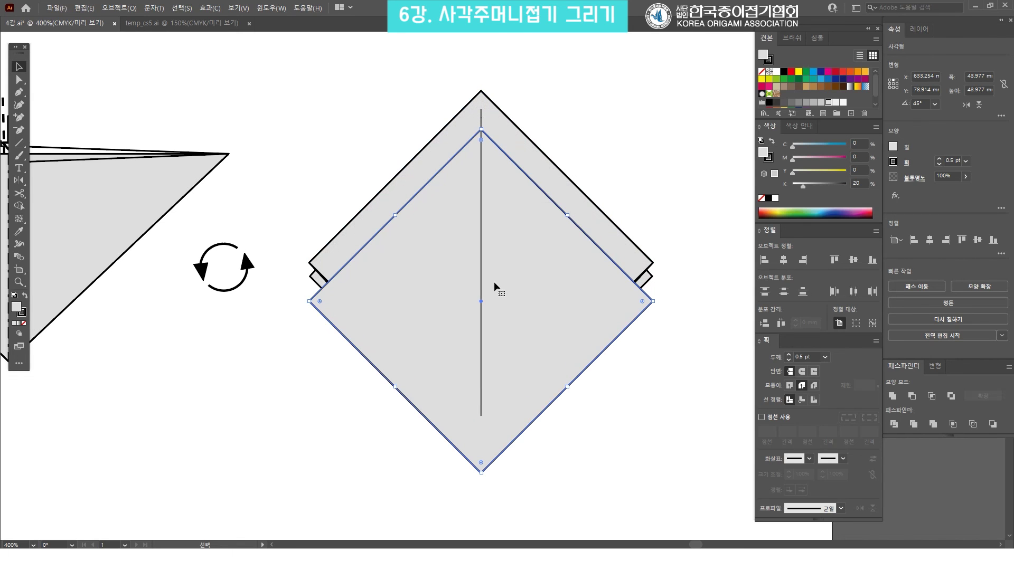
{"action": "left_click", "coordinate": [684, 134]}
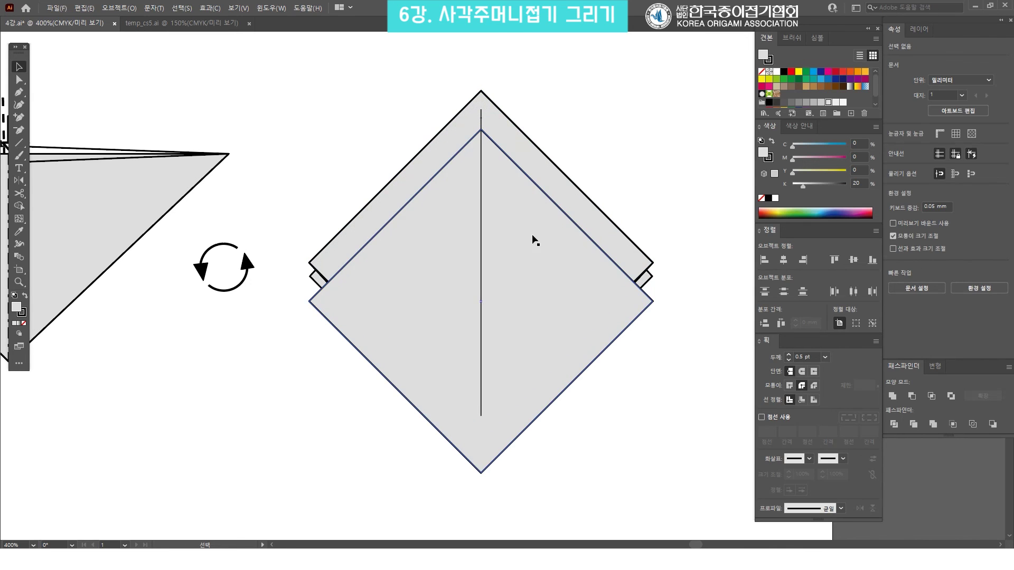
{"action": "left_click_drag", "start_coordinate": [534, 259], "coordinate": [575, 227]}
{"action": "left_click", "coordinate": [656, 158]}
Send the front diamond behind the other and fill it white.
{"action": "left_click", "coordinate": [535, 258]}
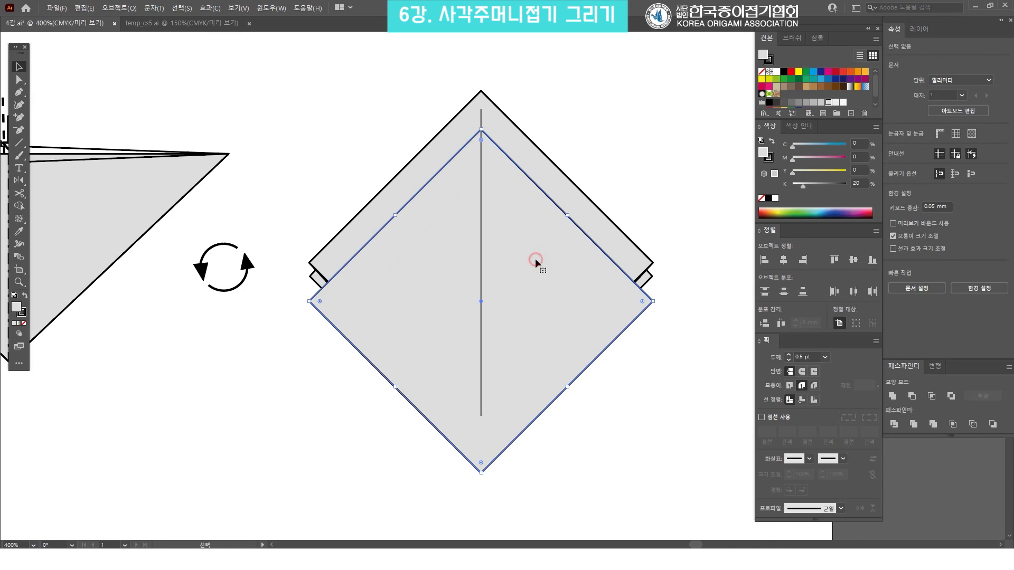
{"action": "key", "text": "ctrl+shift+bracketleft"}
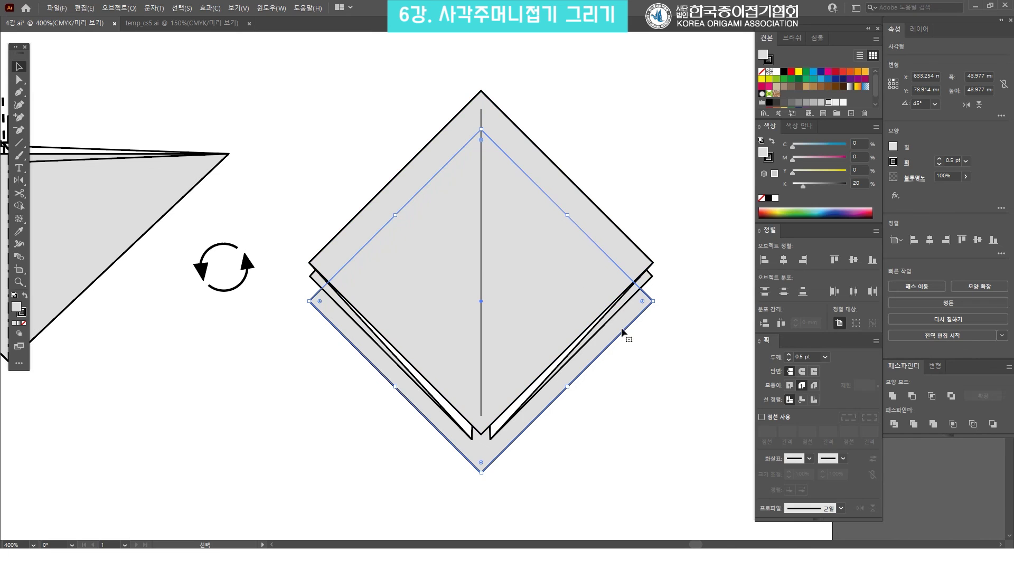
{"action": "left_click", "coordinate": [776, 73]}
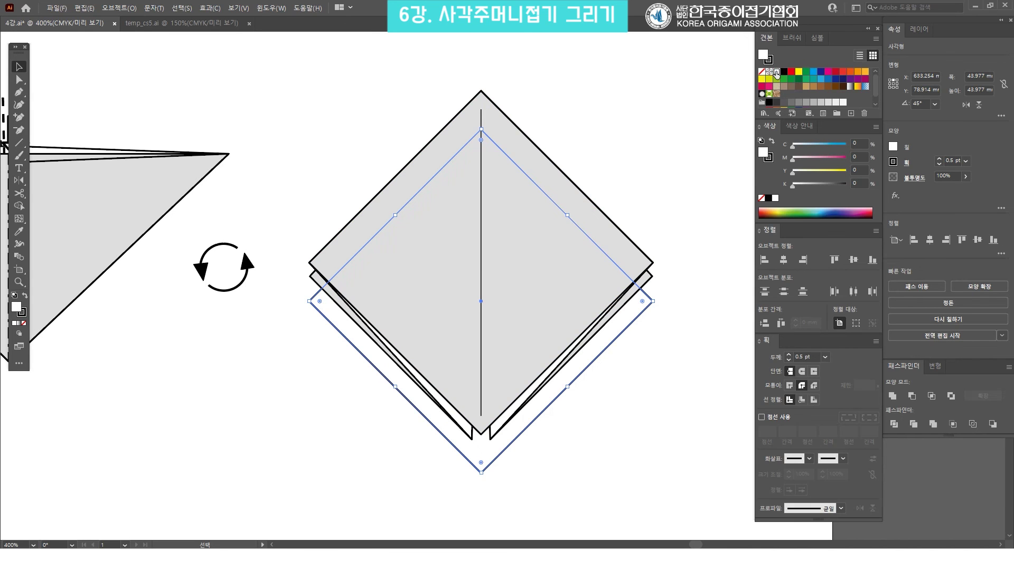
{"action": "left_click", "coordinate": [650, 373]}
Raise the back diamond about 3 mm so a thin layered edge shows, then magnify its bottom corner.
{"action": "left_click", "coordinate": [581, 375]}
{"action": "left_click_drag", "start_coordinate": [479, 461], "coordinate": [477, 430]}
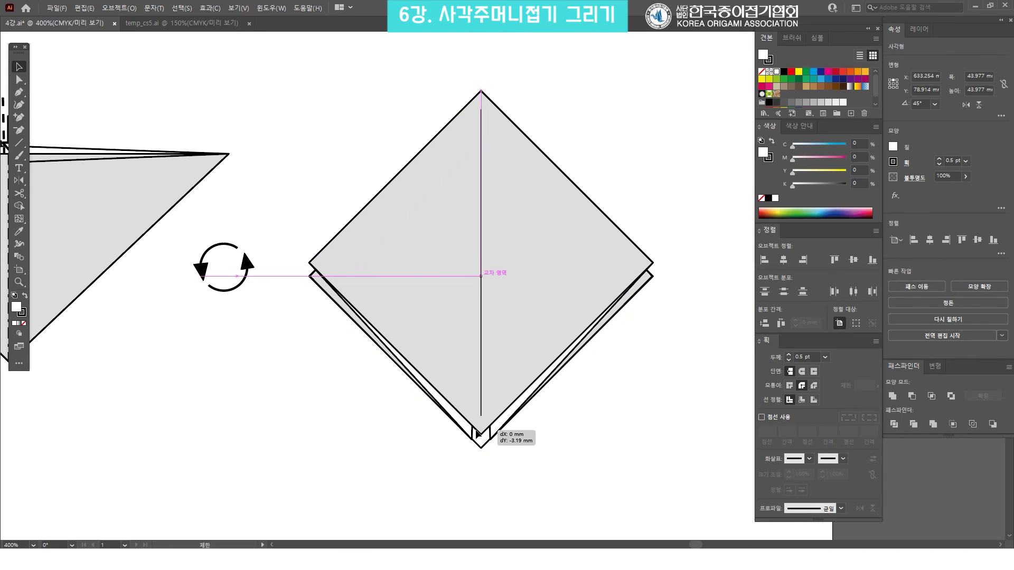
{"action": "left_click_drag", "start_coordinate": [477, 435], "coordinate": [477, 434]}
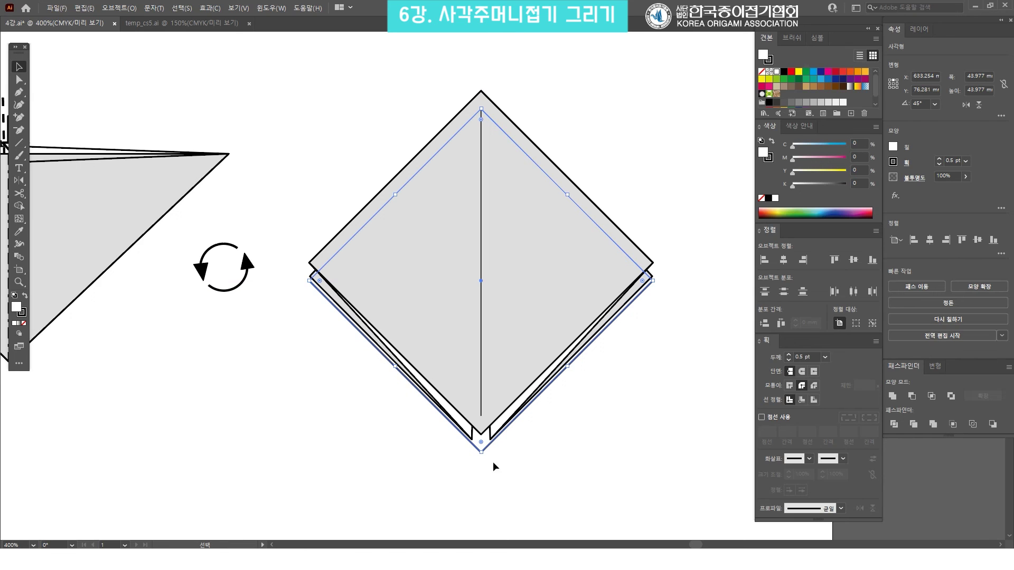
{"action": "key", "text": "z"}
{"action": "left_click", "coordinate": [502, 448]}
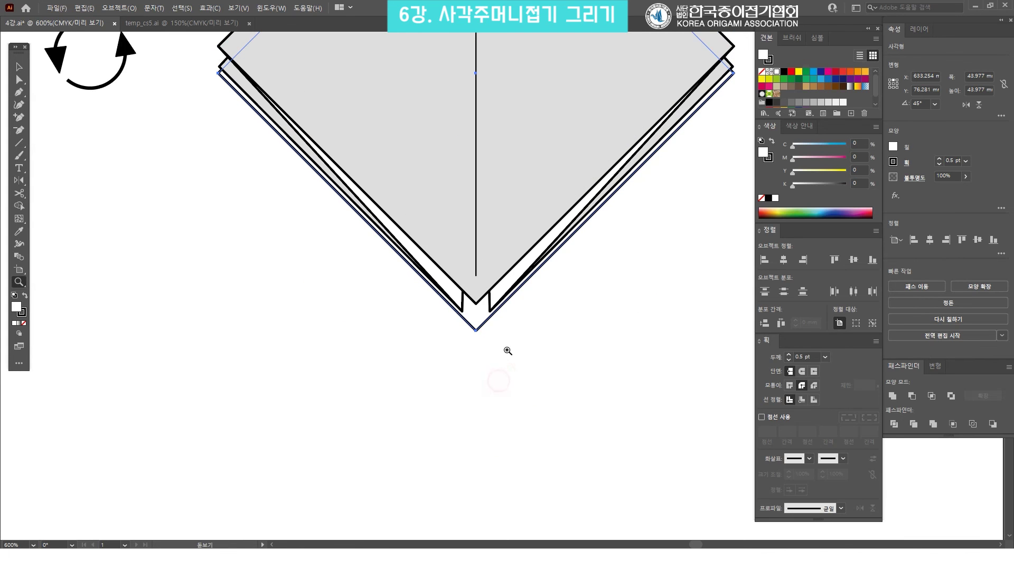
Adjust the layered diamond's left and right corner anchors with Direct Selection.
{"action": "scroll", "coordinate": [497, 200], "scroll_direction": "up", "scroll_amount": 3}
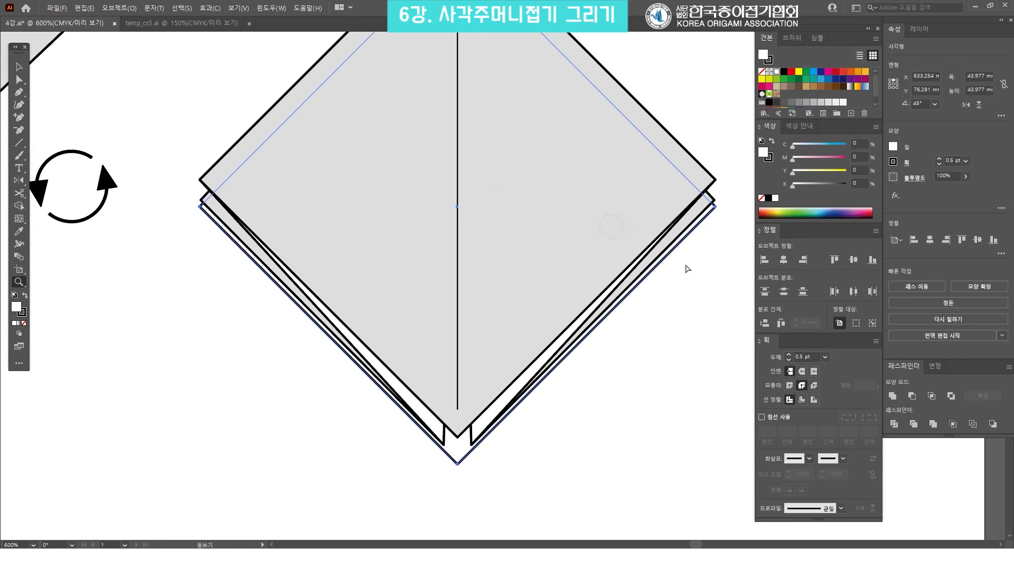
{"action": "key", "text": "a"}
{"action": "left_click", "coordinate": [718, 249]}
{"action": "left_click", "coordinate": [710, 216]}
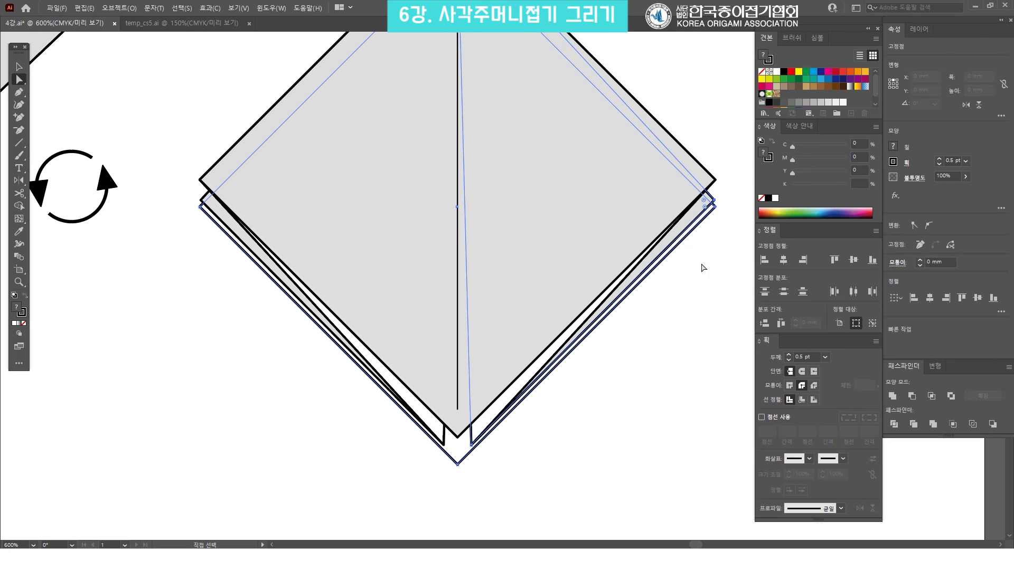
{"action": "left_click", "coordinate": [197, 203], "text": "shift"}
{"action": "left_click", "coordinate": [210, 219], "text": "shift"}
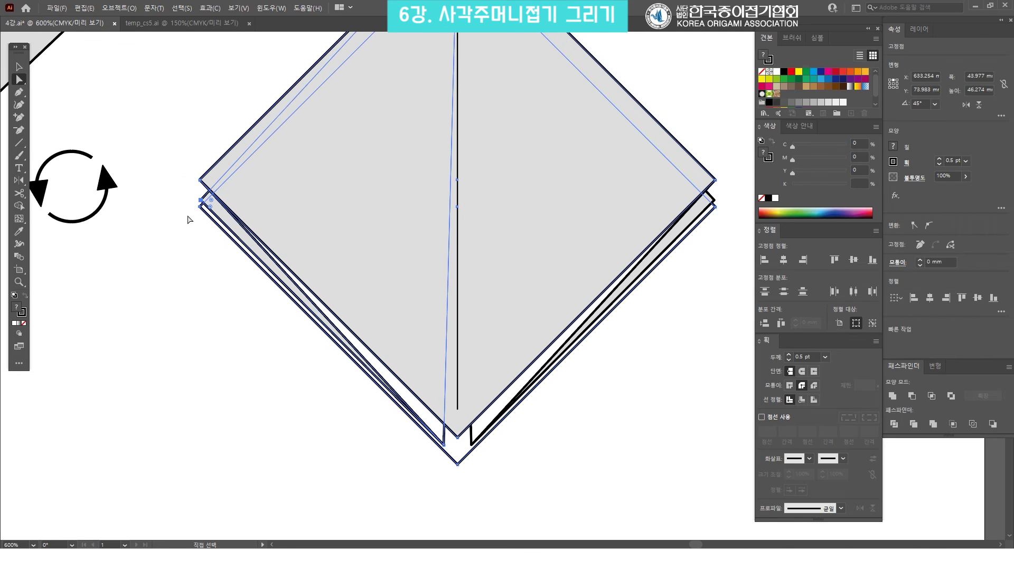
{"action": "left_click", "coordinate": [720, 186]}
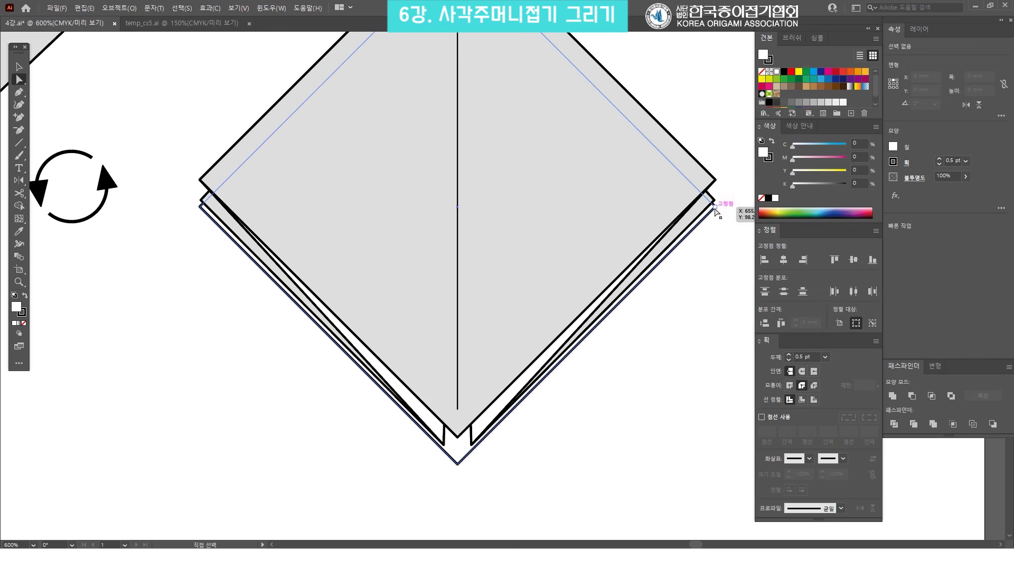
{"action": "left_click", "coordinate": [714, 209]}
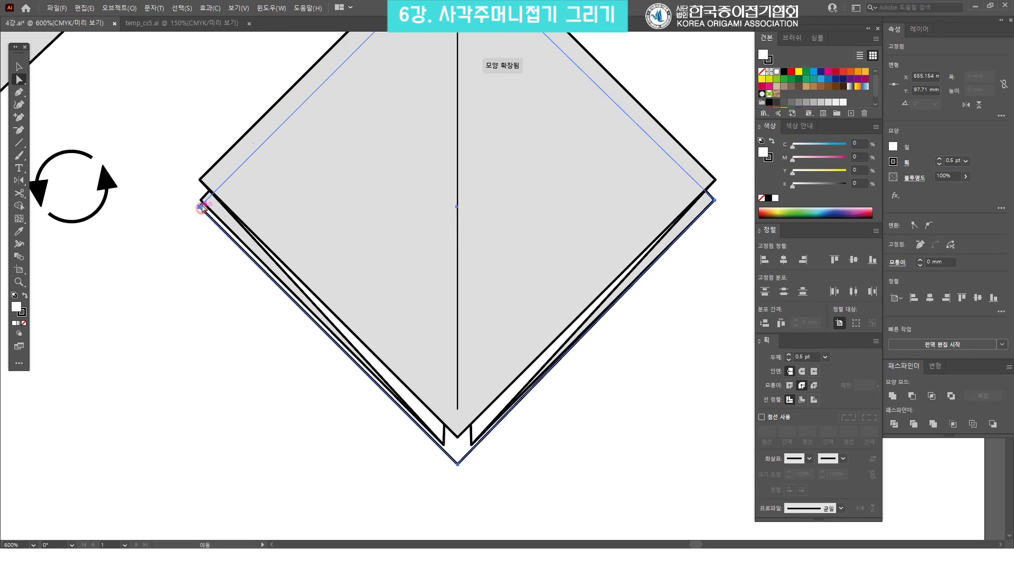
{"action": "left_click", "coordinate": [203, 208]}
{"action": "left_click_drag", "start_coordinate": [407, 217], "coordinate": [419, 240]}
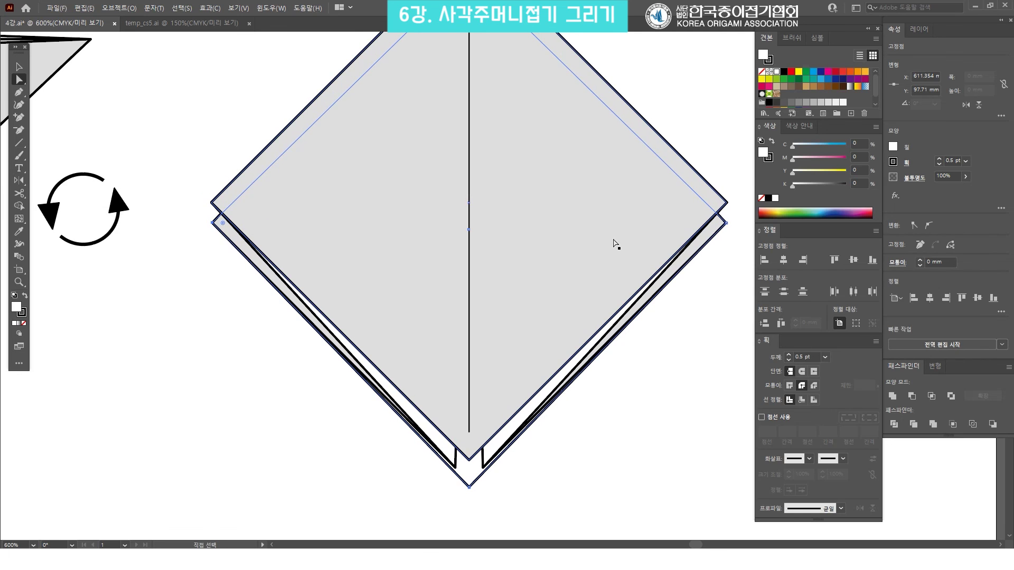
{"action": "scroll", "coordinate": [615, 244], "scroll_direction": "down", "scroll_amount": 1}
{"action": "scroll", "coordinate": [601, 212], "scroll_direction": "up", "scroll_amount": 2}
Nudge the bottom row's last diamond up about 1.8 mm to align with its row.
{"action": "key", "text": "v"}
{"action": "left_click", "coordinate": [680, 136]}
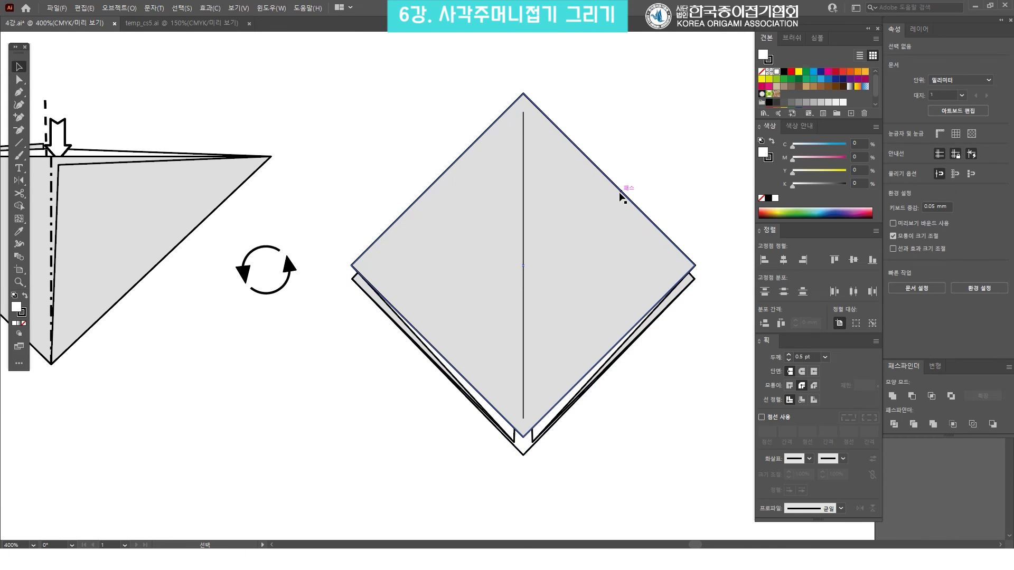
{"action": "scroll", "coordinate": [548, 189], "scroll_direction": "down", "scroll_amount": 2}
{"action": "scroll", "coordinate": [546, 158], "scroll_direction": "up", "scroll_amount": 3}
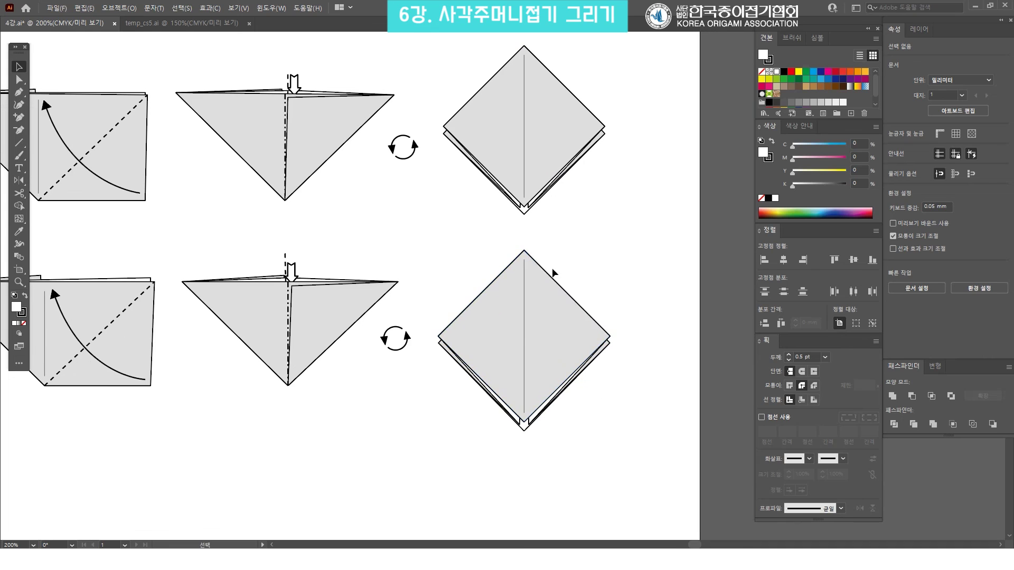
{"action": "left_click_drag", "start_coordinate": [568, 317], "coordinate": [569, 311]}
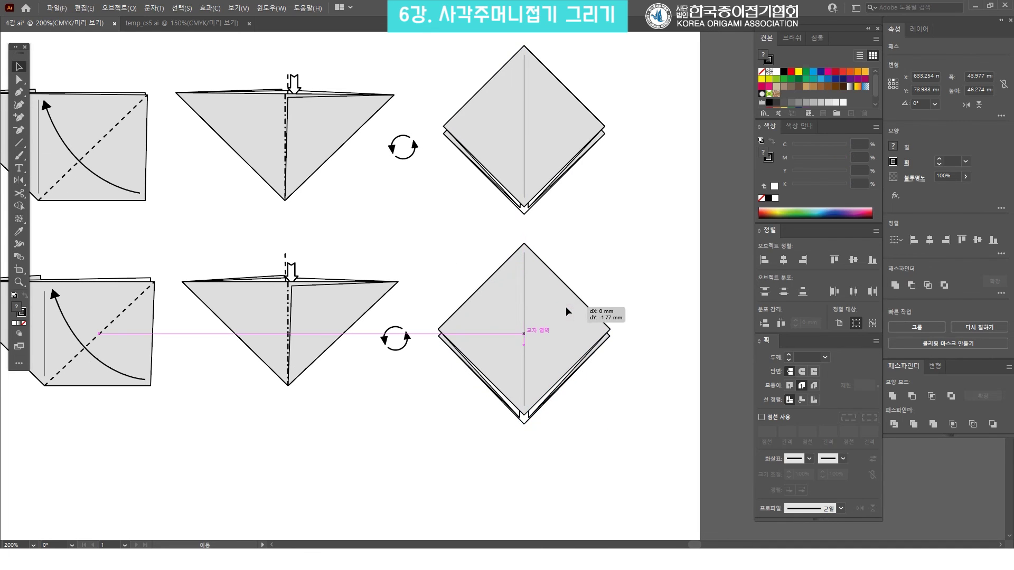
{"action": "left_click", "coordinate": [651, 299]}
{"action": "scroll", "coordinate": [655, 404], "scroll_direction": "down", "scroll_amount": 3}
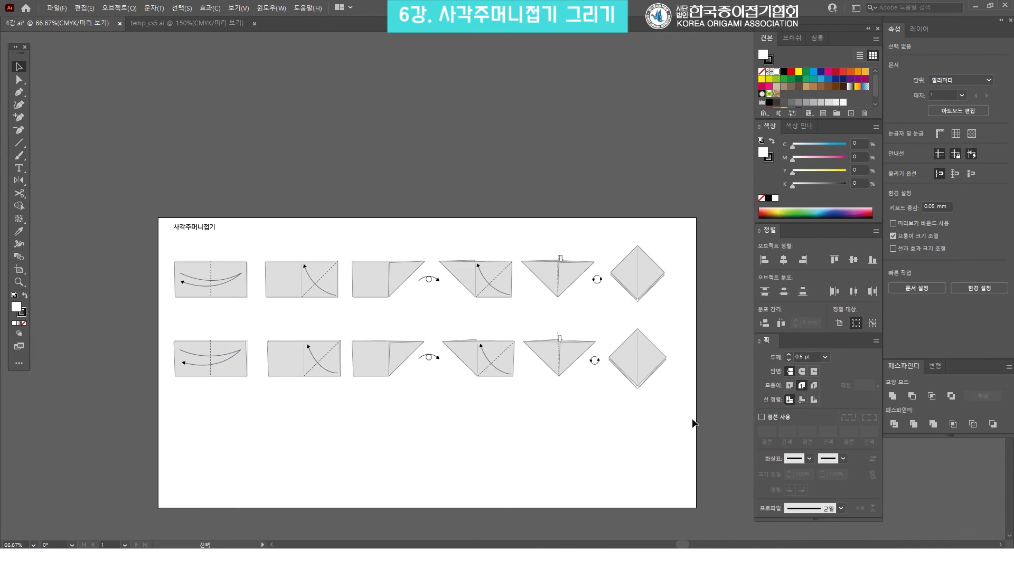
{"action": "left_click_drag", "start_coordinate": [694, 423], "coordinate": [417, 319]}
{"action": "left_click", "coordinate": [260, 222]}
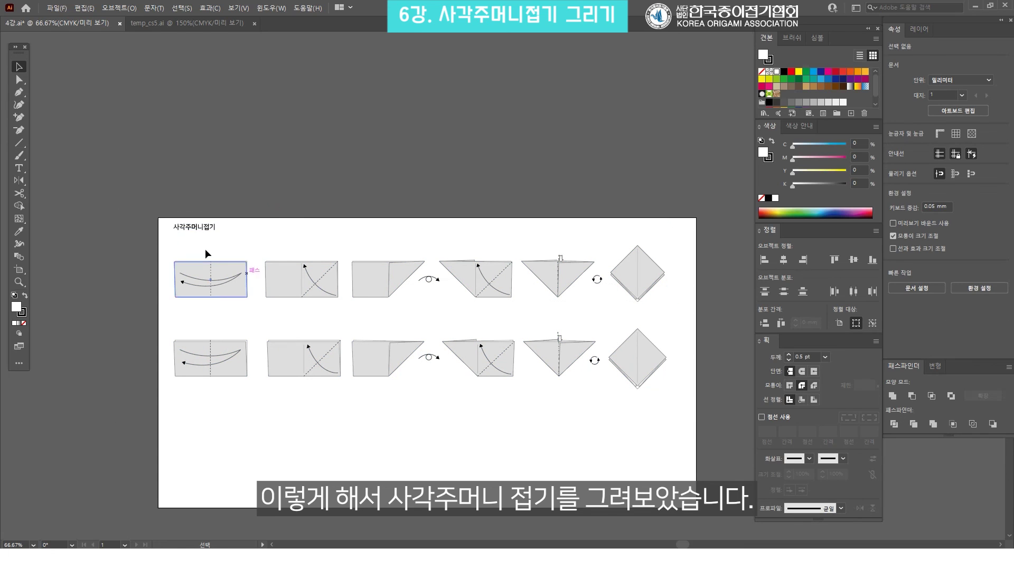
{"action": "left_click_drag", "start_coordinate": [685, 403], "coordinate": [130, 317]}
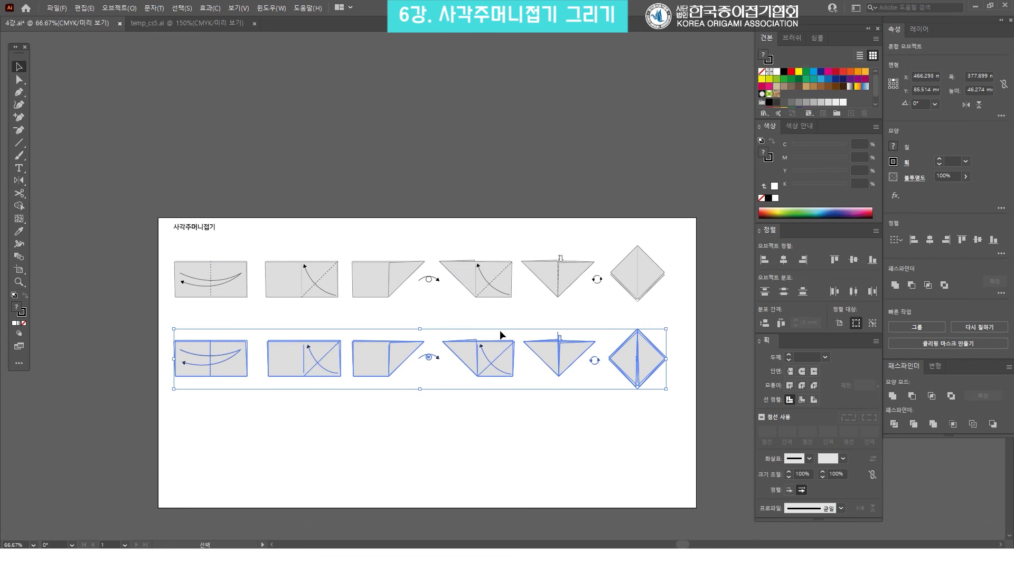
{"action": "key", "text": "z"}
{"action": "left_click", "coordinate": [559, 346]}
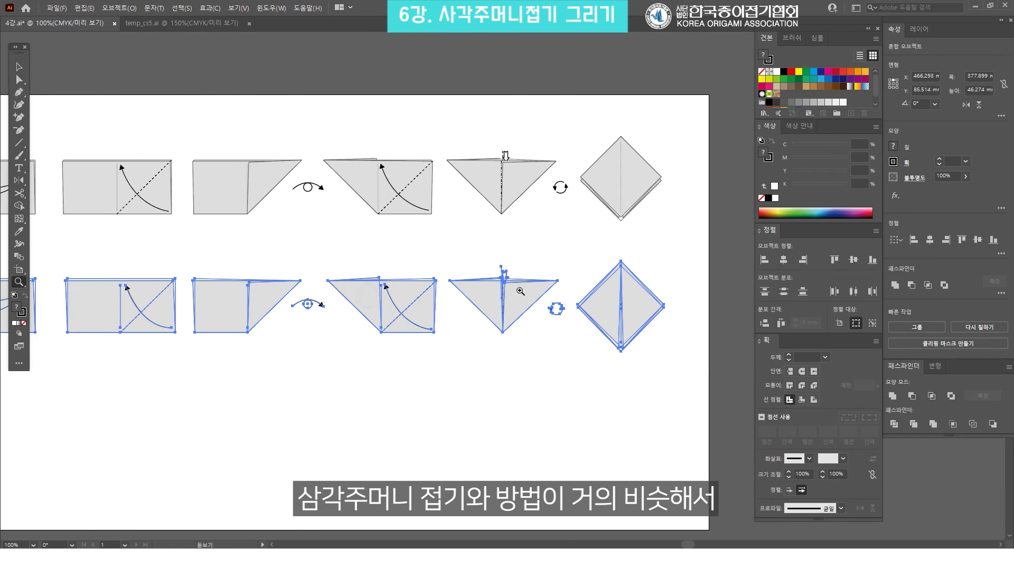
{"action": "key", "text": "ctrl+minus"}
{"action": "key", "text": "v"}
{"action": "left_click", "coordinate": [474, 139]}
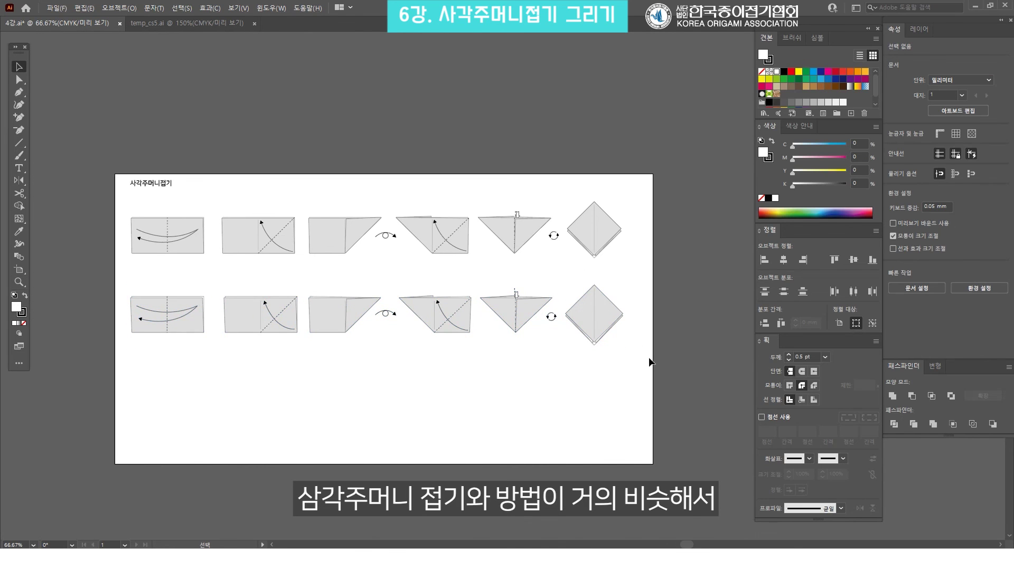
{"action": "left_click_drag", "start_coordinate": [651, 362], "coordinate": [149, 152]}
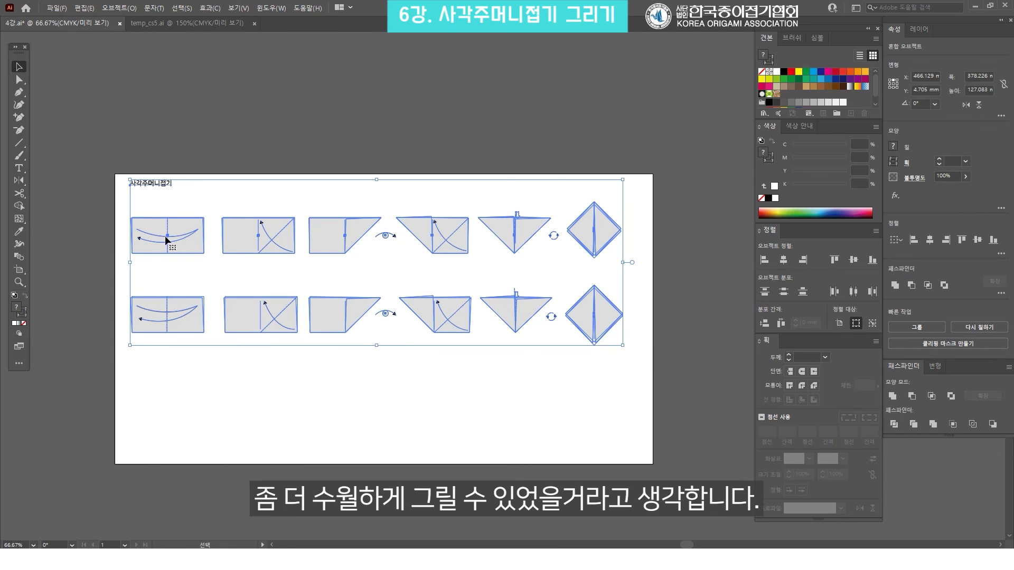
{"action": "left_click", "coordinate": [373, 134]}
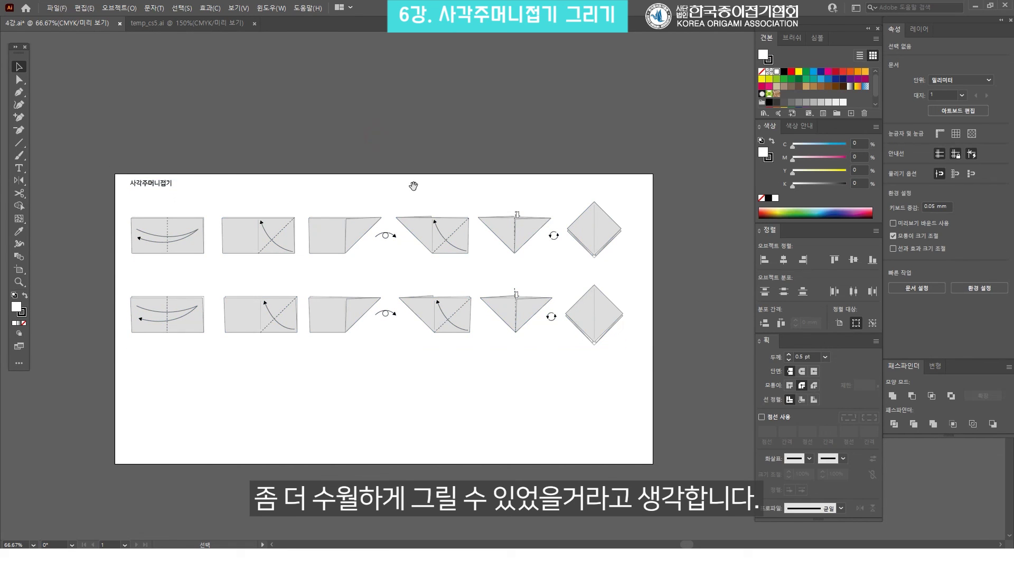
{"action": "left_click_drag", "start_coordinate": [376, 193], "coordinate": [399, 192]}
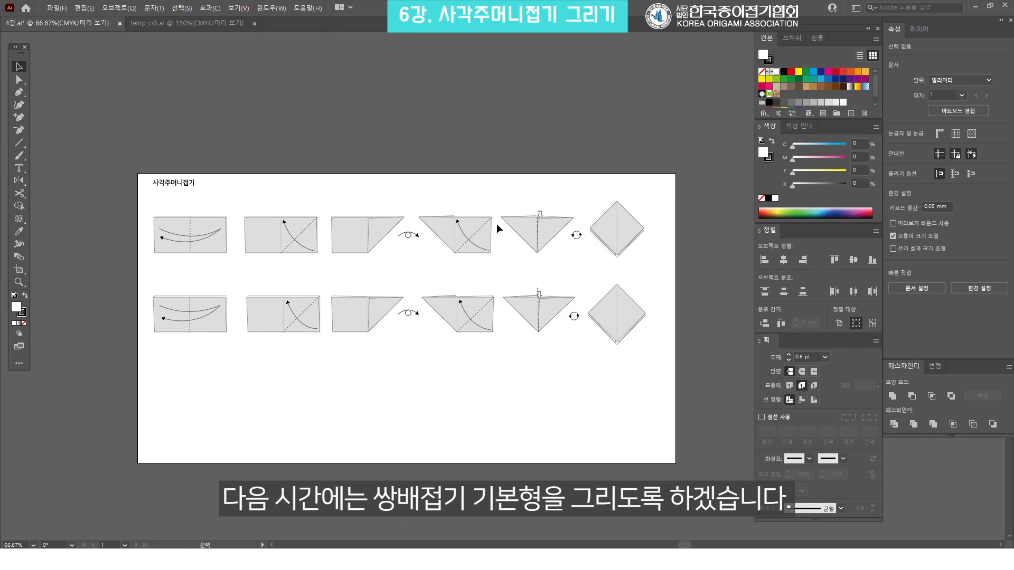